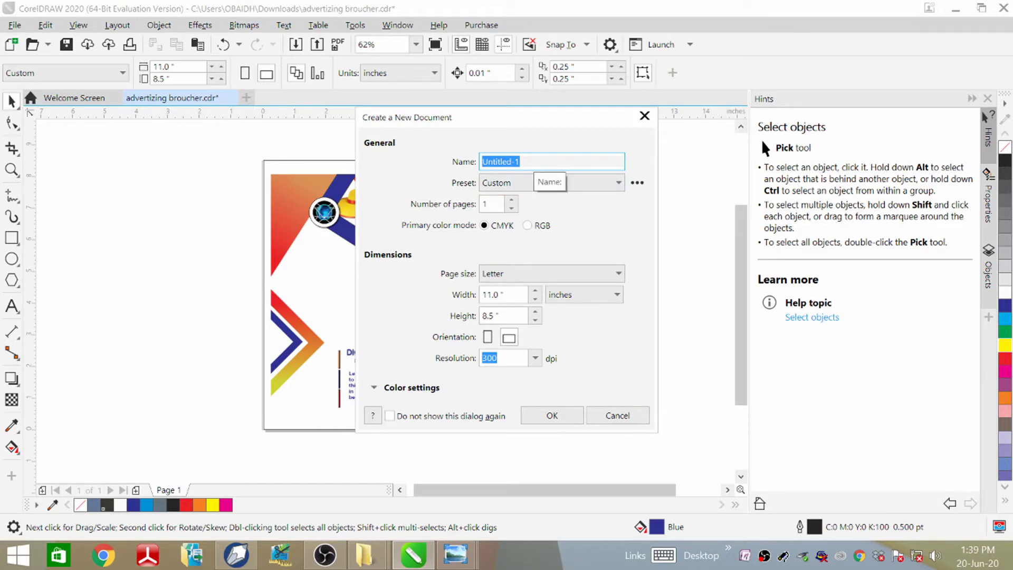
Create a new document named ADVERTIZING BROUCHER with the Custom preset and Letter landscape page, 11 × 8.5 inches at 300 dpi.
{"action": "type", "text": "ADVERTIZING BROUCHER"}
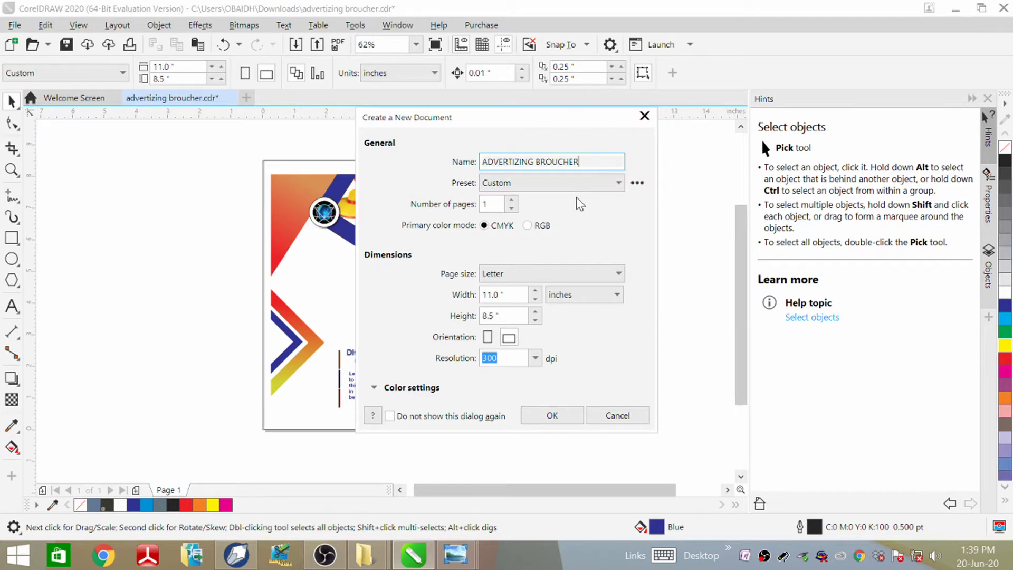
{"action": "left_click", "coordinate": [618, 183]}
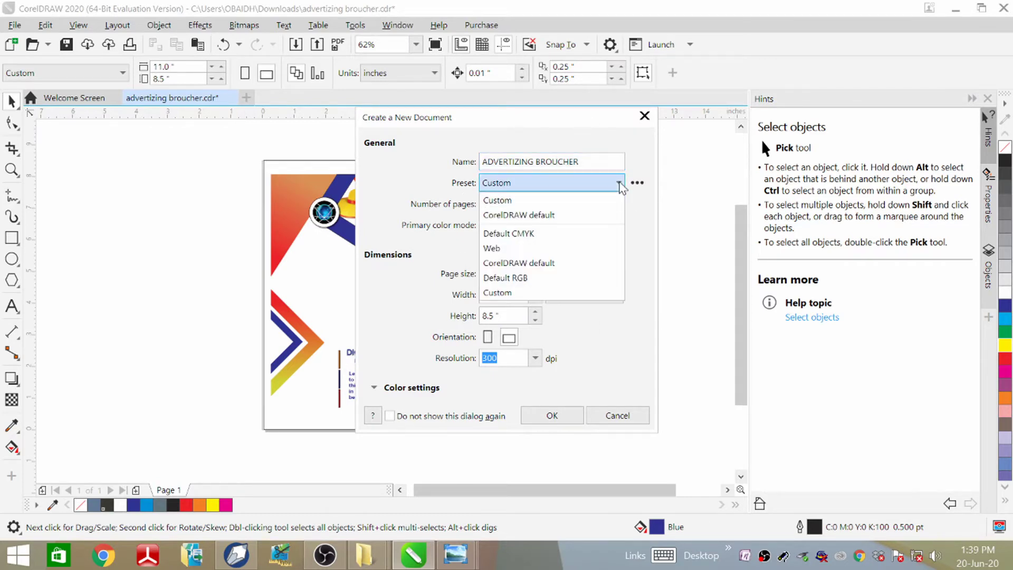
{"action": "left_click", "coordinate": [560, 185]}
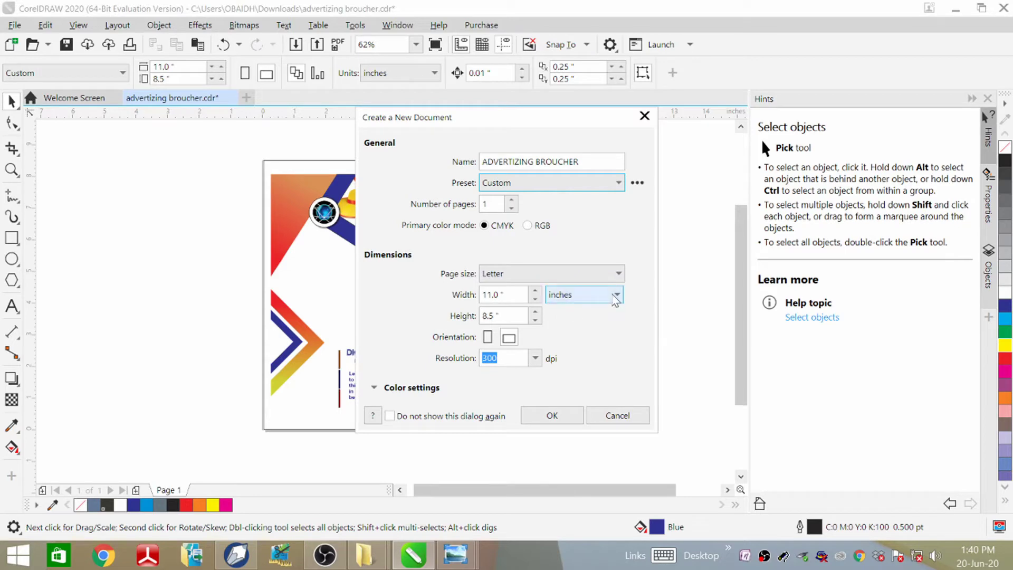
{"action": "left_click", "coordinate": [510, 338]}
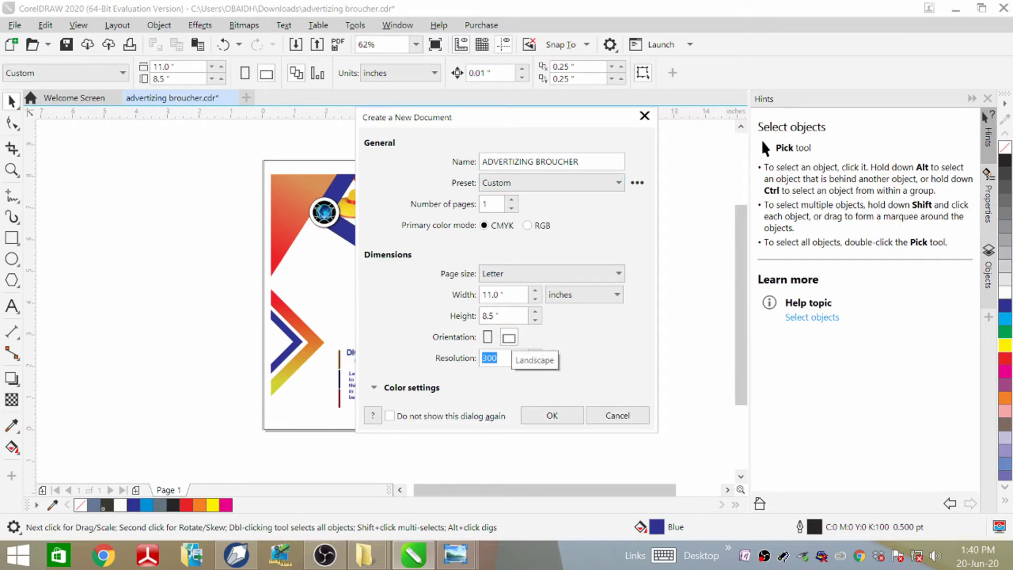
{"action": "left_click", "coordinate": [556, 416]}
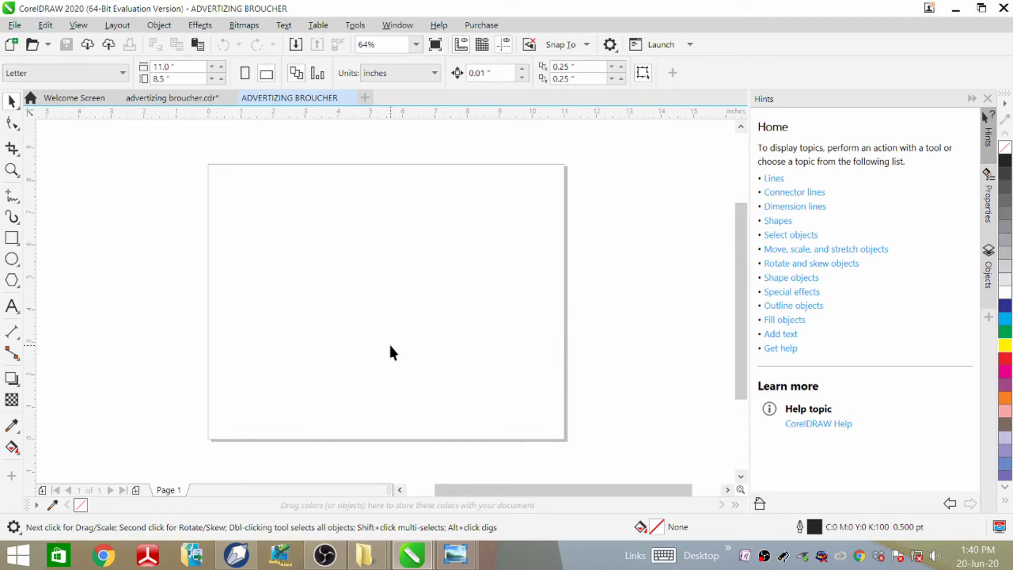
Draw a rectangle on the page and set its size to 5 inches wide by 7.5 inches high.
{"action": "left_click", "coordinate": [12, 237]}
{"action": "left_click_drag", "start_coordinate": [371, 183], "coordinate": [540, 395]}
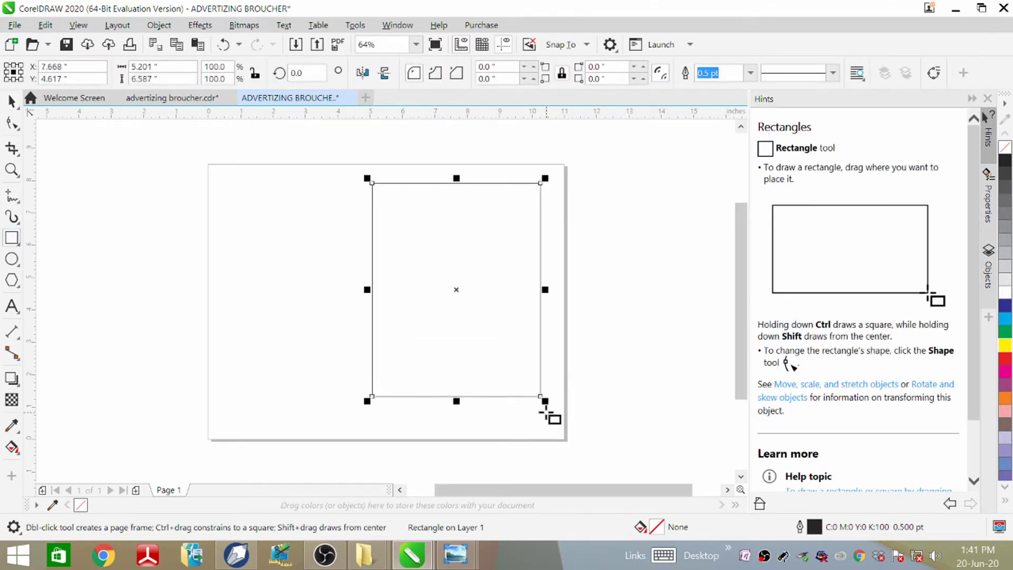
{"action": "double_click", "coordinate": [142, 67]}
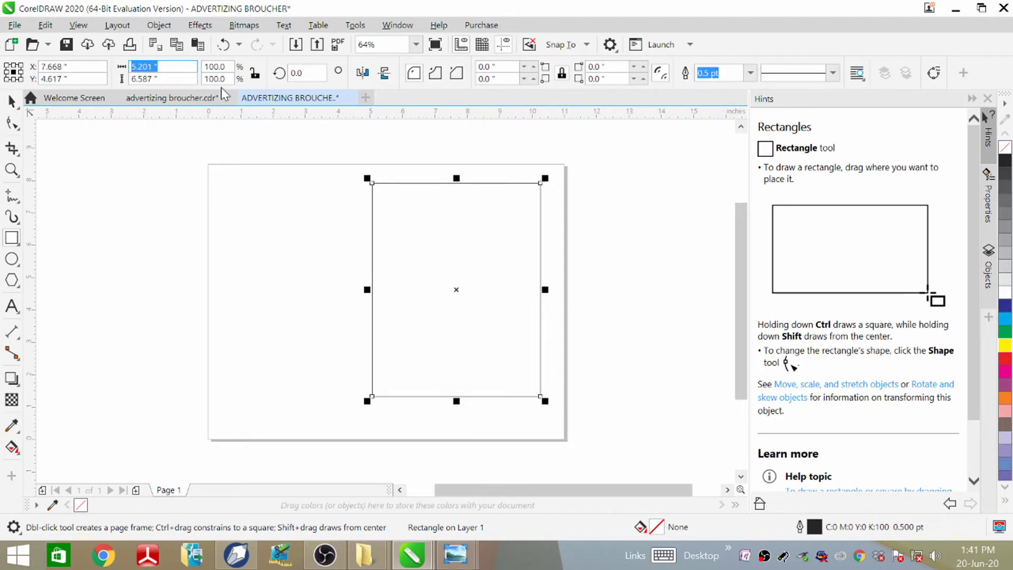
{"action": "type", "text": "5"}
{"action": "key", "text": "Tab"}
{"action": "type", "text": "7"}
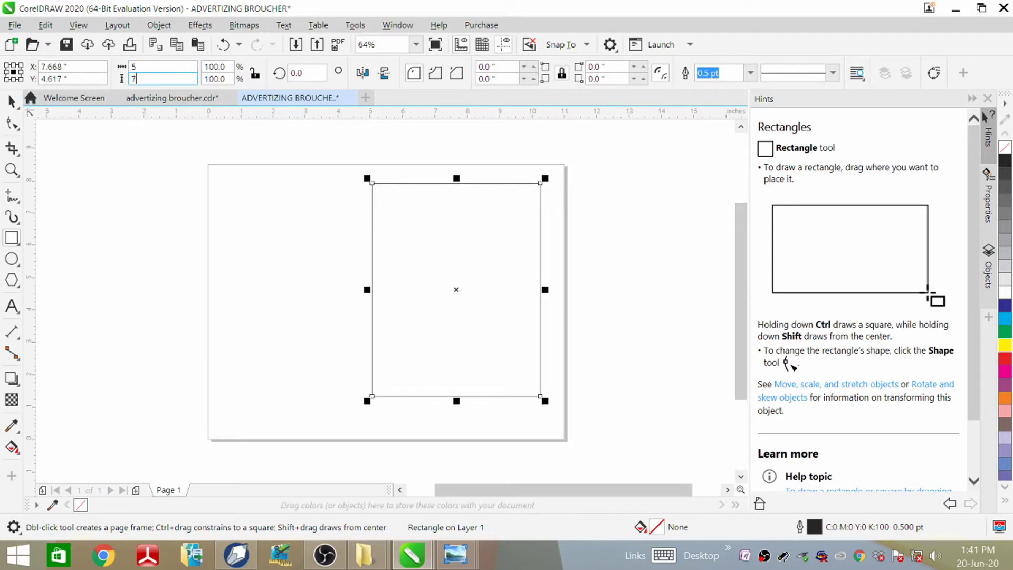
{"action": "type", "text": ".5"}
{"action": "key", "text": "Return"}
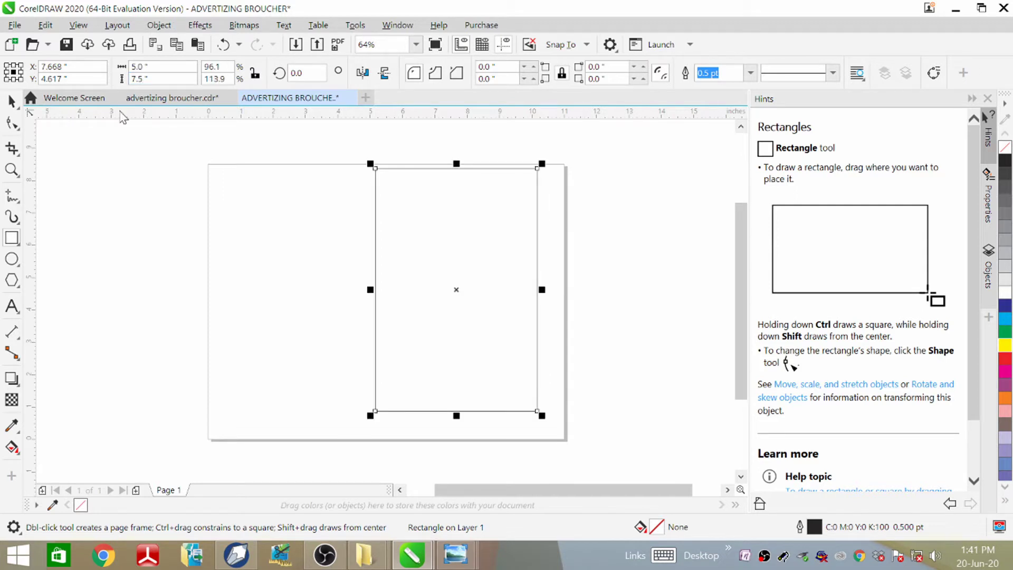
Move the rectangle to about the centre of the page and deselect it.
{"action": "left_click_drag", "start_coordinate": [454, 289], "coordinate": [386, 292]}
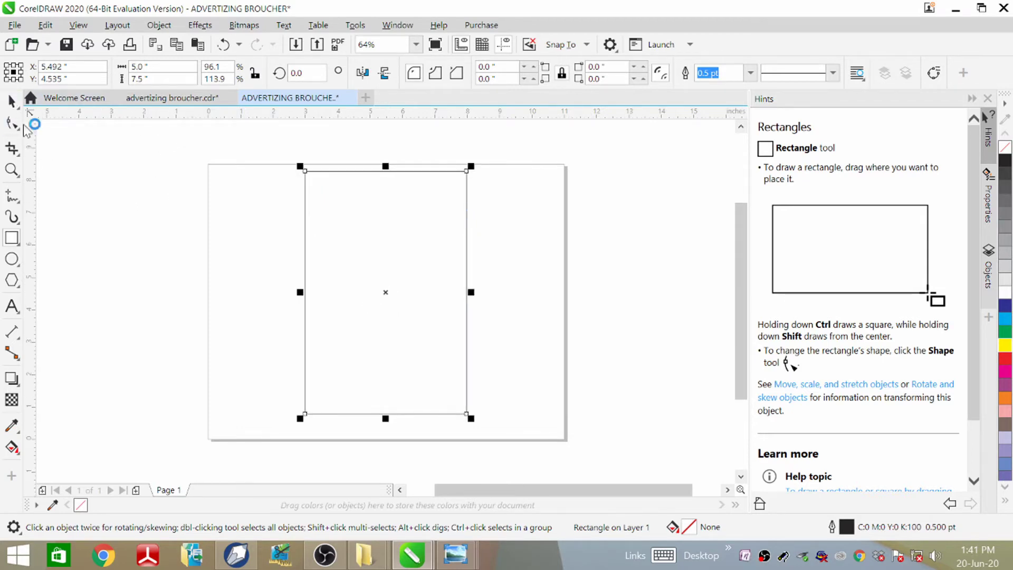
{"action": "left_click", "coordinate": [12, 101]}
{"action": "left_click", "coordinate": [164, 153]}
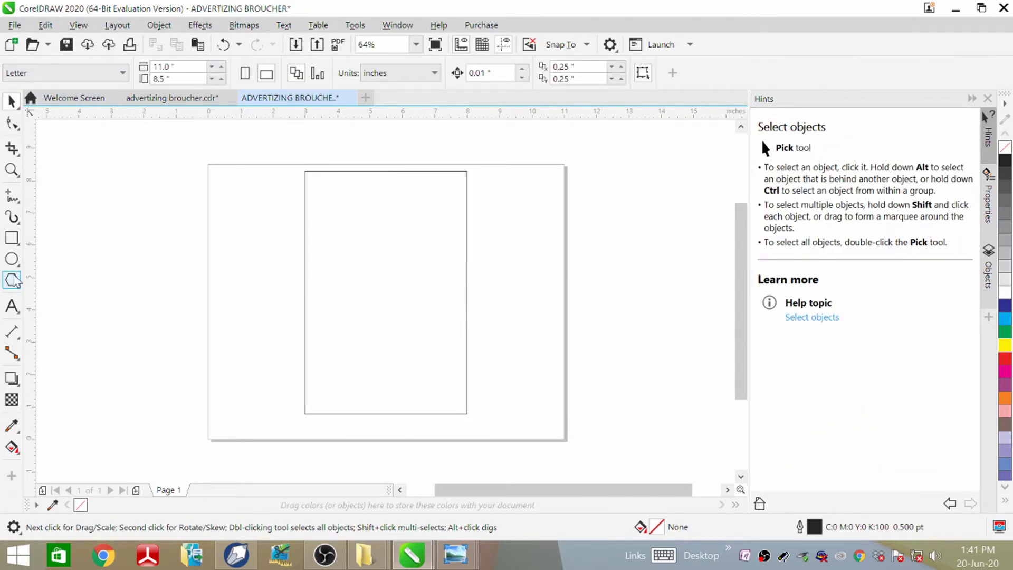
Draw a square of about 5.1 inches overlapping the rectangle's lower-left corner and rotate it by 31.35°.
{"action": "left_click", "coordinate": [12, 237]}
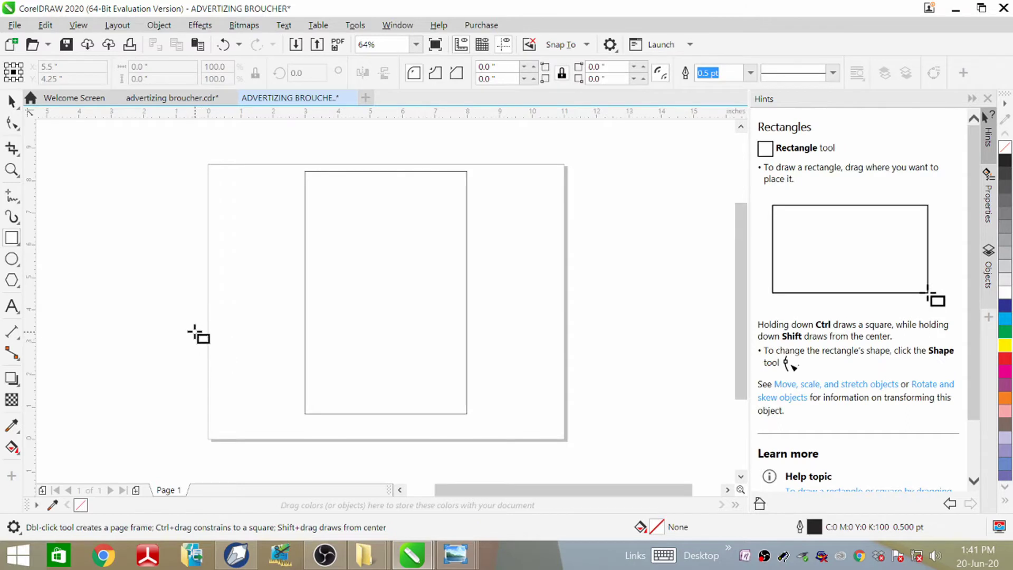
{"action": "left_click_drag", "start_coordinate": [157, 261], "coordinate": [319, 417]}
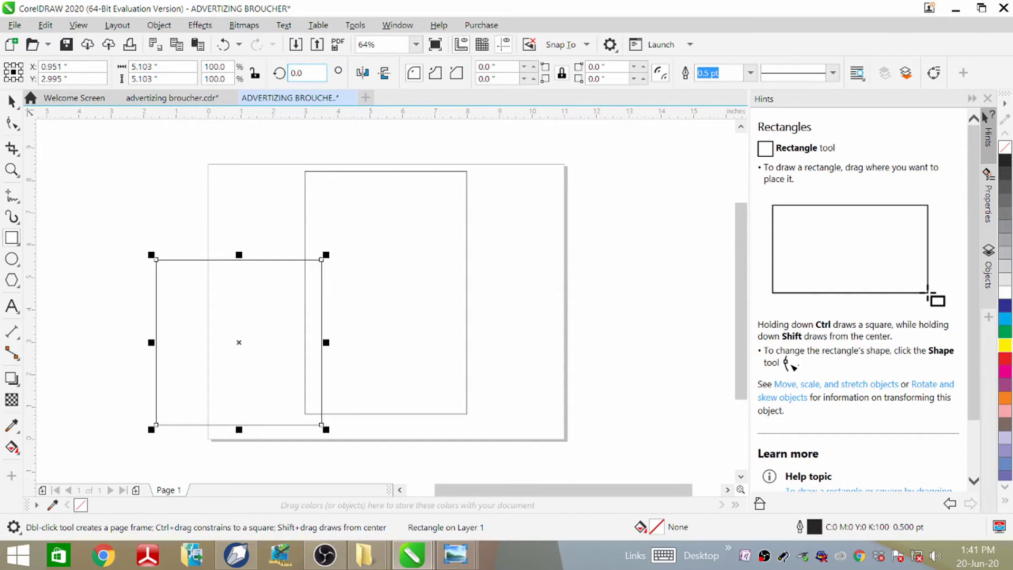
{"action": "left_click", "coordinate": [298, 73]}
{"action": "type", "text": "31.35"}
{"action": "key", "text": "Return"}
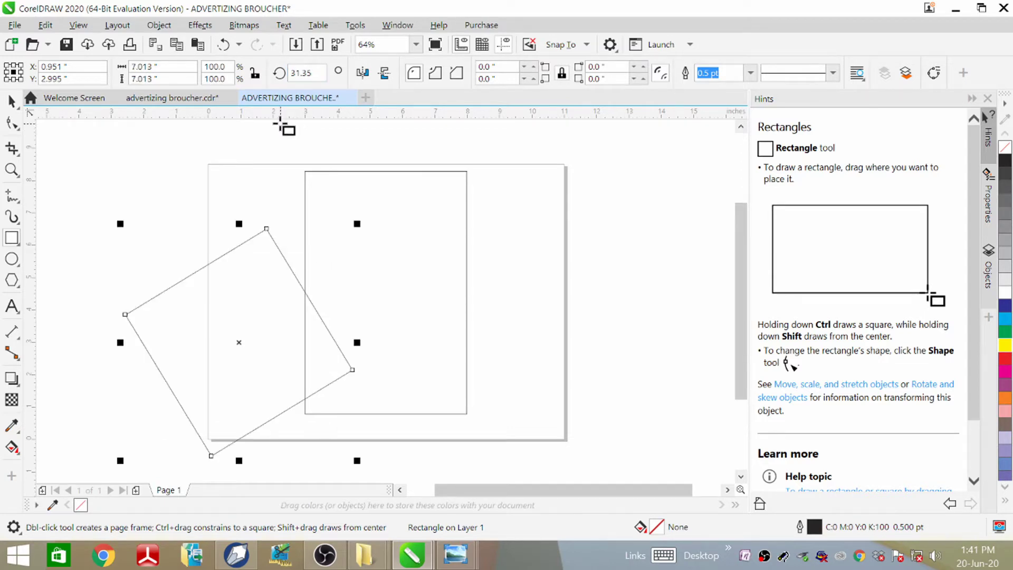
Move the rotated square over the rectangle's upper left and make a resized copy about 7.5 inches across, offset to form a V-shaped band.
{"action": "left_click", "coordinate": [11, 101]}
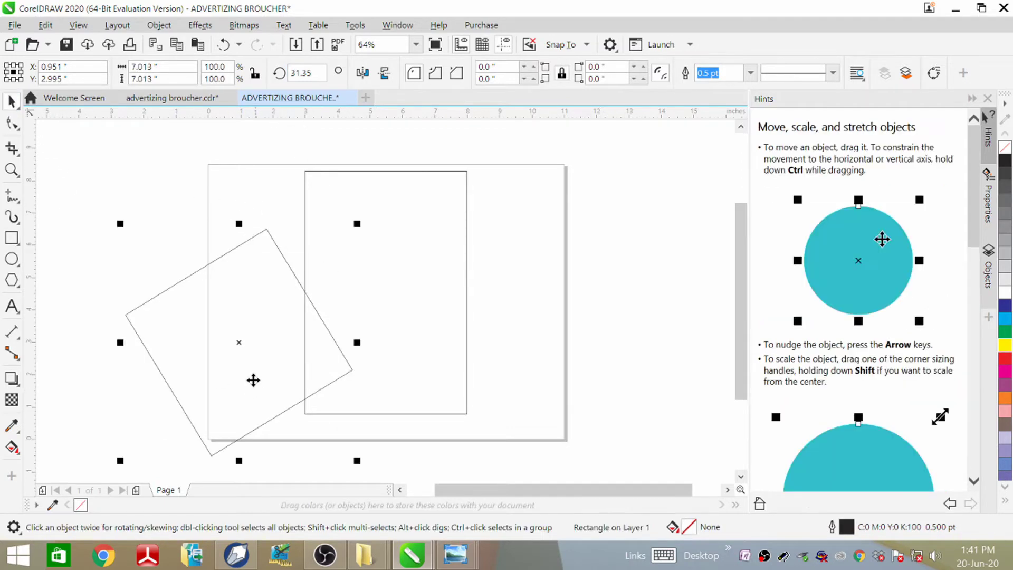
{"action": "left_click_drag", "start_coordinate": [242, 346], "coordinate": [332, 202]}
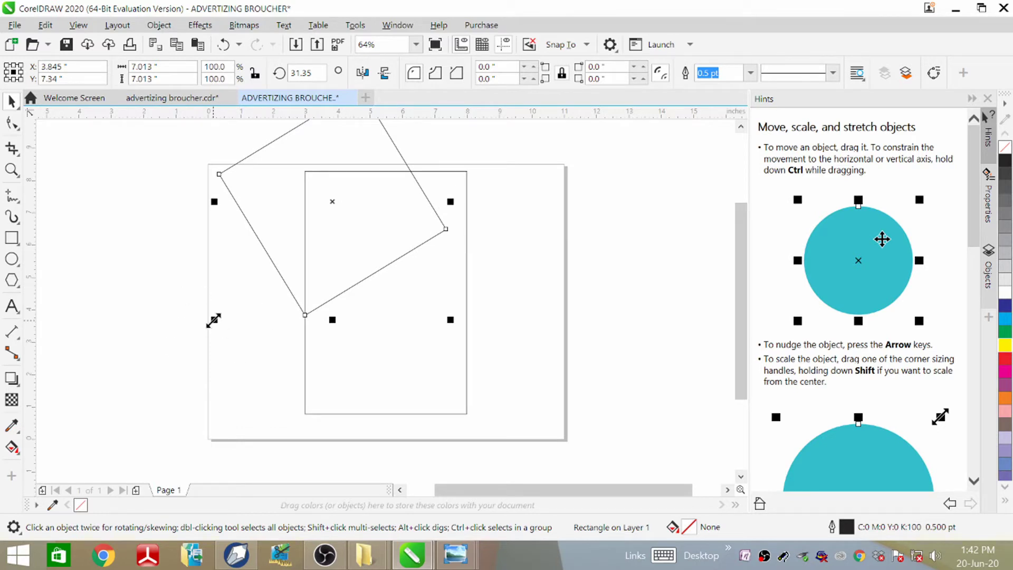
{"action": "left_click_drag", "start_coordinate": [214, 320], "coordinate": [234, 303]}
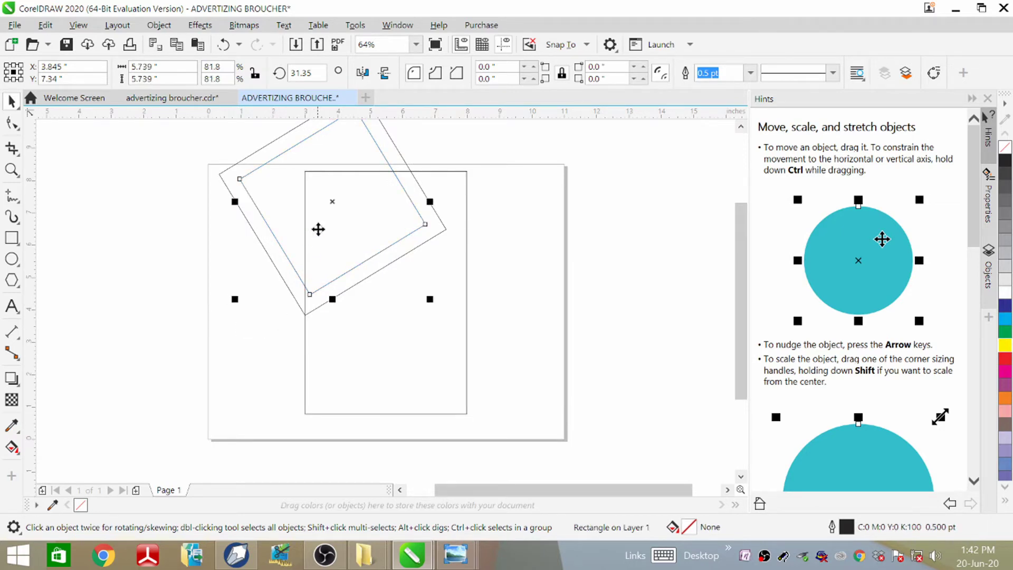
{"action": "left_click_drag", "start_coordinate": [332, 201], "coordinate": [311, 219]}
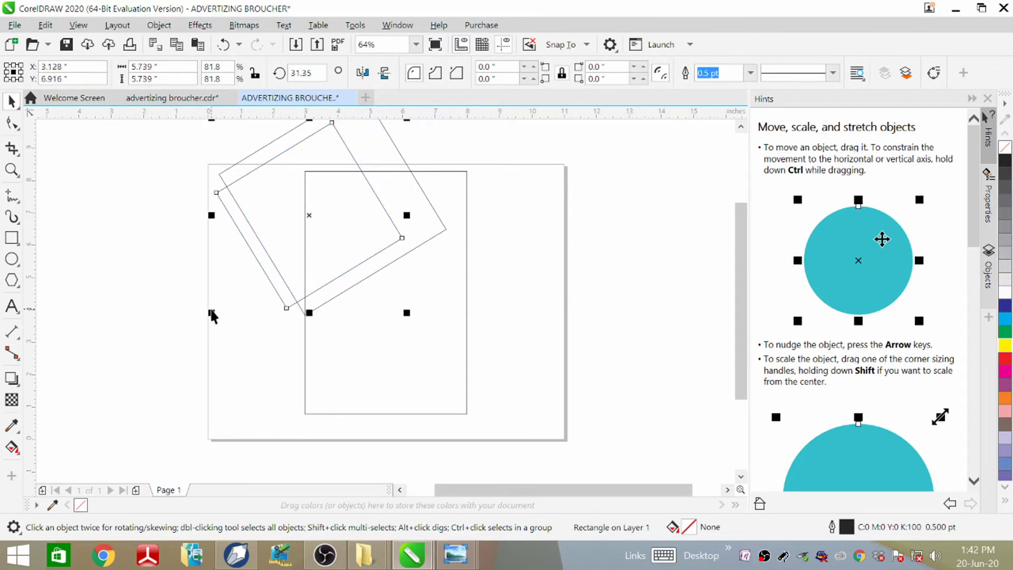
{"action": "left_click_drag", "start_coordinate": [211, 314], "coordinate": [183, 343]}
{"action": "left_click_drag", "start_coordinate": [307, 222], "coordinate": [297, 197]}
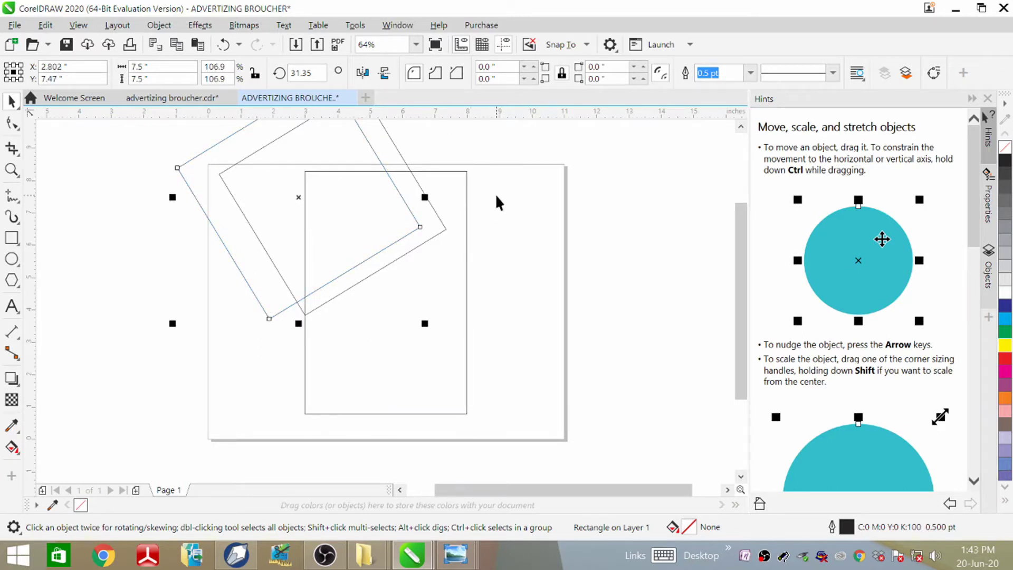
Draw a straight Freehand line about 3.39 inches long from the rectangle's top edge along the rotated square's side to the rectangle's right edge.
{"action": "scroll", "coordinate": [462, 161], "scroll_direction": "up", "scroll_amount": 2}
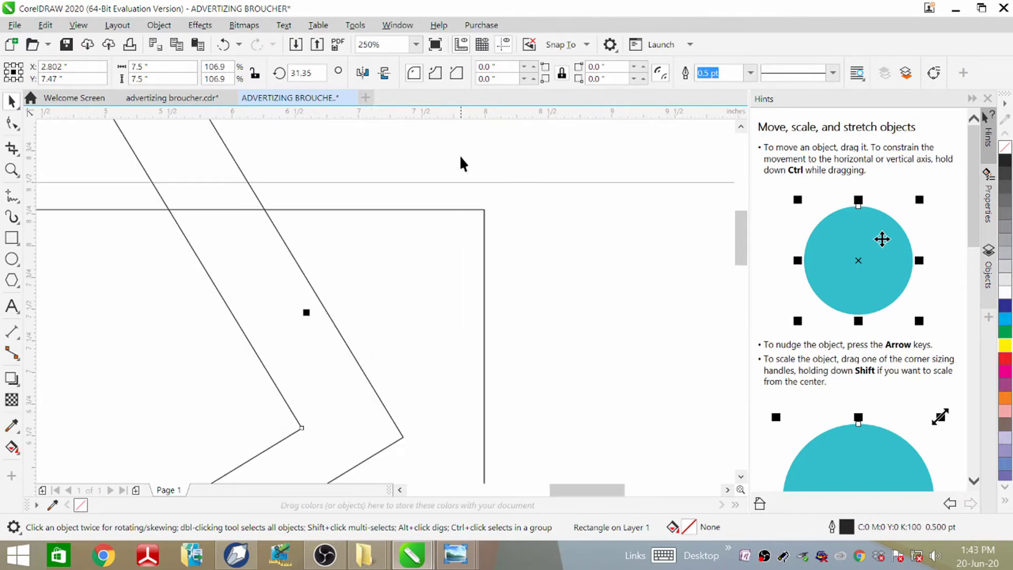
{"action": "scroll", "coordinate": [472, 152], "scroll_direction": "down", "scroll_amount": 1}
{"action": "left_click", "coordinate": [475, 147]}
{"action": "scroll", "coordinate": [454, 211], "scroll_direction": "down", "scroll_amount": 2}
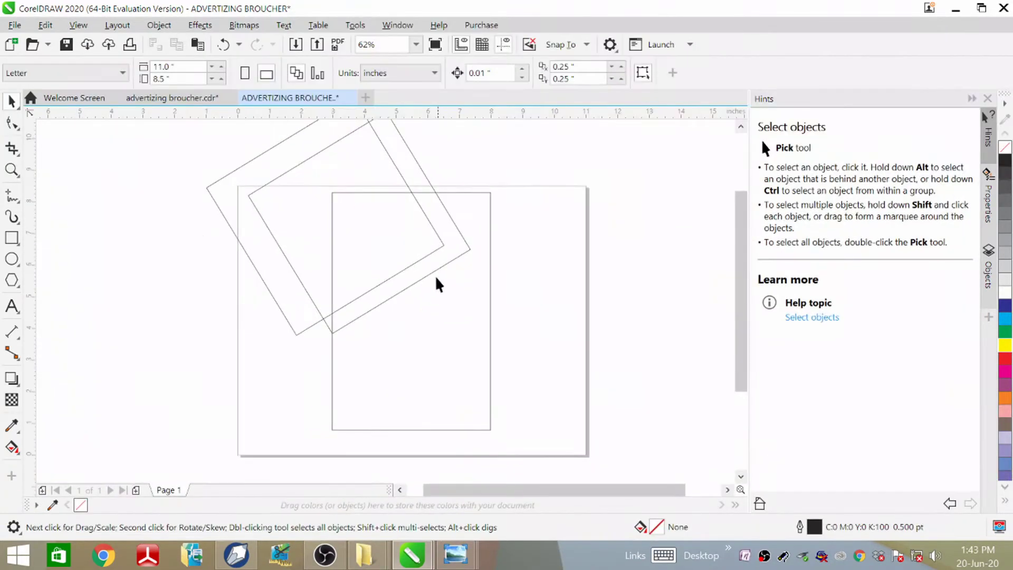
{"action": "scroll", "coordinate": [435, 275], "scroll_direction": "up", "scroll_amount": 2}
{"action": "scroll", "coordinate": [411, 230], "scroll_direction": "down", "scroll_amount": 2}
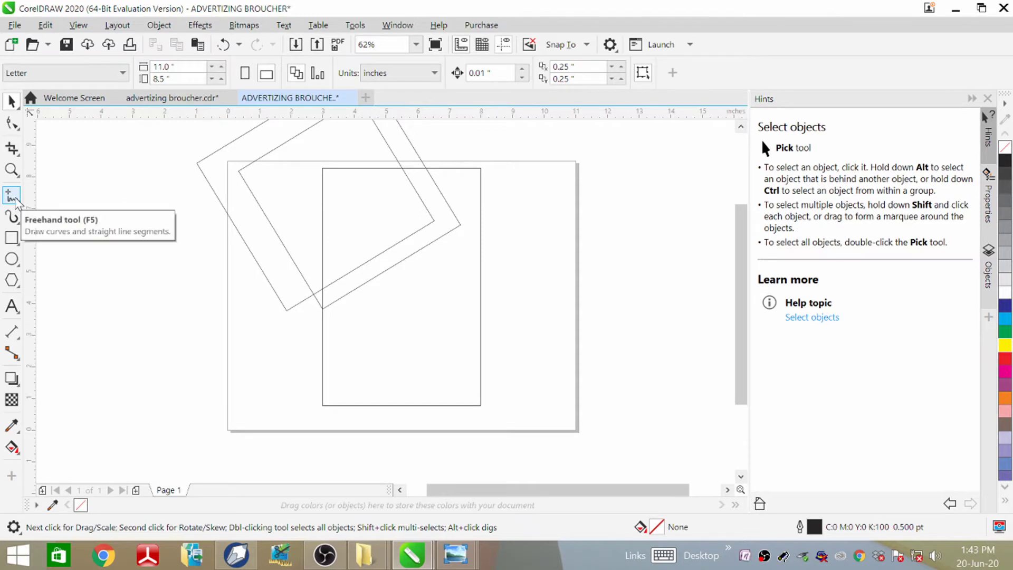
{"action": "left_click", "coordinate": [11, 197]}
{"action": "scroll", "coordinate": [420, 163], "scroll_direction": "up", "scroll_amount": 4}
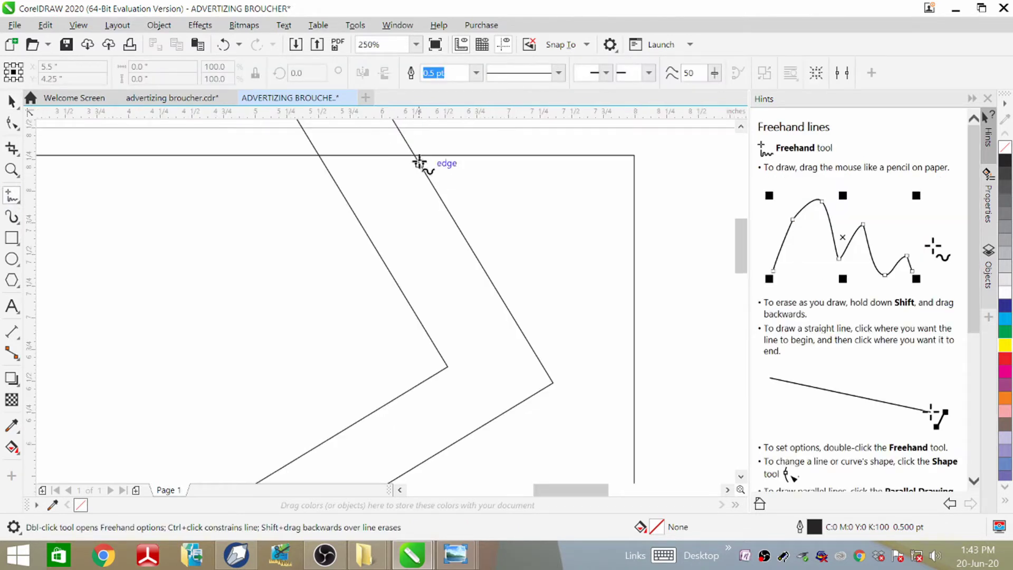
{"action": "left_click", "coordinate": [414, 154]}
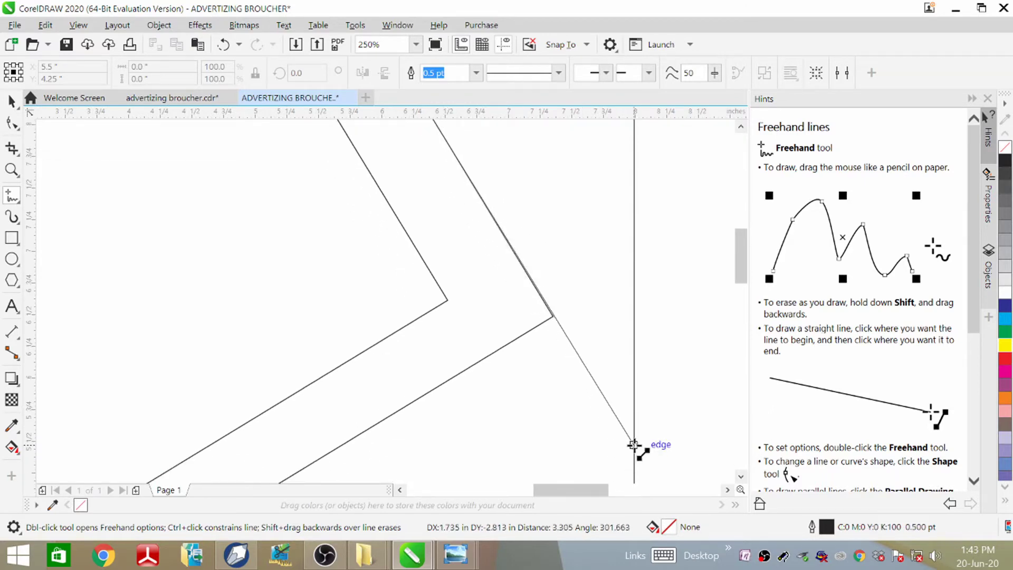
{"action": "left_click", "coordinate": [633, 451]}
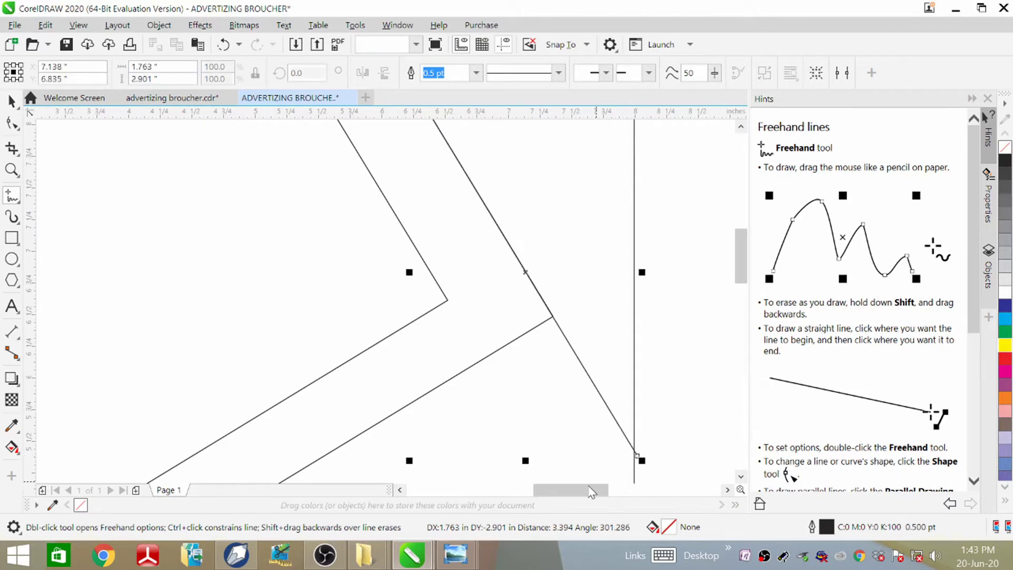
{"action": "key", "text": "space"}
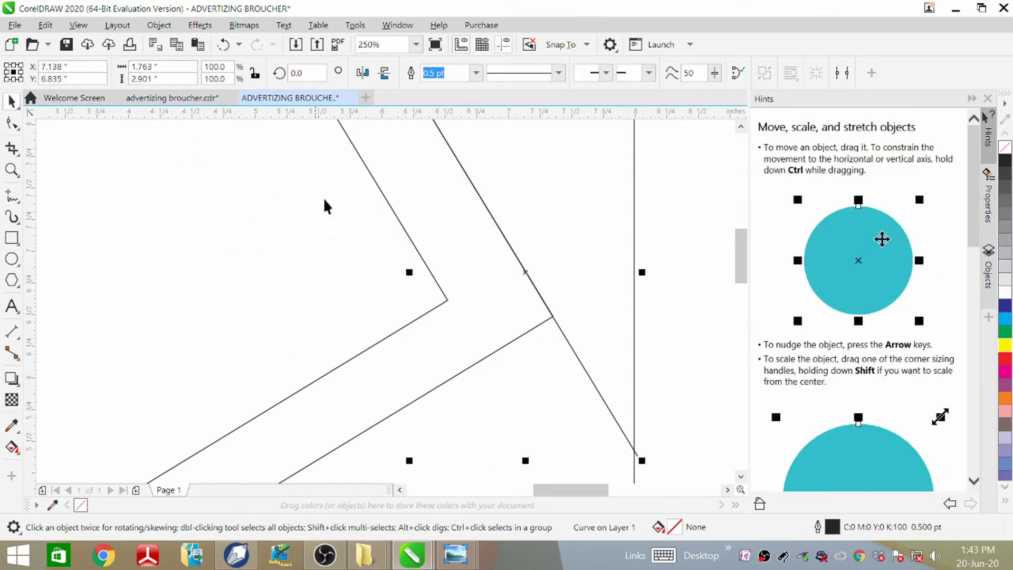
{"action": "key", "text": "Escape"}
Smart Fill the V-shaped band inside the rectangle and recolour it blue (C:100 M:100 Y:0 K:0).
{"action": "scroll", "coordinate": [396, 374], "scroll_direction": "down", "scroll_amount": 2}
{"action": "scroll", "coordinate": [396, 375], "scroll_direction": "down", "scroll_amount": 5}
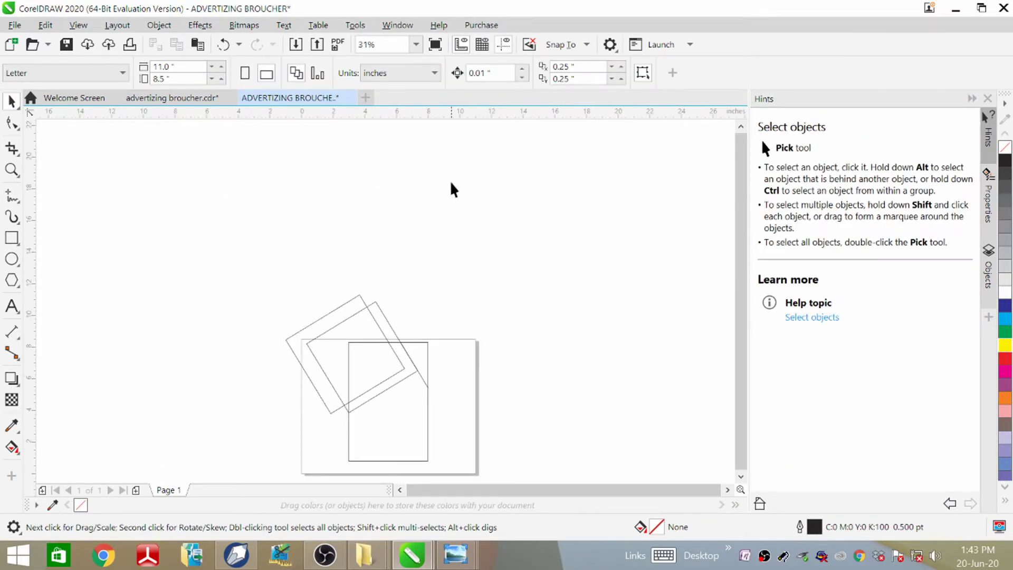
{"action": "scroll", "coordinate": [447, 158], "scroll_direction": "up", "scroll_amount": 2}
{"action": "scroll", "coordinate": [444, 233], "scroll_direction": "down", "scroll_amount": 1}
{"action": "scroll", "coordinate": [444, 227], "scroll_direction": "up", "scroll_amount": 3}
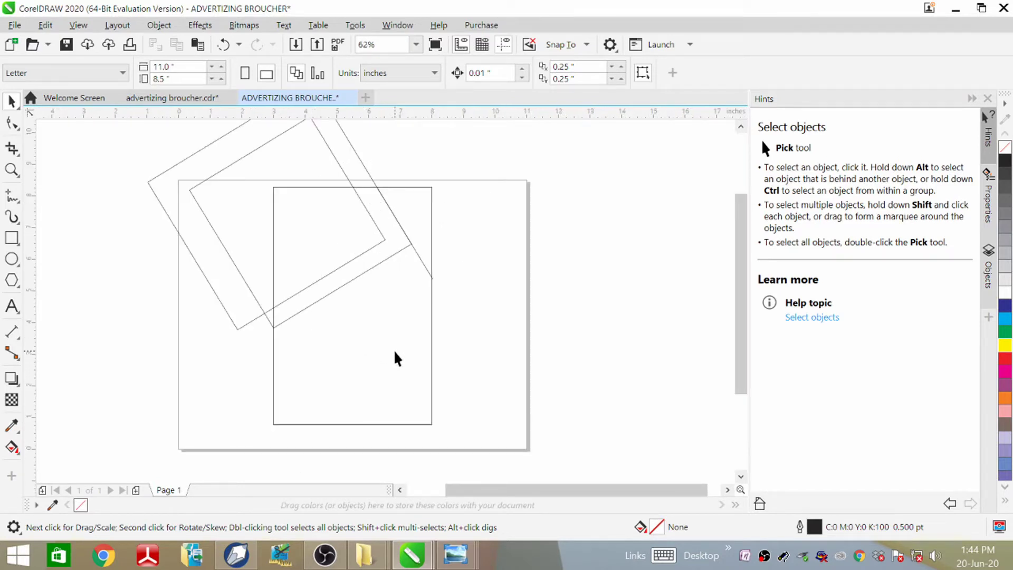
{"action": "left_click", "coordinate": [13, 449]}
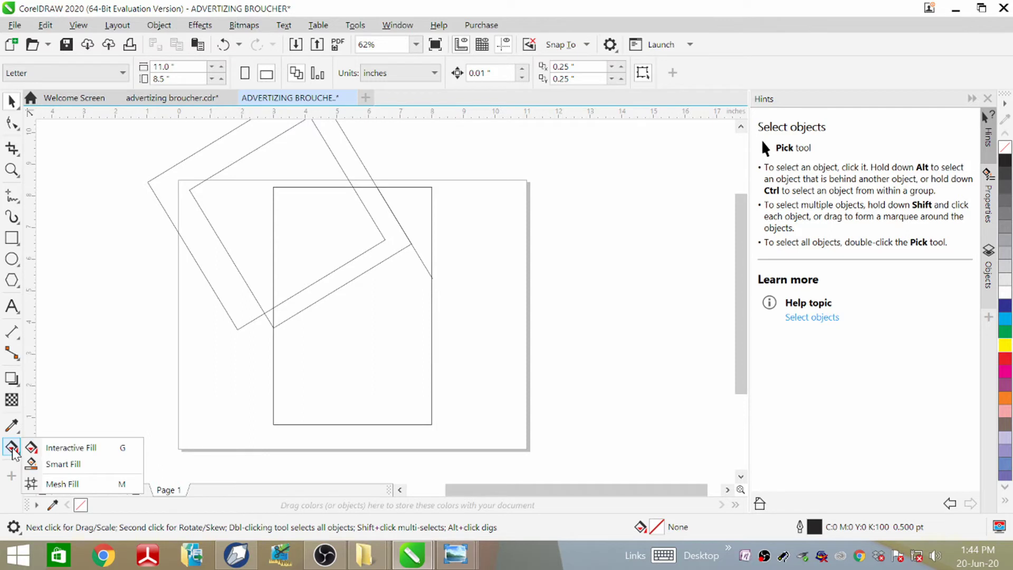
{"action": "left_click", "coordinate": [80, 464]}
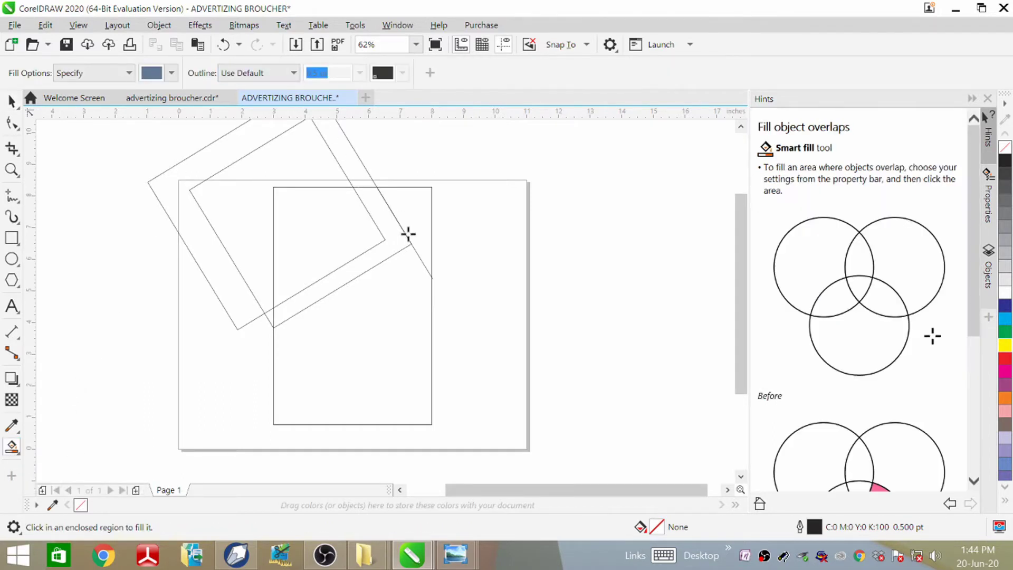
{"action": "left_click", "coordinate": [336, 279]}
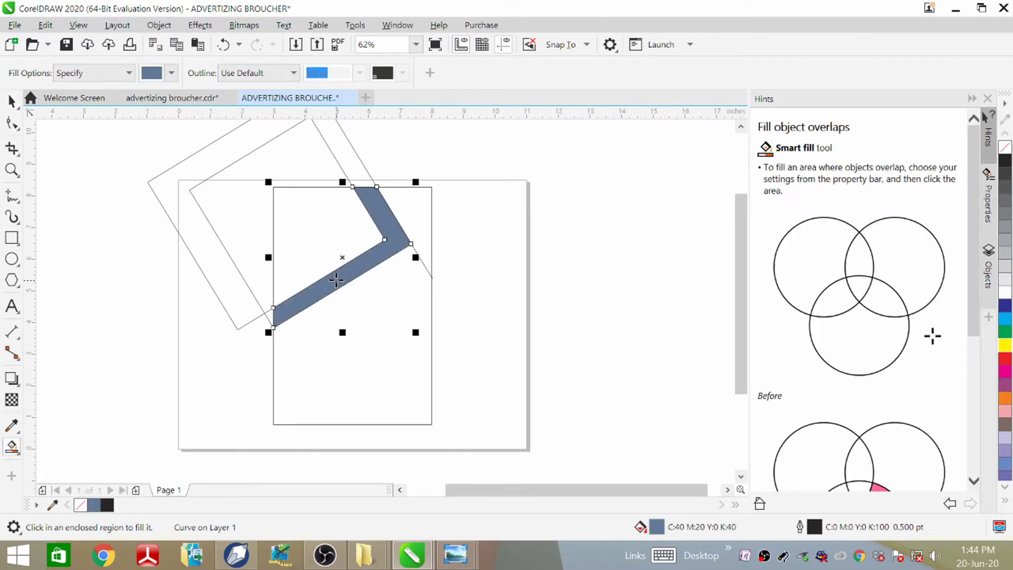
{"action": "left_click", "coordinate": [1005, 308]}
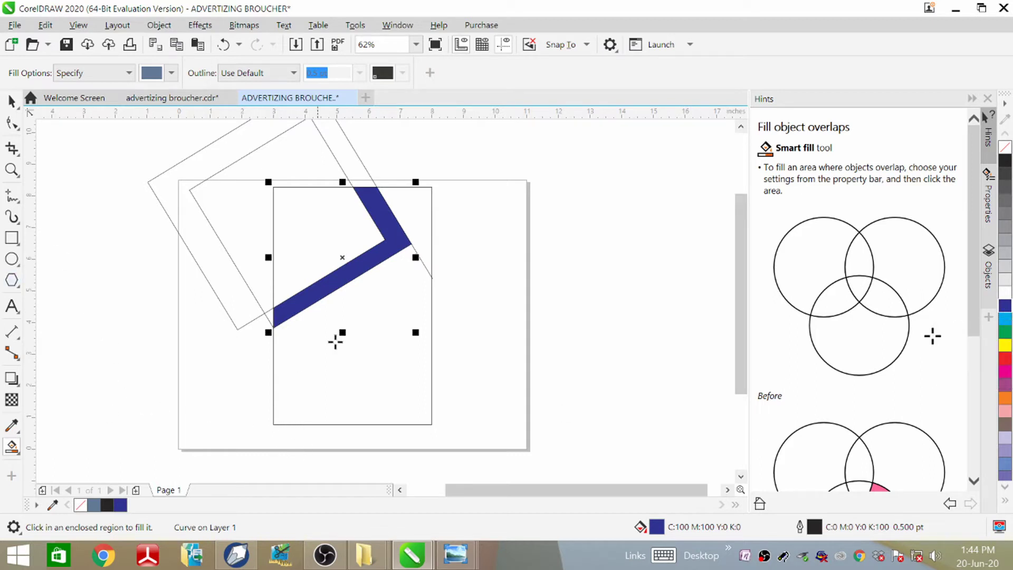
Smart Fill the triangle in the rectangle's upper-right corner with the default slate blue and deselect it.
{"action": "left_click", "coordinate": [416, 215]}
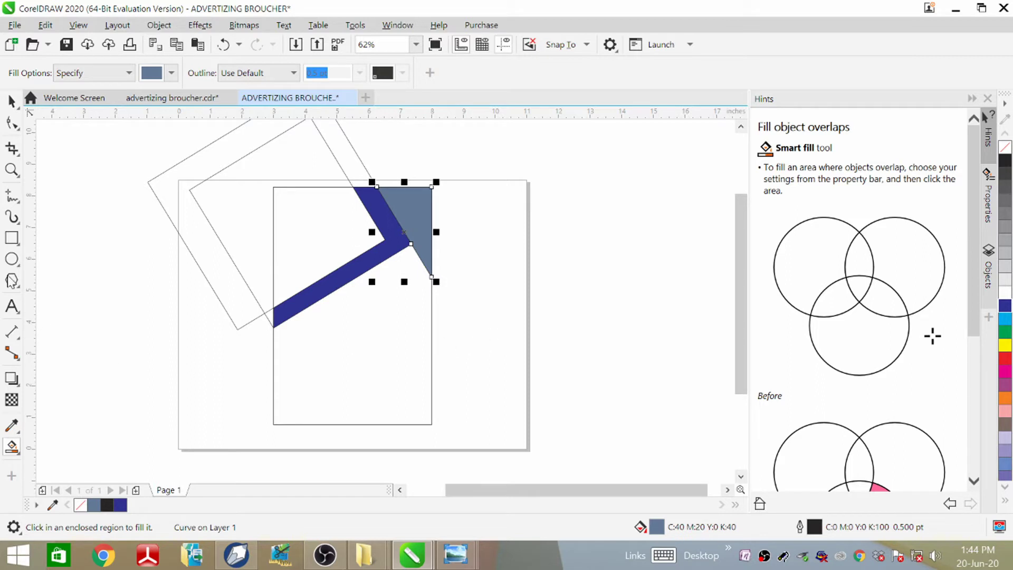
{"action": "left_click", "coordinate": [11, 100]}
{"action": "left_click", "coordinate": [335, 224]}
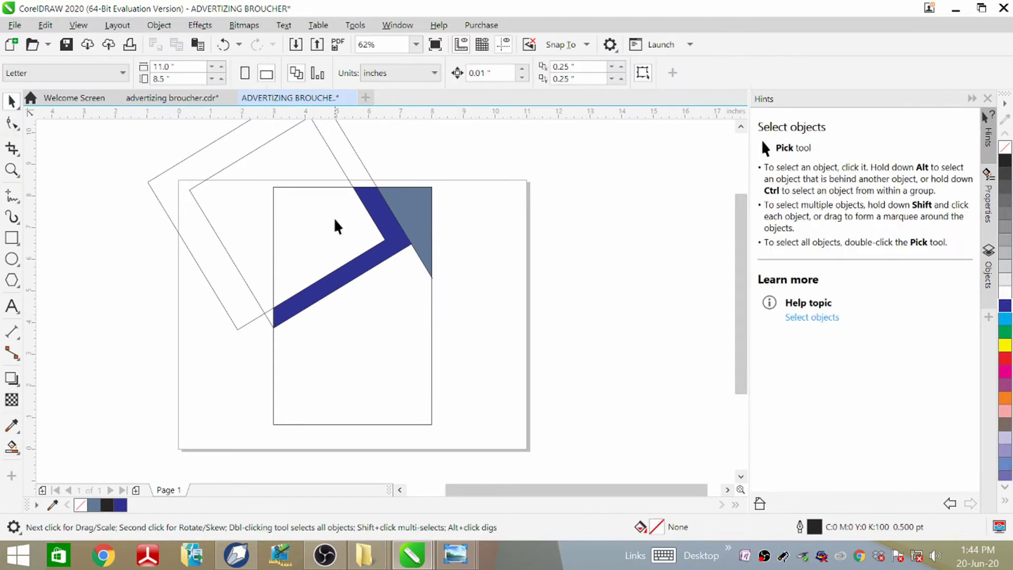
{"action": "scroll", "coordinate": [338, 221], "scroll_direction": "up", "scroll_amount": 5}
{"action": "scroll", "coordinate": [341, 219], "scroll_direction": "down", "scroll_amount": 5}
{"action": "scroll", "coordinate": [355, 221], "scroll_direction": "up", "scroll_amount": 5}
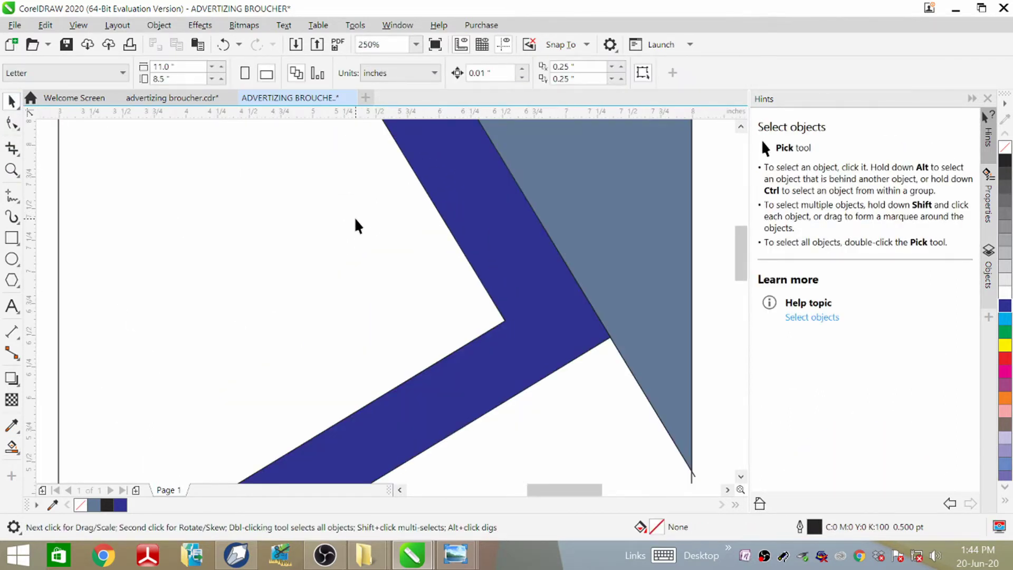
Try removing the outline of the rotated square that borders the blue band, and restore its 0.5 pt outline.
{"action": "scroll", "coordinate": [353, 217], "scroll_direction": "down", "scroll_amount": 3}
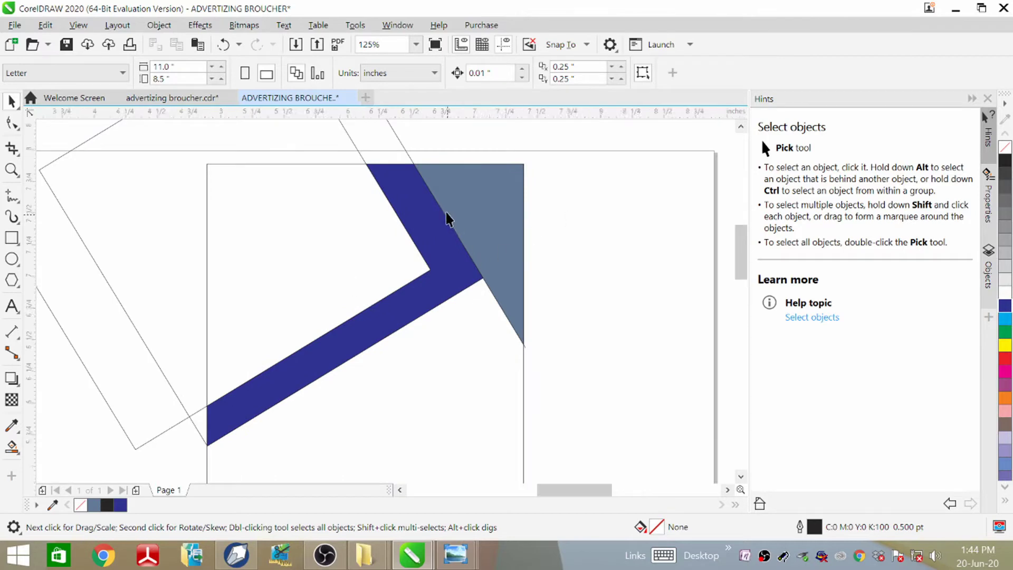
{"action": "scroll", "coordinate": [441, 188], "scroll_direction": "up", "scroll_amount": 3}
{"action": "scroll", "coordinate": [441, 195], "scroll_direction": "down", "scroll_amount": 5}
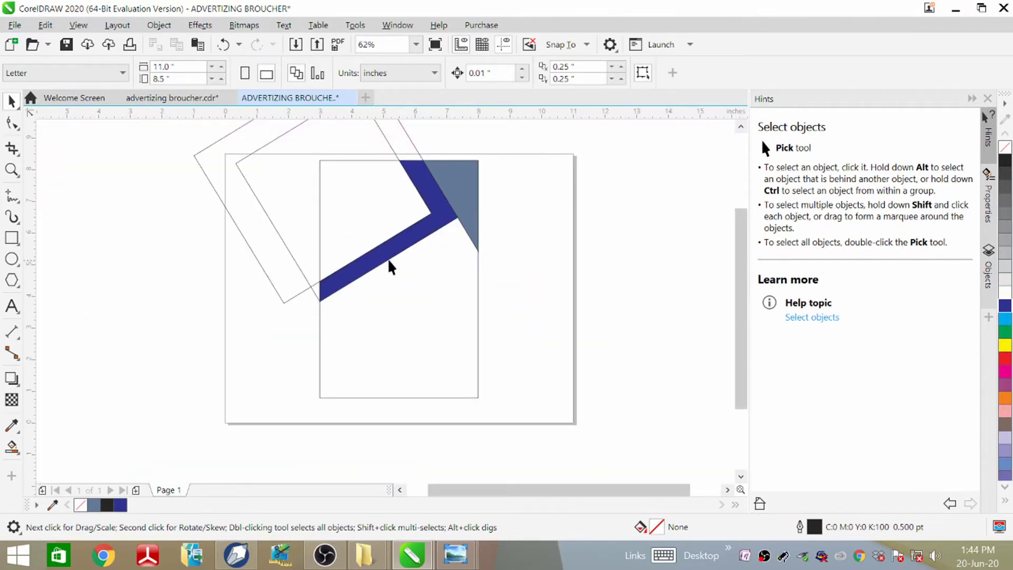
{"action": "left_click", "coordinate": [290, 256]}
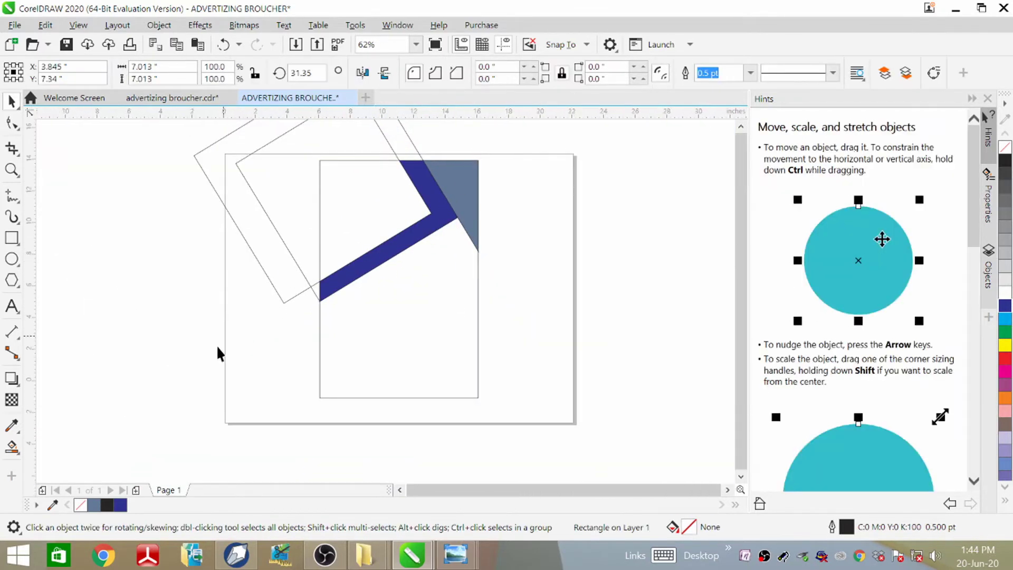
{"action": "scroll", "coordinate": [216, 350], "scroll_direction": "down", "scroll_amount": 1}
{"action": "scroll", "coordinate": [216, 350], "scroll_direction": "up", "scroll_amount": 1}
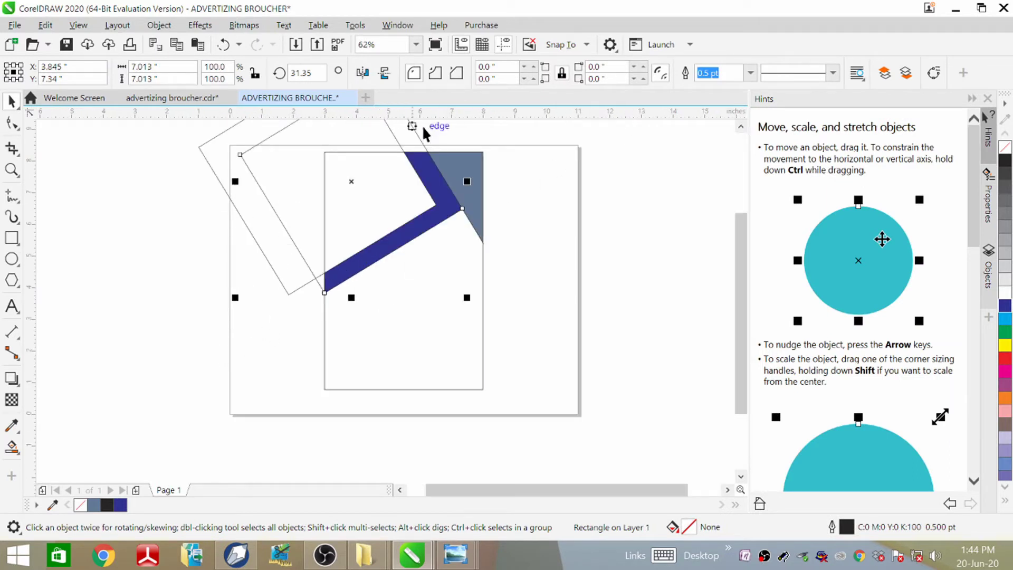
{"action": "left_click", "coordinate": [750, 73]}
{"action": "left_click", "coordinate": [729, 90]}
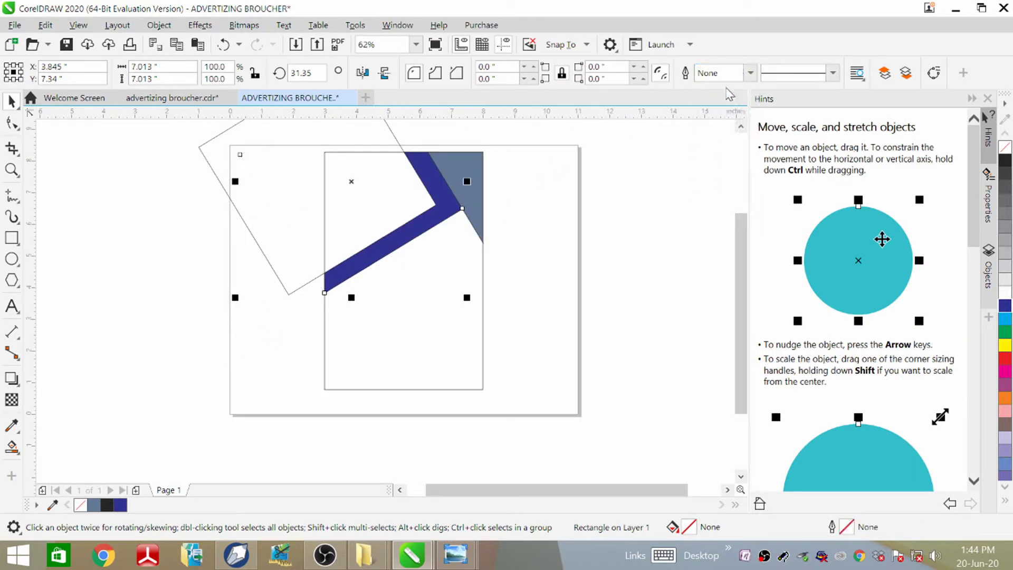
{"action": "left_click", "coordinate": [750, 72]}
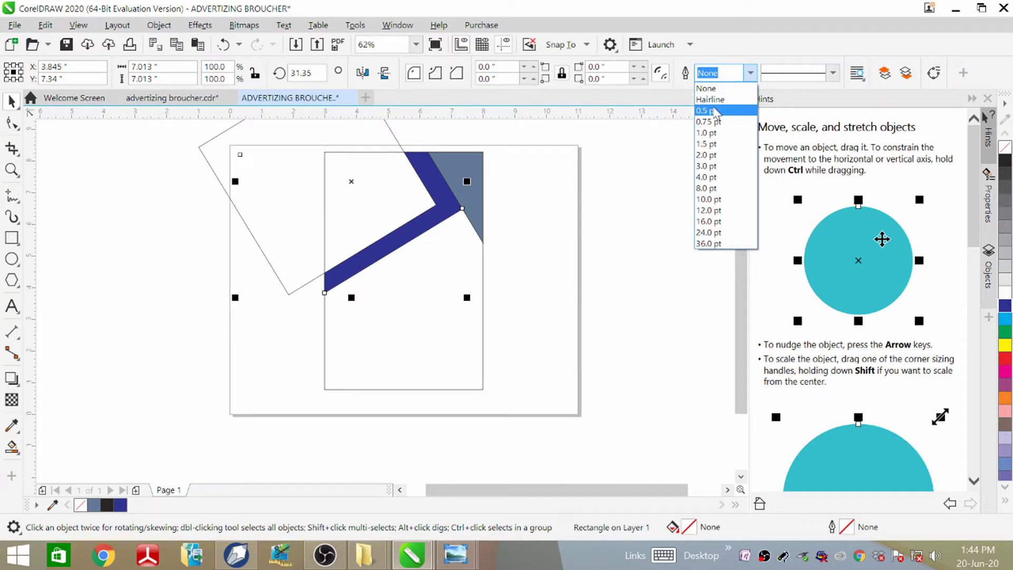
{"action": "left_click", "coordinate": [728, 122]}
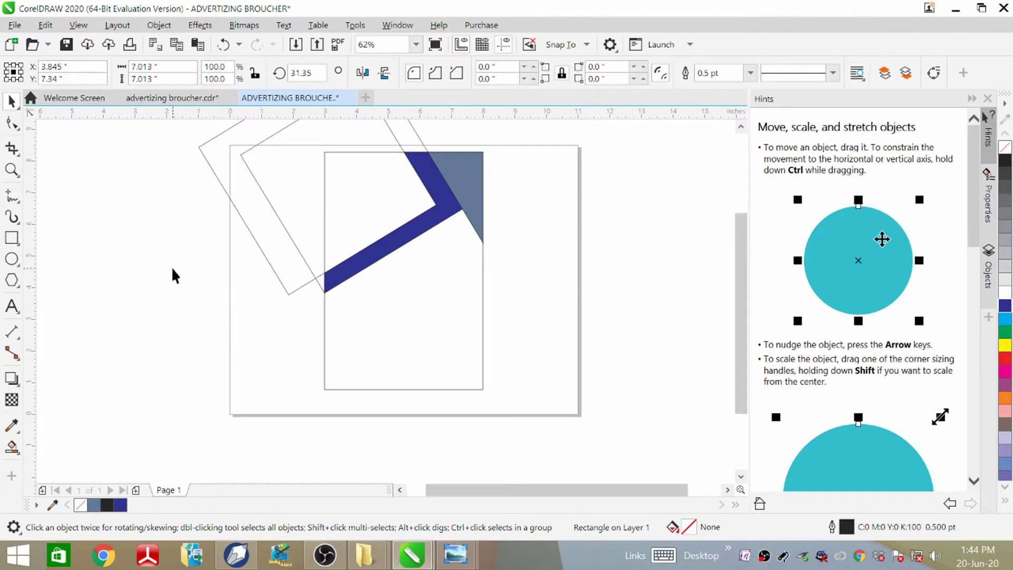
{"action": "left_click", "coordinate": [172, 273]}
{"action": "scroll", "coordinate": [472, 255], "scroll_direction": "down", "scroll_amount": 1}
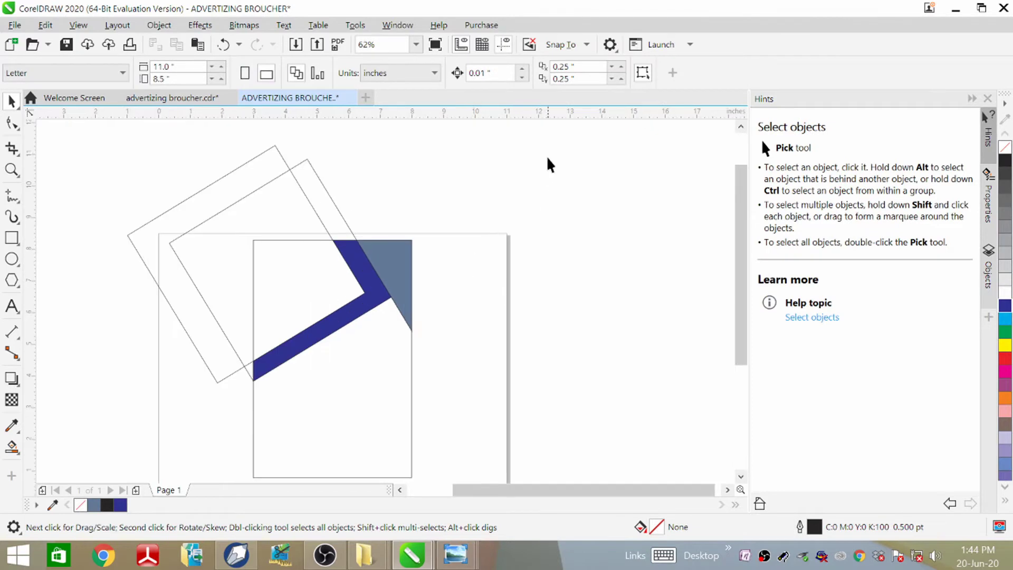
Apply a linear Interactive Fill to the upper-right triangle, running from its top edge towards its lower tip and ending in red.
{"action": "scroll", "coordinate": [549, 153], "scroll_direction": "down", "scroll_amount": 1}
{"action": "scroll", "coordinate": [549, 159], "scroll_direction": "up", "scroll_amount": 1}
{"action": "scroll", "coordinate": [554, 155], "scroll_direction": "down", "scroll_amount": 1}
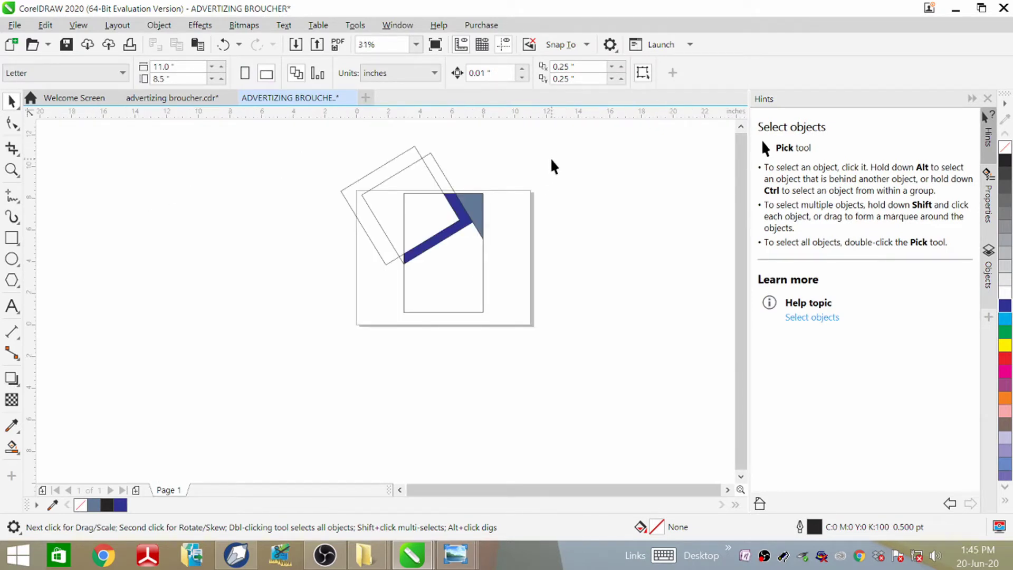
{"action": "left_click", "coordinate": [12, 448]}
{"action": "left_click", "coordinate": [13, 452]}
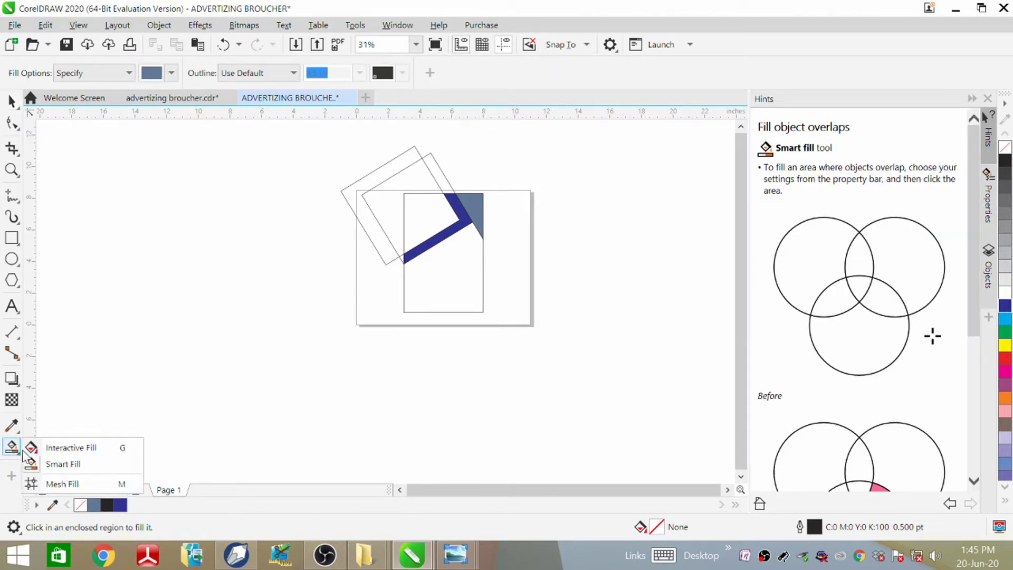
{"action": "left_click", "coordinate": [68, 447]}
{"action": "scroll", "coordinate": [481, 209], "scroll_direction": "up", "scroll_amount": 5}
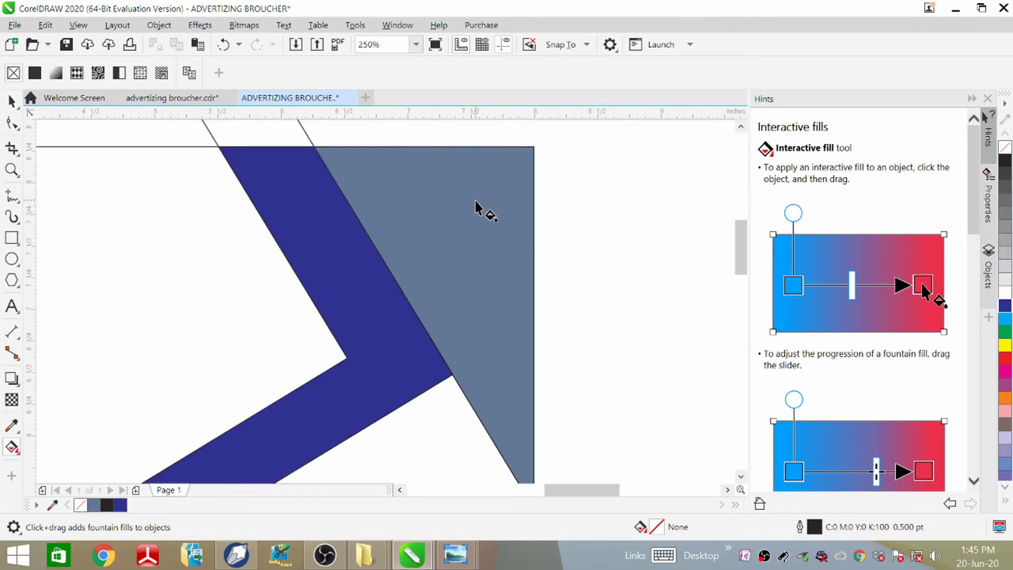
{"action": "scroll", "coordinate": [418, 203], "scroll_direction": "down", "scroll_amount": 3}
{"action": "left_click", "coordinate": [418, 201]}
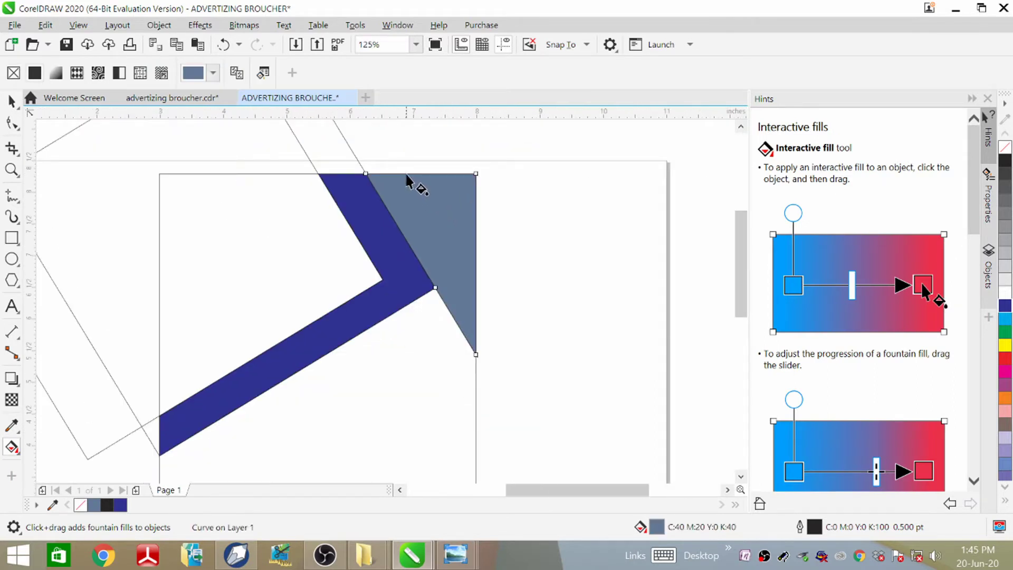
{"action": "left_click_drag", "start_coordinate": [404, 173], "coordinate": [488, 328]}
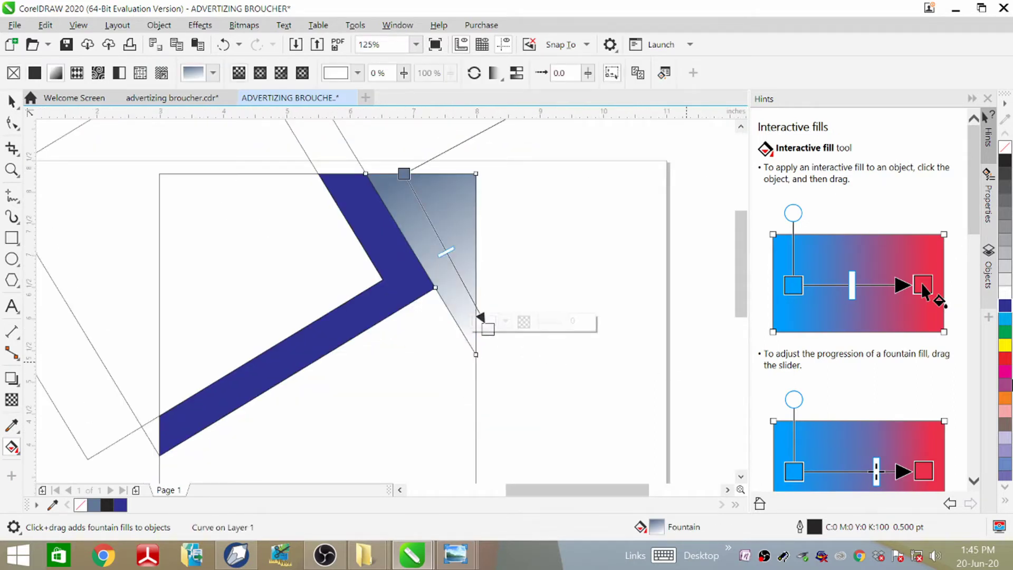
{"action": "left_click", "coordinate": [1005, 358]}
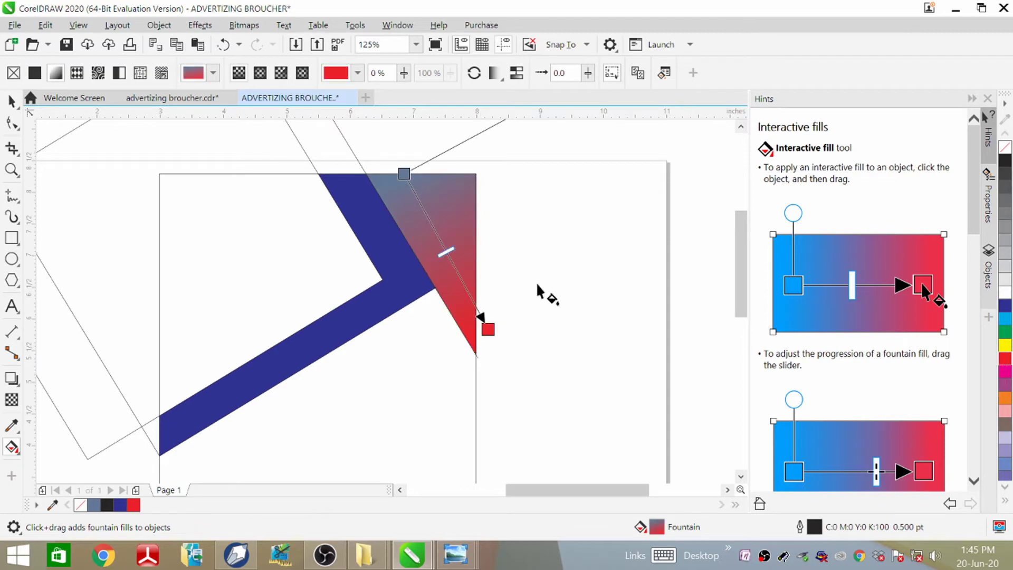
Set the triangle gradient's start colour to orange (C:13 M:42 Y:100 K:0) and pull its end node closer to the lower tip.
{"action": "left_click", "coordinate": [406, 175]}
{"action": "left_click", "coordinate": [422, 166]}
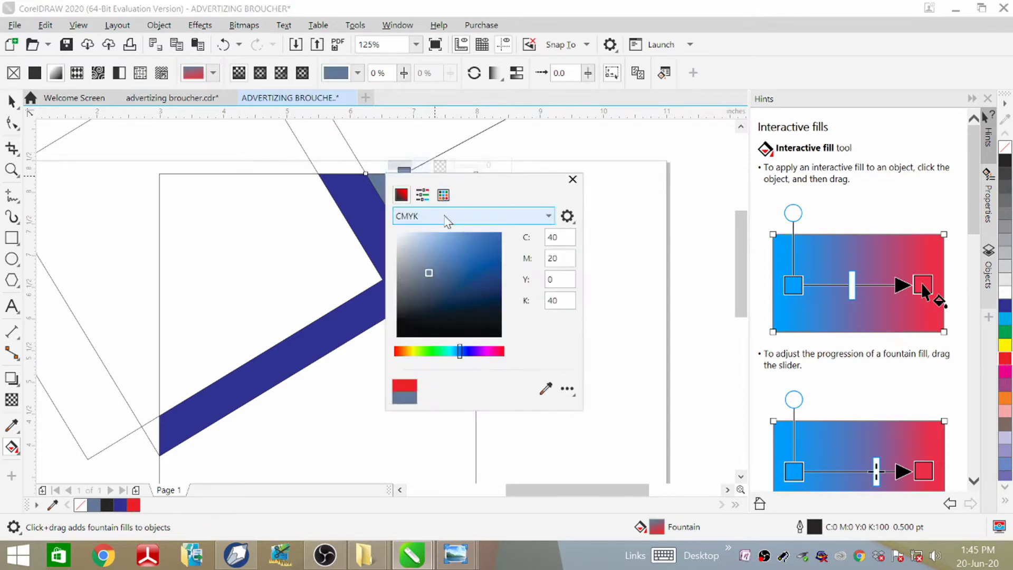
{"action": "left_click", "coordinate": [415, 350]}
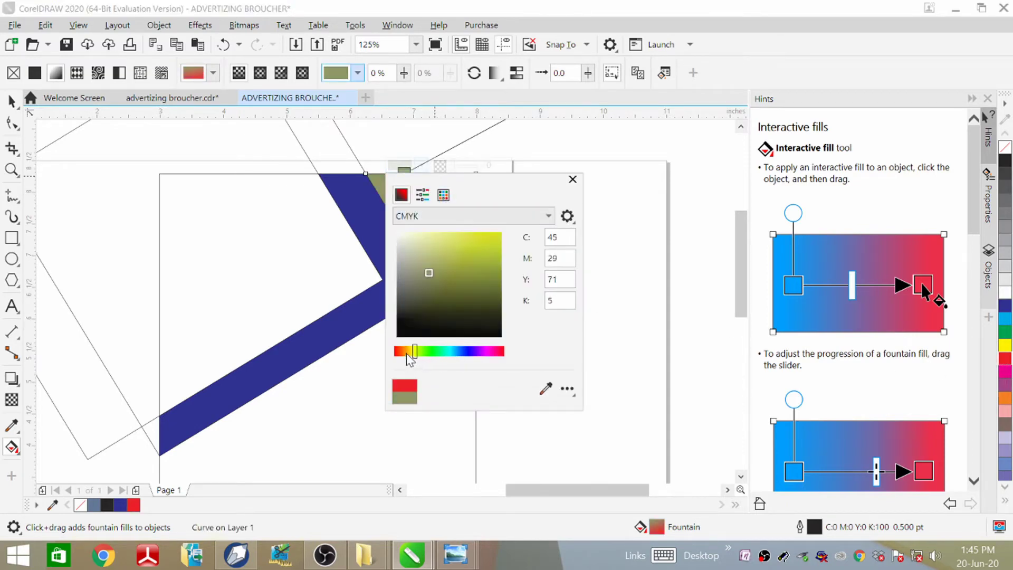
{"action": "left_click", "coordinate": [406, 350]}
{"action": "left_click", "coordinate": [485, 245]}
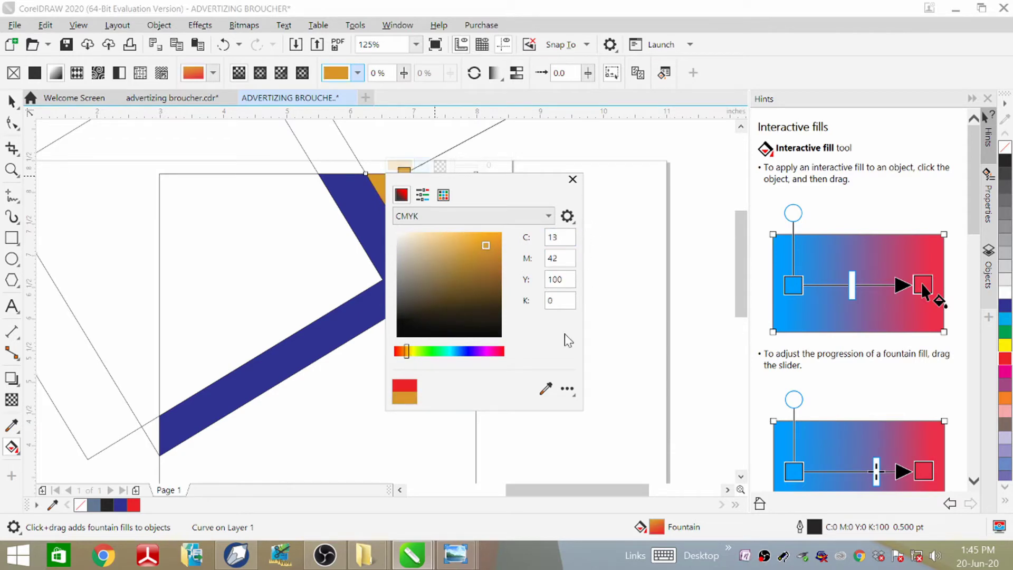
{"action": "left_click", "coordinate": [480, 344]}
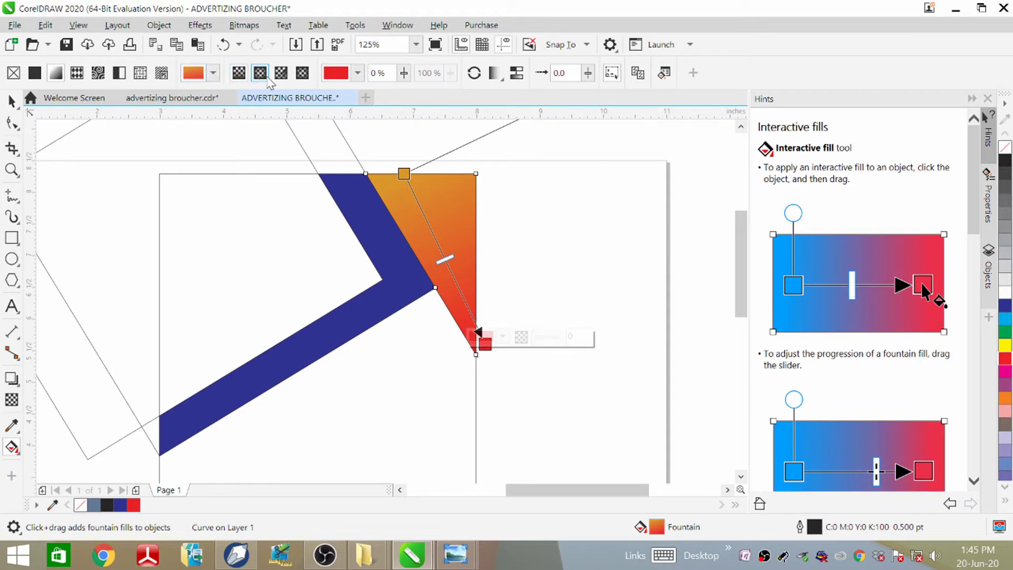
Change the triangle's gradient to an elliptical fountain fill with its red centre near the top and its orange end at the lower tip.
{"action": "left_click", "coordinate": [259, 74]}
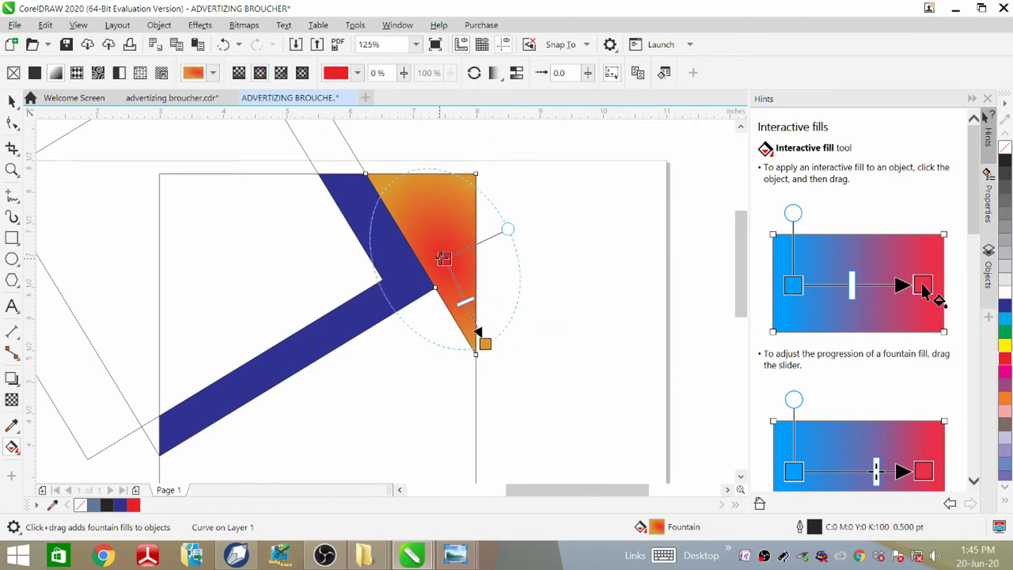
{"action": "left_click_drag", "start_coordinate": [443, 258], "coordinate": [424, 207]}
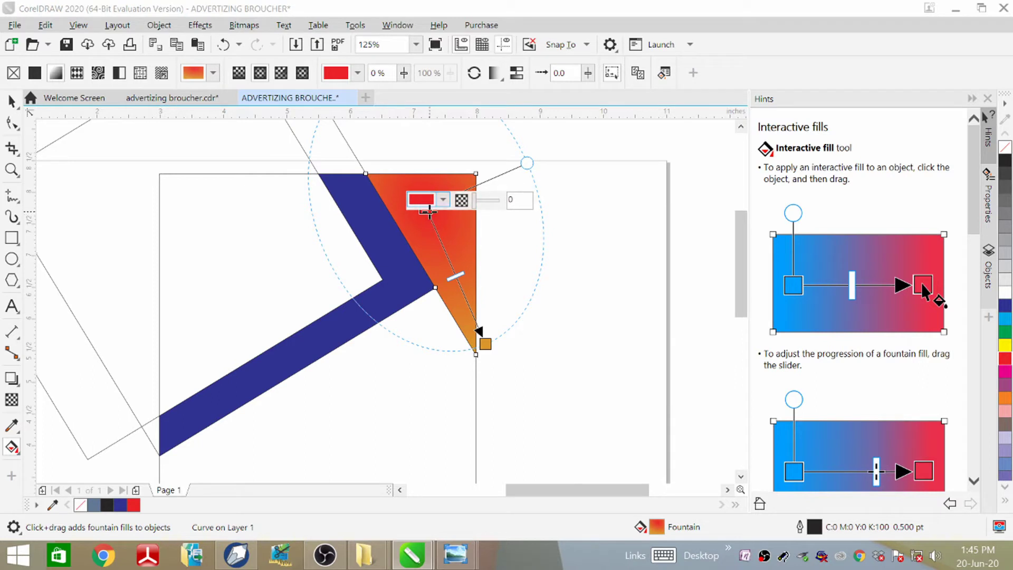
{"action": "left_click_drag", "start_coordinate": [429, 211], "coordinate": [431, 219]}
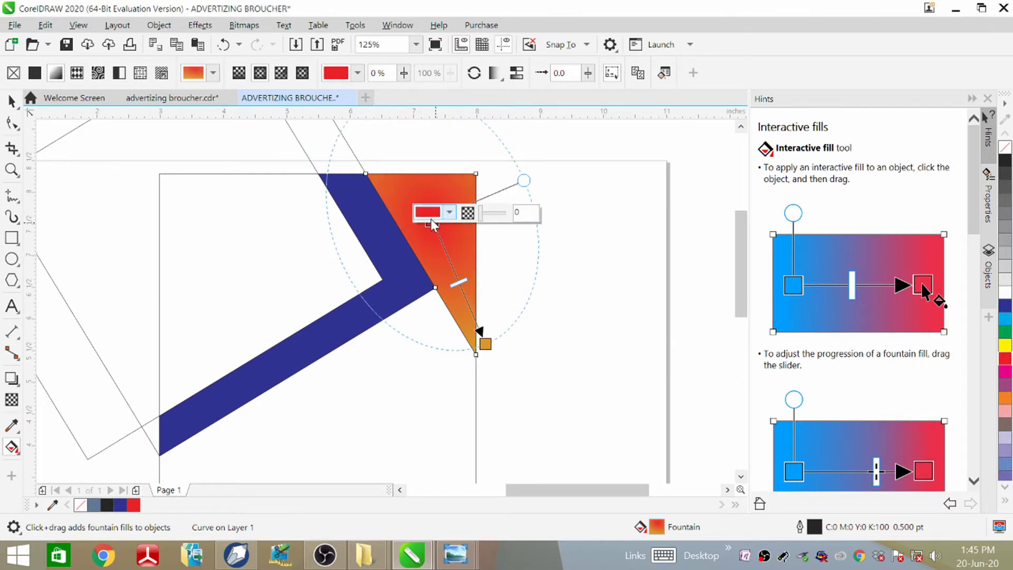
{"action": "left_click", "coordinate": [431, 221]}
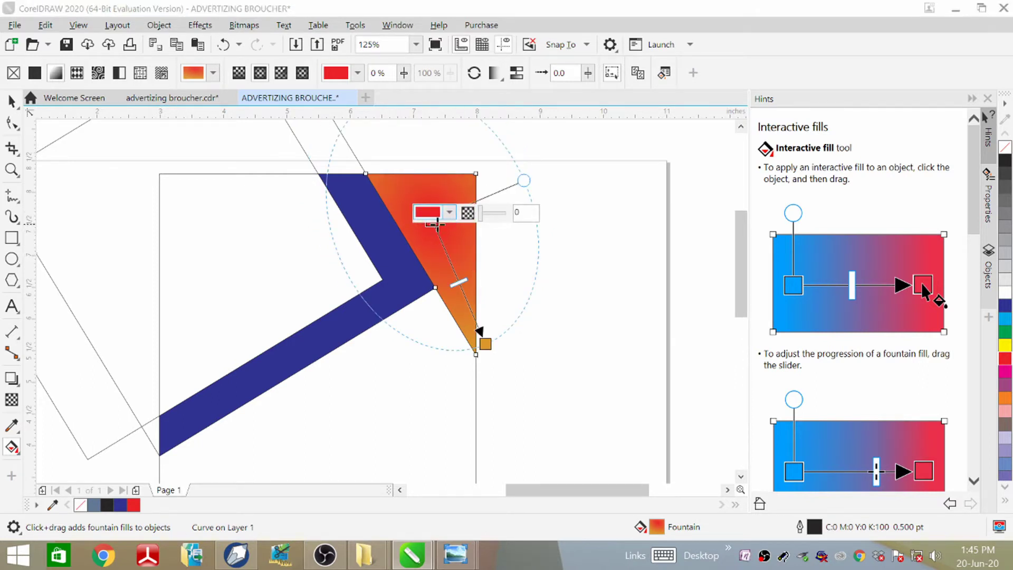
{"action": "left_click_drag", "start_coordinate": [436, 225], "coordinate": [476, 353]}
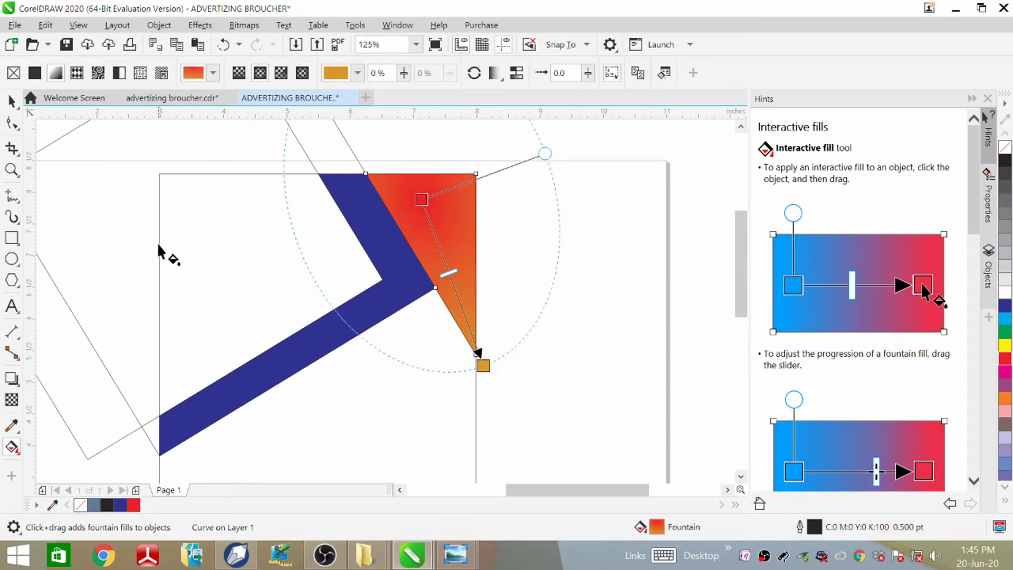
{"action": "left_click", "coordinate": [12, 100]}
{"action": "left_click", "coordinate": [589, 166]}
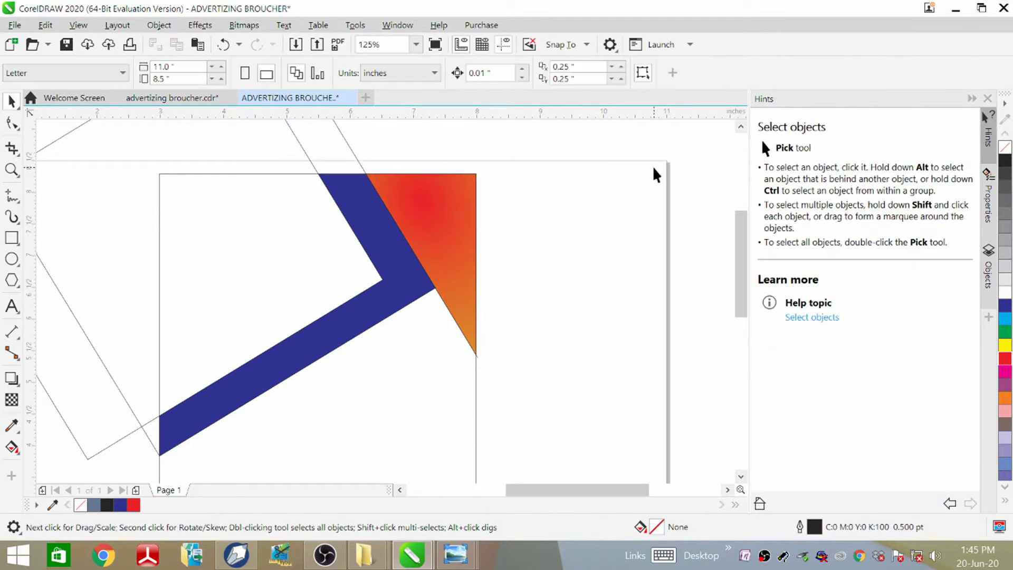
Apply a linear Interactive Fill to the blue V-shaped band, running from its upper arm to its lower-left end.
{"action": "scroll", "coordinate": [651, 166], "scroll_direction": "down", "scroll_amount": 1}
{"action": "scroll", "coordinate": [650, 165], "scroll_direction": "up", "scroll_amount": 1}
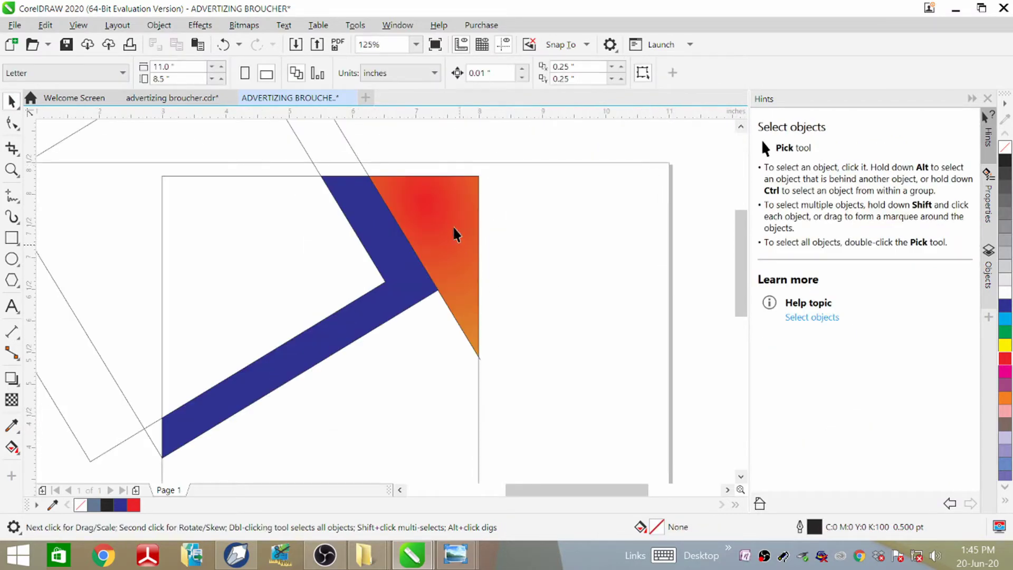
{"action": "scroll", "coordinate": [615, 183], "scroll_direction": "down", "scroll_amount": 1}
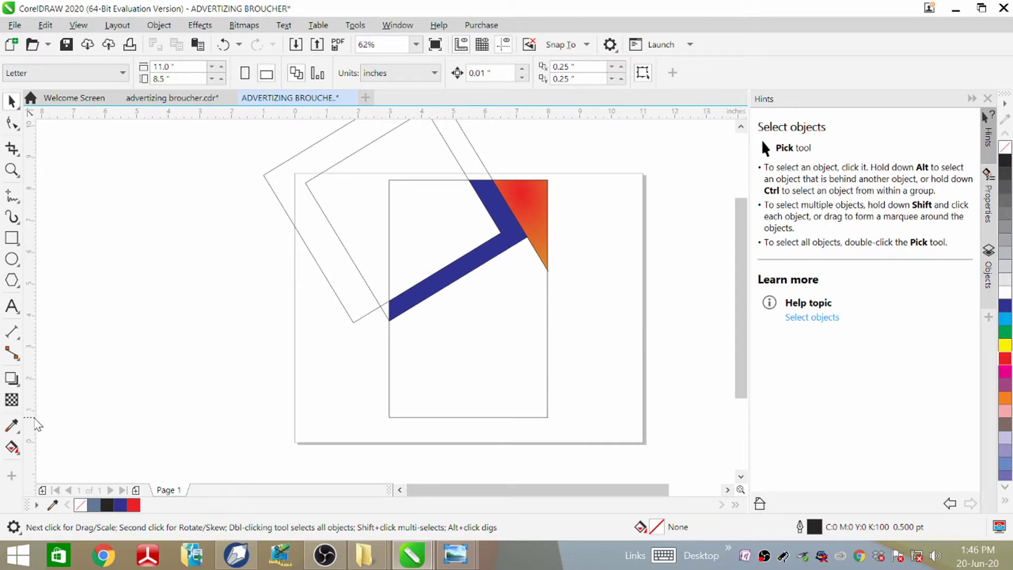
{"action": "left_click", "coordinate": [12, 447]}
{"action": "left_click", "coordinate": [501, 233]}
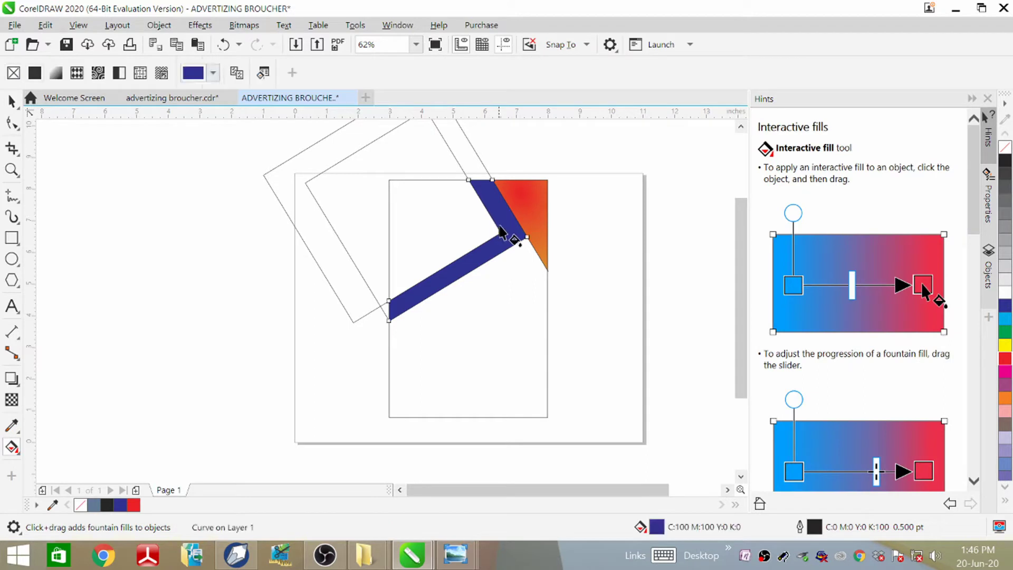
{"action": "left_click_drag", "start_coordinate": [495, 199], "coordinate": [407, 305]}
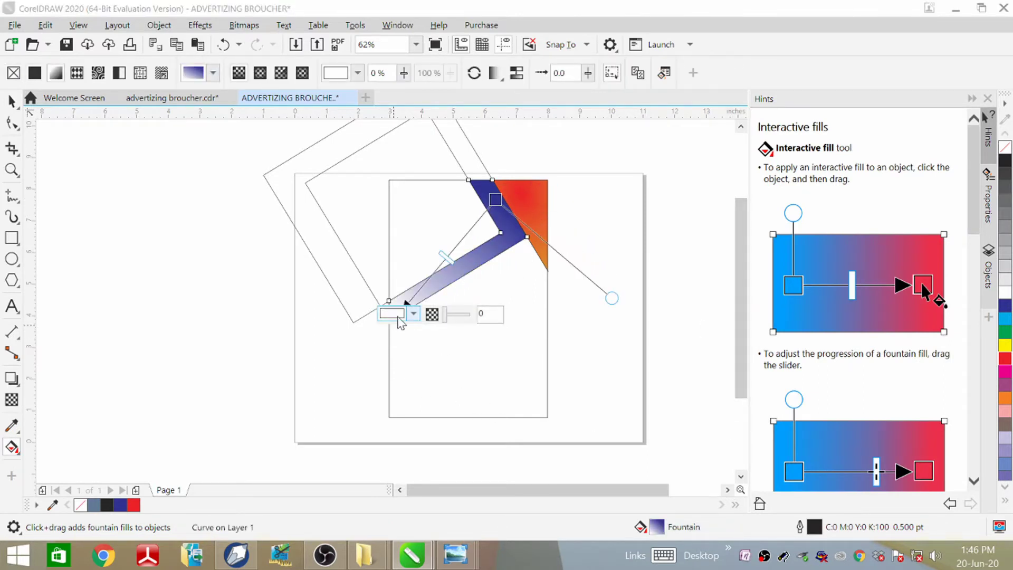
Set the end colour of the V-shaped band's gradient to a light violet-blue and deselect the band.
{"action": "left_click", "coordinate": [393, 314]}
{"action": "left_click", "coordinate": [462, 245]}
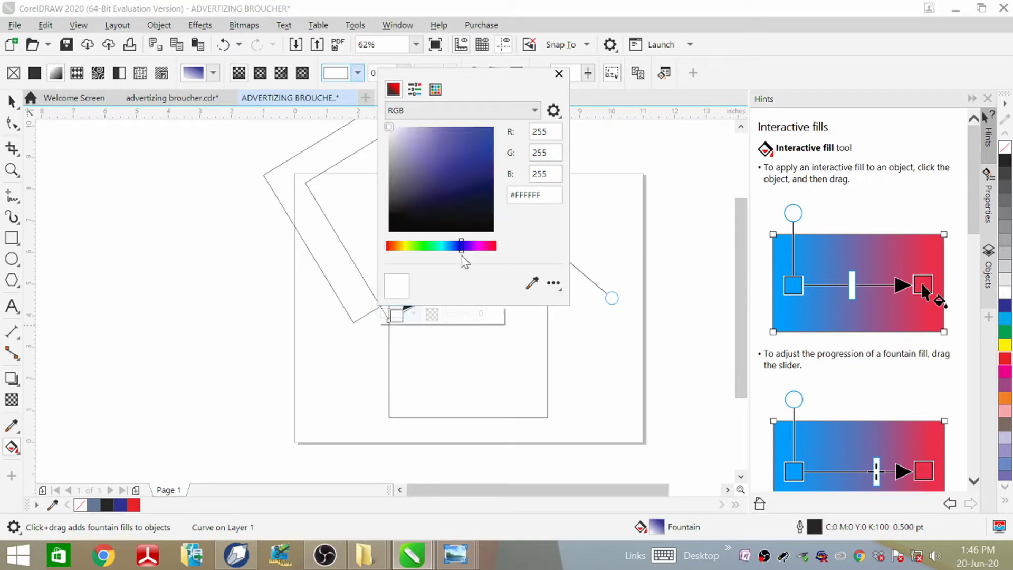
{"action": "left_click", "coordinate": [430, 144]}
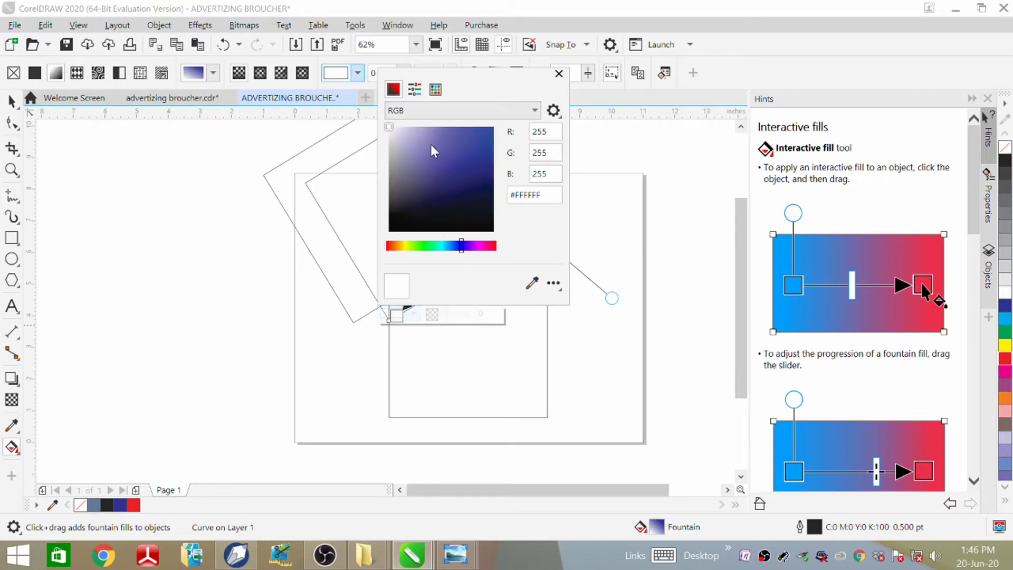
{"action": "left_click", "coordinate": [684, 186]}
{"action": "left_click", "coordinate": [244, 383]}
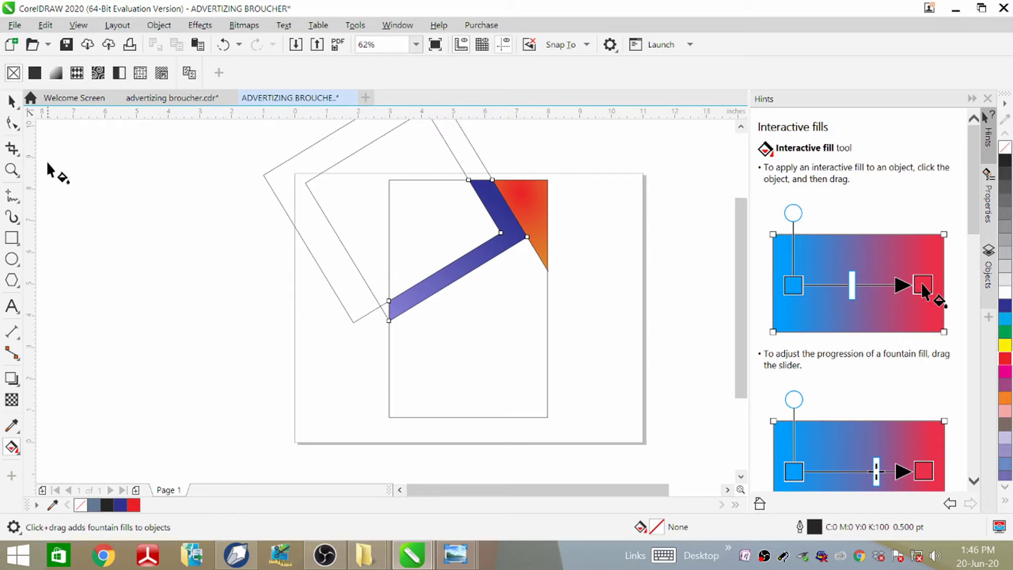
{"action": "key", "text": "space"}
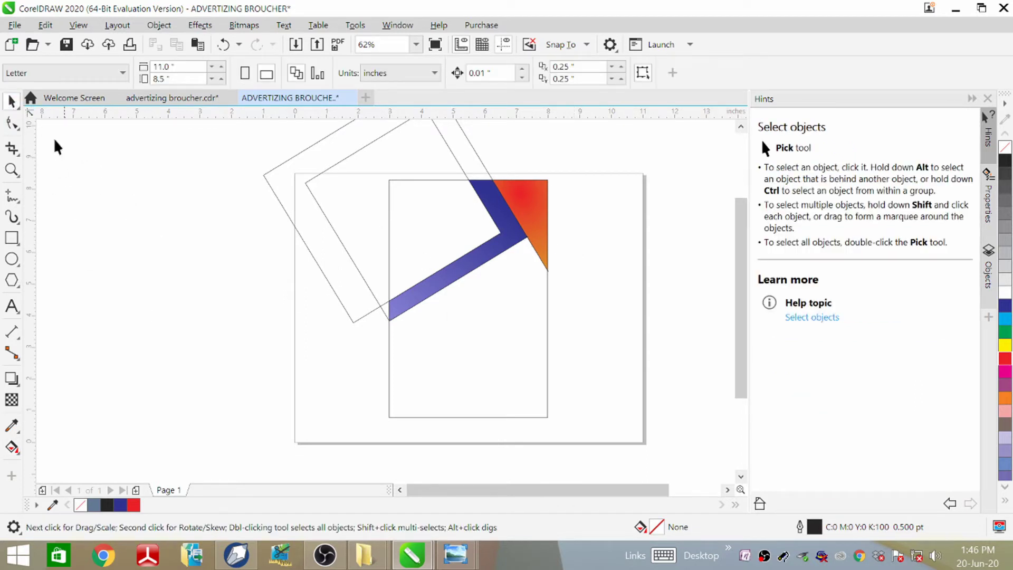
Import the female-summer-accessories stock image from the Downloads folder and place it beside the page.
{"action": "left_click", "coordinate": [14, 25]}
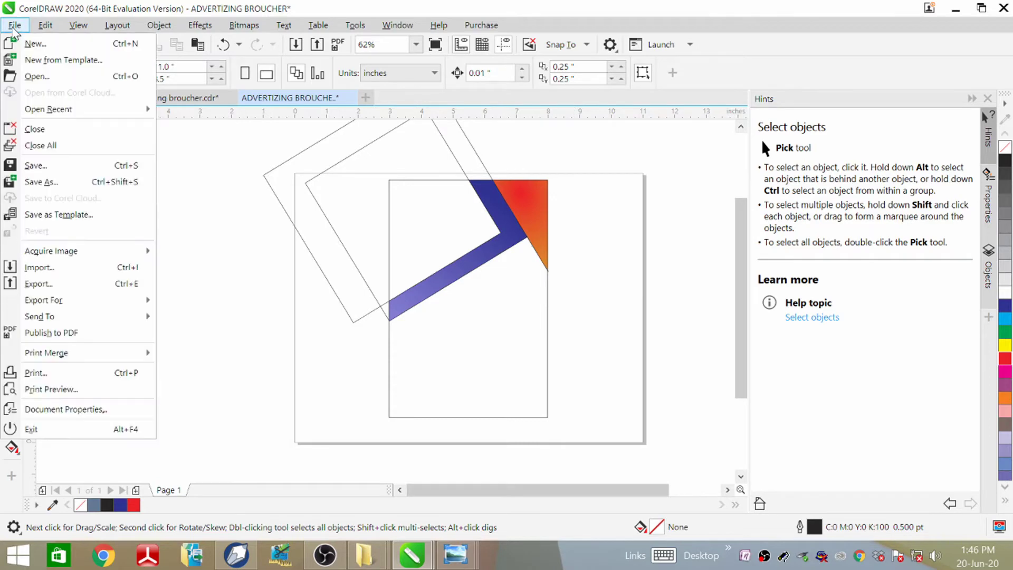
{"action": "left_click", "coordinate": [45, 268]}
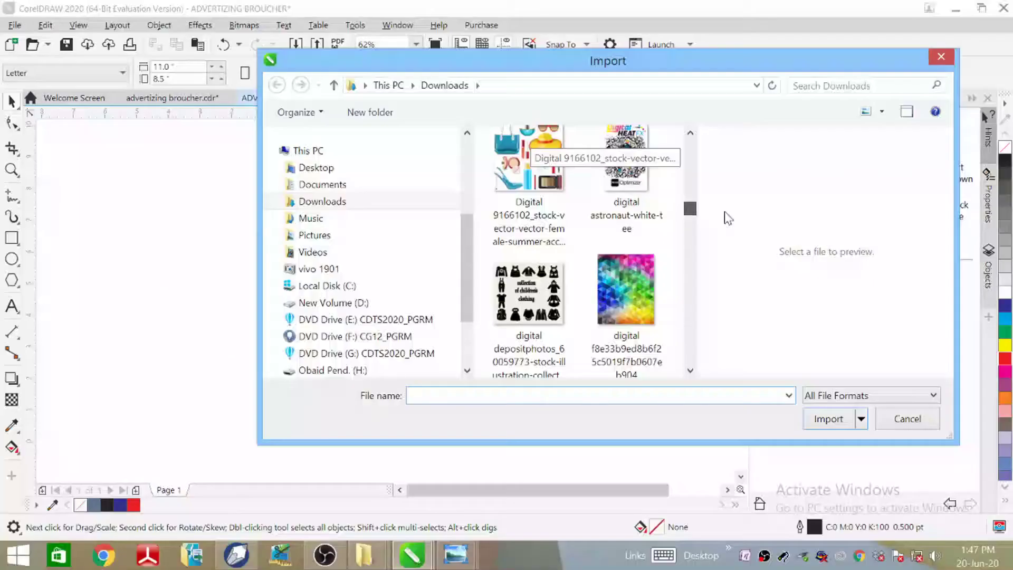
{"action": "left_click", "coordinate": [522, 161]}
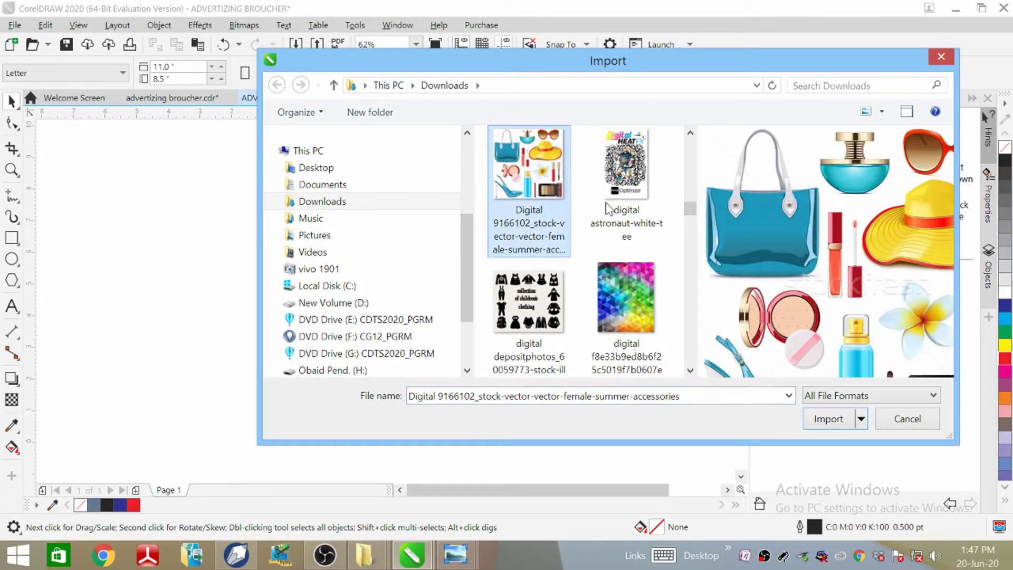
{"action": "left_click", "coordinate": [827, 420]}
{"action": "left_click", "coordinate": [205, 234]}
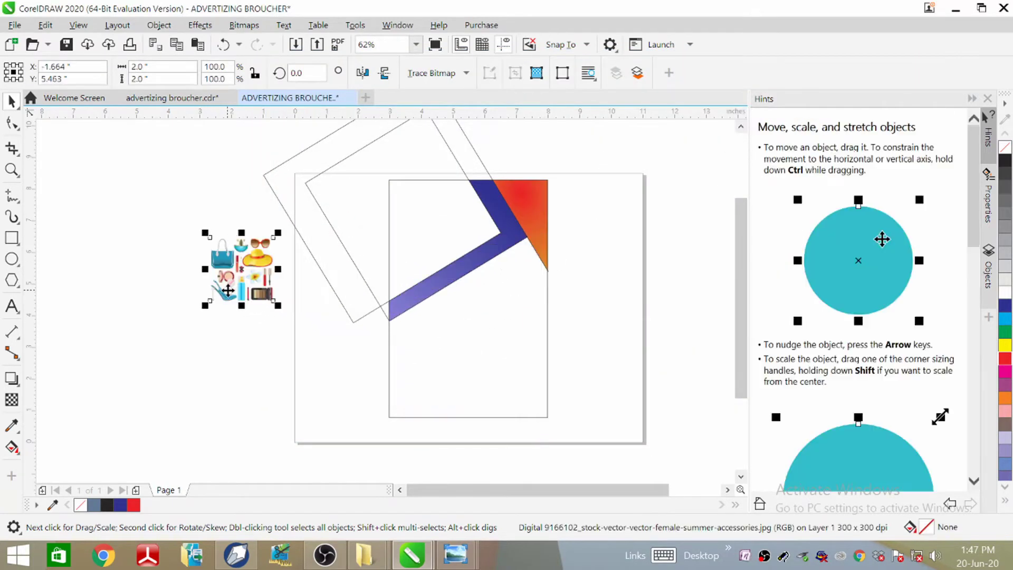
Enlarge the accessories image to about 5.85 × 4.88 inches and position it in the empty area beside the page.
{"action": "left_click_drag", "start_coordinate": [277, 233], "coordinate": [427, 248]}
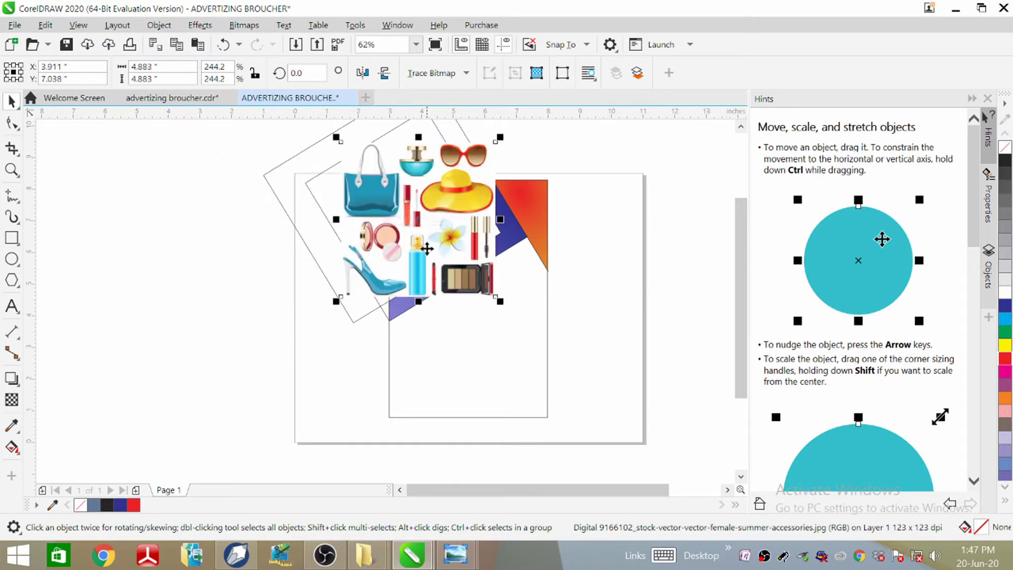
{"action": "left_click_drag", "start_coordinate": [338, 218], "coordinate": [305, 218]}
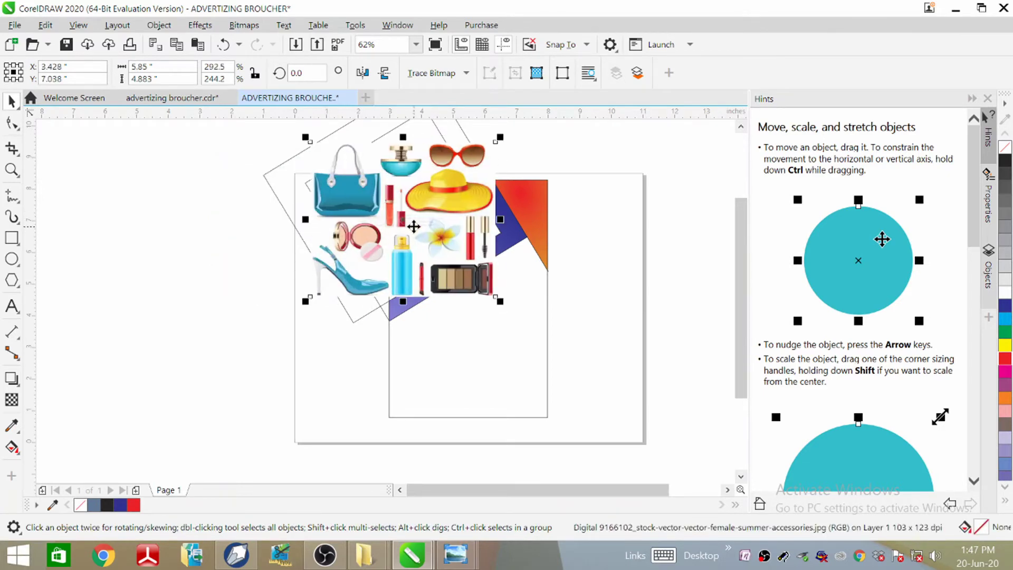
{"action": "left_click_drag", "start_coordinate": [419, 253], "coordinate": [191, 263]}
PowerClip the accessories image inside the blue-grey shape in the cover's upper-left corner.
{"action": "right_click", "coordinate": [178, 191]}
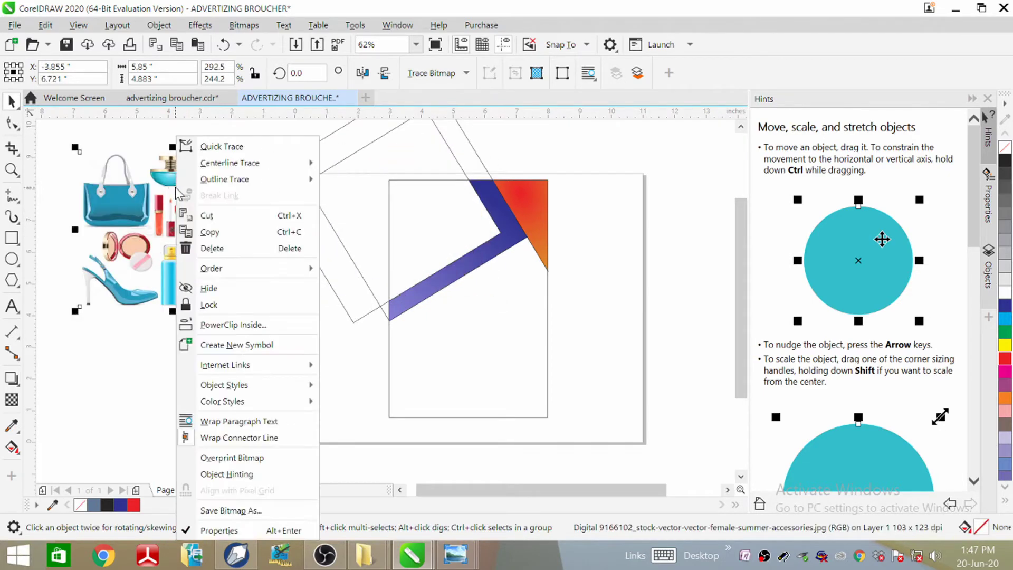
{"action": "left_click", "coordinate": [246, 324]}
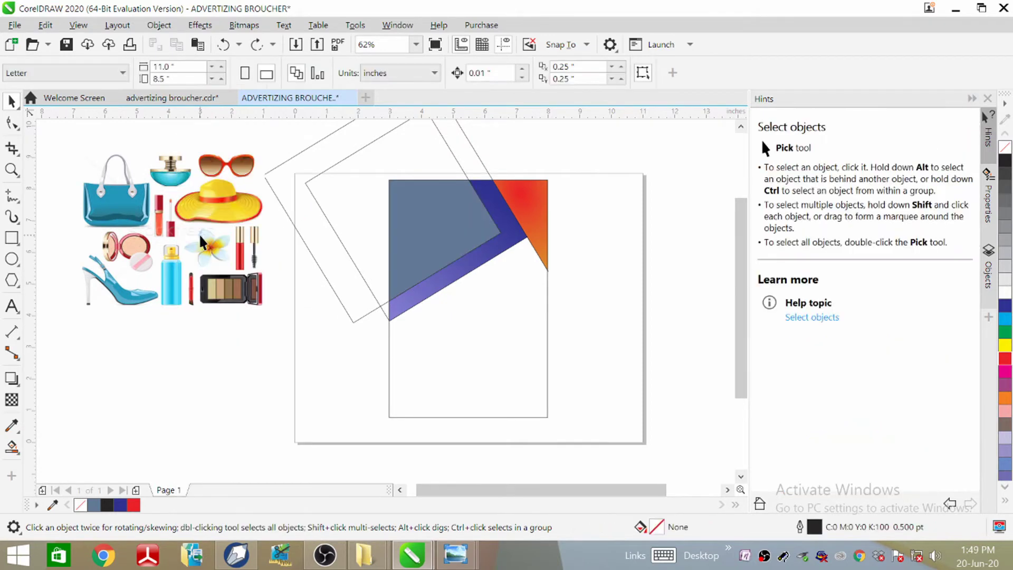
{"action": "left_click", "coordinate": [201, 243]}
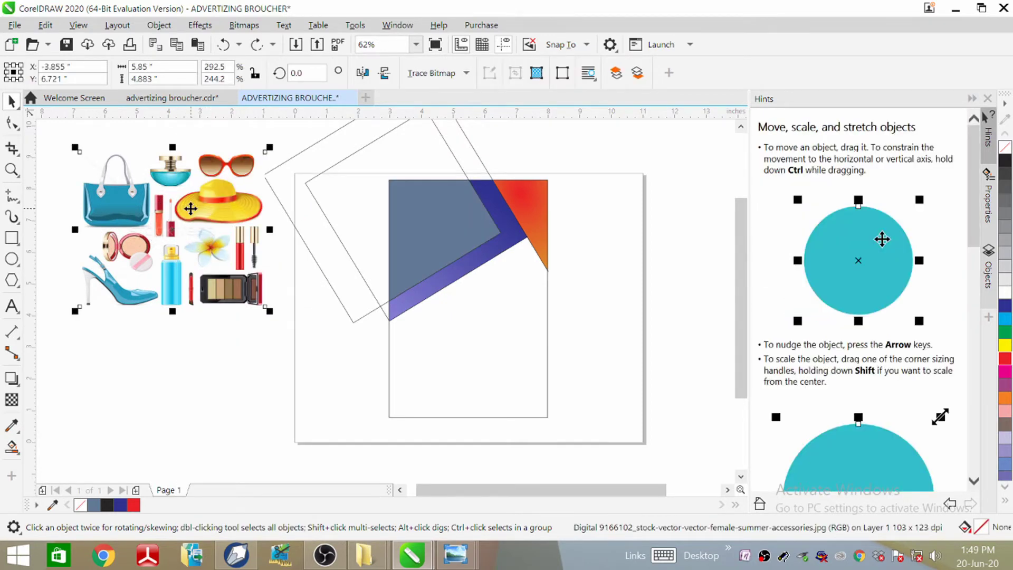
{"action": "right_click", "coordinate": [190, 208]}
{"action": "left_click", "coordinate": [255, 324]}
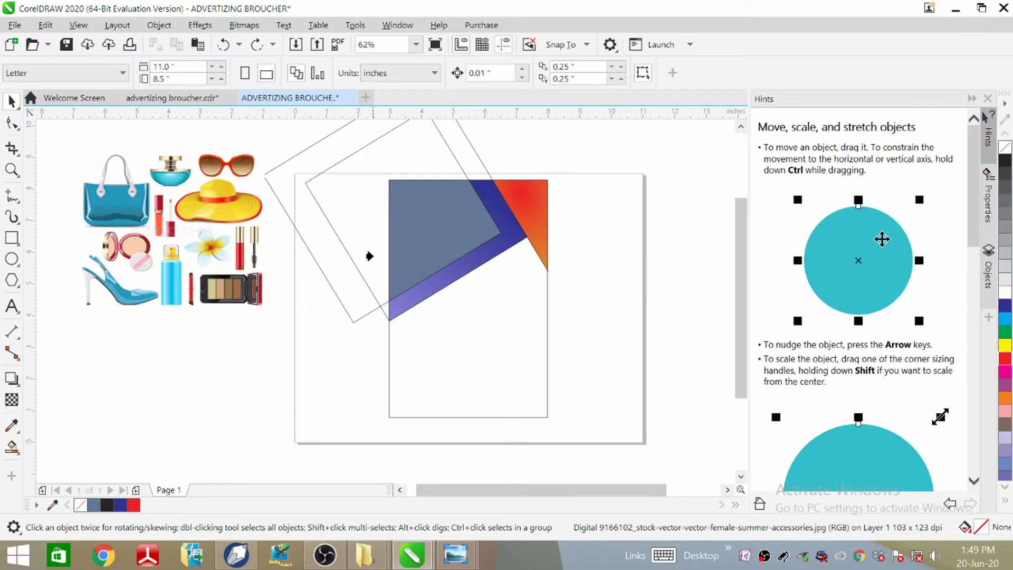
{"action": "left_click", "coordinate": [392, 246]}
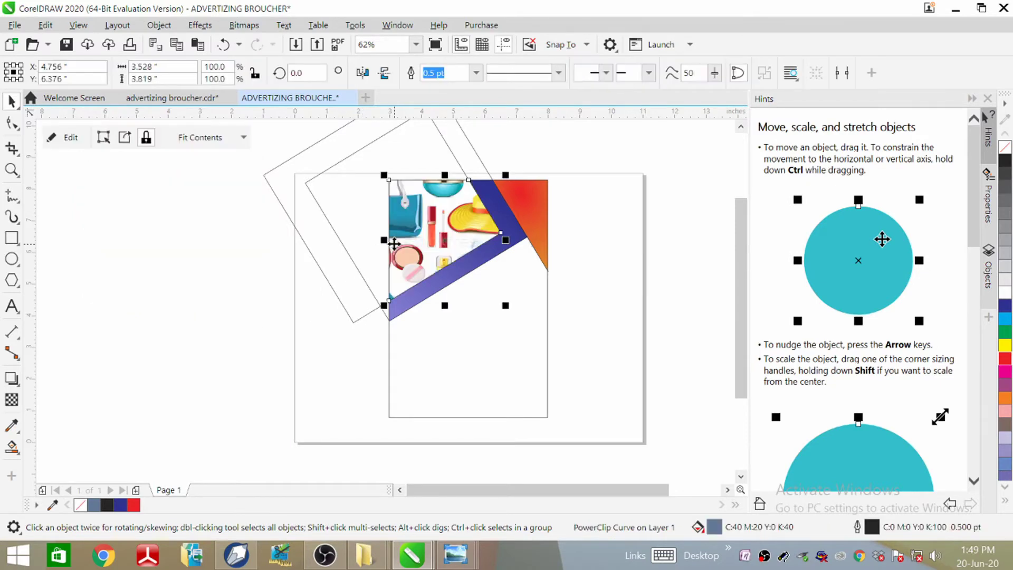
Open the PowerClip contents for editing and shrink the accessories image to about 3.84 × 3.52 inches around the clipping shape.
{"action": "scroll", "coordinate": [452, 221], "scroll_direction": "up", "scroll_amount": 2}
{"action": "scroll", "coordinate": [402, 248], "scroll_direction": "down", "scroll_amount": 1}
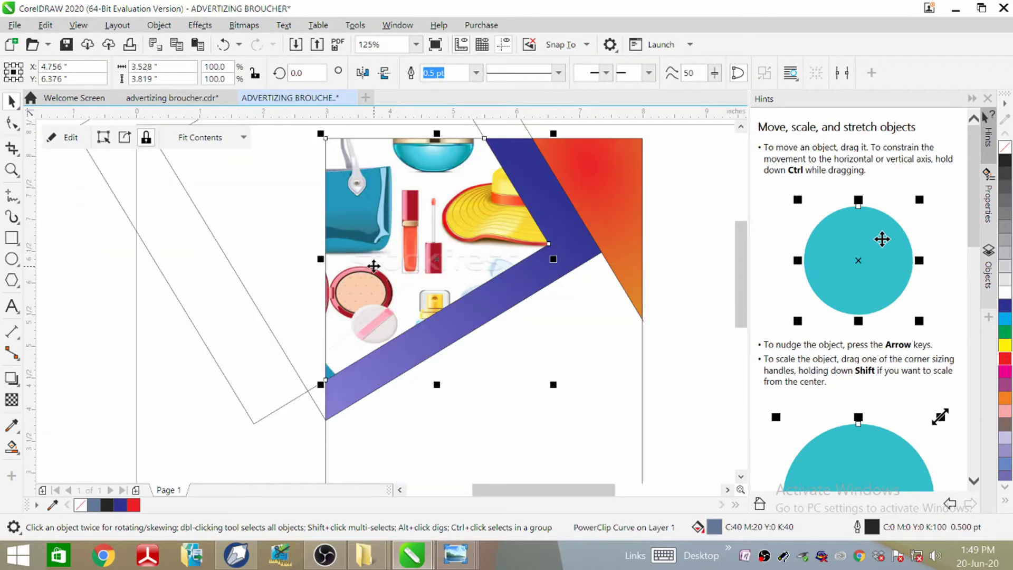
{"action": "scroll", "coordinate": [373, 266], "scroll_direction": "down", "scroll_amount": 1}
{"action": "scroll", "coordinate": [460, 224], "scroll_direction": "up", "scroll_amount": 1}
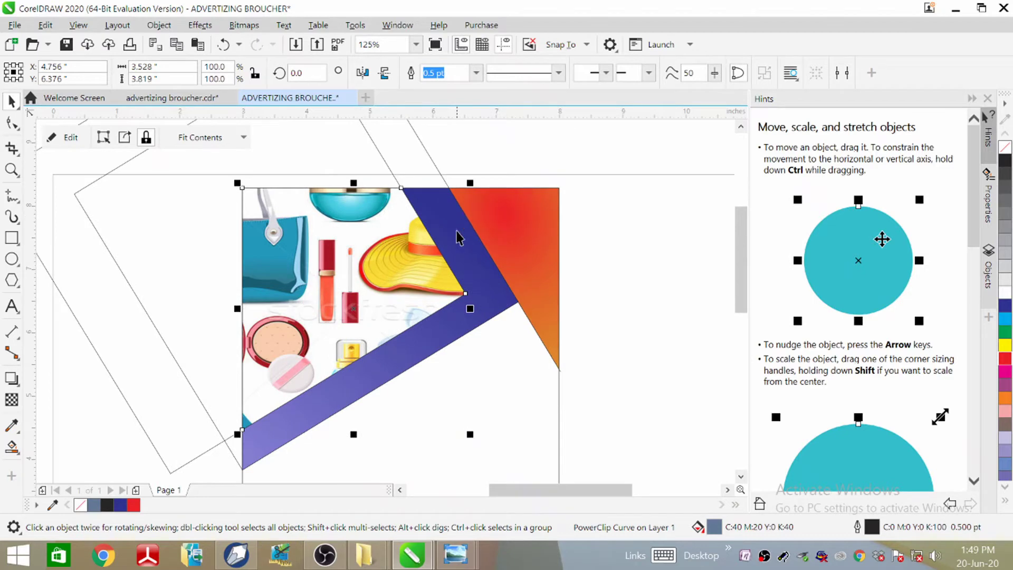
{"action": "scroll", "coordinate": [458, 237], "scroll_direction": "down", "scroll_amount": 1}
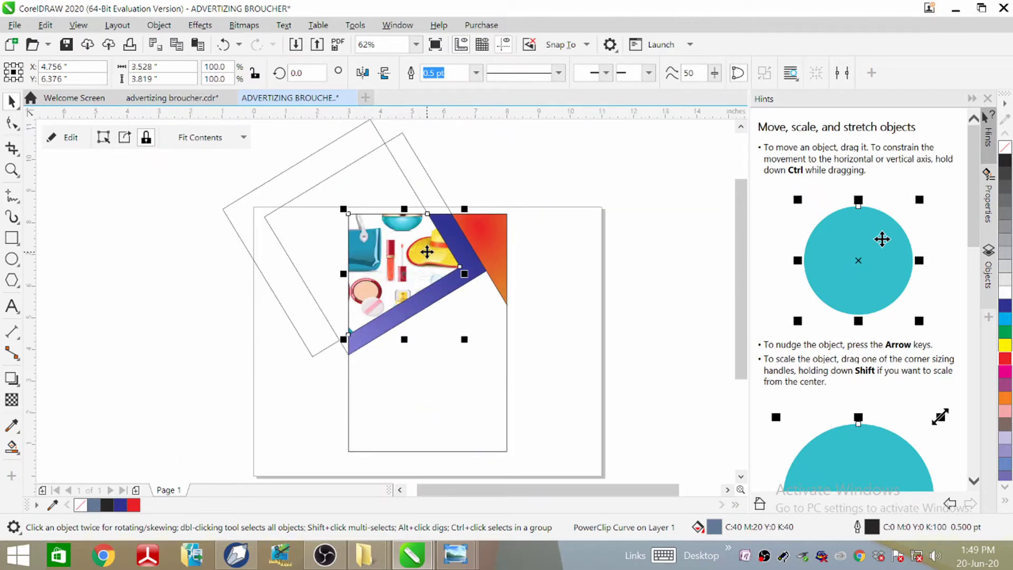
{"action": "left_click", "coordinate": [61, 137]}
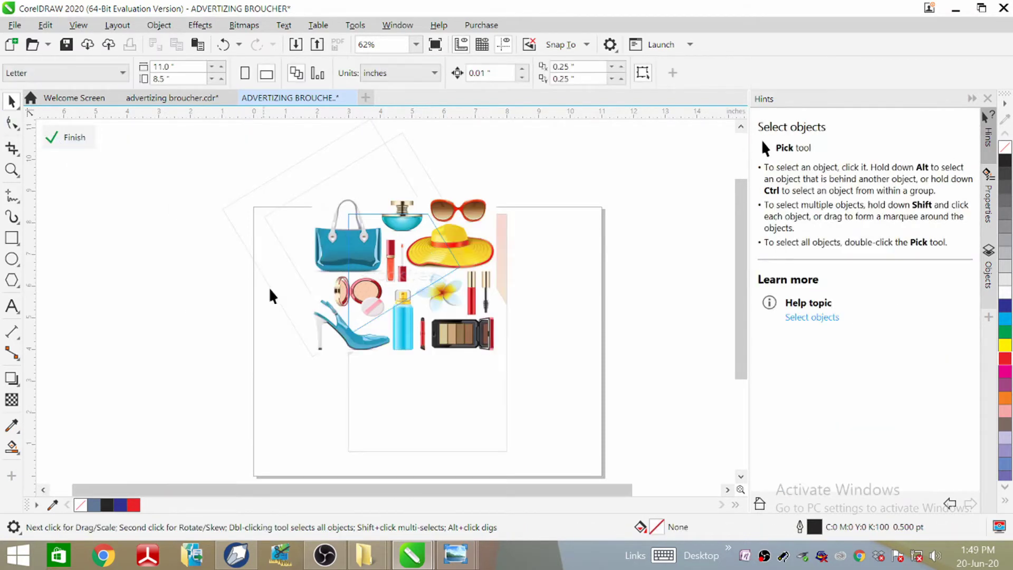
{"action": "left_click", "coordinate": [482, 345]}
{"action": "left_click_drag", "start_coordinate": [497, 352], "coordinate": [454, 316]}
{"action": "left_click_drag", "start_coordinate": [380, 318], "coordinate": [381, 331]}
{"action": "left_click_drag", "start_coordinate": [310, 197], "coordinate": [325, 209]}
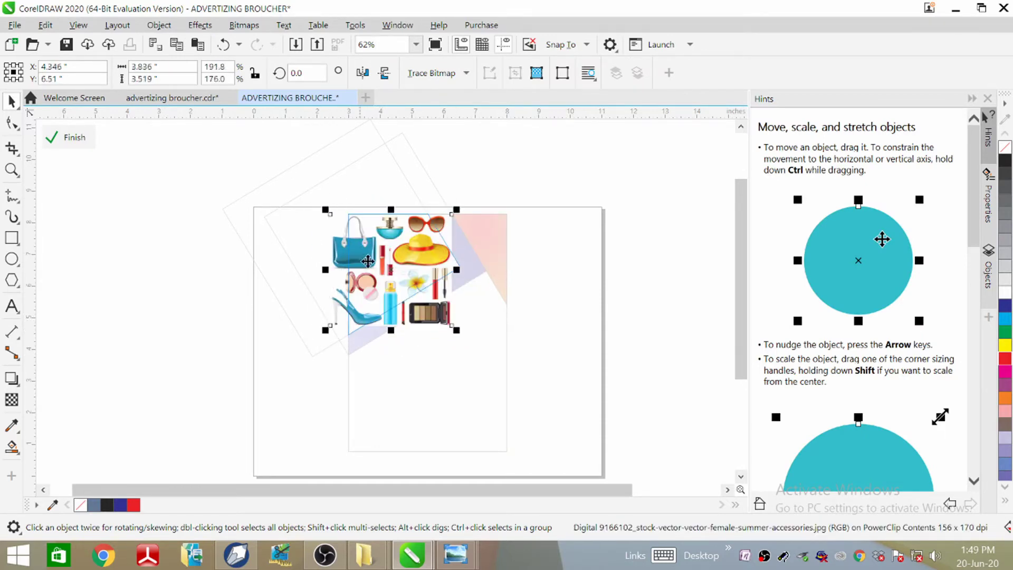
Fine-tune the clipped image's position, resize it to about 3.64 × 3.86 inches, and finish editing the PowerClip.
{"action": "left_click_drag", "start_coordinate": [396, 256], "coordinate": [399, 249]}
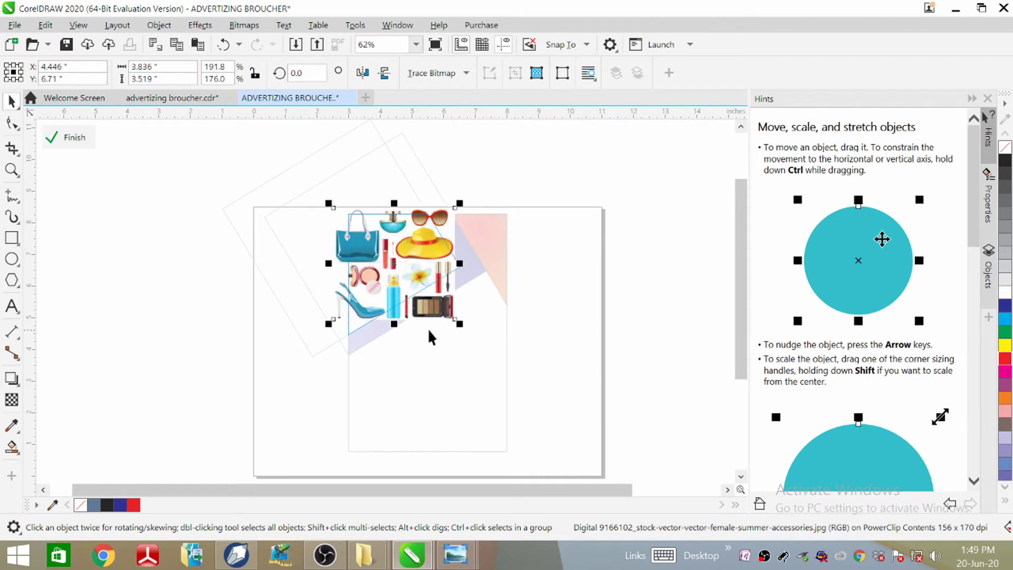
{"action": "left_click_drag", "start_coordinate": [393, 322], "coordinate": [393, 335]}
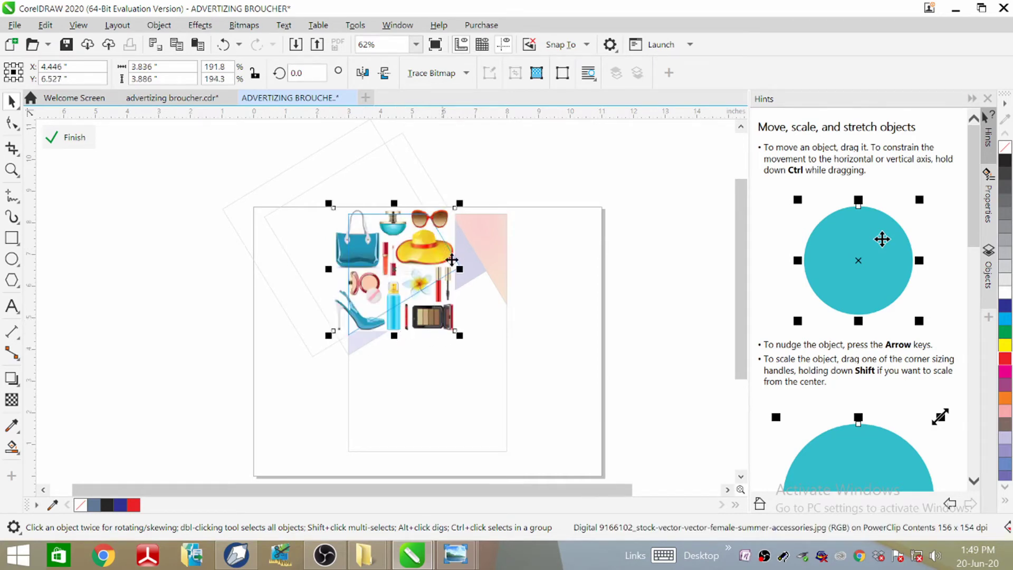
{"action": "left_click_drag", "start_coordinate": [394, 203], "coordinate": [394, 197]}
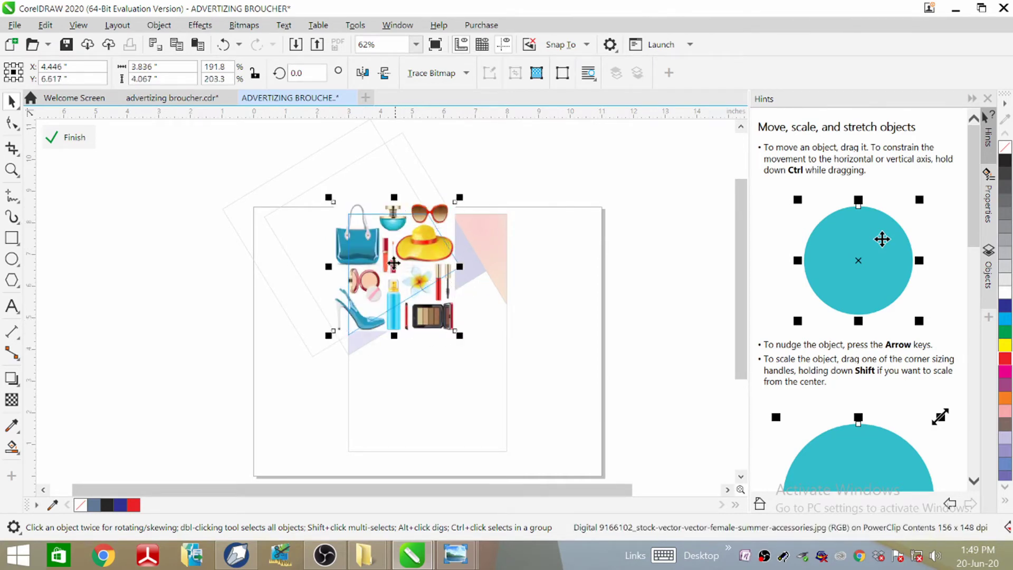
{"action": "left_click_drag", "start_coordinate": [329, 198], "coordinate": [336, 204]}
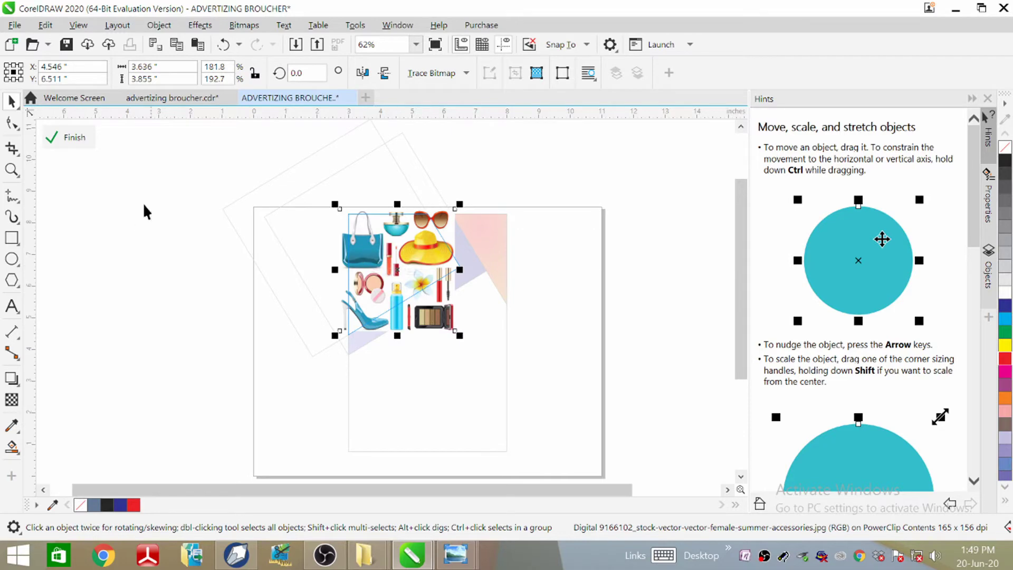
{"action": "left_click", "coordinate": [74, 138]}
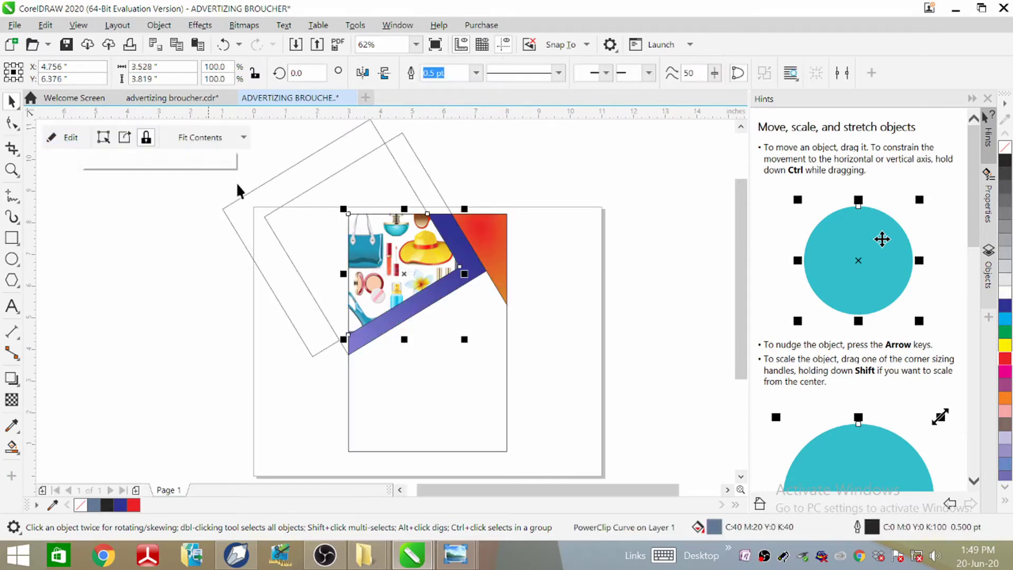
{"action": "left_click", "coordinate": [503, 153]}
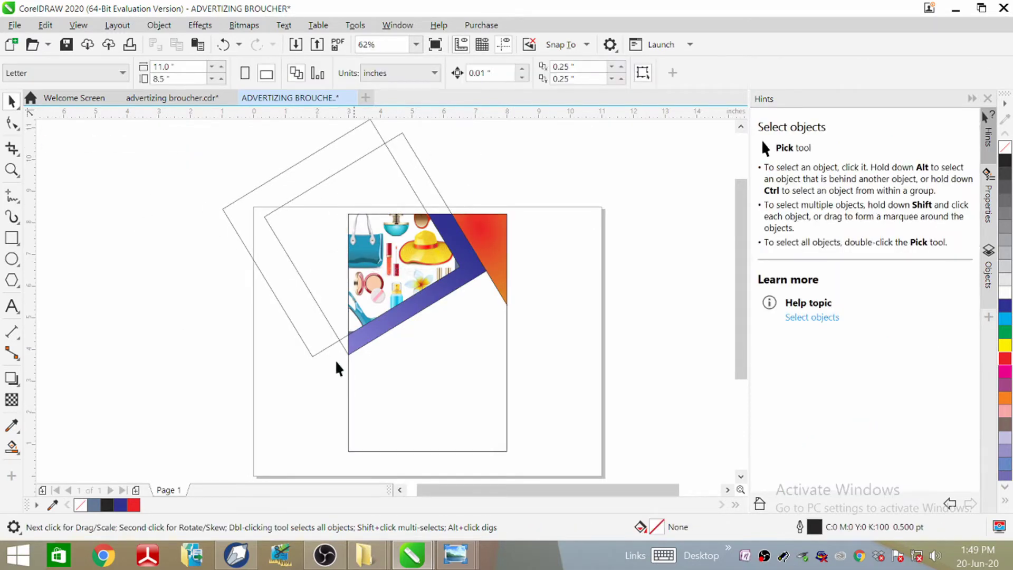
Delete the two rotated, unfilled construction squares that overlap the top of the cover.
{"action": "left_click", "coordinate": [327, 146]}
{"action": "left_click", "coordinate": [322, 156]}
{"action": "left_click", "coordinate": [318, 151]}
{"action": "left_click", "coordinate": [165, 188]}
{"action": "left_click", "coordinate": [375, 129]}
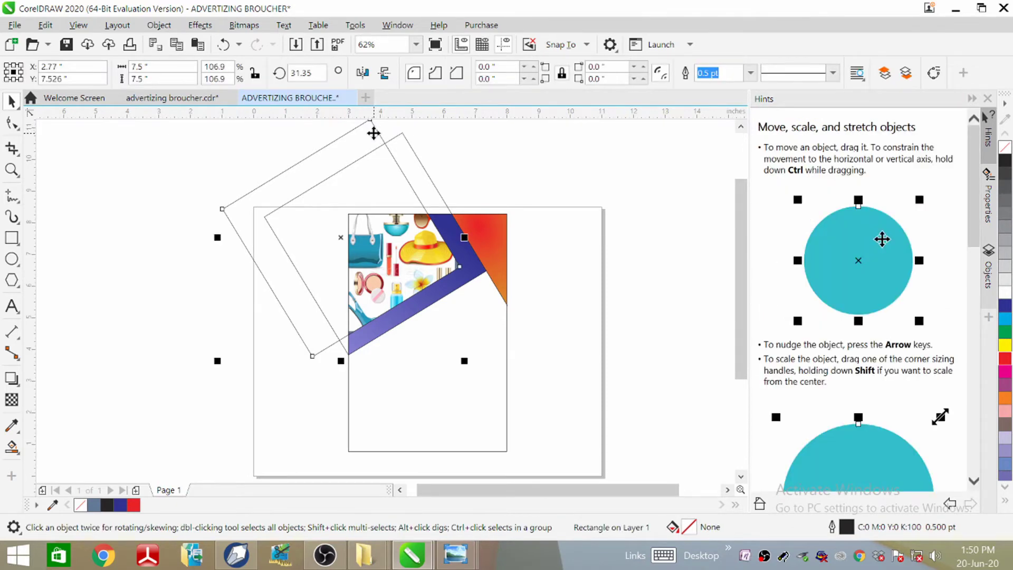
{"action": "key", "text": "Delete"}
{"action": "left_click", "coordinate": [415, 154]}
{"action": "key", "text": "Delete"}
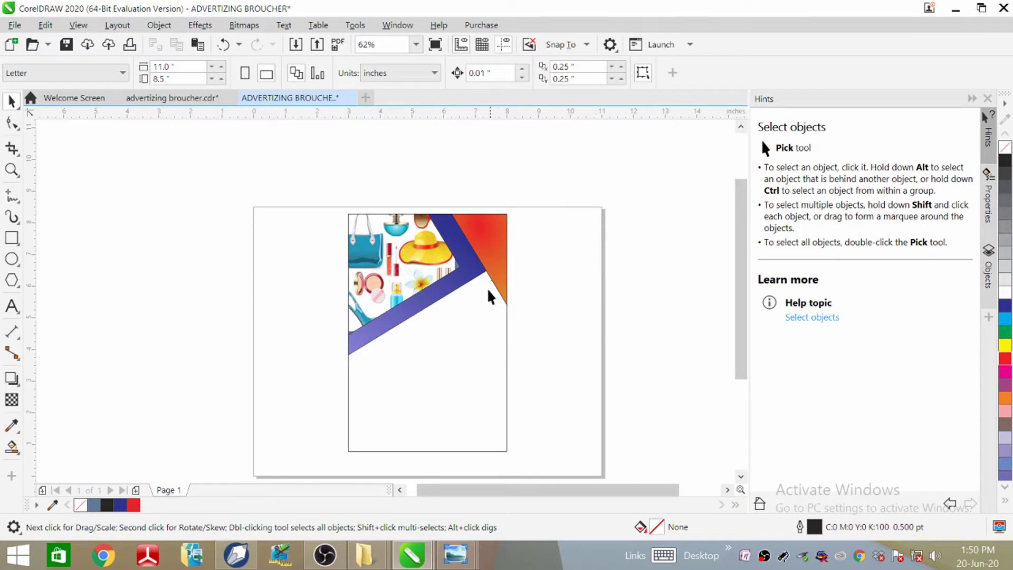
Draw a 3 × 3 inch square in the empty area beside the page and rotate it 45 degrees.
{"action": "scroll", "coordinate": [483, 221], "scroll_direction": "down", "scroll_amount": 2}
{"action": "scroll", "coordinate": [480, 210], "scroll_direction": "up", "scroll_amount": 2}
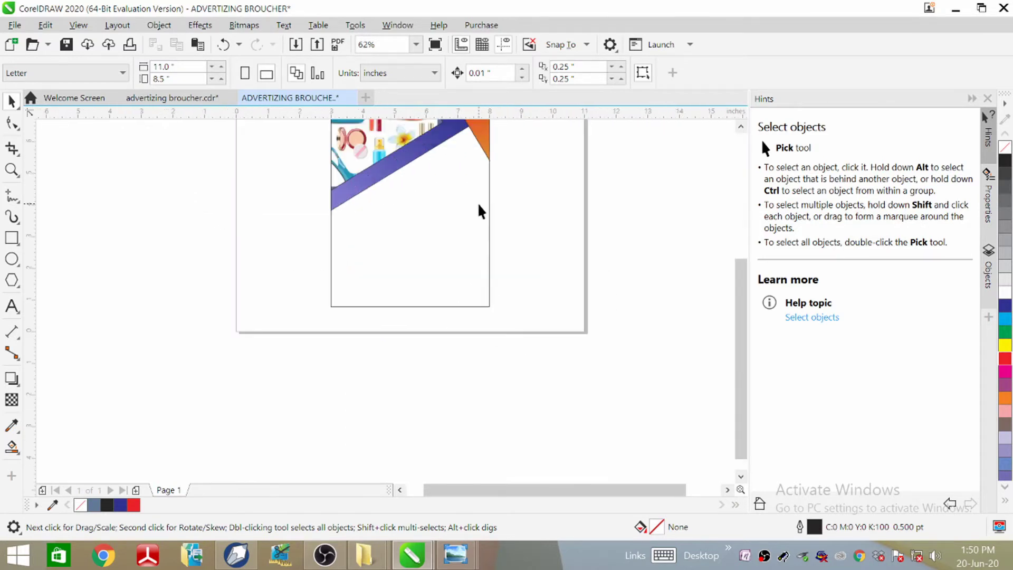
{"action": "scroll", "coordinate": [439, 289], "scroll_direction": "down", "scroll_amount": 2}
{"action": "scroll", "coordinate": [455, 243], "scroll_direction": "down", "scroll_amount": 1}
{"action": "scroll", "coordinate": [464, 285], "scroll_direction": "up", "scroll_amount": 2}
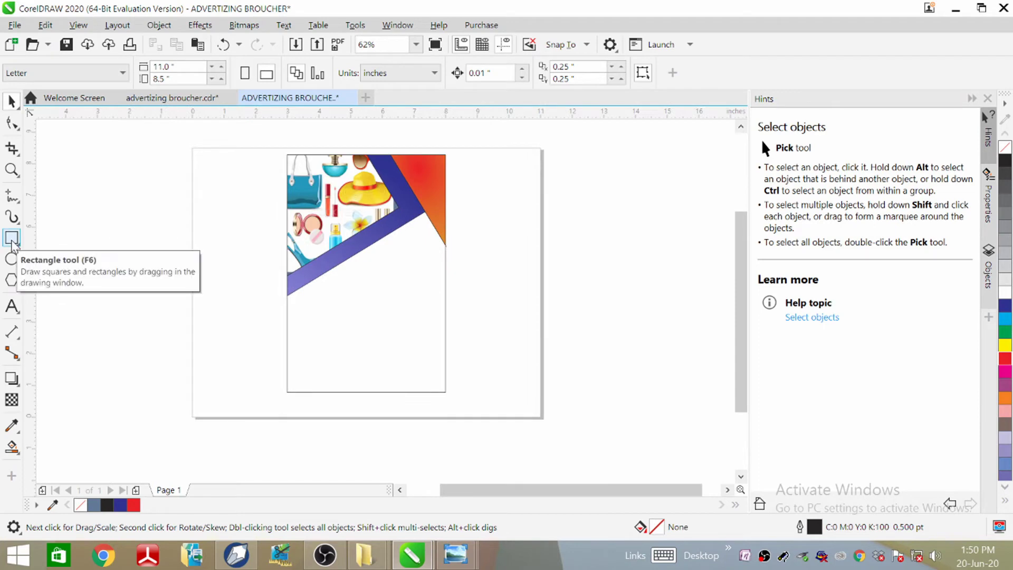
{"action": "left_click", "coordinate": [12, 238]}
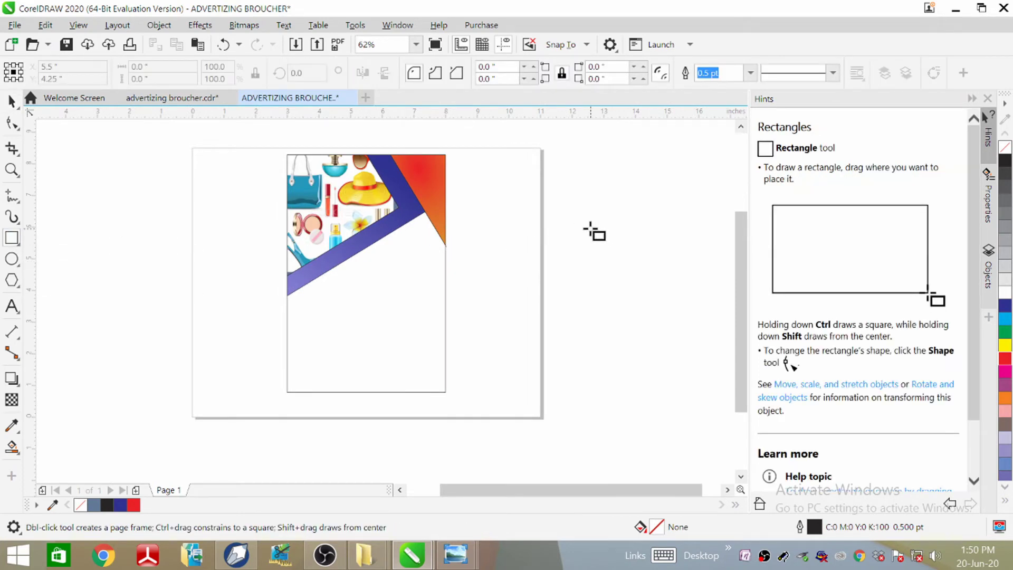
{"action": "left_click_drag", "start_coordinate": [590, 228], "coordinate": [685, 324]}
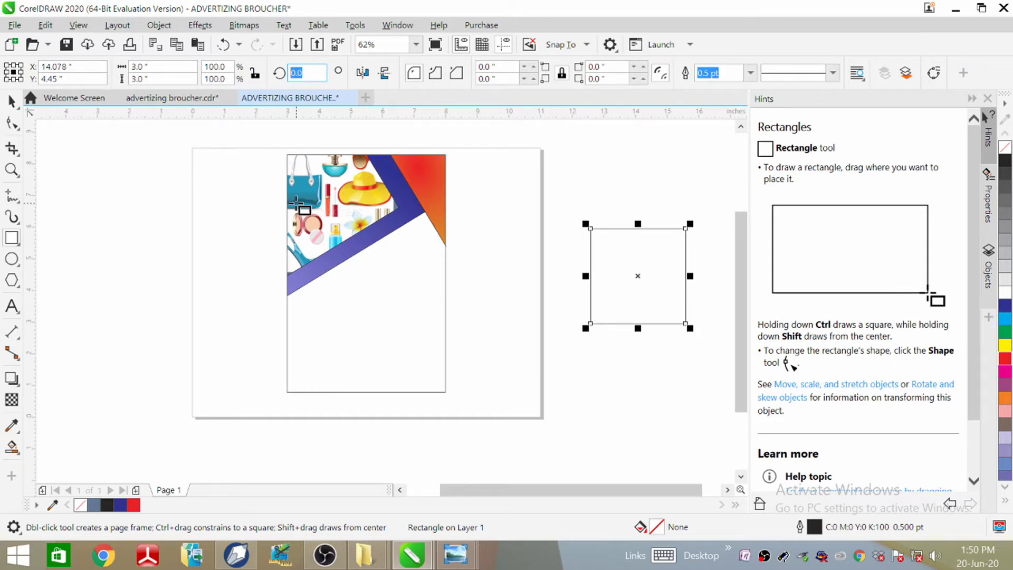
{"action": "type", "text": "45"}
{"action": "key", "text": "Return"}
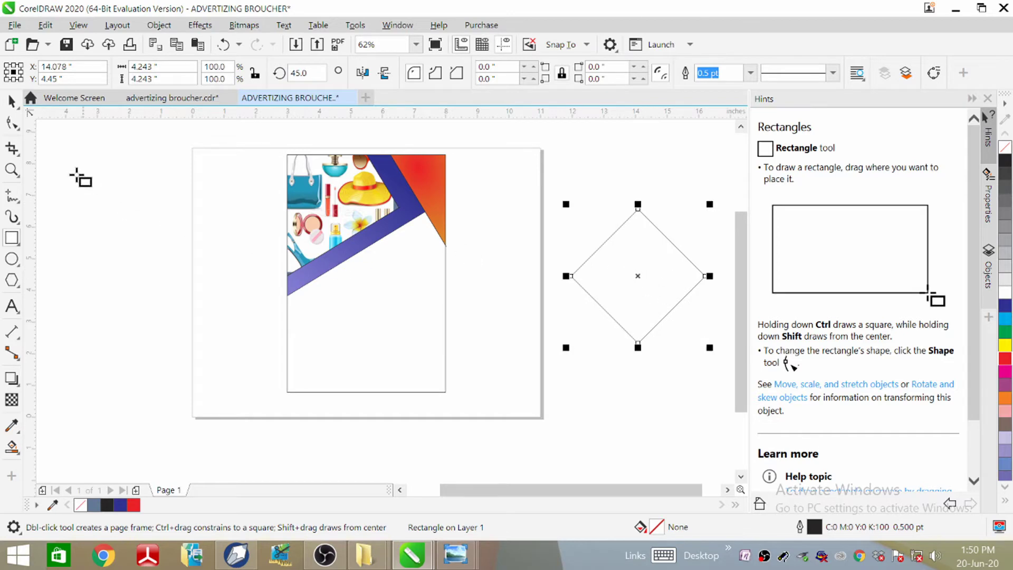
Centre the diamond on the cover's right edge below the orange triangle, scaling it about its centre to about 3.8 inches across.
{"action": "left_click", "coordinate": [12, 100]}
{"action": "left_click_drag", "start_coordinate": [632, 278], "coordinate": [452, 327]}
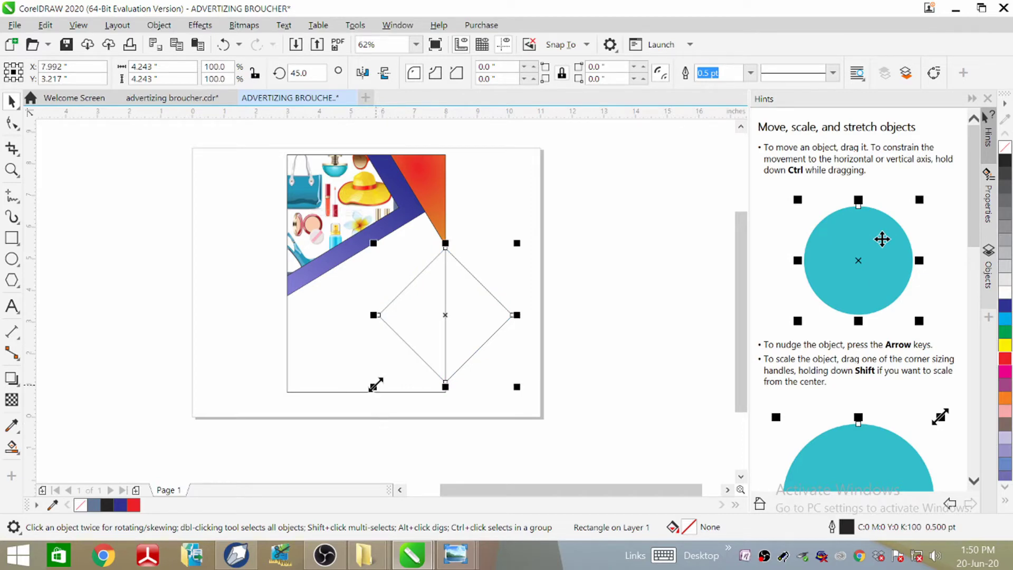
{"action": "mouse_move", "coordinate": [375, 384]}
{"action": "left_mouse_down"}
{"action": "mouse_move", "coordinate": [389, 374]}
{"action": "mouse_move", "coordinate": [393, 388]}
{"action": "left_mouse_up"}
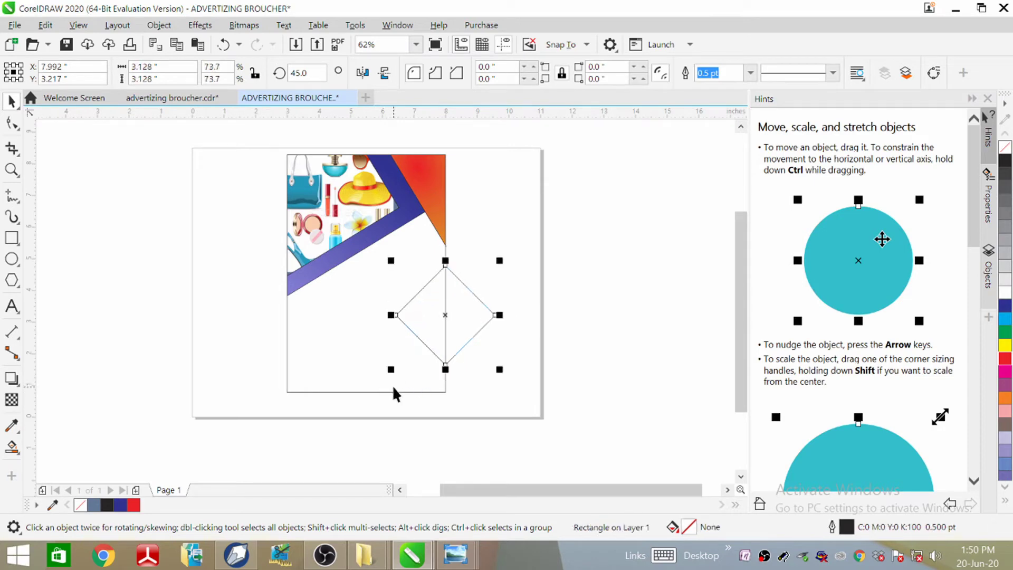
{"action": "key", "text": "ctrl+z"}
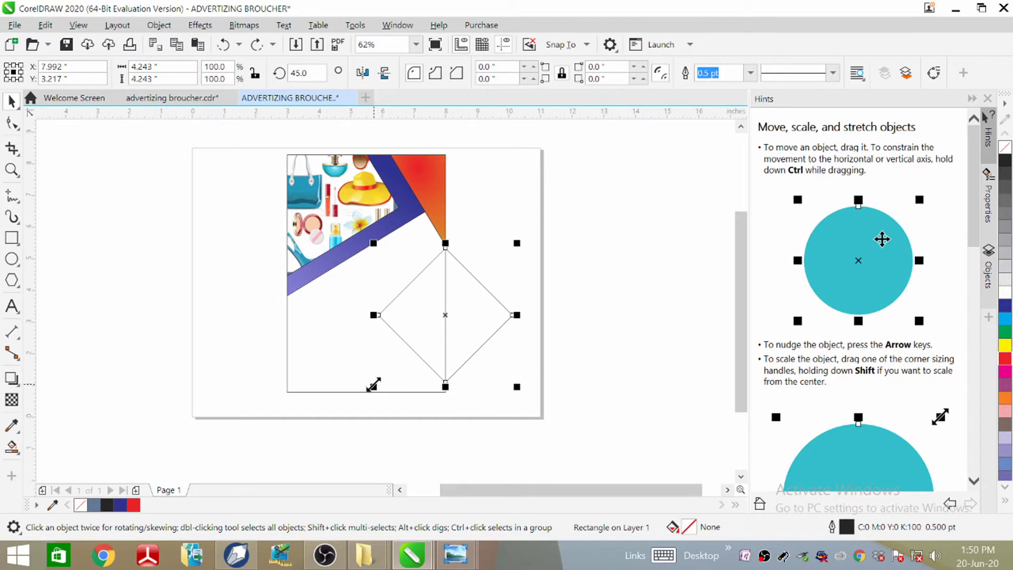
{"action": "left_click_drag", "start_coordinate": [373, 385], "coordinate": [380, 380]}
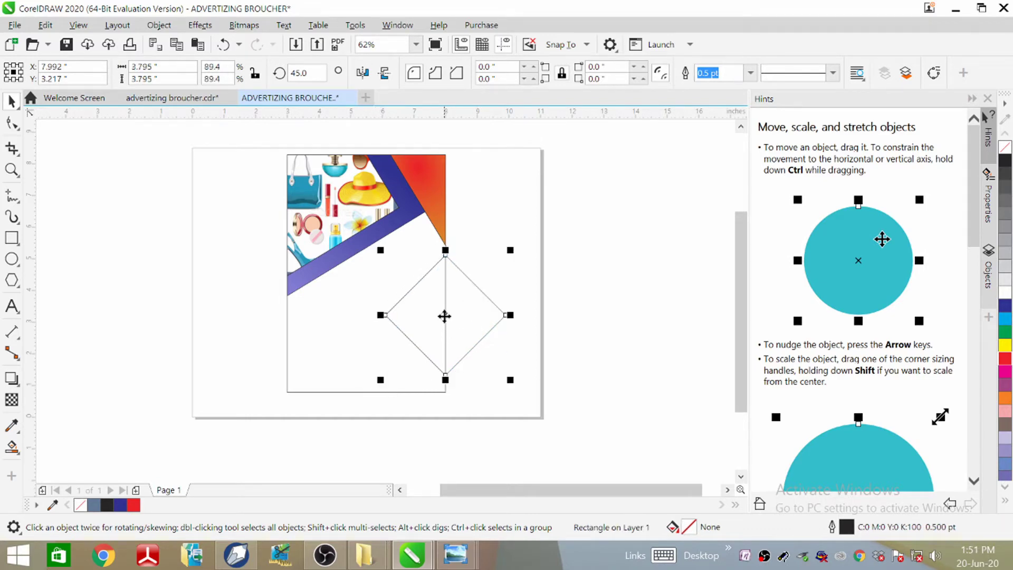
{"action": "left_click_drag", "start_coordinate": [444, 316], "coordinate": [445, 324]}
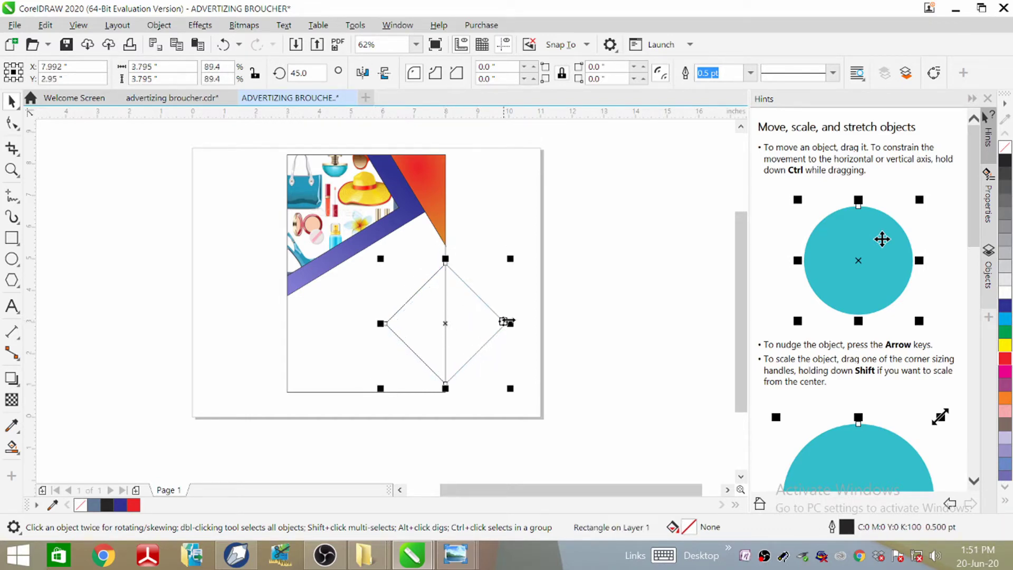
{"action": "left_click", "coordinate": [560, 317]}
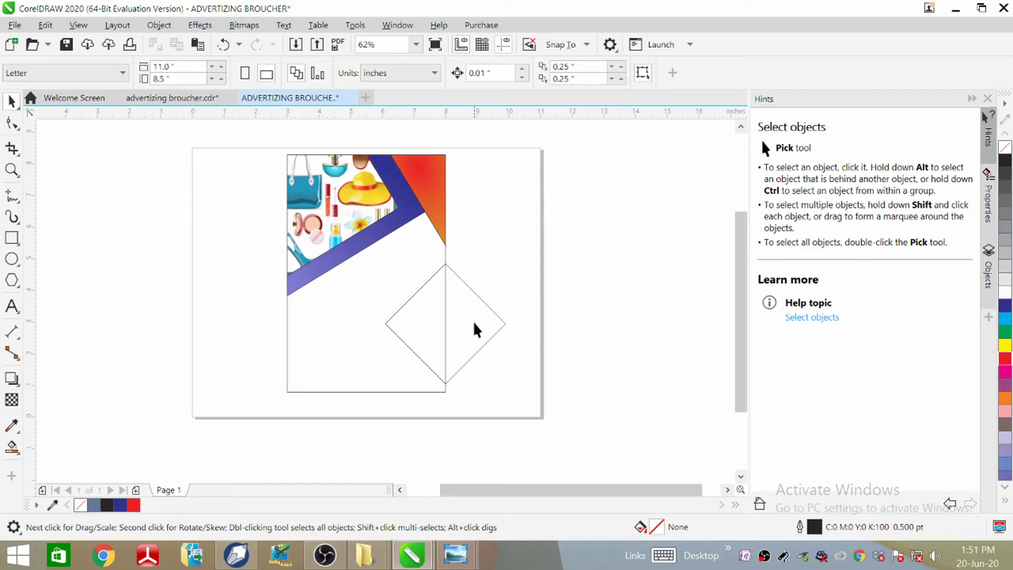
Make a smaller concentric copy of the diamond, leaving an even band between the two outlines.
{"action": "left_click", "coordinate": [503, 323]}
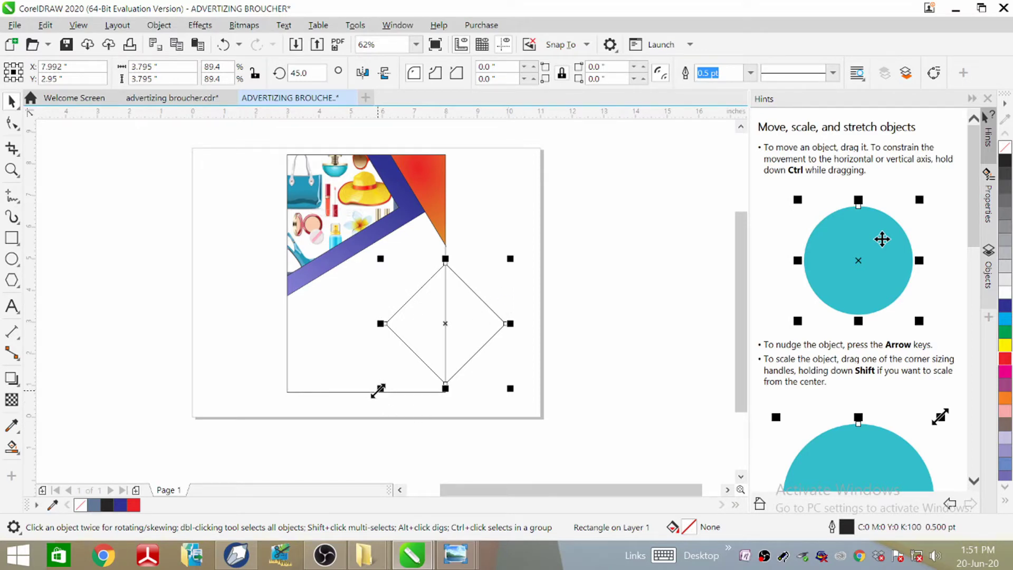
{"action": "left_click_drag", "start_coordinate": [377, 390], "coordinate": [391, 376]}
{"action": "left_click", "coordinate": [621, 297]}
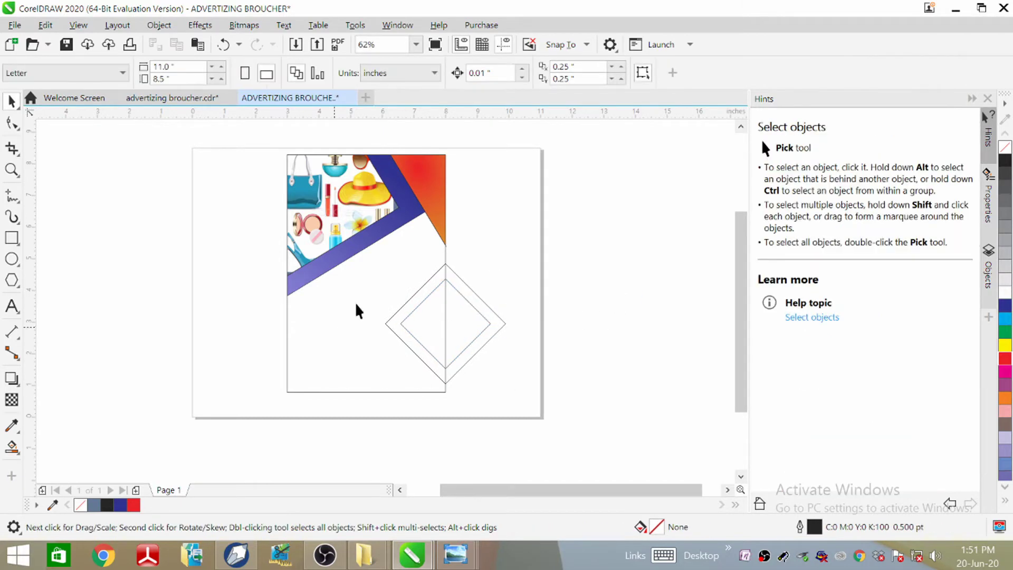
Smart-fill the band between the two diamonds inside the cover and colour the resulting chevron red (M100 Y100).
{"action": "left_click", "coordinate": [13, 447]}
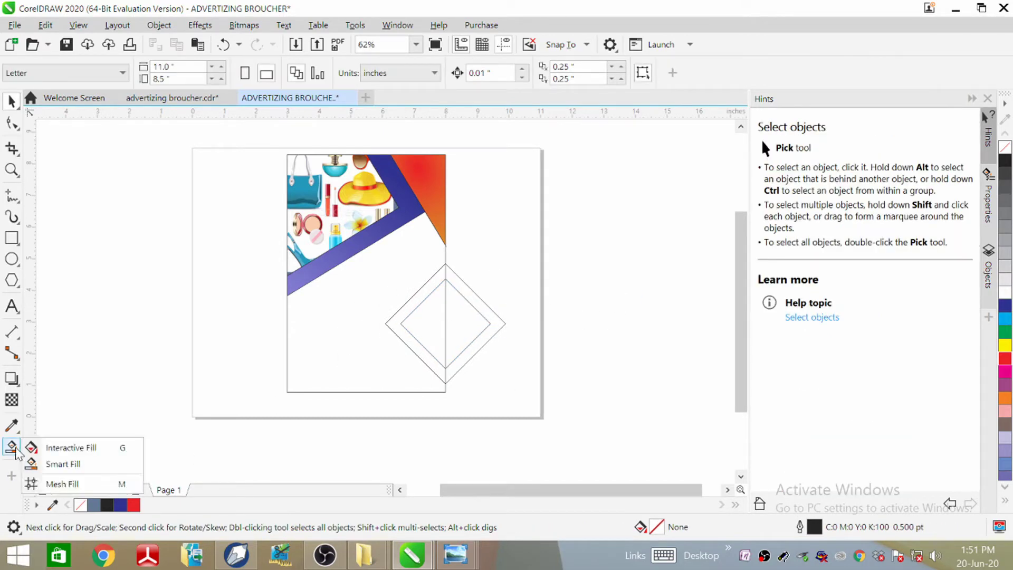
{"action": "left_click", "coordinate": [63, 463]}
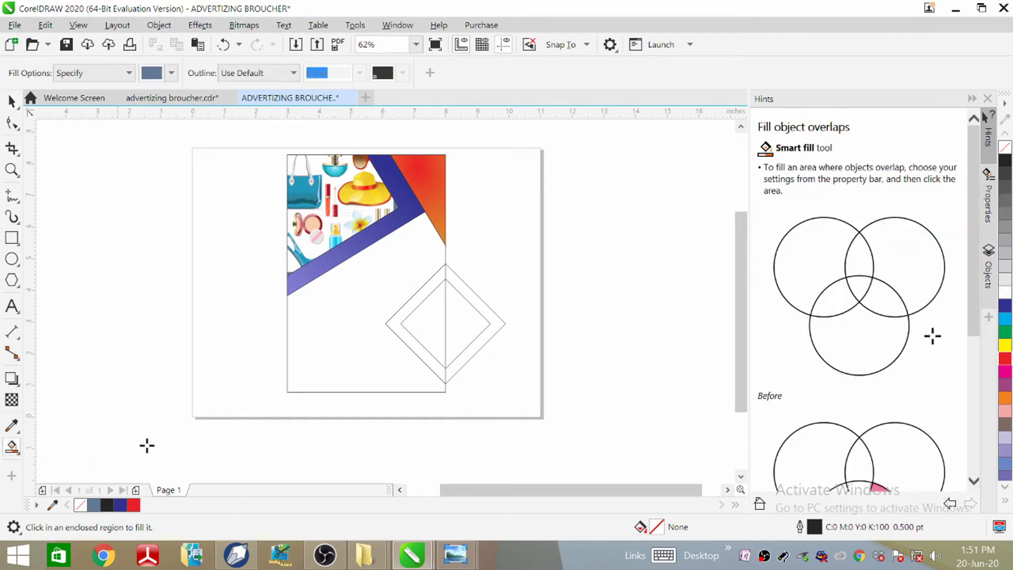
{"action": "scroll", "coordinate": [400, 313], "scroll_direction": "up", "scroll_amount": 2}
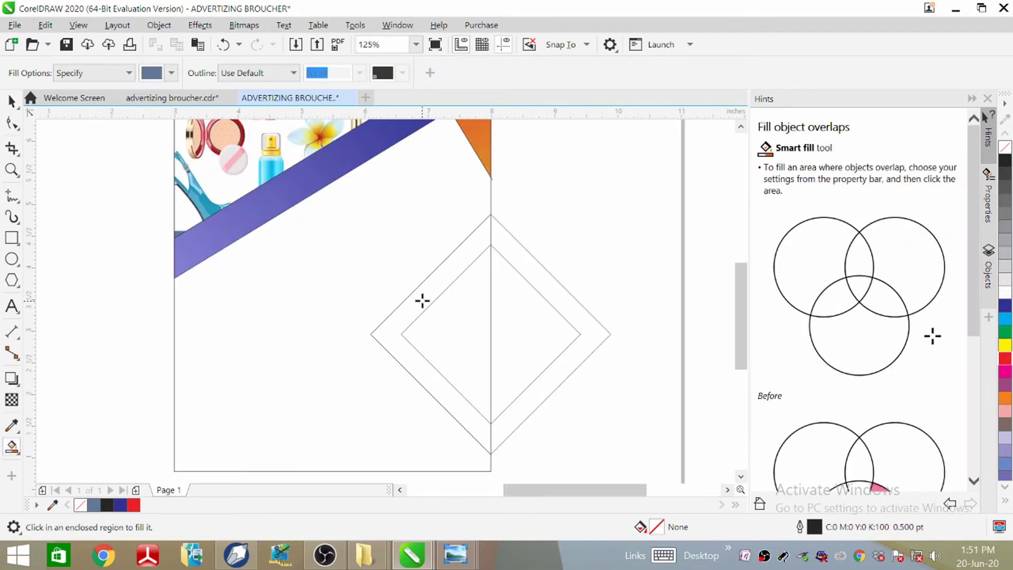
{"action": "left_click", "coordinate": [422, 301]}
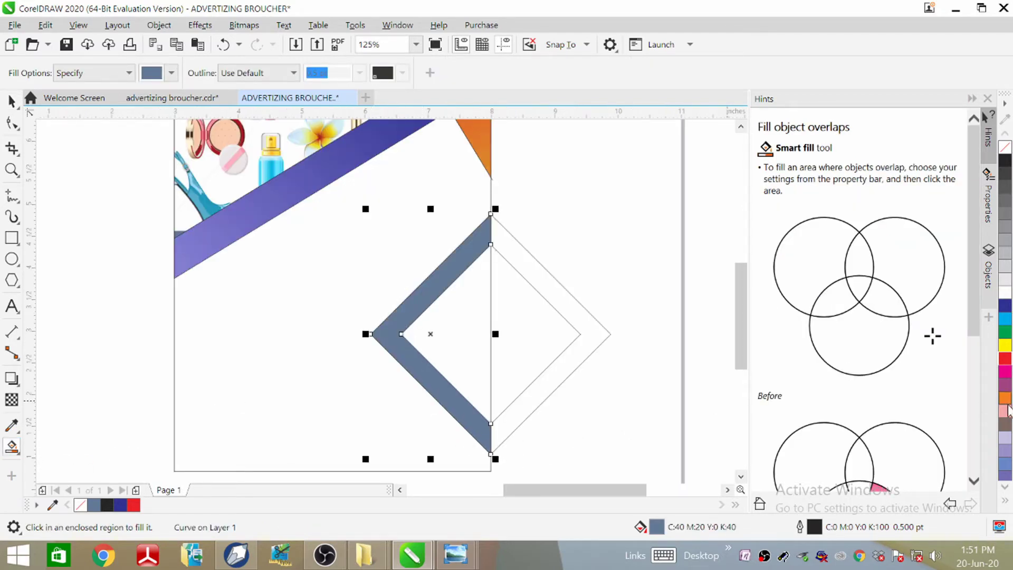
{"action": "left_click", "coordinate": [1005, 360]}
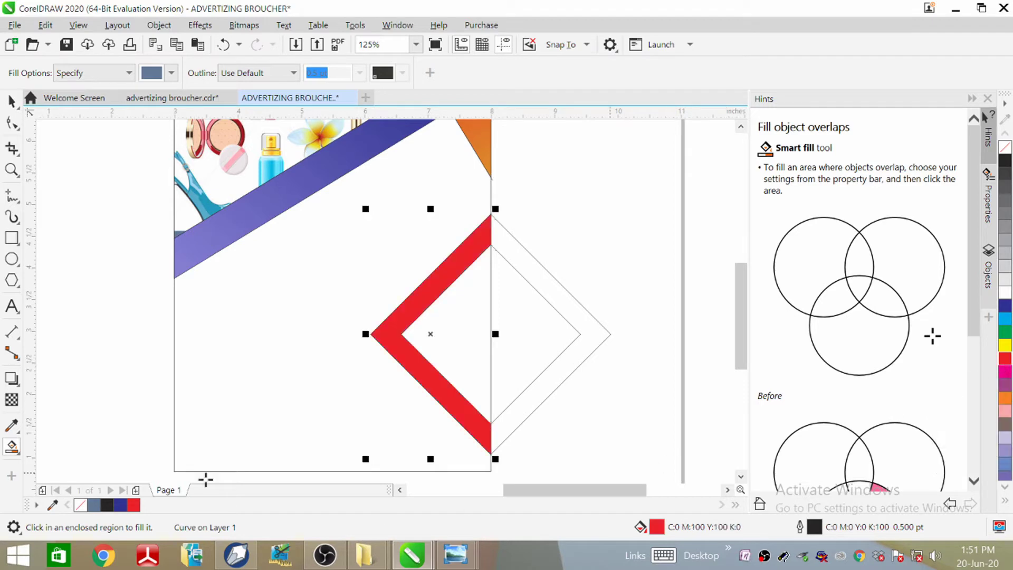
Apply a linear fountain fill to the chevron, running downward from red to yellow #EDF03C.
{"action": "left_click", "coordinate": [21, 455]}
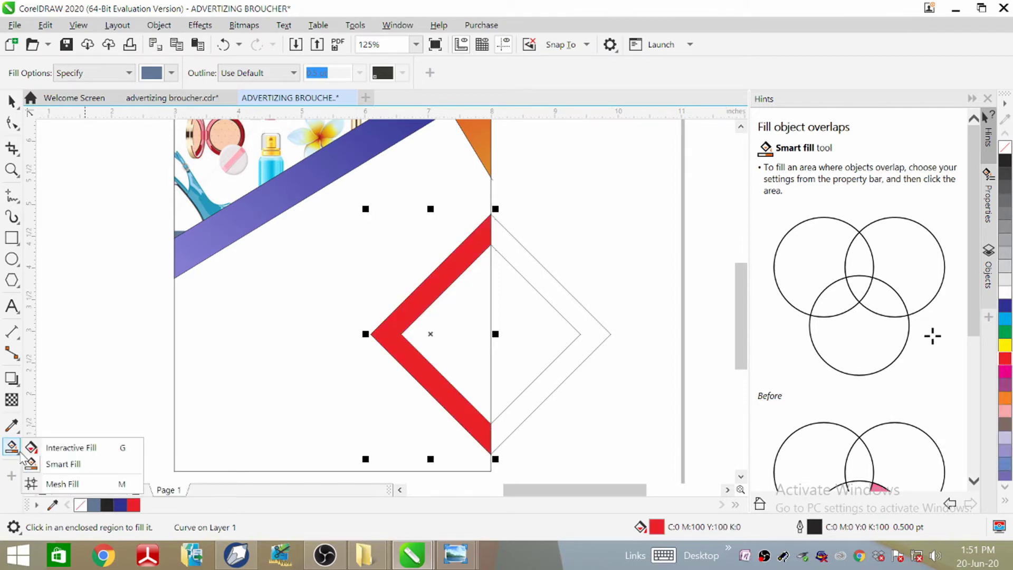
{"action": "left_click", "coordinate": [58, 448]}
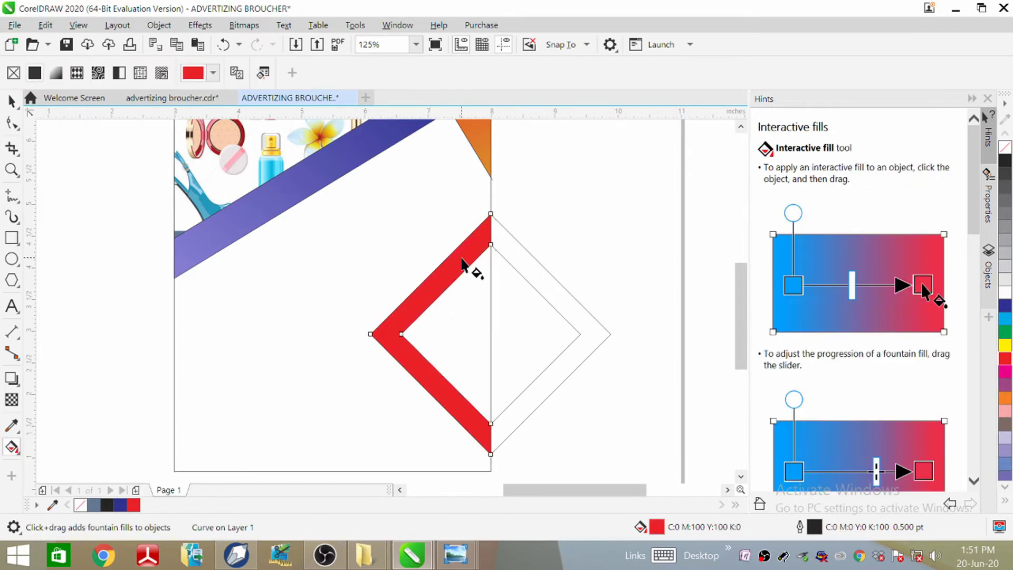
{"action": "left_click_drag", "start_coordinate": [460, 254], "coordinate": [478, 428]}
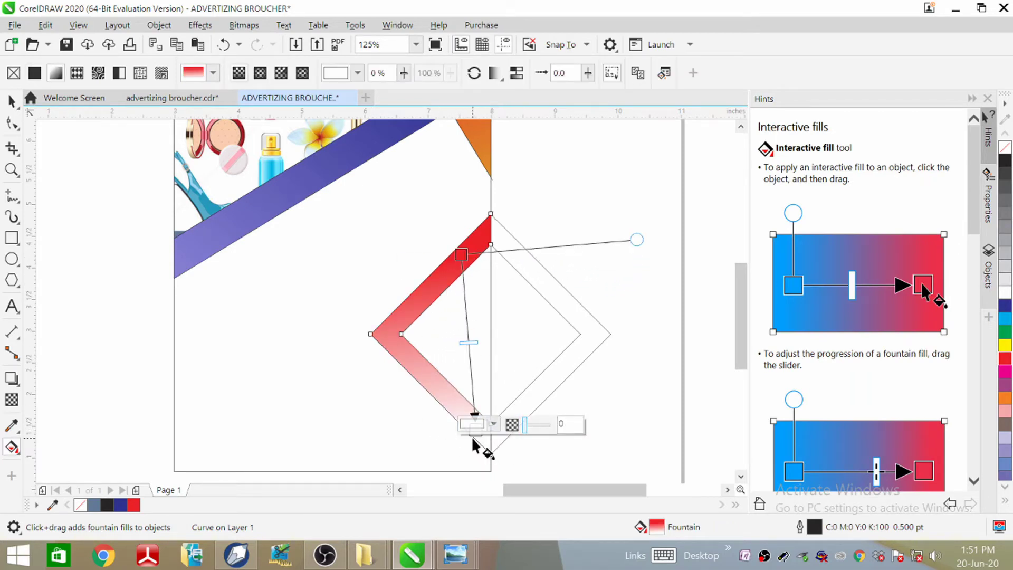
{"action": "left_click", "coordinate": [494, 424]}
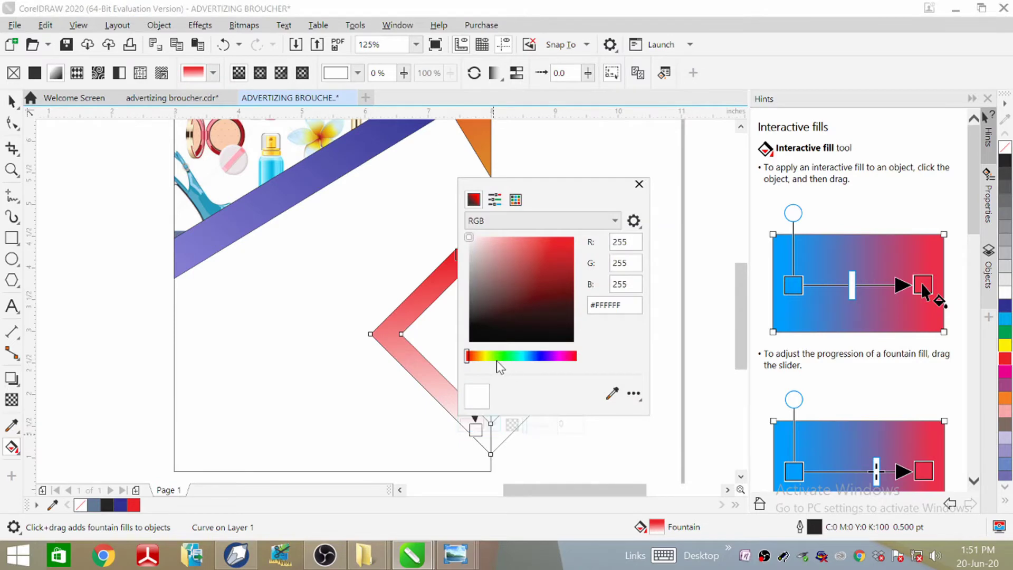
{"action": "left_click", "coordinate": [554, 241]}
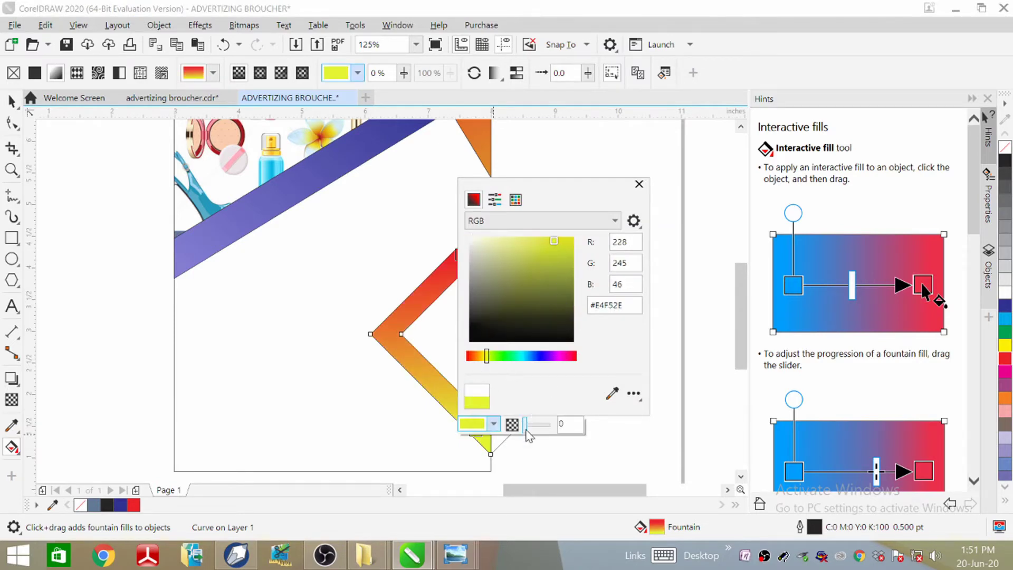
{"action": "left_click", "coordinate": [532, 243]}
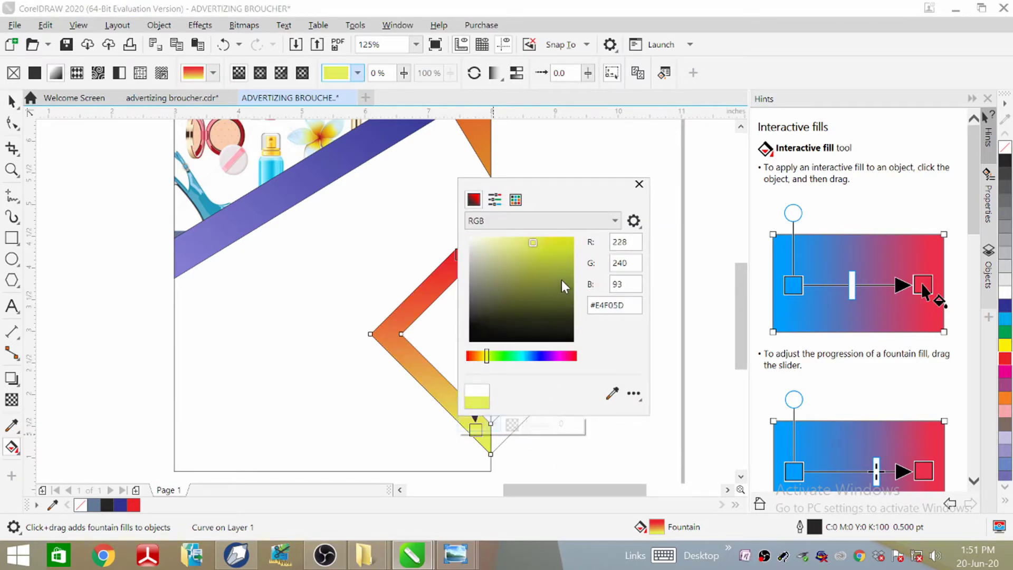
{"action": "left_click", "coordinate": [476, 356]}
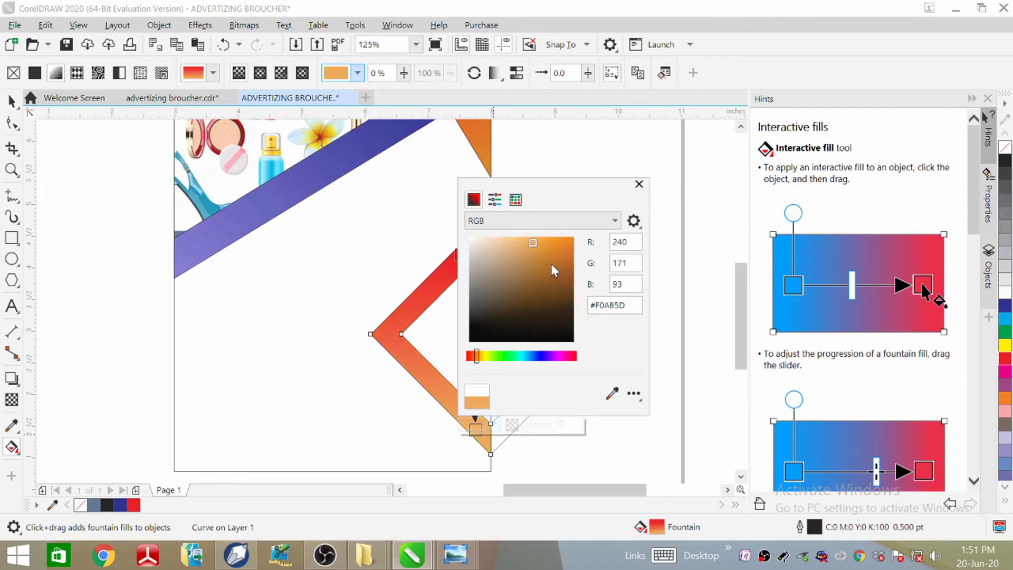
{"action": "left_click", "coordinate": [547, 243]}
{"action": "left_click", "coordinate": [485, 357]}
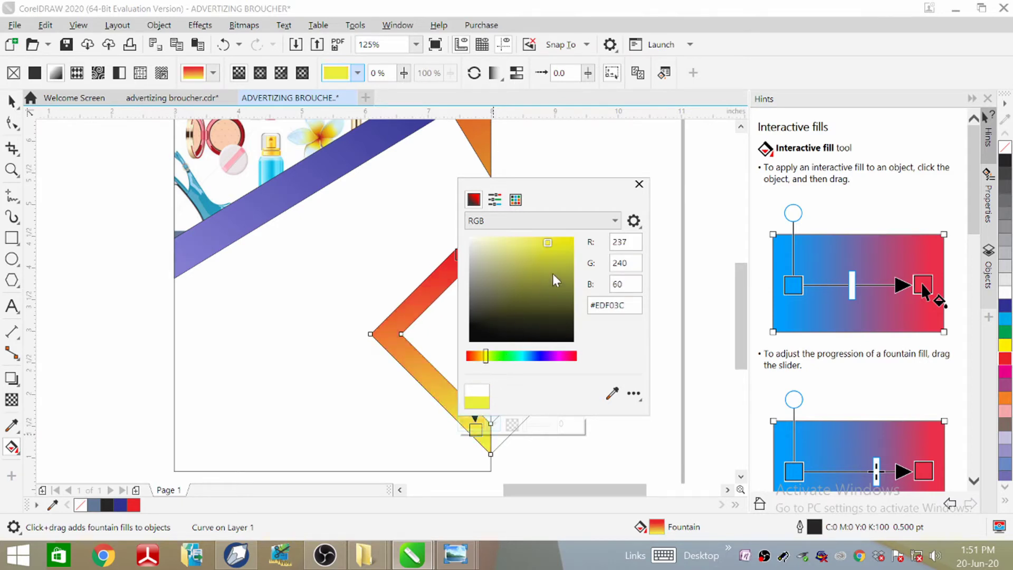
{"action": "left_click", "coordinate": [563, 455]}
{"action": "left_click", "coordinate": [347, 275]}
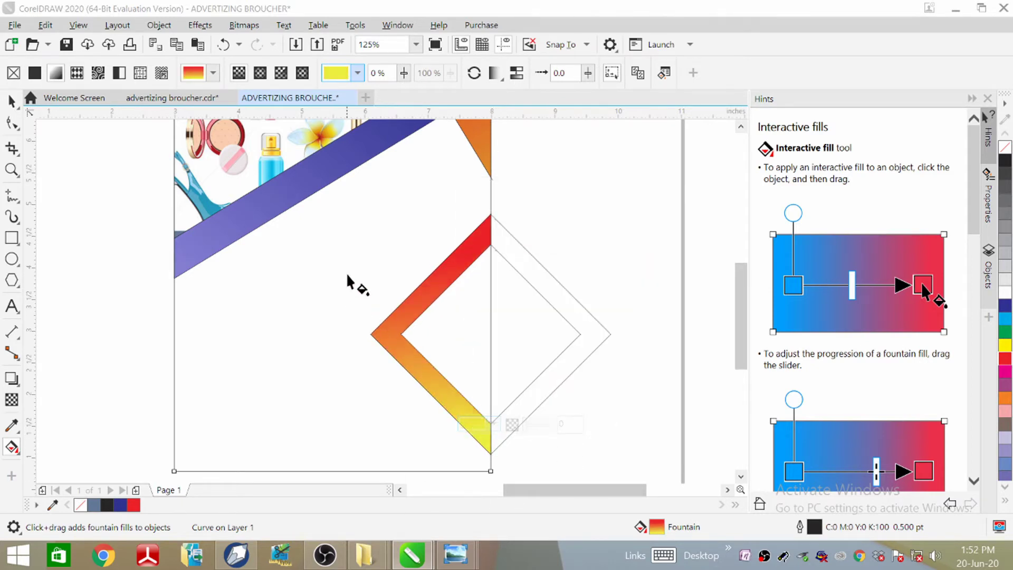
Delete the two unfilled construction diamonds, keeping only the gradient chevron.
{"action": "scroll", "coordinate": [594, 216], "scroll_direction": "down", "scroll_amount": 2}
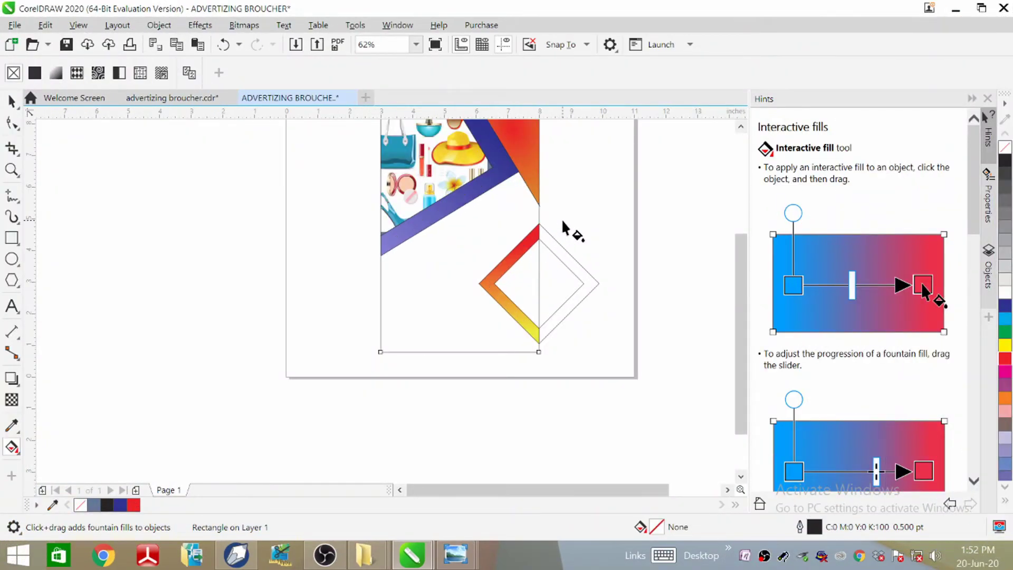
{"action": "scroll", "coordinate": [563, 224], "scroll_direction": "up", "scroll_amount": 2}
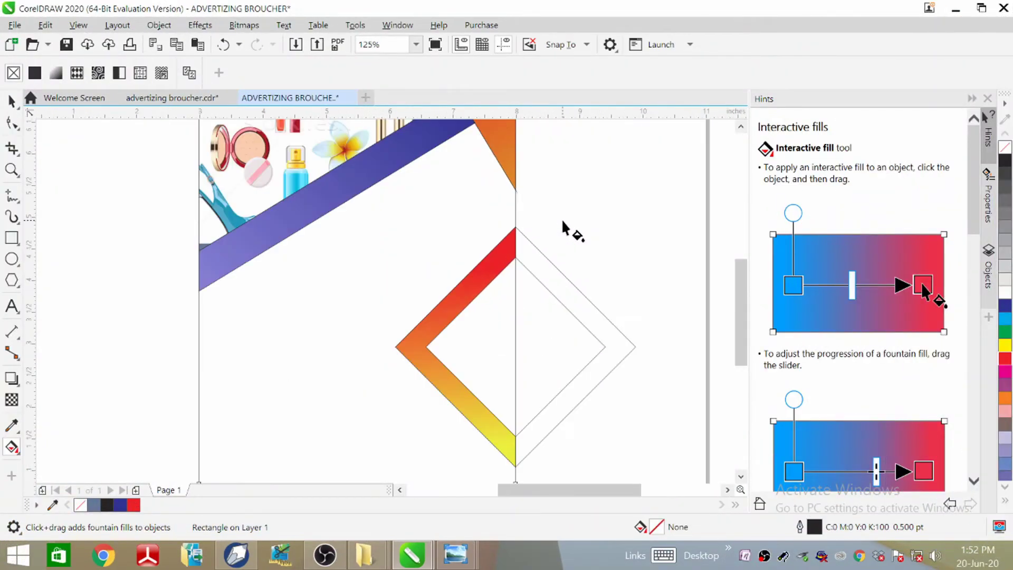
{"action": "left_click", "coordinate": [12, 101]}
{"action": "left_click", "coordinate": [599, 353]}
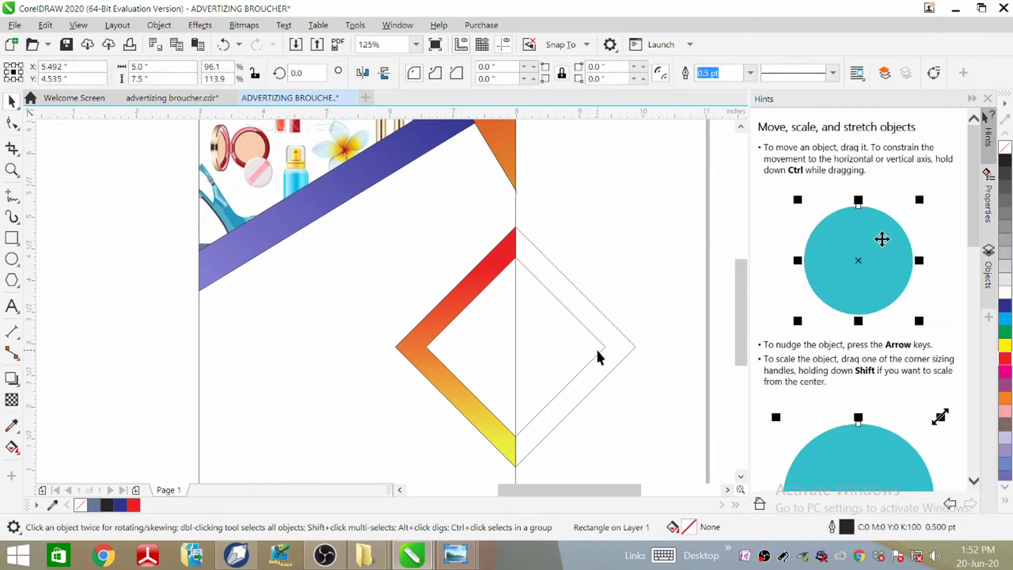
{"action": "left_click", "coordinate": [648, 418]}
{"action": "left_click", "coordinate": [622, 360]}
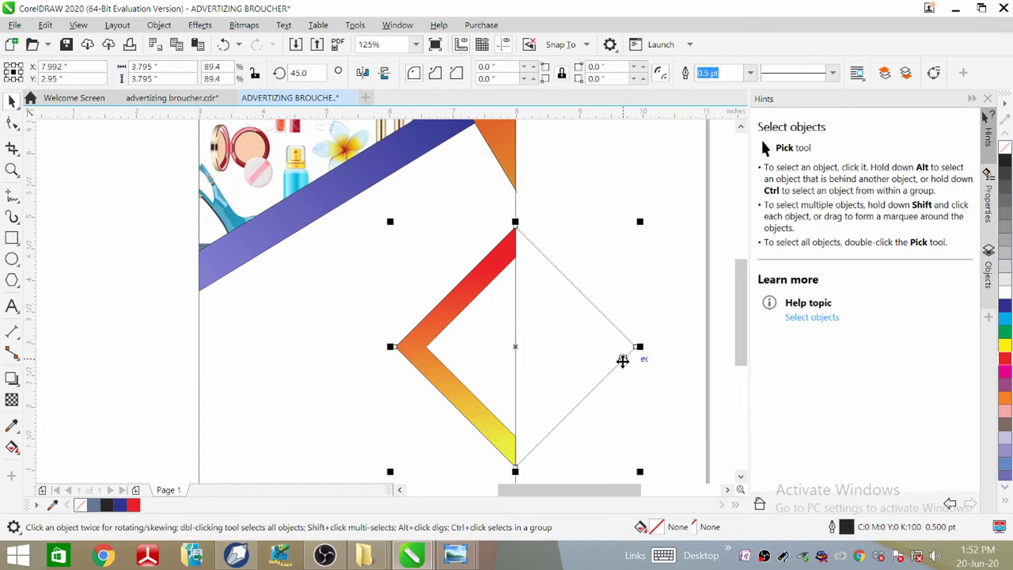
{"action": "key", "text": "Delete"}
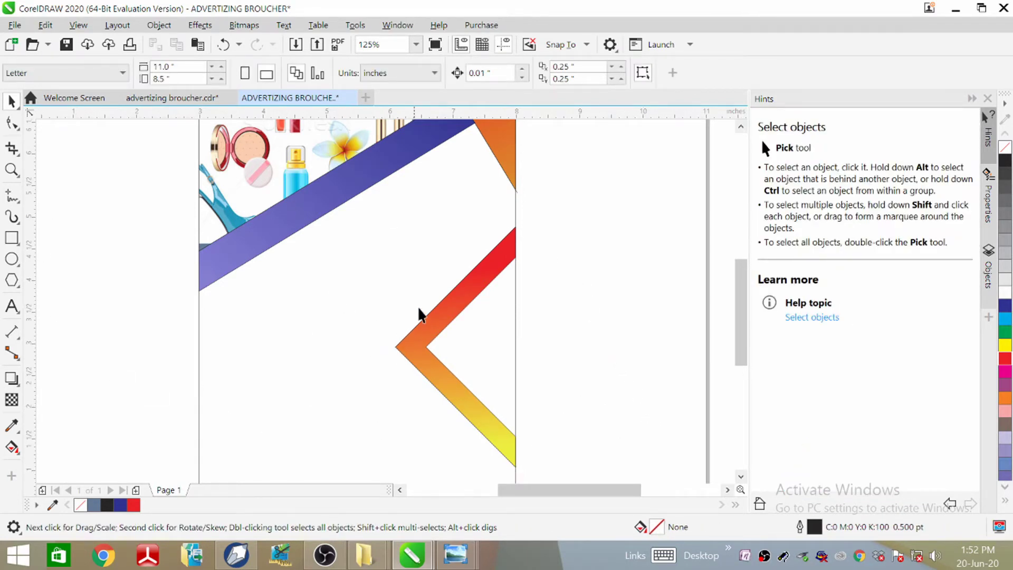
Make a copy of the gradient chevron scaled to 35% about its centre and move it inside the larger one, near the cover's right edge.
{"action": "left_click", "coordinate": [446, 323]}
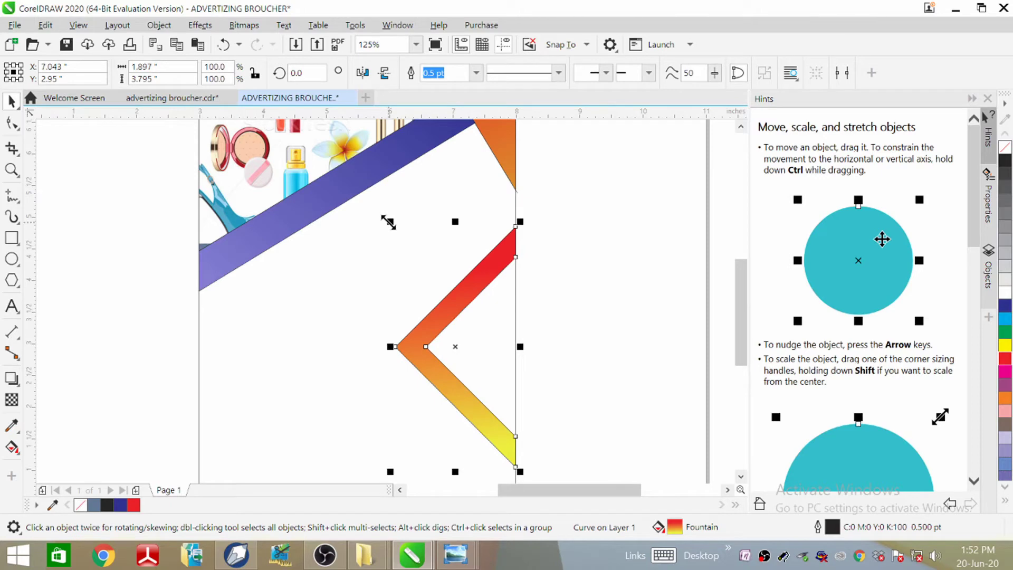
{"action": "left_click_drag", "start_coordinate": [388, 222], "coordinate": [427, 253]}
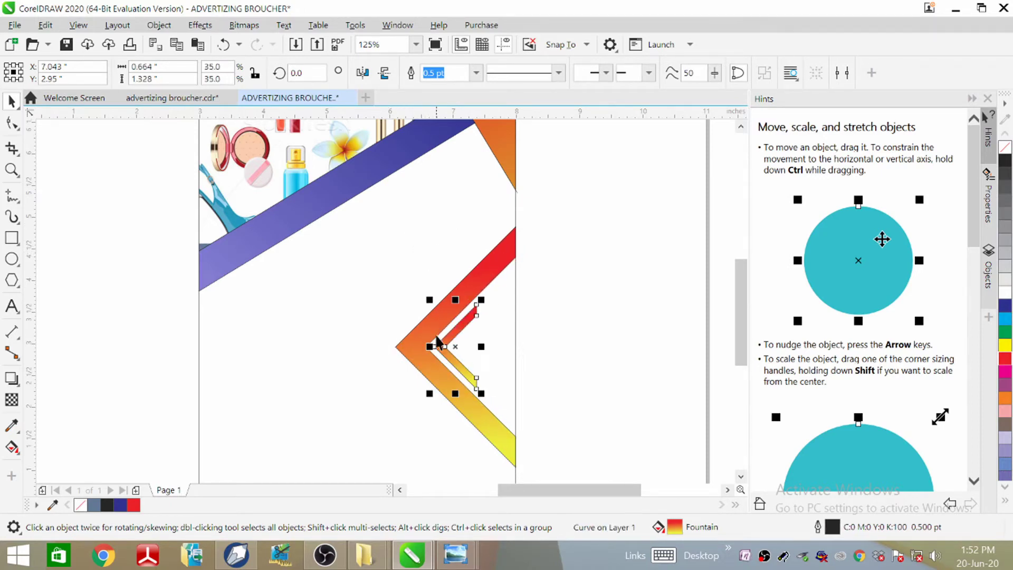
{"action": "scroll", "coordinate": [443, 364], "scroll_direction": "up", "scroll_amount": 2}
{"action": "left_click_drag", "start_coordinate": [466, 338], "coordinate": [523, 333]}
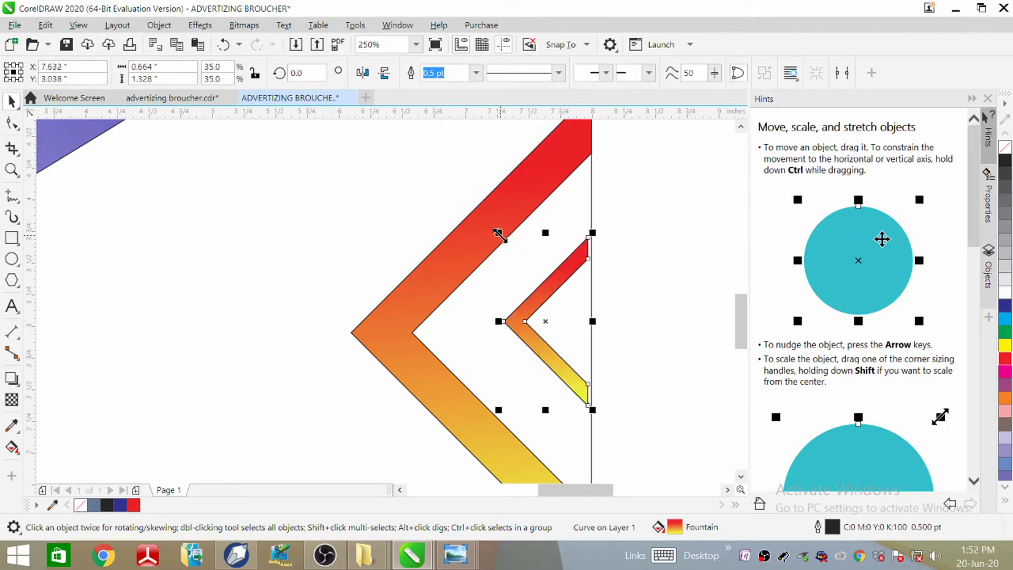
Enlarge the small chevron to about 1.11 × 2.23 inches and align its open ends with the cover's right edge.
{"action": "left_click_drag", "start_coordinate": [498, 233], "coordinate": [445, 198]}
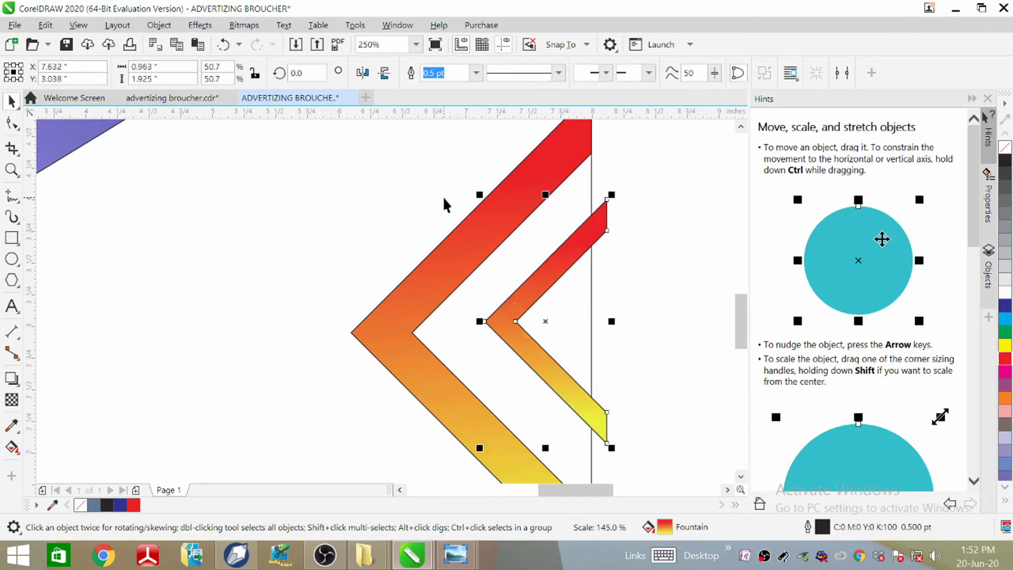
{"action": "left_click_drag", "start_coordinate": [546, 320], "coordinate": [516, 326]}
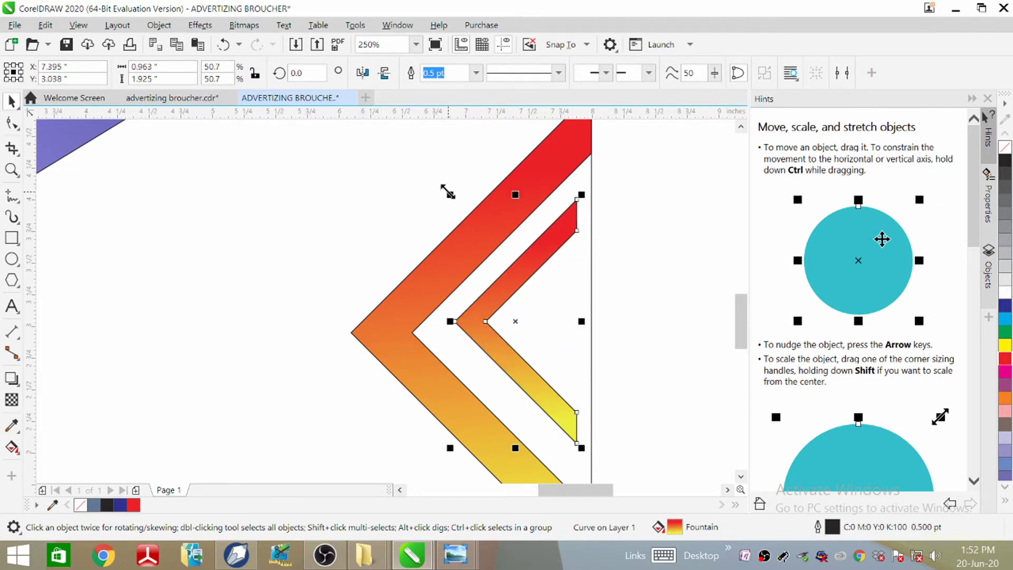
{"action": "mouse_move", "coordinate": [447, 192]}
{"action": "left_mouse_down"}
{"action": "mouse_move", "coordinate": [428, 172]}
{"action": "mouse_move", "coordinate": [437, 175]}
{"action": "left_mouse_up"}
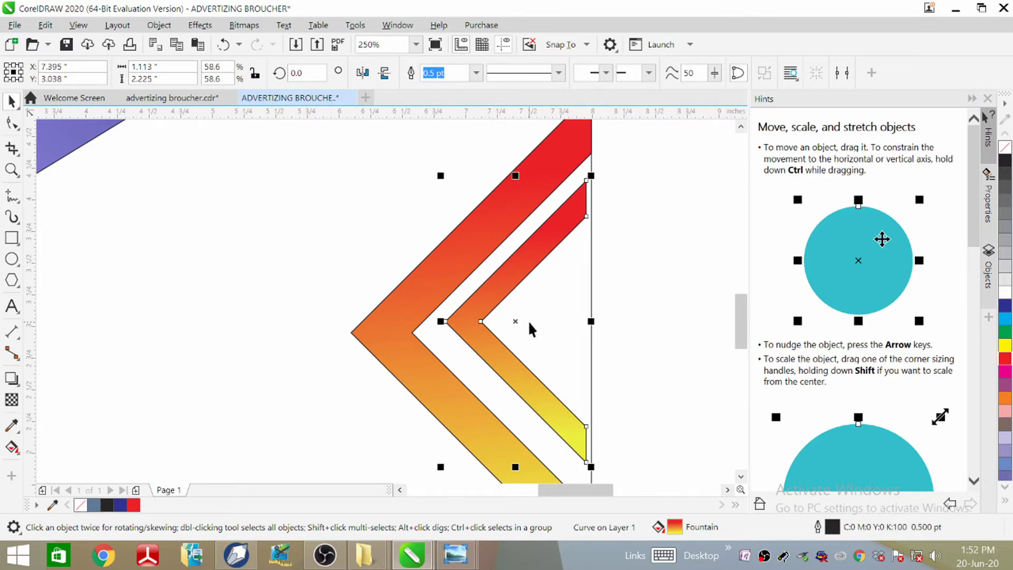
{"action": "left_click_drag", "start_coordinate": [515, 320], "coordinate": [524, 335]}
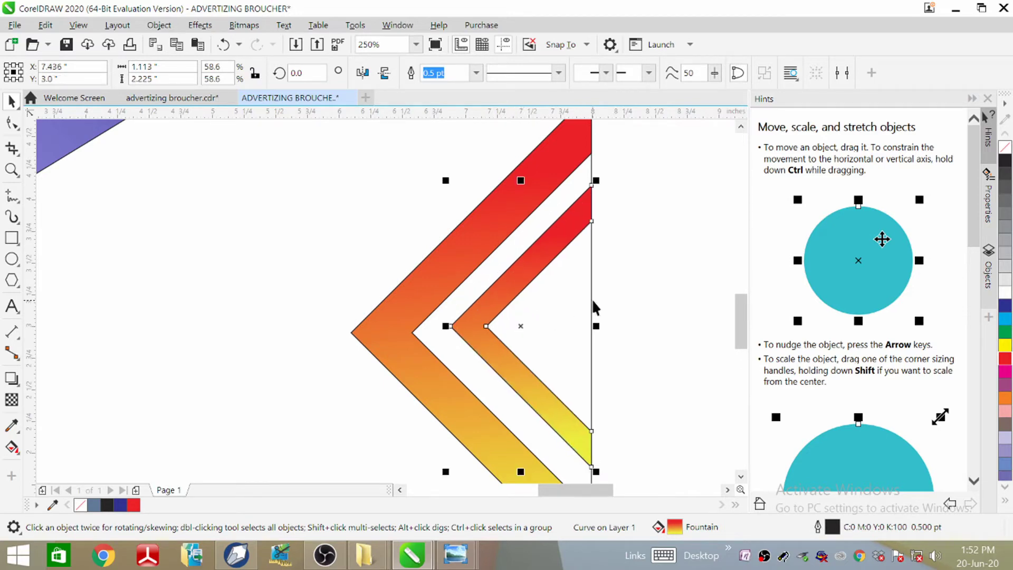
Replace the small inner chevron's gradient with a solid blue fill (C100 M100).
{"action": "scroll", "coordinate": [212, 206], "scroll_direction": "down", "scroll_amount": 3}
{"action": "scroll", "coordinate": [168, 296], "scroll_direction": "up", "scroll_amount": 1}
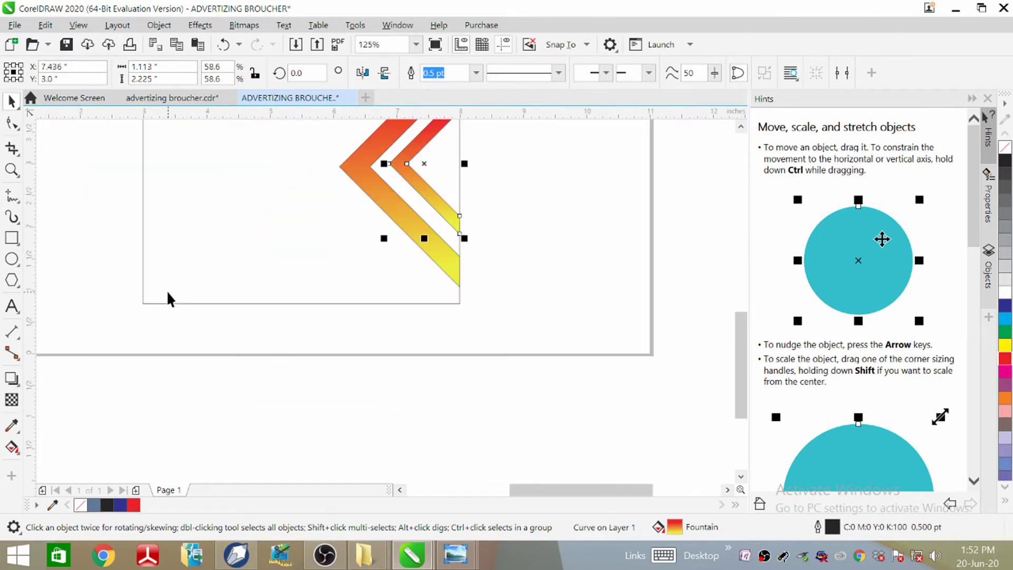
{"action": "scroll", "coordinate": [253, 411], "scroll_direction": "down", "scroll_amount": 2}
{"action": "scroll", "coordinate": [554, 260], "scroll_direction": "up", "scroll_amount": 1}
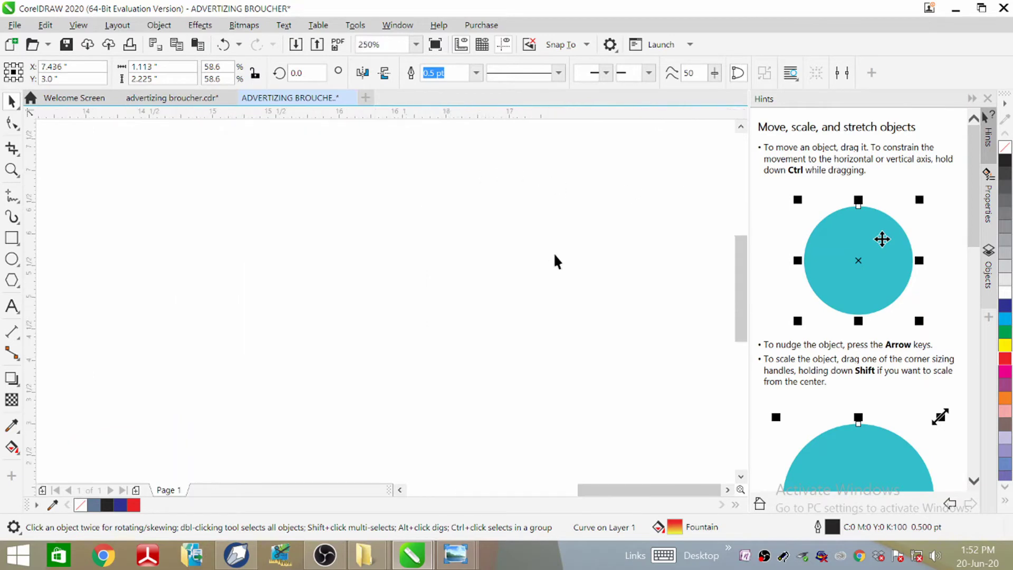
{"action": "scroll", "coordinate": [554, 260], "scroll_direction": "down", "scroll_amount": 1}
{"action": "scroll", "coordinate": [176, 362], "scroll_direction": "up", "scroll_amount": 2}
{"action": "scroll", "coordinate": [305, 268], "scroll_direction": "up", "scroll_amount": 2}
{"action": "scroll", "coordinate": [305, 264], "scroll_direction": "down", "scroll_amount": 1}
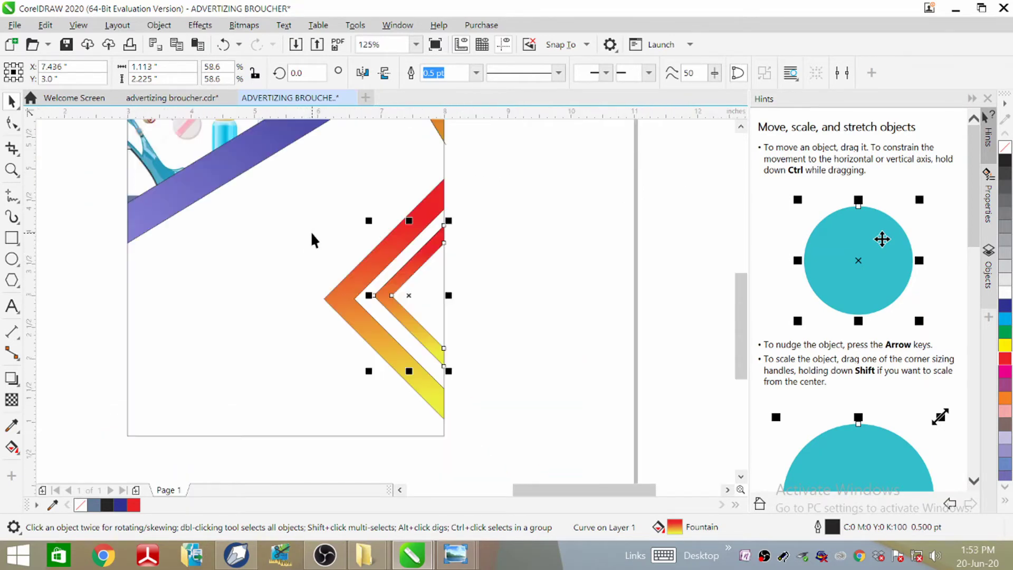
{"action": "left_click", "coordinate": [499, 343]}
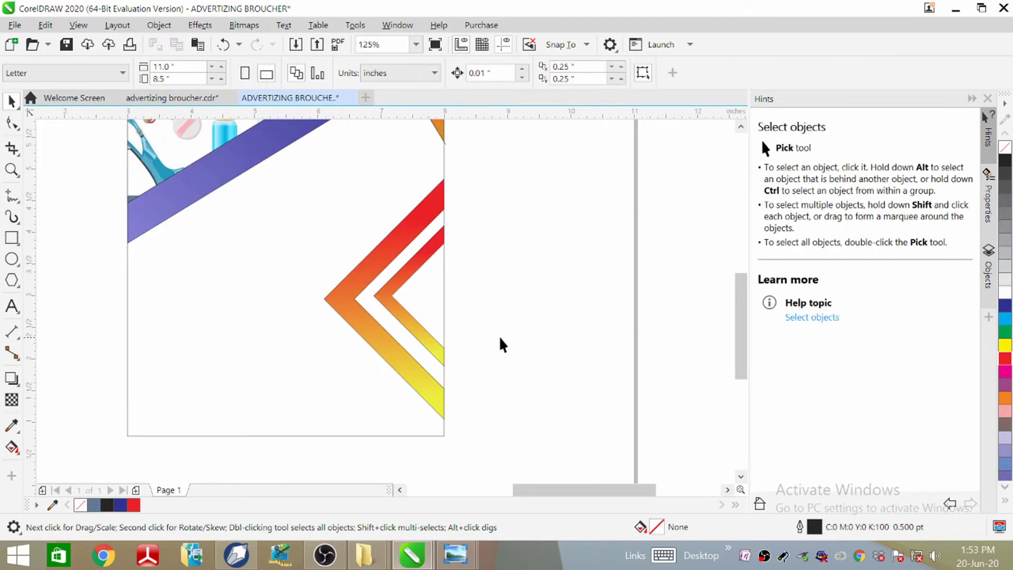
{"action": "left_click", "coordinate": [422, 346]}
{"action": "left_click", "coordinate": [13, 449]}
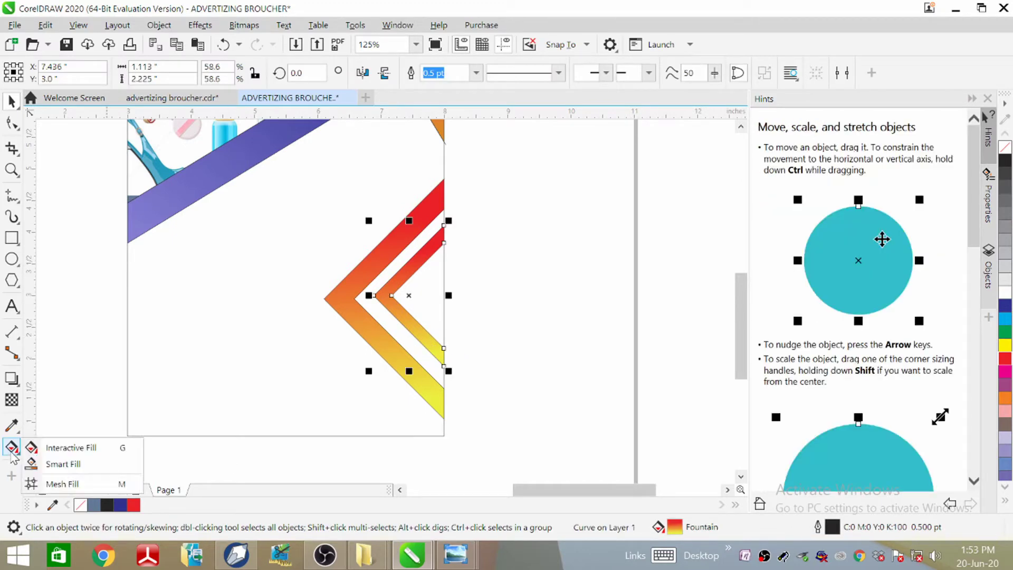
{"action": "left_click", "coordinate": [61, 467]}
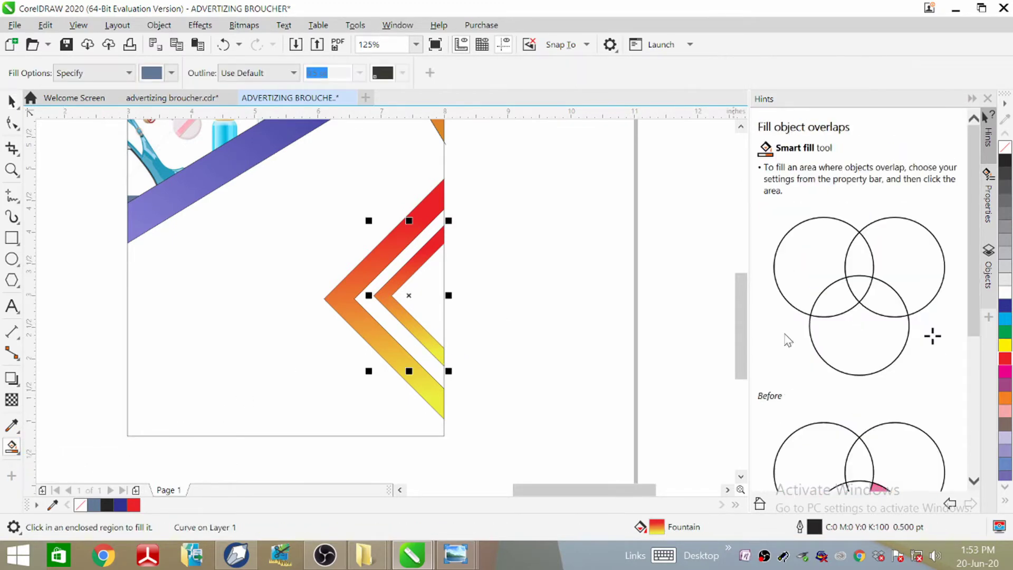
{"action": "left_click", "coordinate": [1001, 306]}
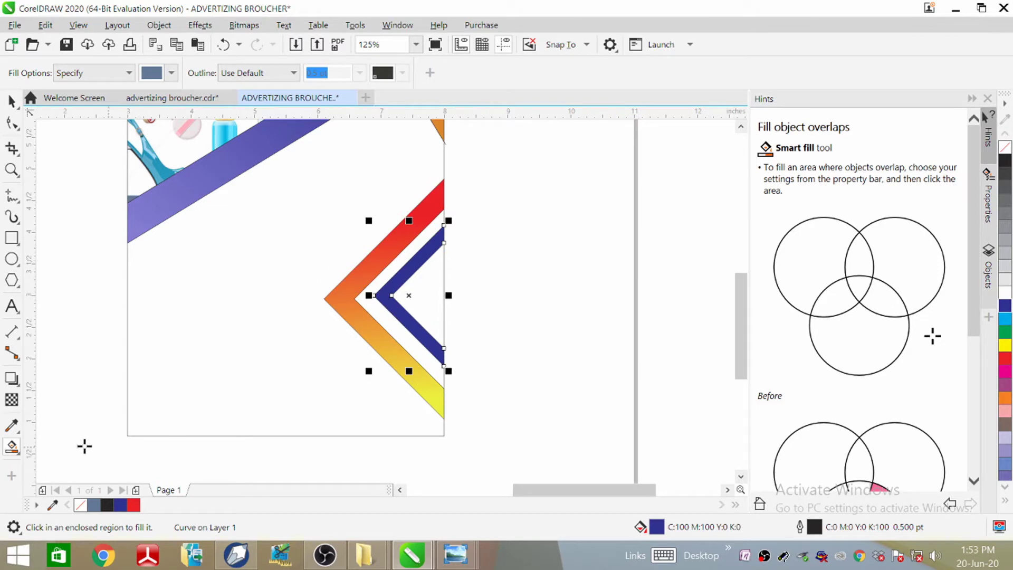
Apply a near-vertical linear fountain fill to the small inner chevron, running from its dark blue to light blue #3CAEF0.
{"action": "left_click", "coordinate": [7, 449]}
{"action": "left_click", "coordinate": [122, 447]}
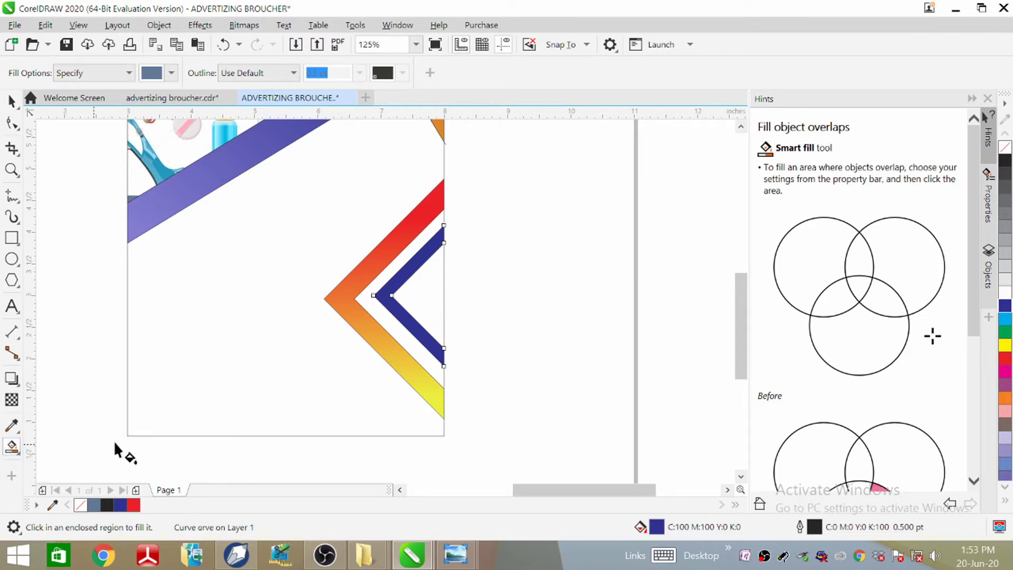
{"action": "left_click_drag", "start_coordinate": [428, 246], "coordinate": [435, 349]}
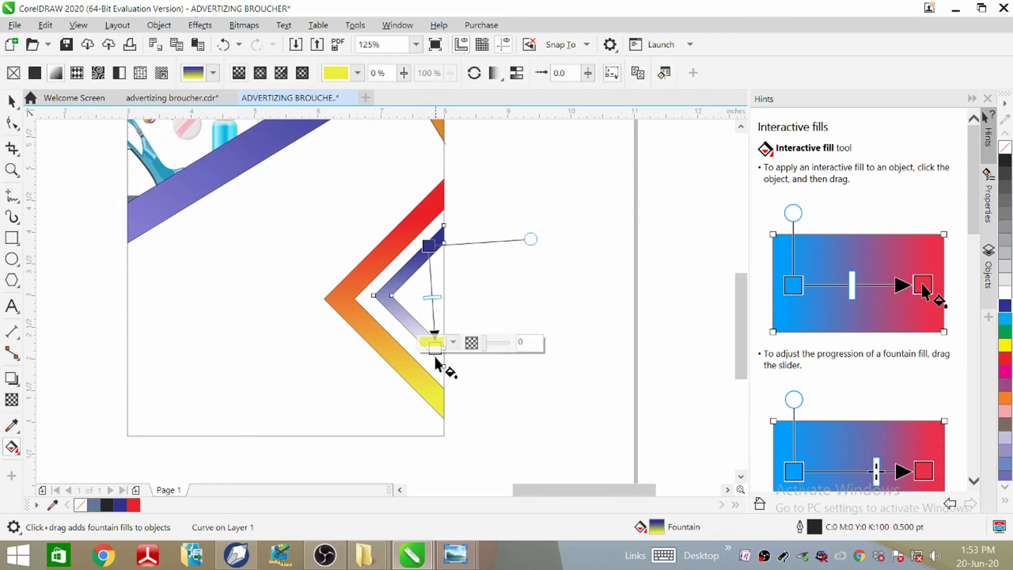
{"action": "left_click", "coordinate": [452, 341]}
{"action": "left_click", "coordinate": [488, 273]}
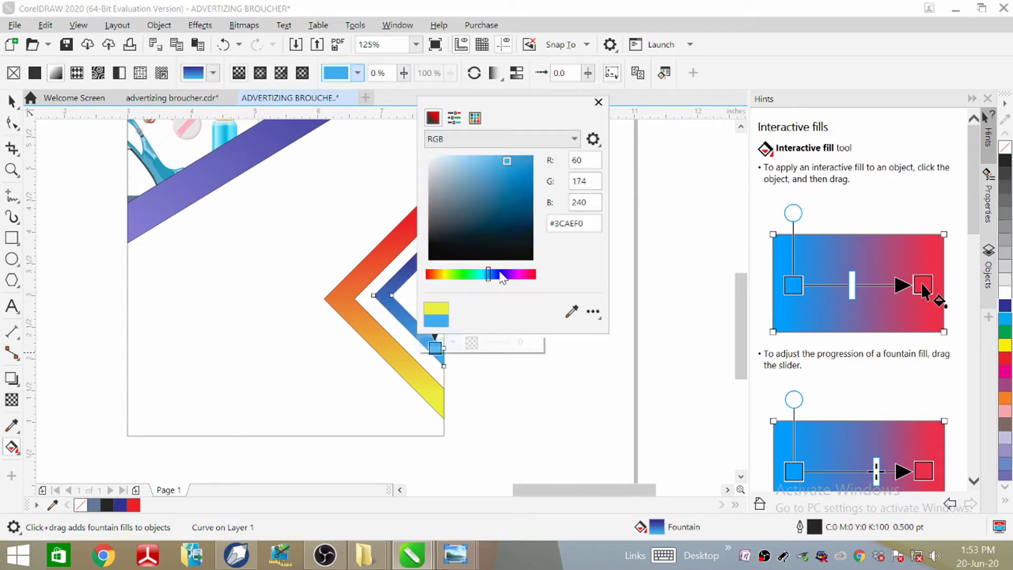
{"action": "left_click", "coordinate": [378, 466]}
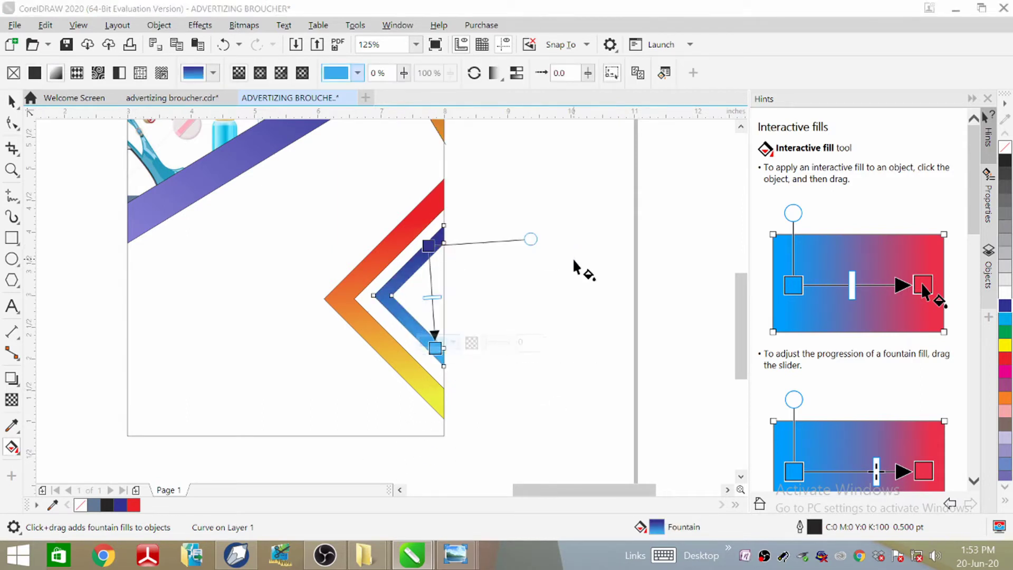
{"action": "left_click", "coordinate": [562, 270]}
Examine the cover's chevrons, bands and clipped image, and compare them with the finished reference layout in advertizing broucher.cdr.
{"action": "scroll", "coordinate": [723, 208], "scroll_direction": "down", "scroll_amount": 1}
{"action": "scroll", "coordinate": [615, 208], "scroll_direction": "up", "scroll_amount": 1}
{"action": "scroll", "coordinate": [639, 208], "scroll_direction": "down", "scroll_amount": 1}
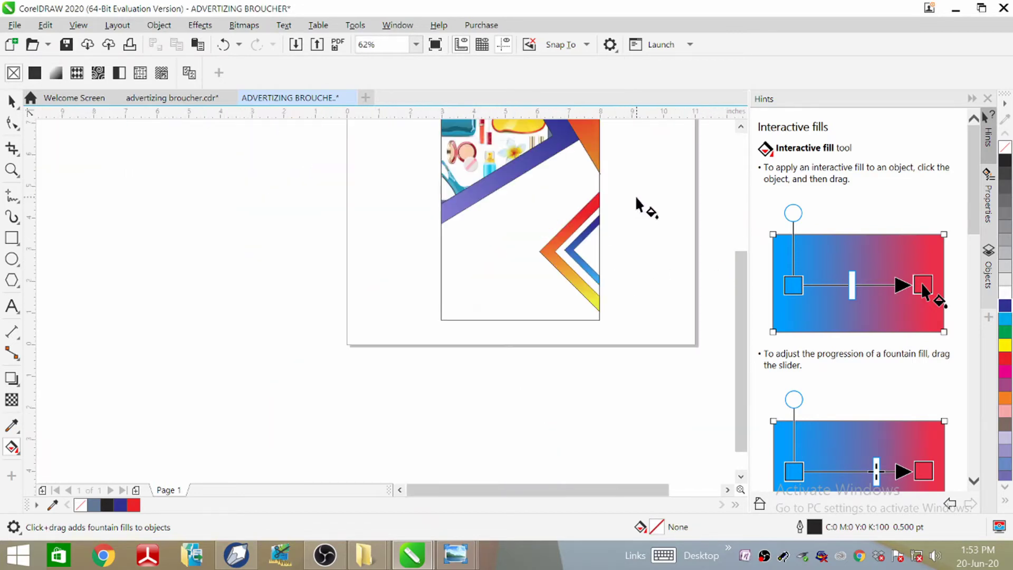
{"action": "scroll", "coordinate": [633, 210], "scroll_direction": "up", "scroll_amount": 1}
{"action": "scroll", "coordinate": [633, 210], "scroll_direction": "up", "scroll_amount": 1}
{"action": "scroll", "coordinate": [593, 260], "scroll_direction": "down", "scroll_amount": 4}
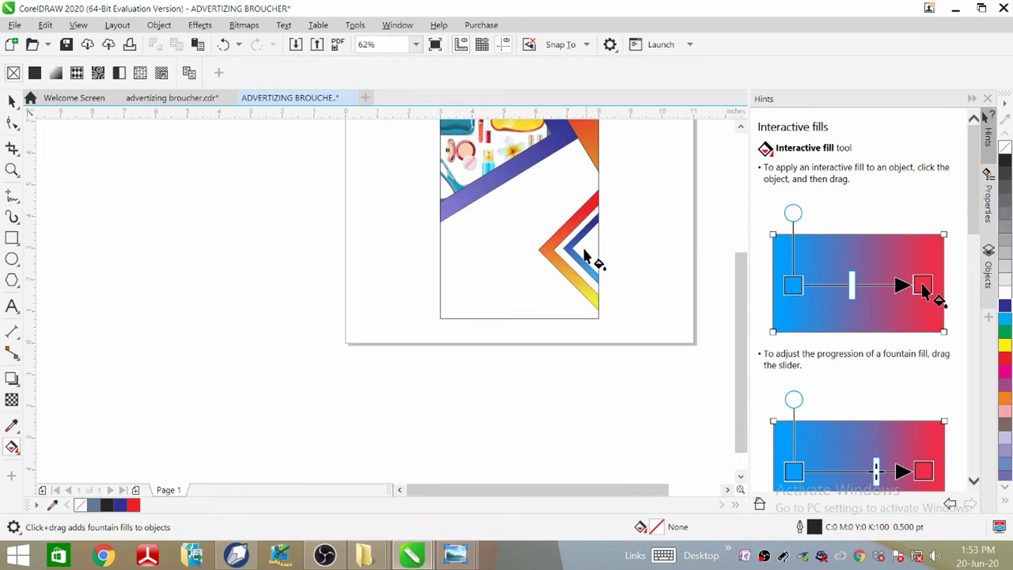
{"action": "scroll", "coordinate": [499, 317], "scroll_direction": "up", "scroll_amount": 3}
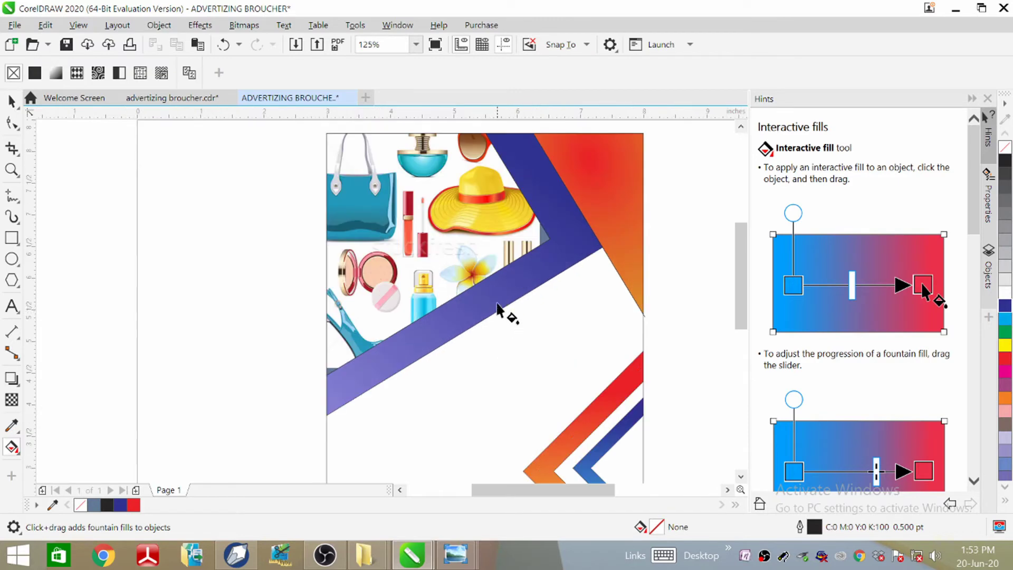
{"action": "scroll", "coordinate": [507, 312], "scroll_direction": "down", "scroll_amount": 1}
{"action": "scroll", "coordinate": [449, 255], "scroll_direction": "up", "scroll_amount": 1}
{"action": "scroll", "coordinate": [450, 255], "scroll_direction": "up", "scroll_amount": 1}
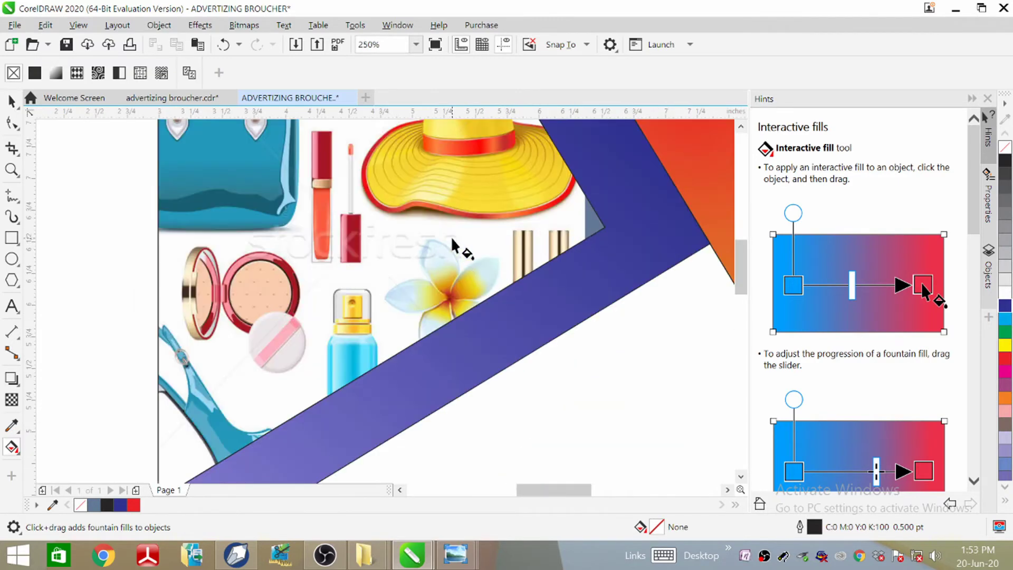
{"action": "scroll", "coordinate": [451, 248], "scroll_direction": "down", "scroll_amount": 2}
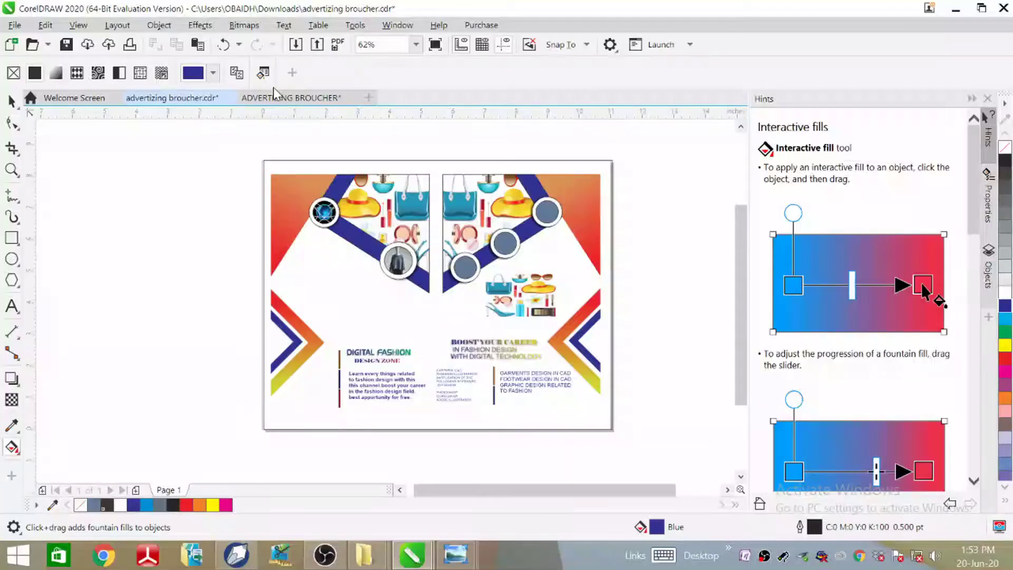
{"action": "left_click", "coordinate": [290, 97]}
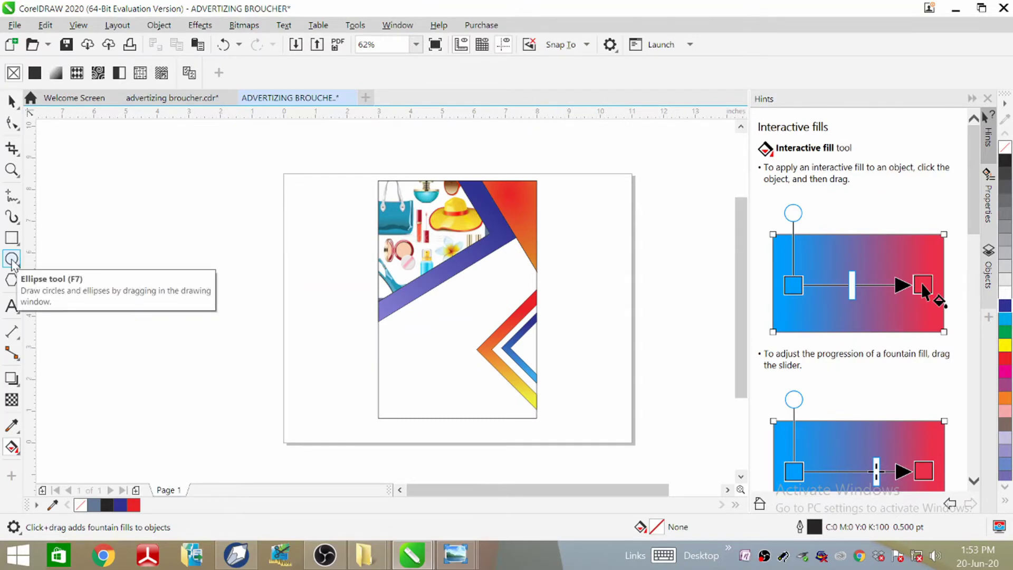
Draw a circle about 1.84 inches across, reduce it to about 1.53 inches and position it over the blue band's bend.
{"action": "left_click", "coordinate": [11, 259]}
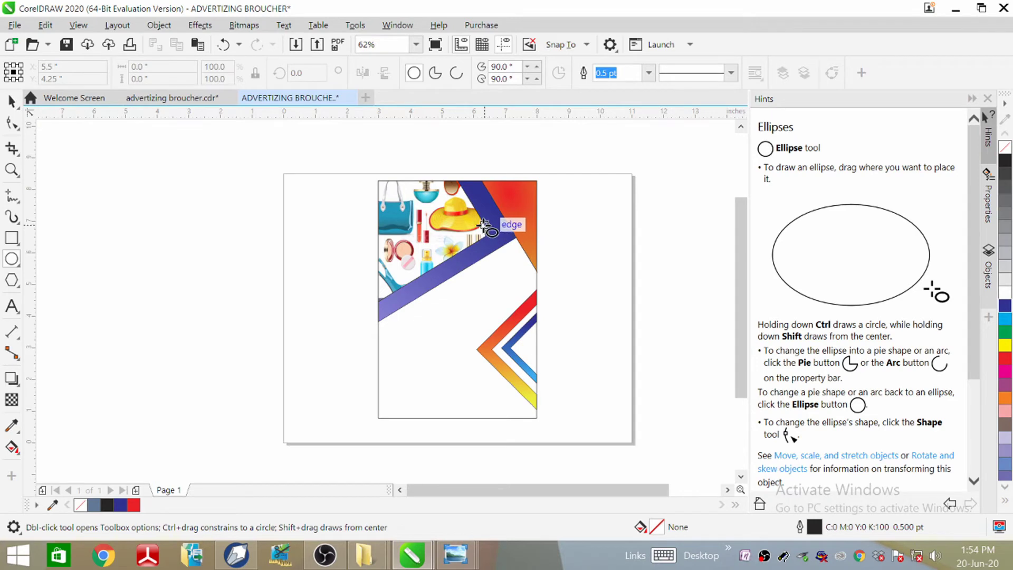
{"action": "left_click_drag", "start_coordinate": [499, 213], "coordinate": [509, 238]}
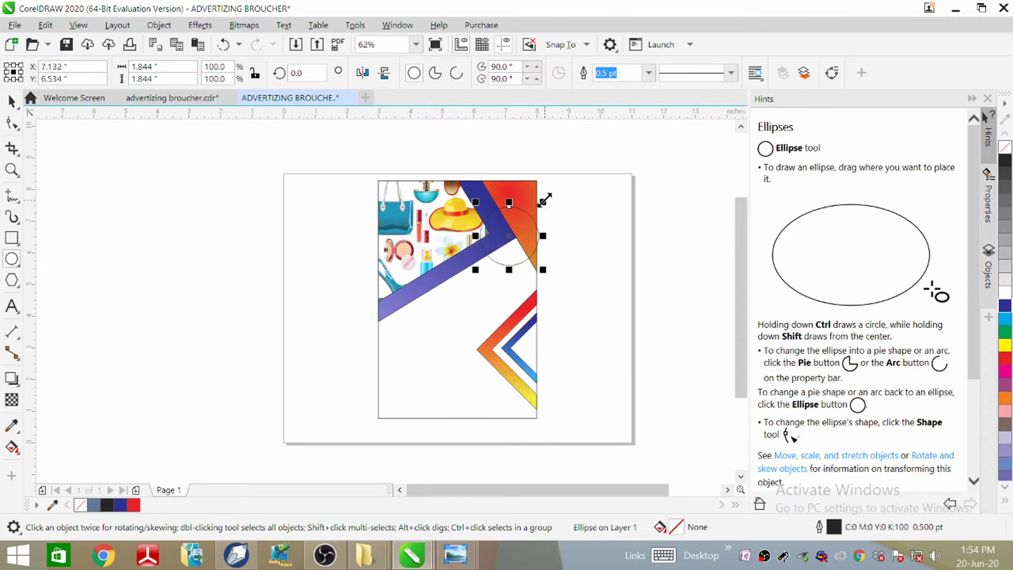
{"action": "mouse_move", "coordinate": [544, 200]}
{"action": "left_mouse_down"}
{"action": "mouse_move", "coordinate": [534, 239]}
{"action": "mouse_move", "coordinate": [531, 199]}
{"action": "left_mouse_up"}
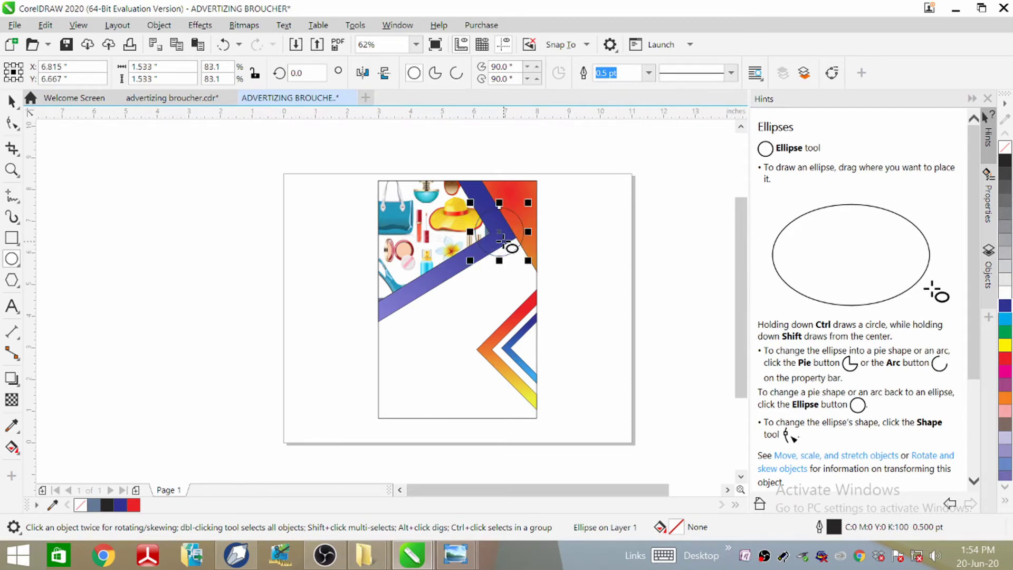
{"action": "left_click_drag", "start_coordinate": [499, 231], "coordinate": [503, 227]}
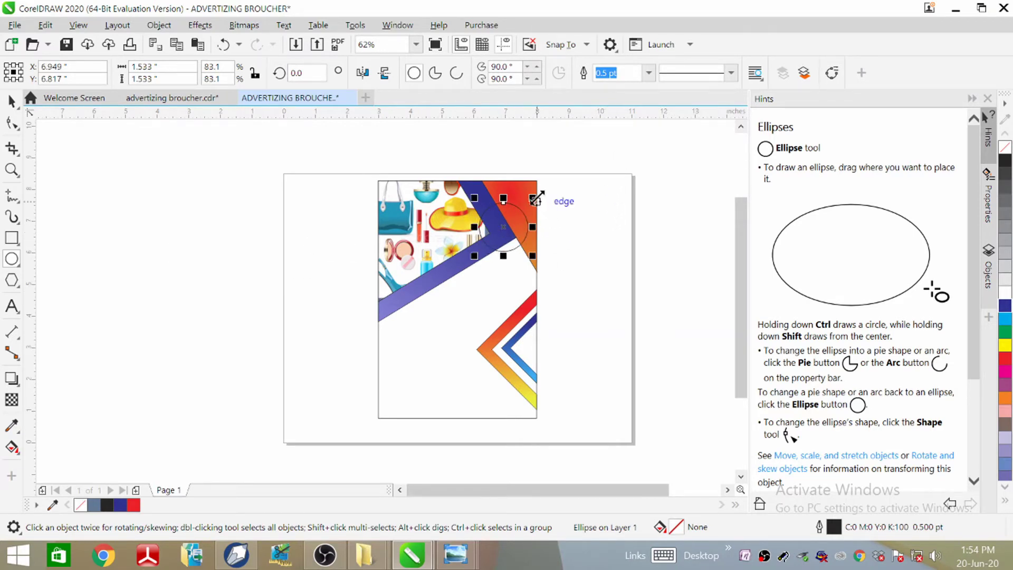
Make a concentric copy of the circle scaled to about 1.2 inches and fill it with cyan.
{"action": "left_click_drag", "start_coordinate": [536, 198], "coordinate": [528, 202]}
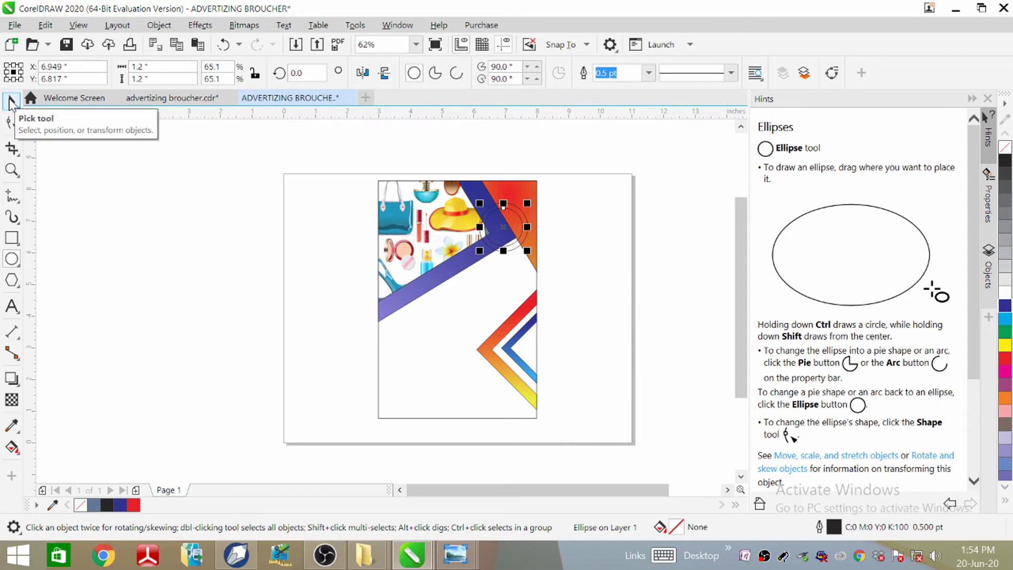
{"action": "left_click", "coordinate": [1005, 296]}
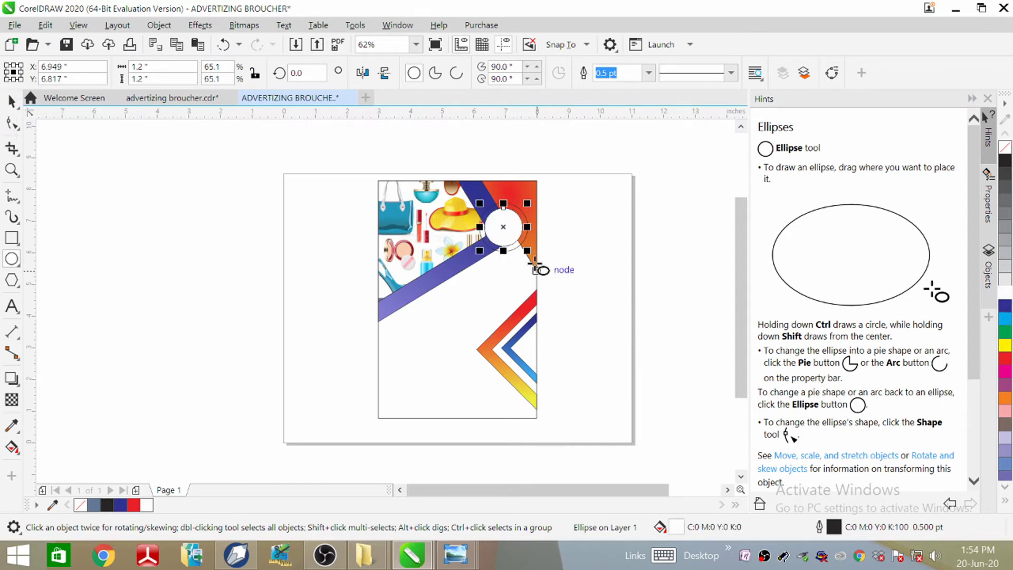
{"action": "left_click", "coordinate": [1005, 319]}
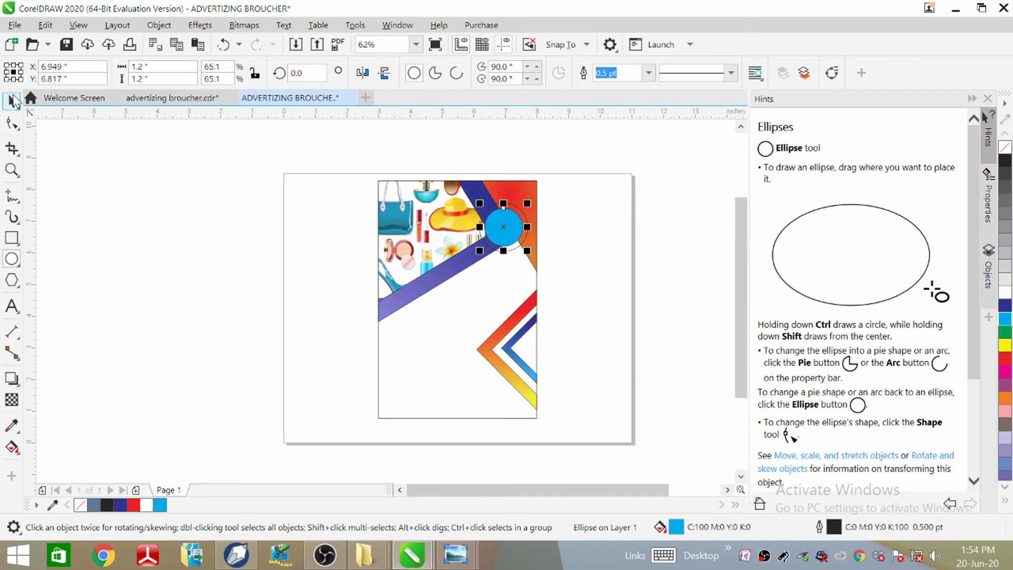
Fill the larger outer circle with white.
{"action": "left_click", "coordinate": [12, 100]}
{"action": "scroll", "coordinate": [495, 232], "scroll_direction": "up", "scroll_amount": 3}
{"action": "scroll", "coordinate": [216, 451], "scroll_direction": "down", "scroll_amount": 2}
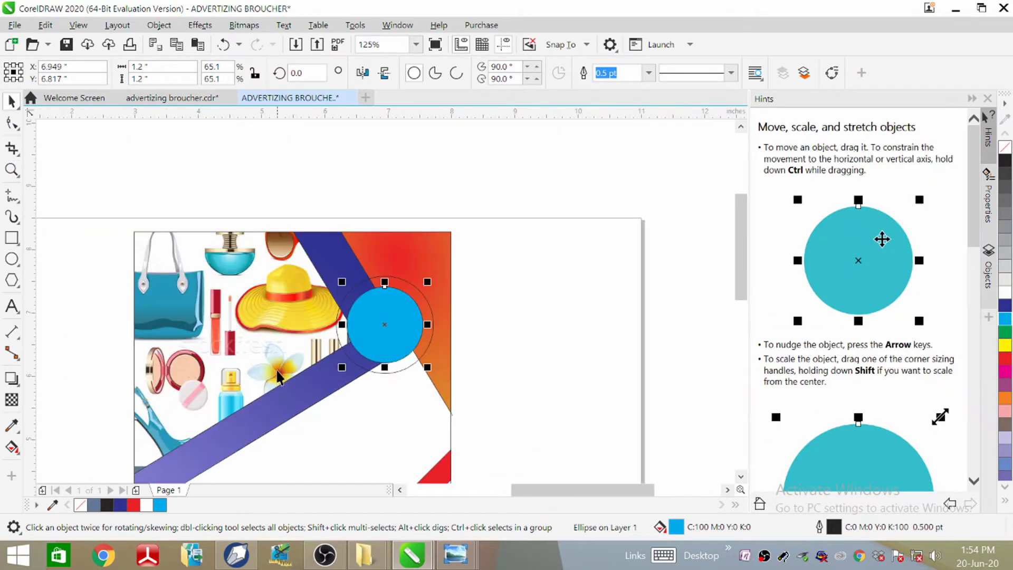
{"action": "scroll", "coordinate": [335, 354], "scroll_direction": "up", "scroll_amount": 2}
{"action": "key", "text": "Escape"}
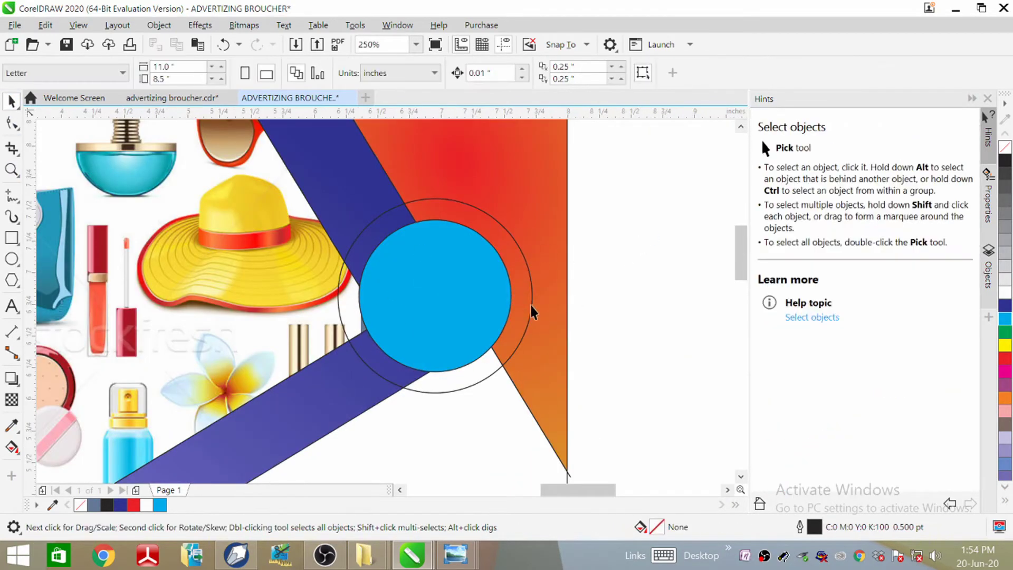
{"action": "left_click", "coordinate": [533, 314]}
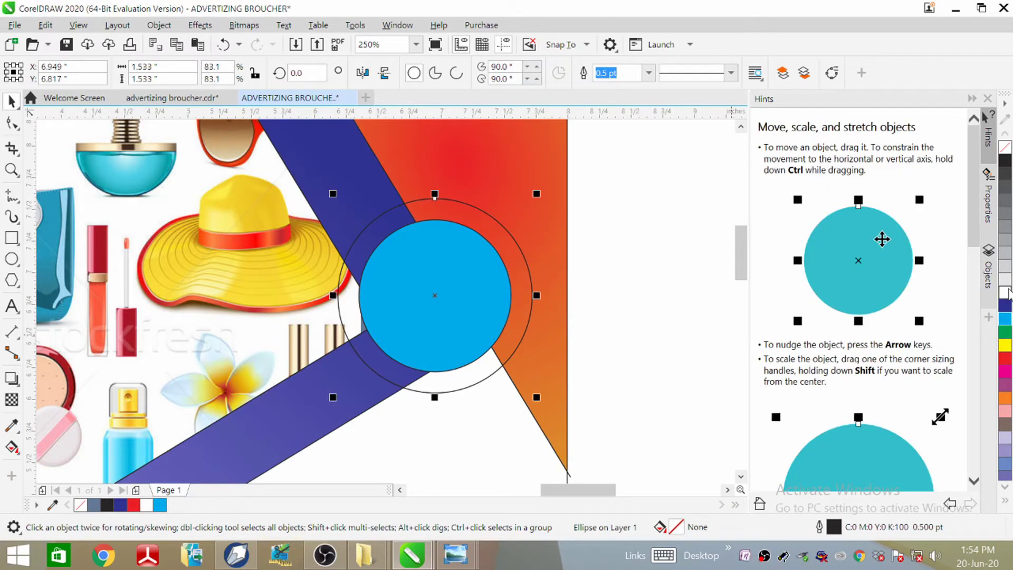
{"action": "left_click", "coordinate": [1005, 291]}
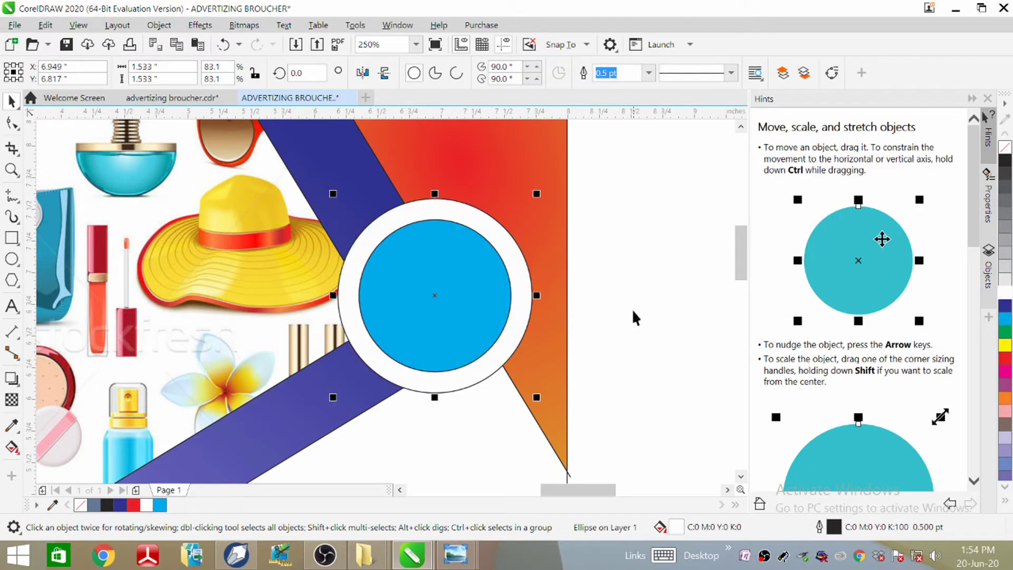
Change the inner circle's fill to the slate blue C40 M20 Y0 K40.
{"action": "left_click", "coordinate": [426, 335]}
{"action": "left_click", "coordinate": [95, 505]}
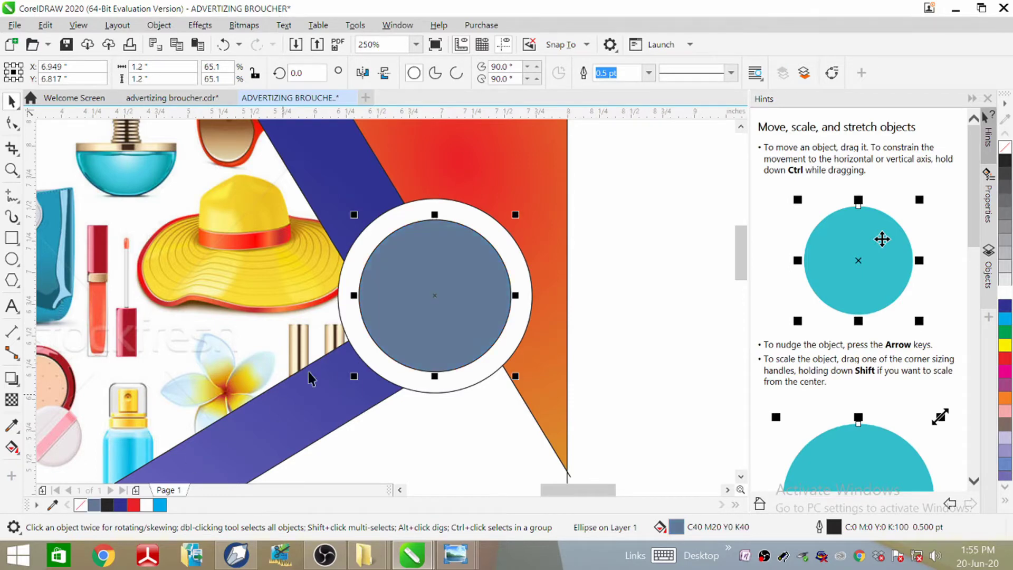
{"action": "left_click", "coordinate": [680, 229]}
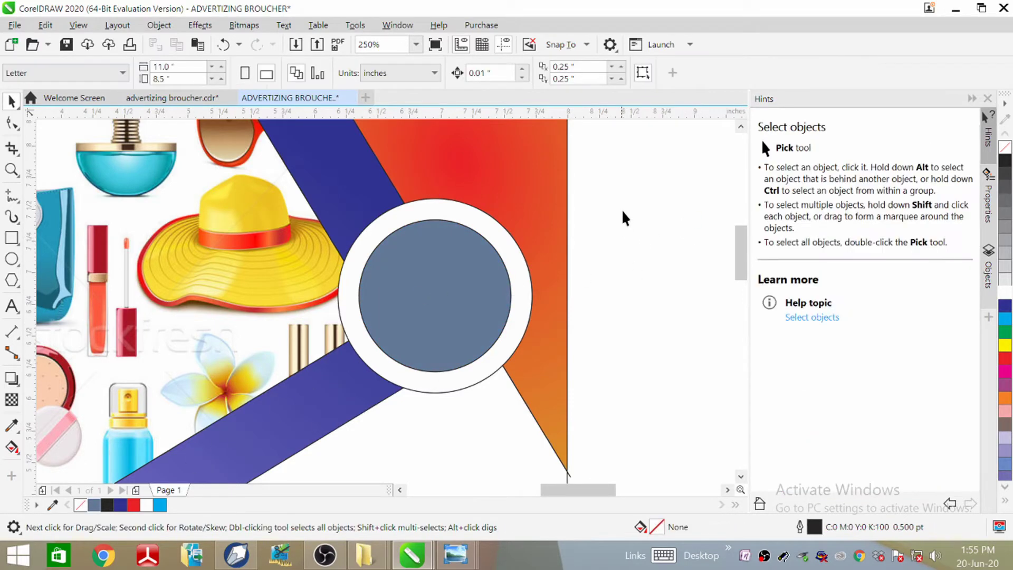
{"action": "scroll", "coordinate": [646, 215], "scroll_direction": "down", "scroll_amount": 3}
{"action": "scroll", "coordinate": [648, 228], "scroll_direction": "up", "scroll_amount": 3}
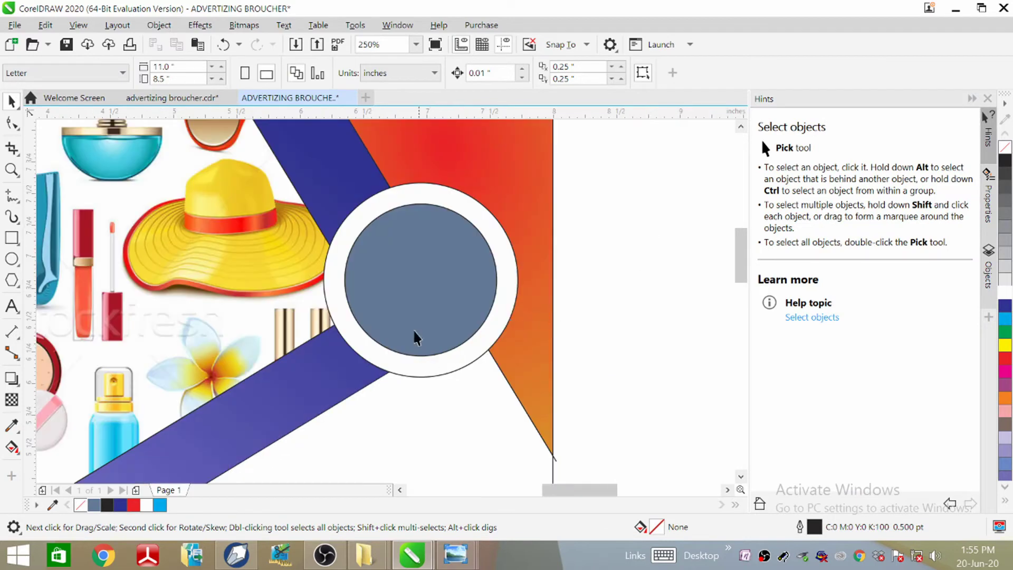
Group the white outer circle with the slate blue inner circle.
{"action": "left_click", "coordinate": [504, 332]}
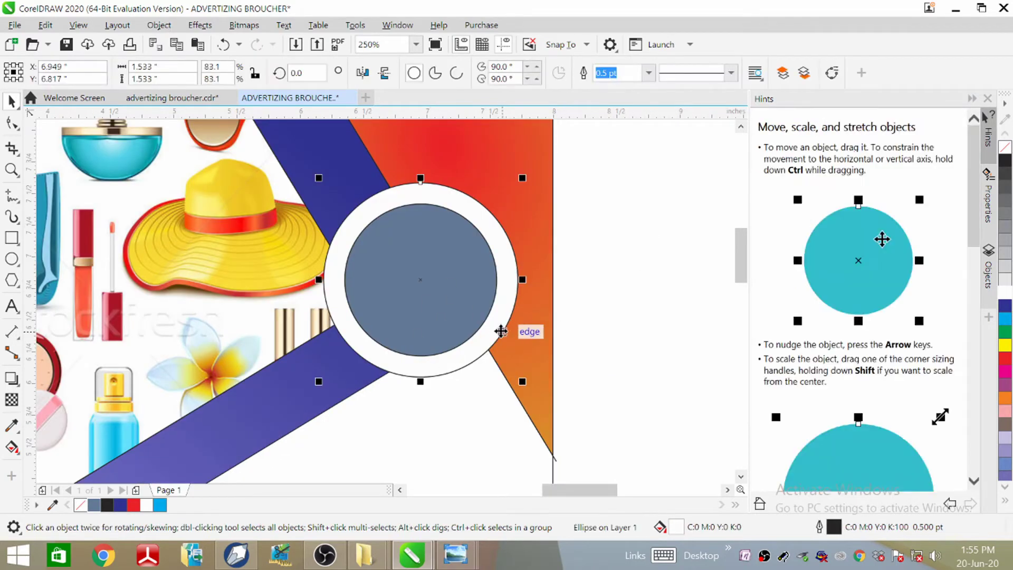
{"action": "left_click", "coordinate": [473, 318], "text": "shift"}
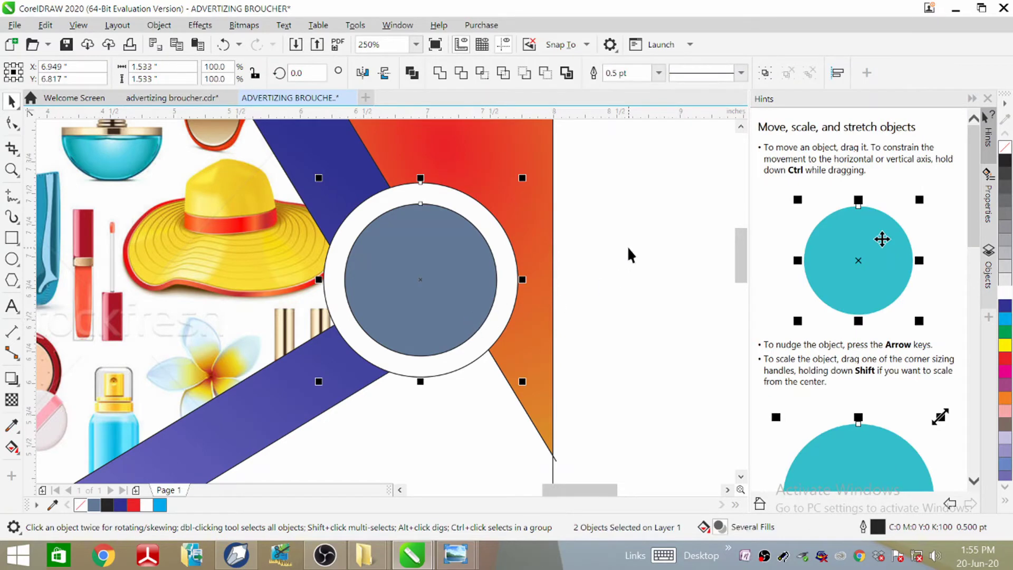
{"action": "right_click", "coordinate": [449, 272]}
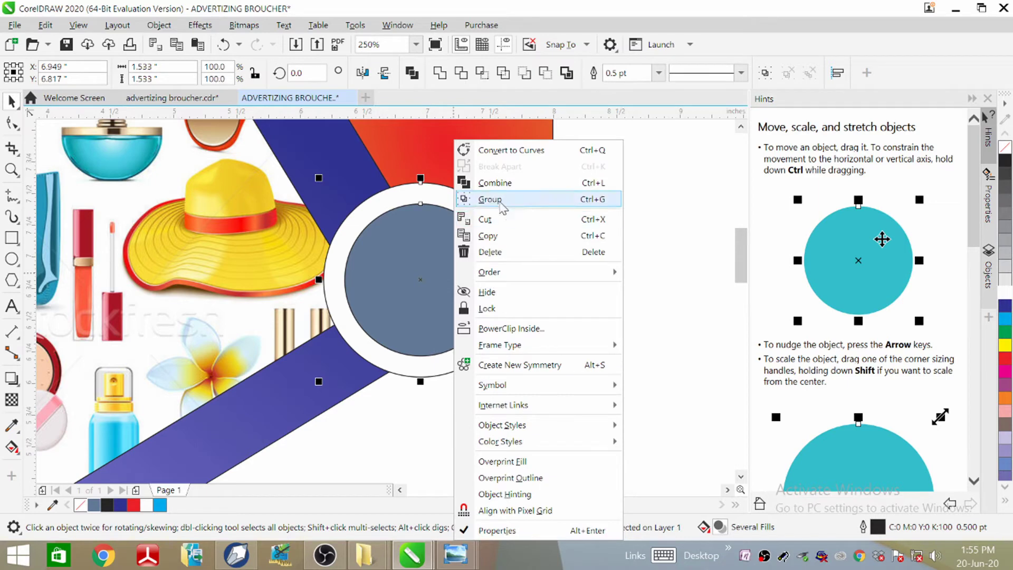
{"action": "left_click", "coordinate": [508, 199]}
{"action": "scroll", "coordinate": [632, 203], "scroll_direction": "down", "scroll_amount": 2}
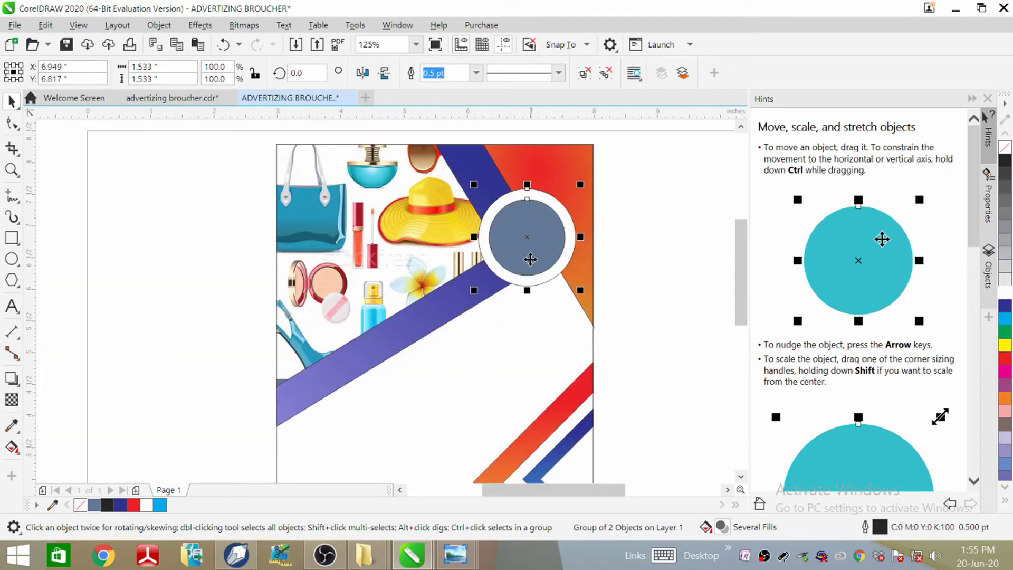
Try moving the circle group down to the lower end of the blue band, and undo each move.
{"action": "left_click_drag", "start_coordinate": [526, 237], "coordinate": [362, 359]}
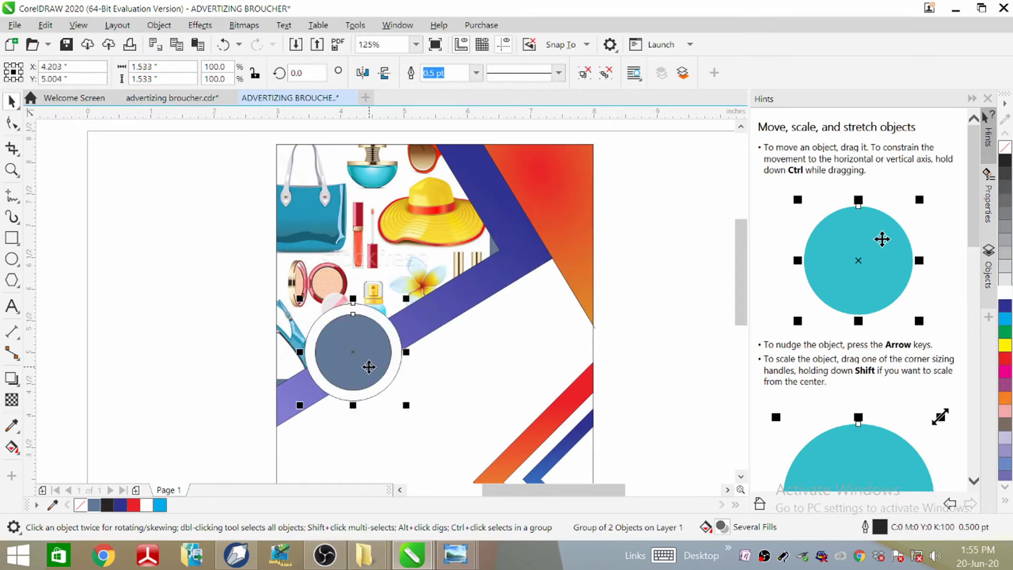
{"action": "key", "text": "ctrl+z"}
{"action": "right_click", "coordinate": [528, 228]}
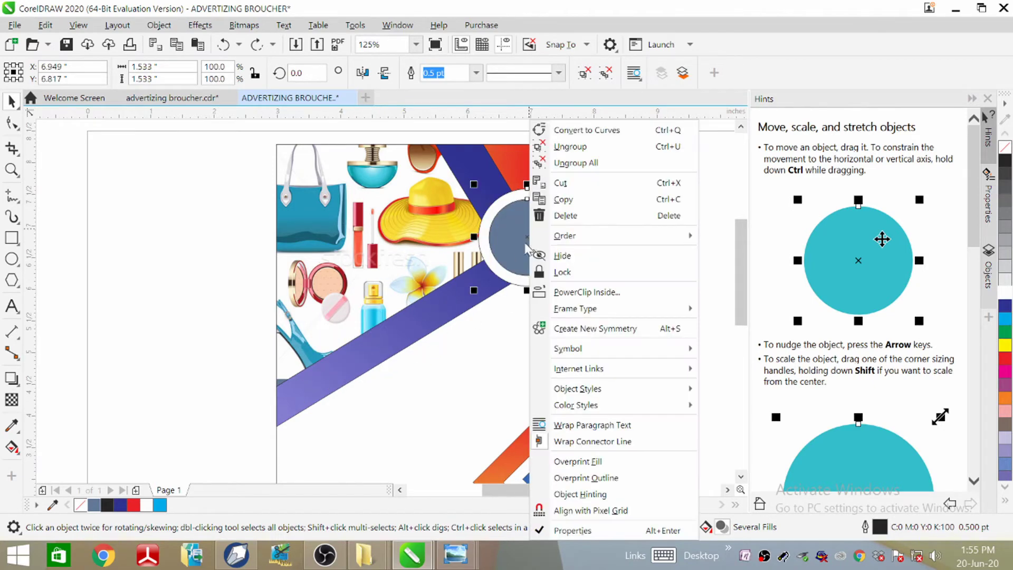
{"action": "key", "text": "Escape"}
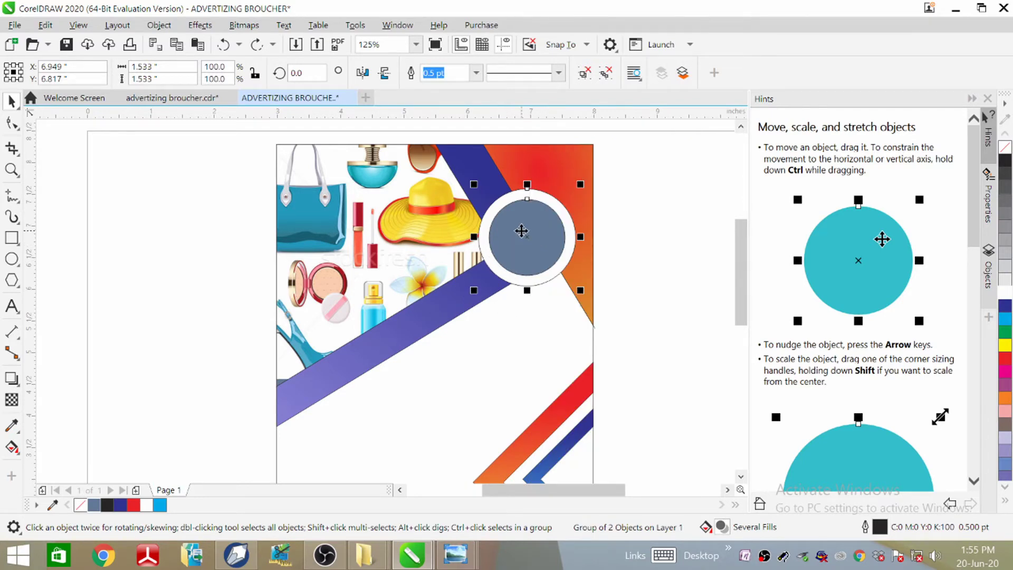
{"action": "left_click_drag", "start_coordinate": [521, 231], "coordinate": [339, 351]}
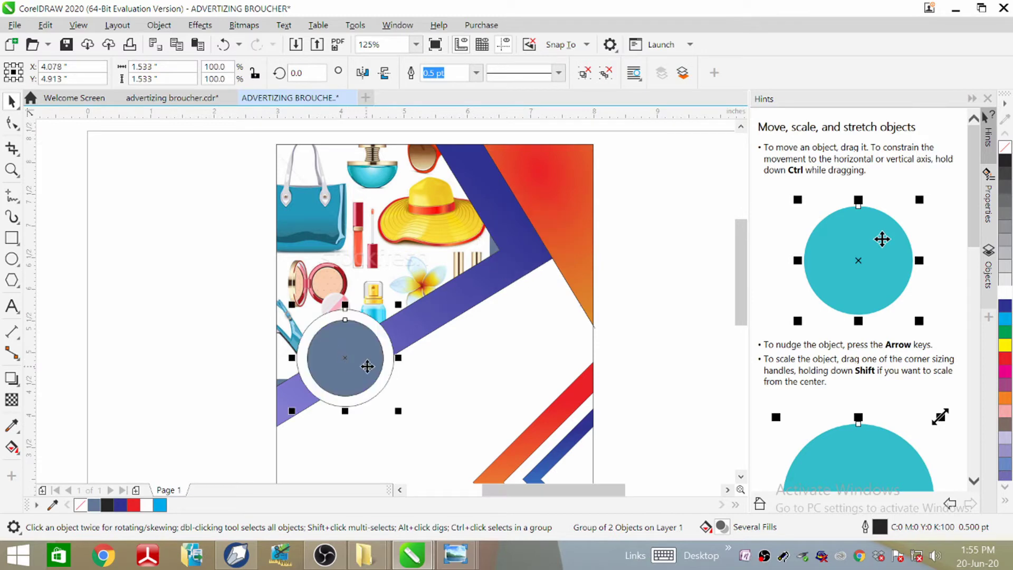
{"action": "key", "text": "ctrl+z"}
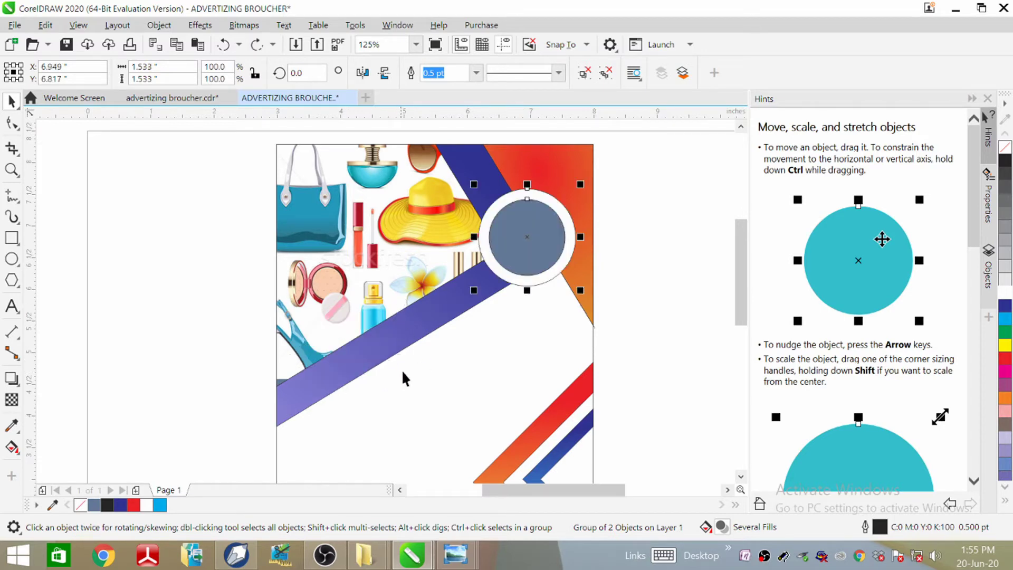
Place a copy of the circle group on the lower part of the blue band, scaled down to about 0.88 inch.
{"action": "left_click", "coordinate": [646, 261]}
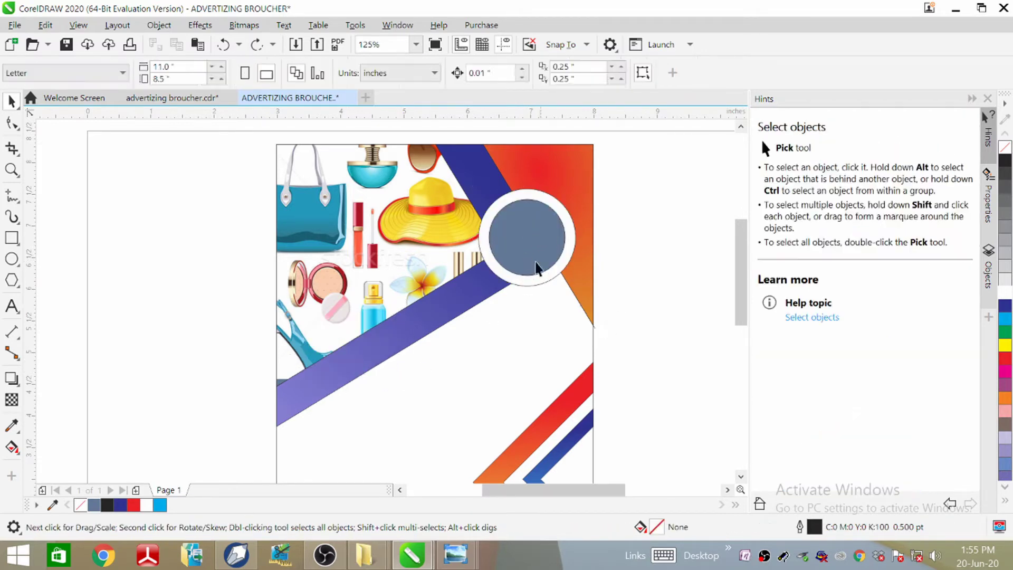
{"action": "left_click", "coordinate": [536, 263]}
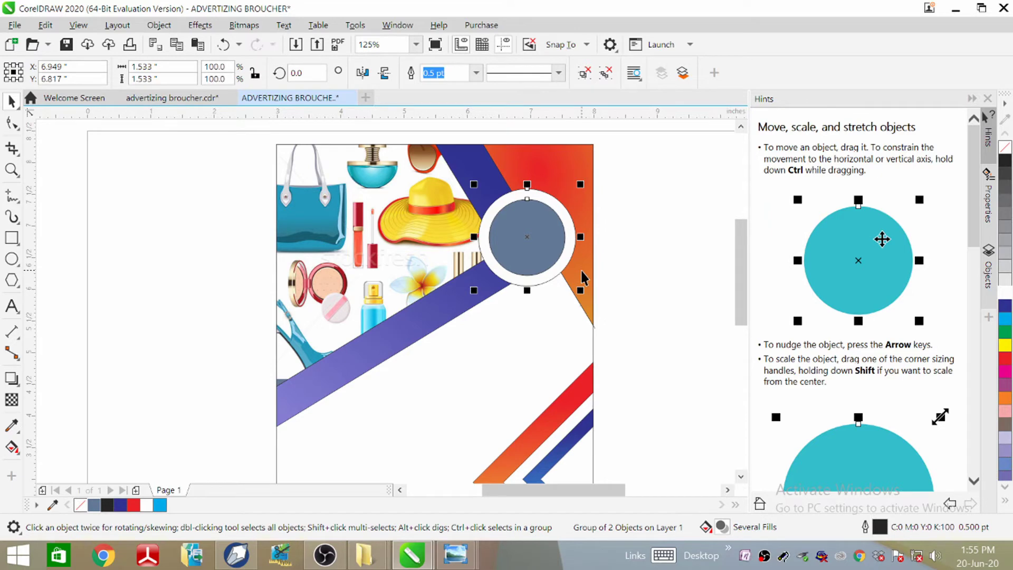
{"action": "left_click_drag", "start_coordinate": [536, 242], "coordinate": [379, 347]}
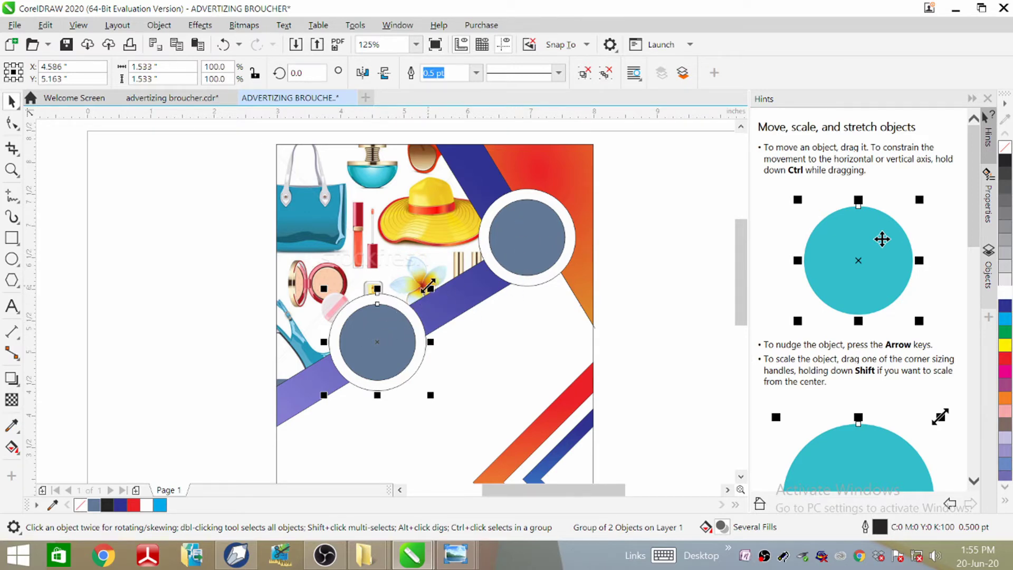
{"action": "left_click_drag", "start_coordinate": [428, 289], "coordinate": [385, 343]}
{"action": "left_click_drag", "start_coordinate": [340, 371], "coordinate": [333, 373]}
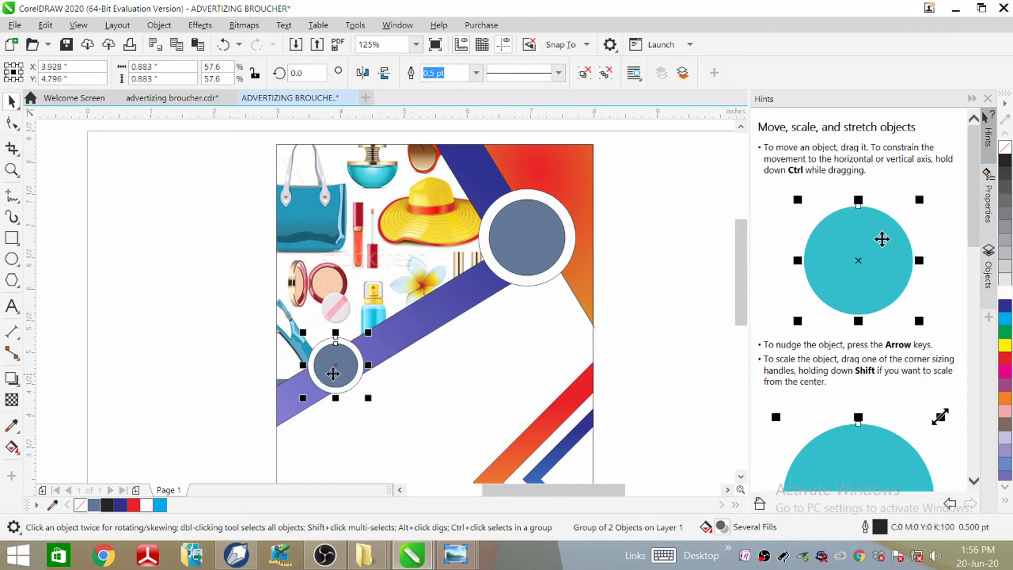
Check the circle sizes in the finished advertizing broucher.cdr and enlarge the copied circle group to about 1.24 inches from its center.
{"action": "left_click", "coordinate": [161, 98]}
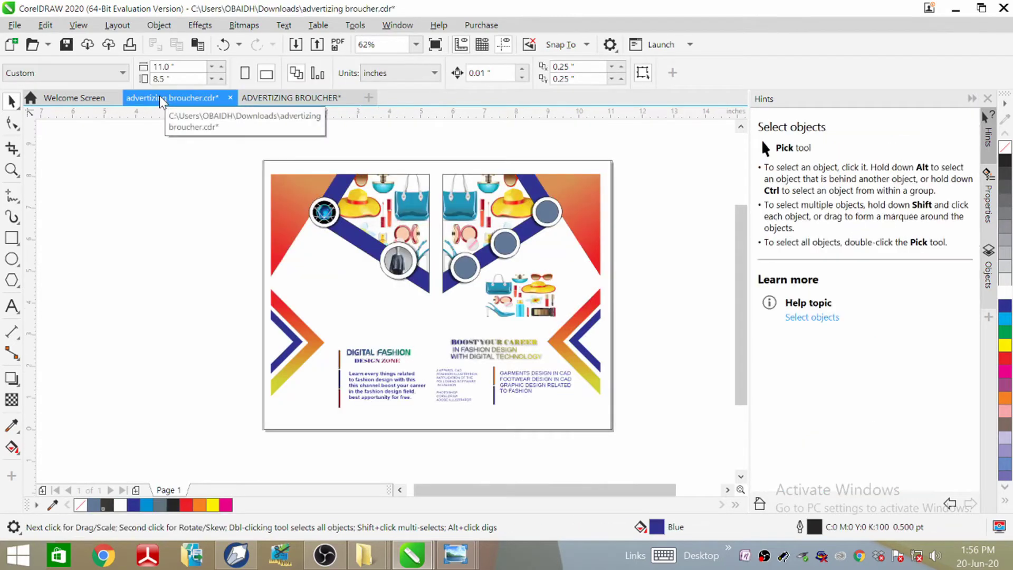
{"action": "left_click", "coordinate": [295, 98]}
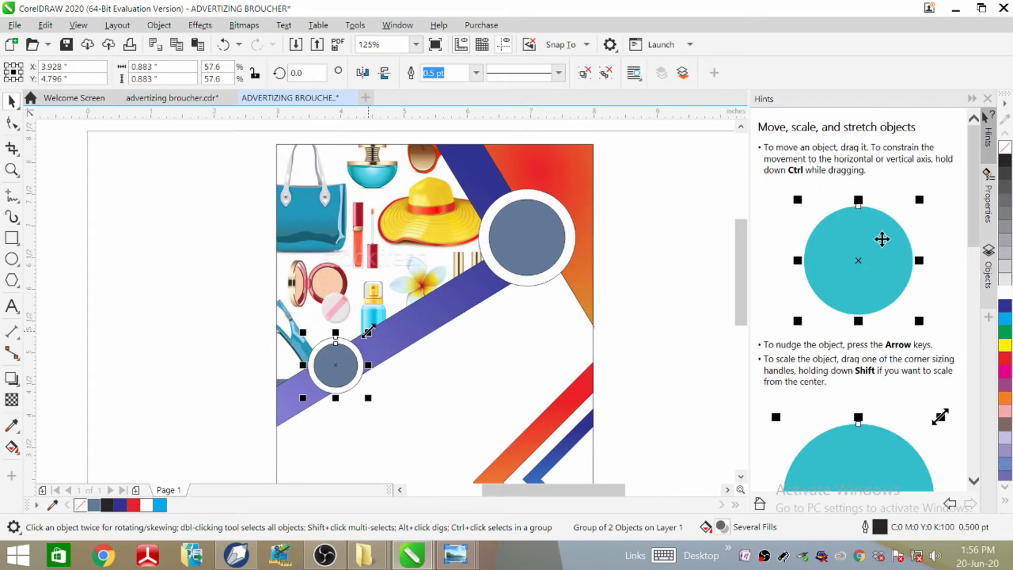
{"action": "left_click_drag", "start_coordinate": [368, 331], "coordinate": [379, 321]}
{"action": "scroll", "coordinate": [214, 290], "scroll_direction": "down", "scroll_amount": 2}
{"action": "scroll", "coordinate": [292, 346], "scroll_direction": "up", "scroll_amount": 2}
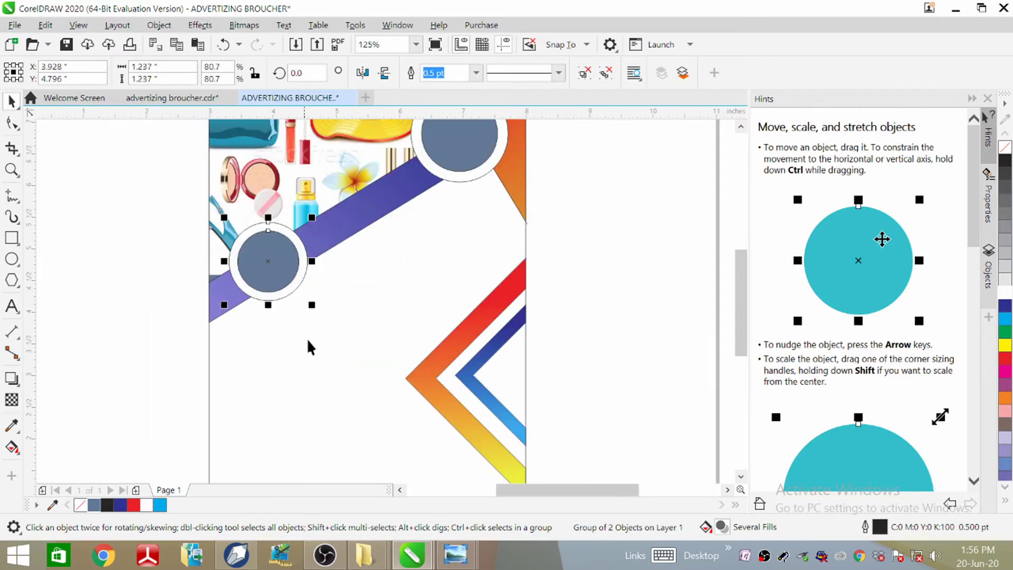
{"action": "scroll", "coordinate": [323, 359], "scroll_direction": "down", "scroll_amount": 2}
{"action": "scroll", "coordinate": [323, 360], "scroll_direction": "up", "scroll_amount": 2}
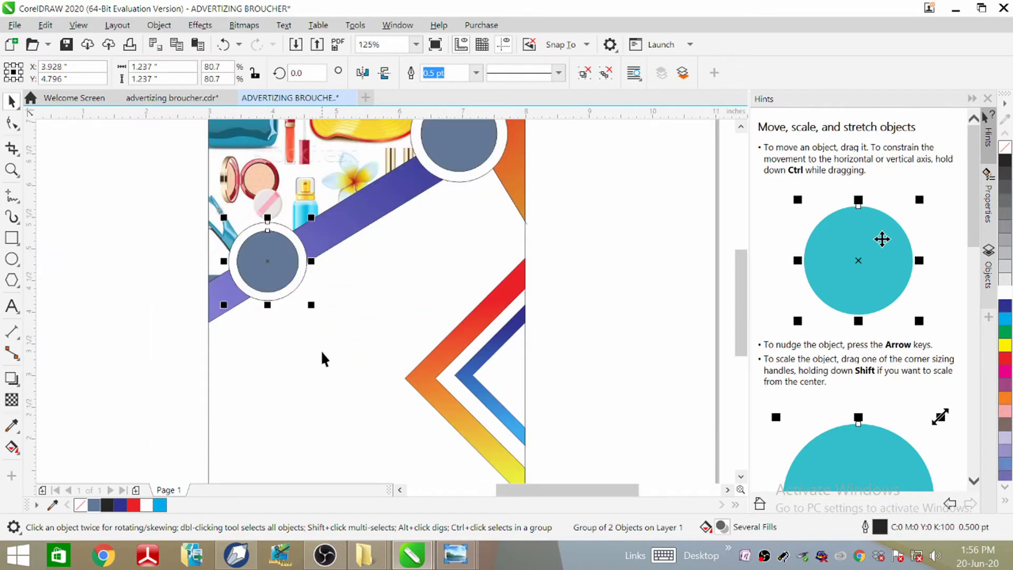
{"action": "scroll", "coordinate": [323, 359], "scroll_direction": "down", "scroll_amount": 2}
{"action": "left_click", "coordinate": [612, 224]}
{"action": "scroll", "coordinate": [400, 272], "scroll_direction": "up", "scroll_amount": 2}
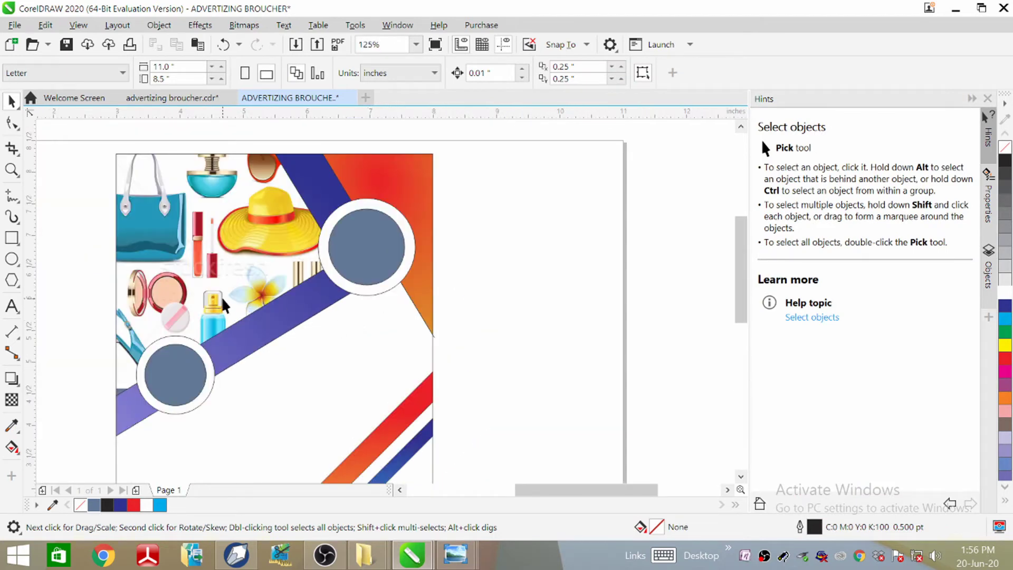
Ungroup the large circle pair at the upper end of the blue band.
{"action": "left_click", "coordinate": [372, 255]}
{"action": "right_click", "coordinate": [371, 253]}
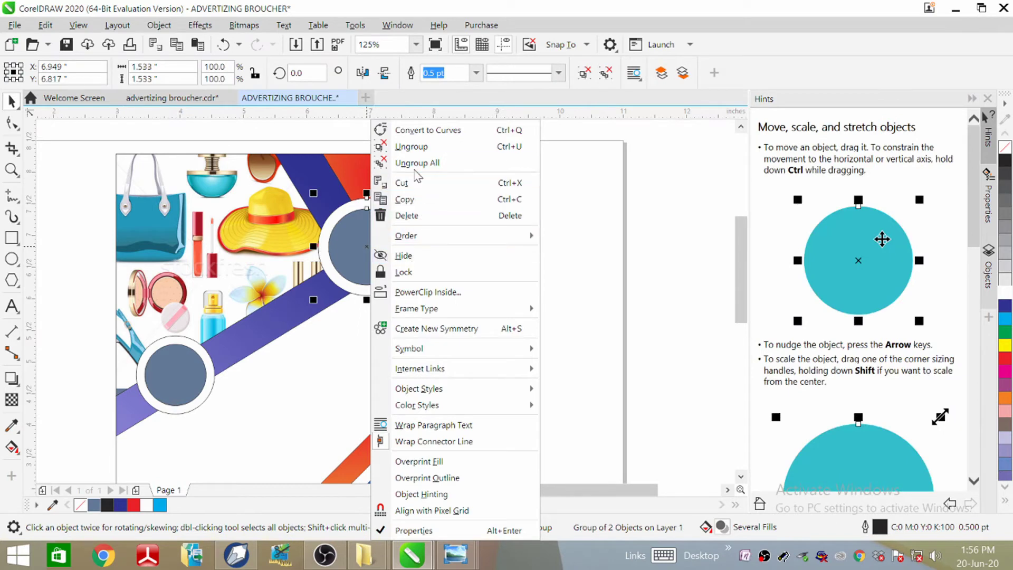
{"action": "left_click", "coordinate": [411, 146]}
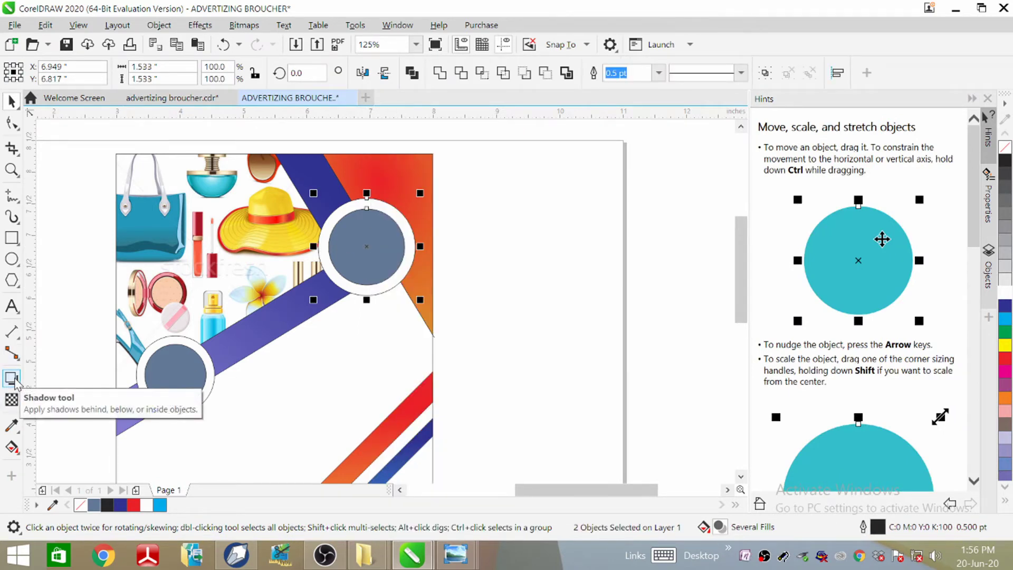
Give the large white outer circle a Flat Bottom Left drop shadow, pulled in to offsets of about -0.036 and -0.042 inch.
{"action": "left_click", "coordinate": [13, 379]}
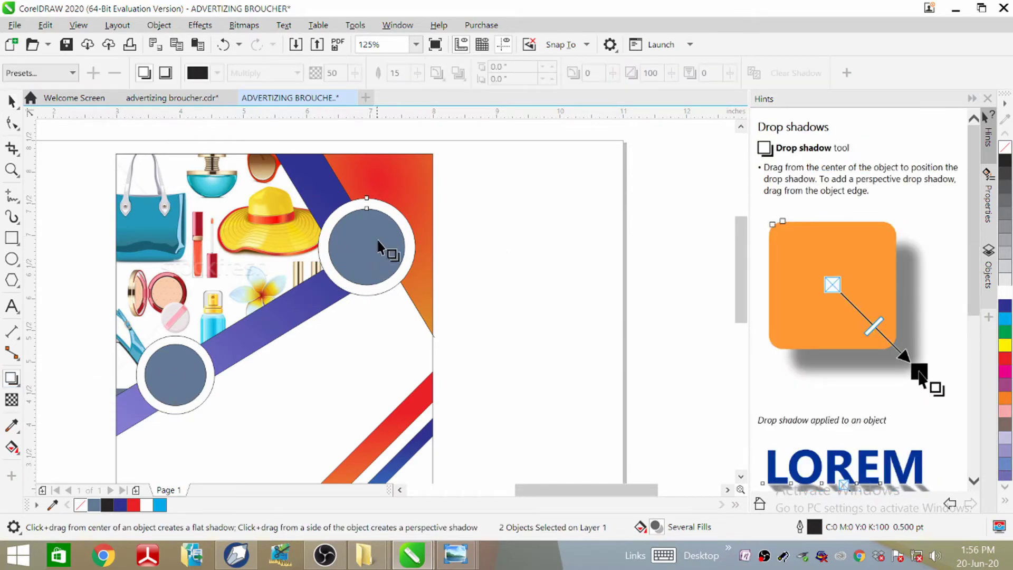
{"action": "left_click", "coordinate": [565, 233]}
{"action": "left_click", "coordinate": [413, 265]}
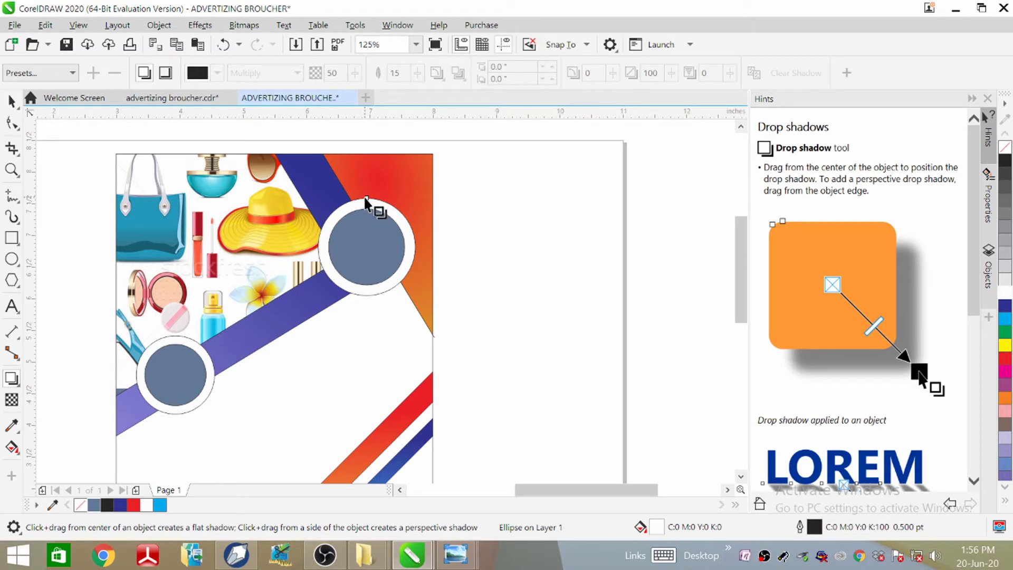
{"action": "left_click_drag", "start_coordinate": [366, 206], "coordinate": [361, 315]}
{"action": "scroll", "coordinate": [363, 285], "scroll_direction": "up", "scroll_amount": 2}
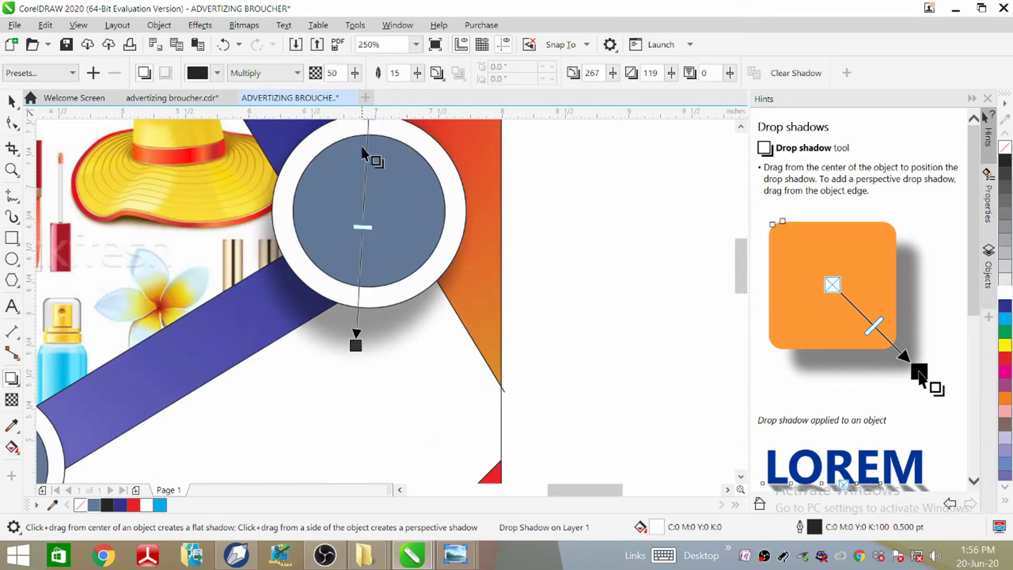
{"action": "left_click", "coordinate": [73, 76]}
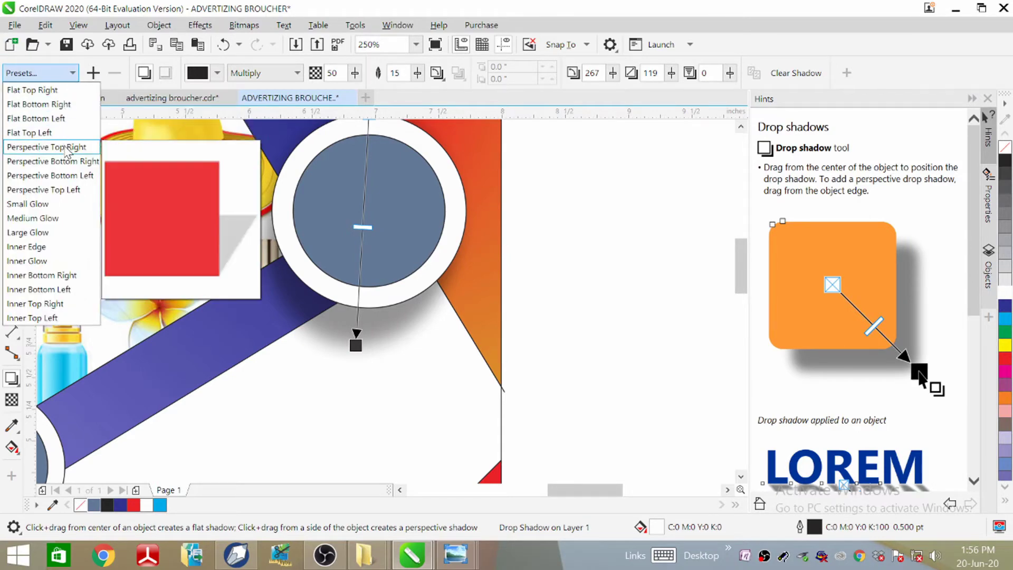
{"action": "left_click", "coordinate": [63, 118]}
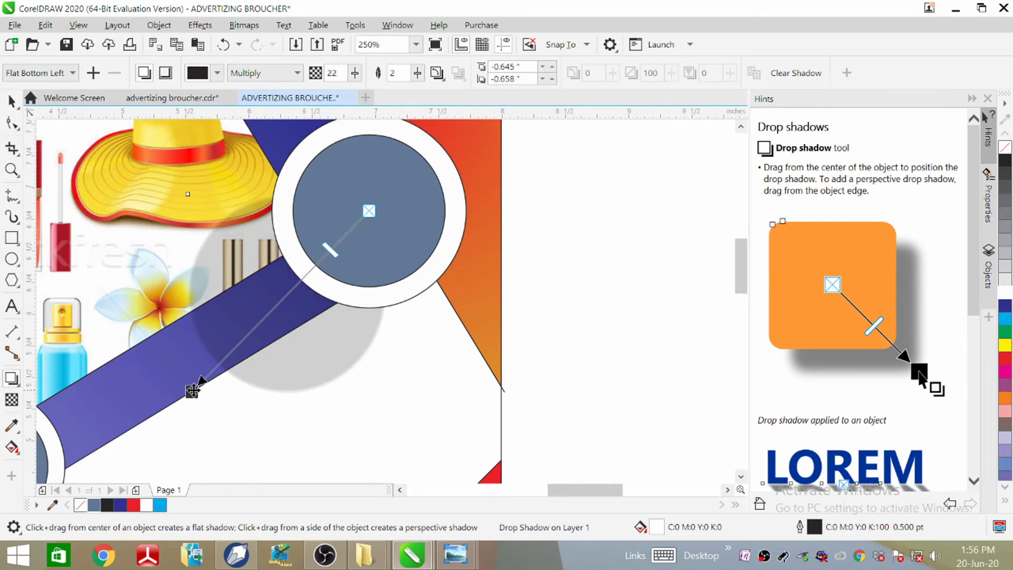
{"action": "left_click_drag", "start_coordinate": [192, 390], "coordinate": [281, 313]}
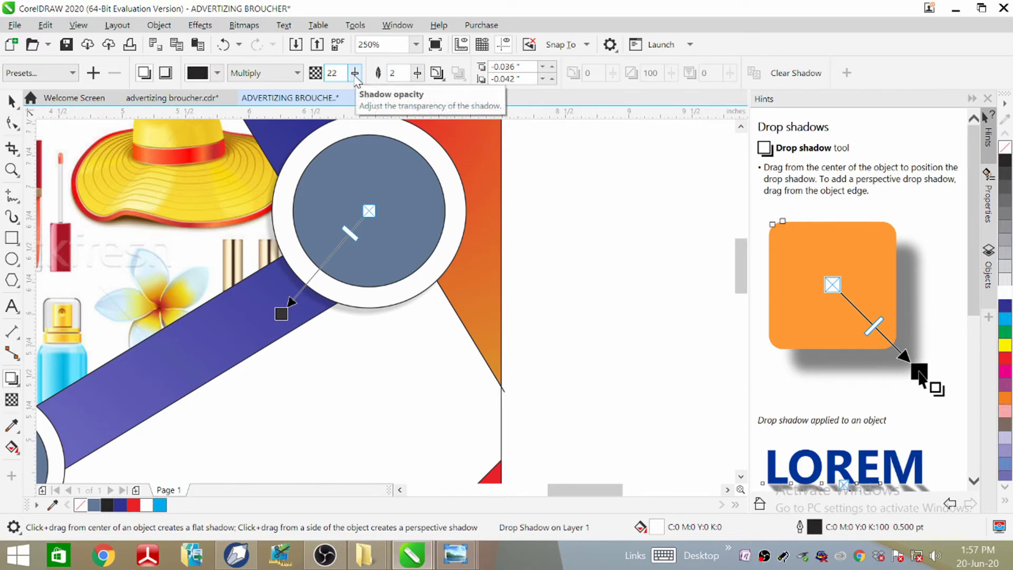
Set the large circle's shadow opacity to 71 and its feathering to 9.
{"action": "left_click", "coordinate": [354, 74]}
{"action": "mouse_move", "coordinate": [359, 100]}
{"action": "left_mouse_down"}
{"action": "mouse_move", "coordinate": [413, 100]}
{"action": "mouse_move", "coordinate": [354, 105]}
{"action": "left_mouse_up"}
{"action": "left_click", "coordinate": [417, 74]}
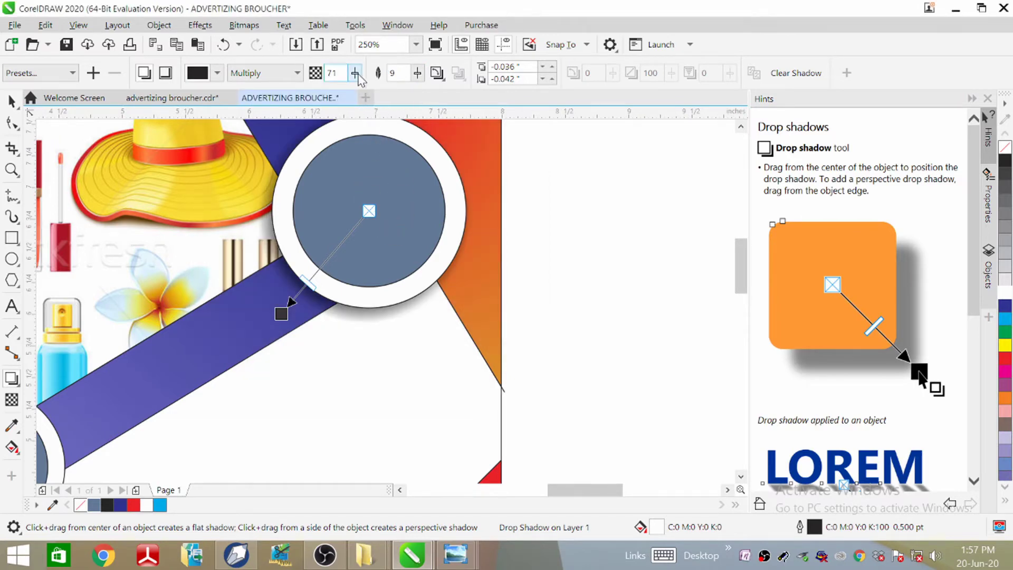
{"action": "left_click", "coordinate": [417, 75]}
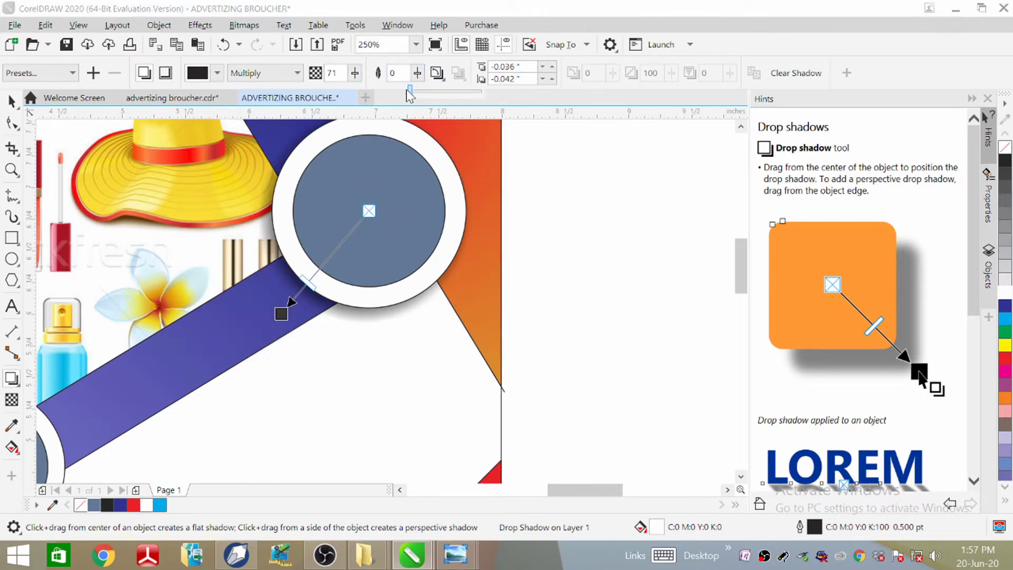
{"action": "left_click_drag", "start_coordinate": [408, 95], "coordinate": [410, 96]}
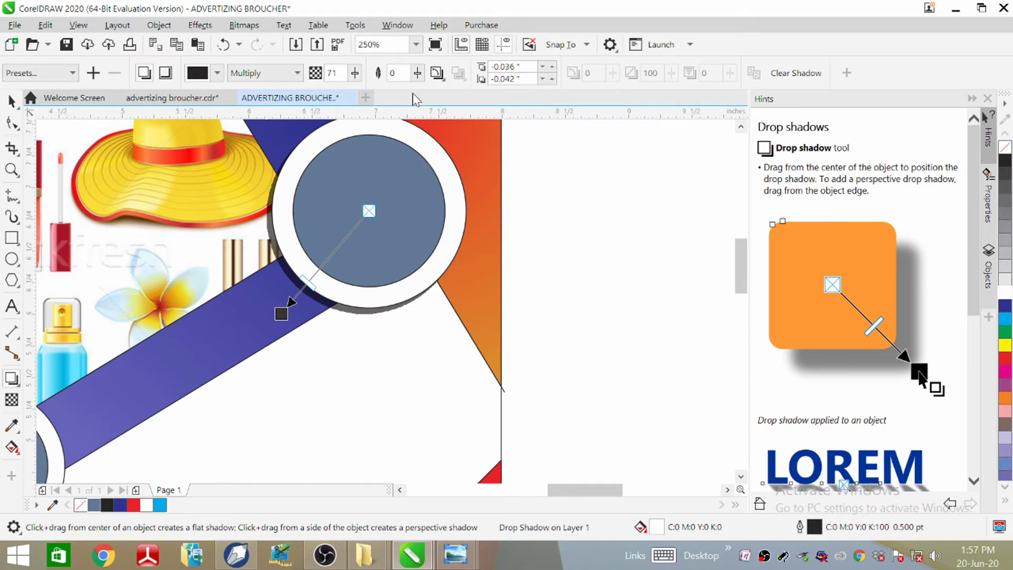
{"action": "left_click", "coordinate": [417, 75]}
{"action": "left_click_drag", "start_coordinate": [422, 98], "coordinate": [427, 99]}
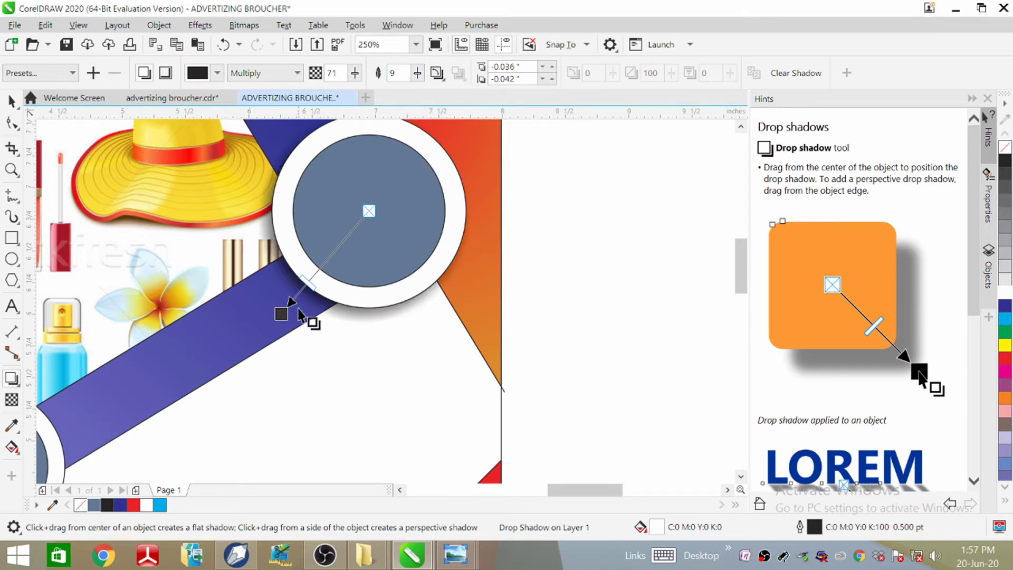
Reposition the large circle's drop shadow to offsets of about -0.025 and -0.034 inch.
{"action": "left_click_drag", "start_coordinate": [284, 309], "coordinate": [288, 304]}
{"action": "key", "text": "ctrl+z"}
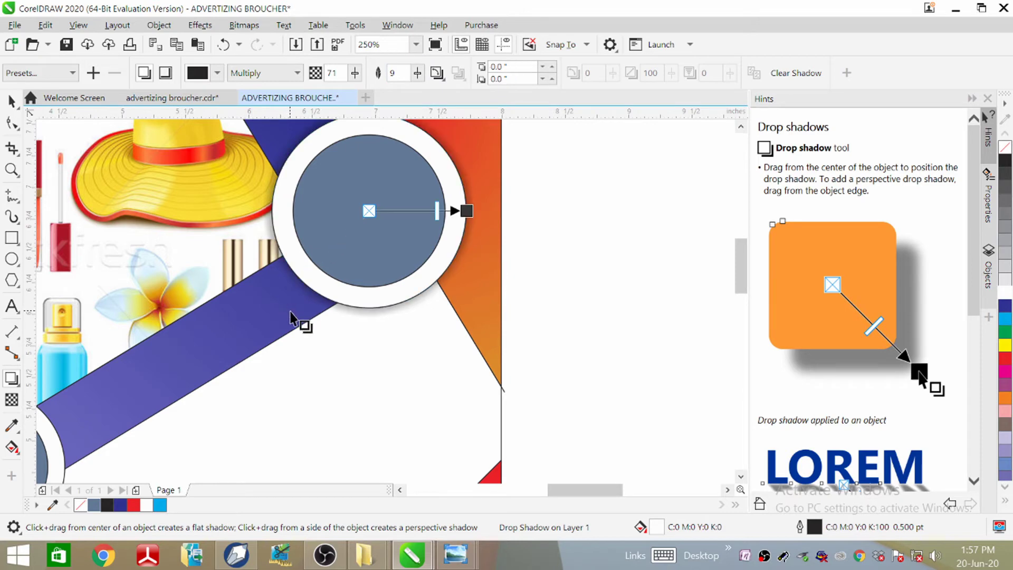
{"action": "left_click_drag", "start_coordinate": [459, 209], "coordinate": [294, 314]}
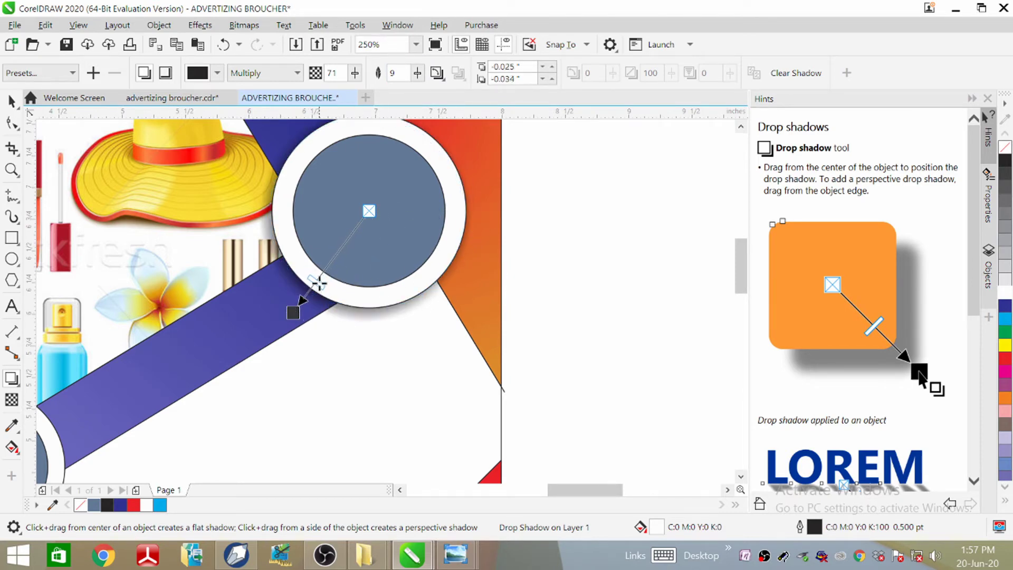
{"action": "left_click", "coordinate": [358, 345]}
{"action": "scroll", "coordinate": [529, 201], "scroll_direction": "down", "scroll_amount": 4}
{"action": "scroll", "coordinate": [509, 198], "scroll_direction": "up", "scroll_amount": 2}
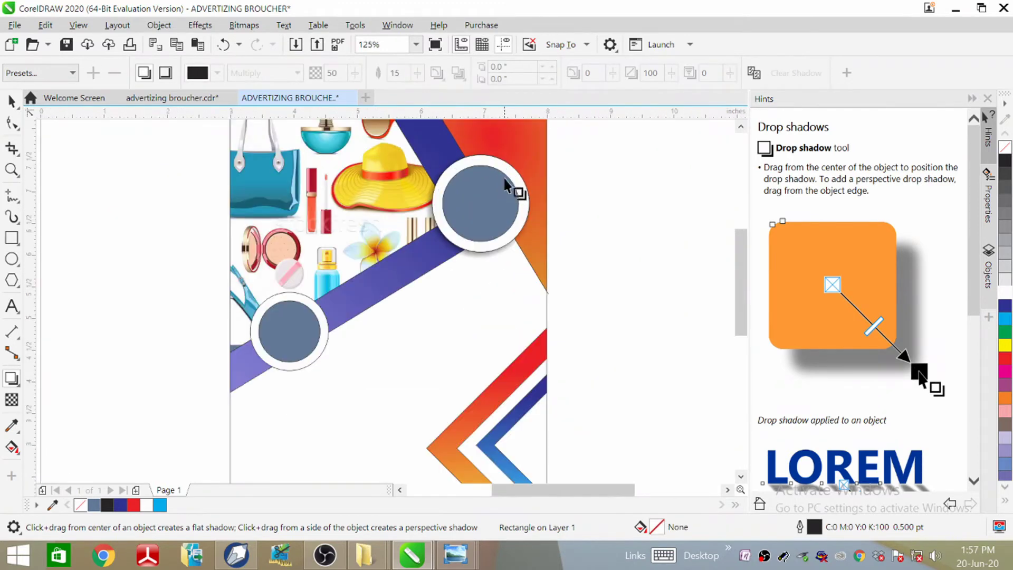
Try adding a drop shadow to the large slate blue inner circle, and undo each attempt.
{"action": "left_click", "coordinate": [493, 198]}
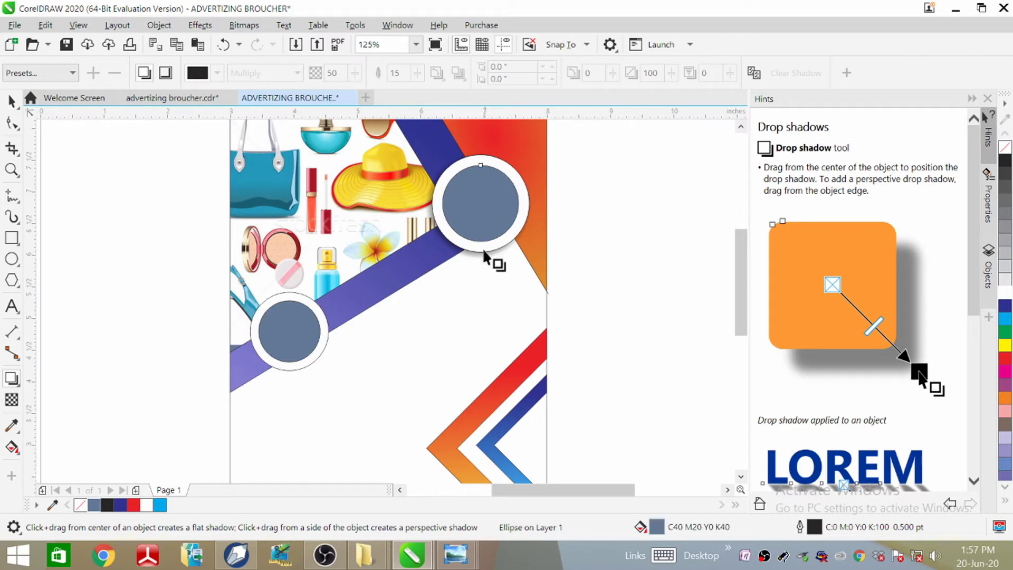
{"action": "left_click_drag", "start_coordinate": [480, 165], "coordinate": [460, 264]}
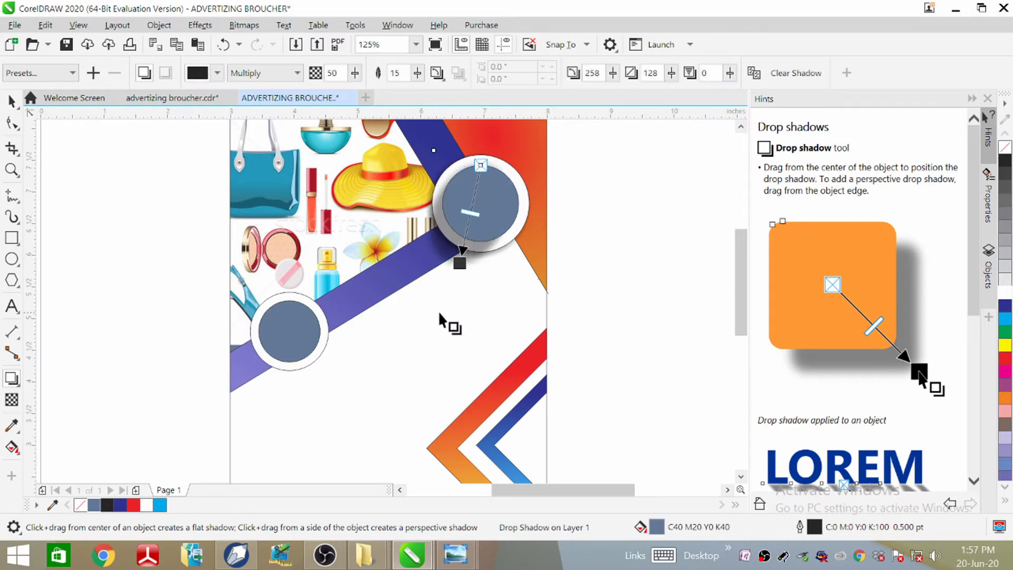
{"action": "key", "text": "ctrl+z"}
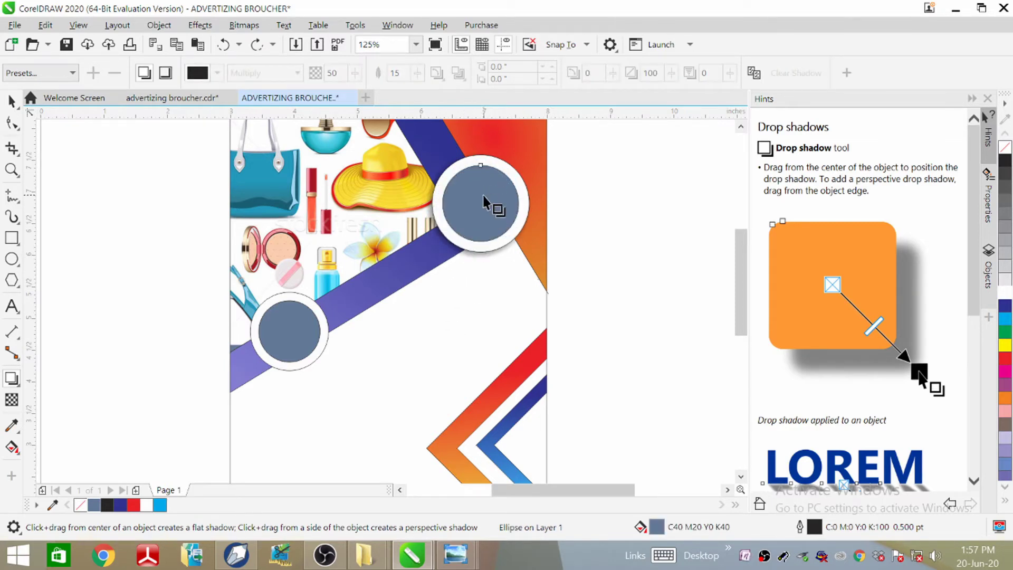
{"action": "left_click_drag", "start_coordinate": [480, 203], "coordinate": [519, 203]}
{"action": "key", "text": "ctrl+z"}
Ungroup the smaller circle pair on the lower part of the blue band.
{"action": "left_click", "coordinate": [11, 100]}
{"action": "left_click", "coordinate": [308, 333]}
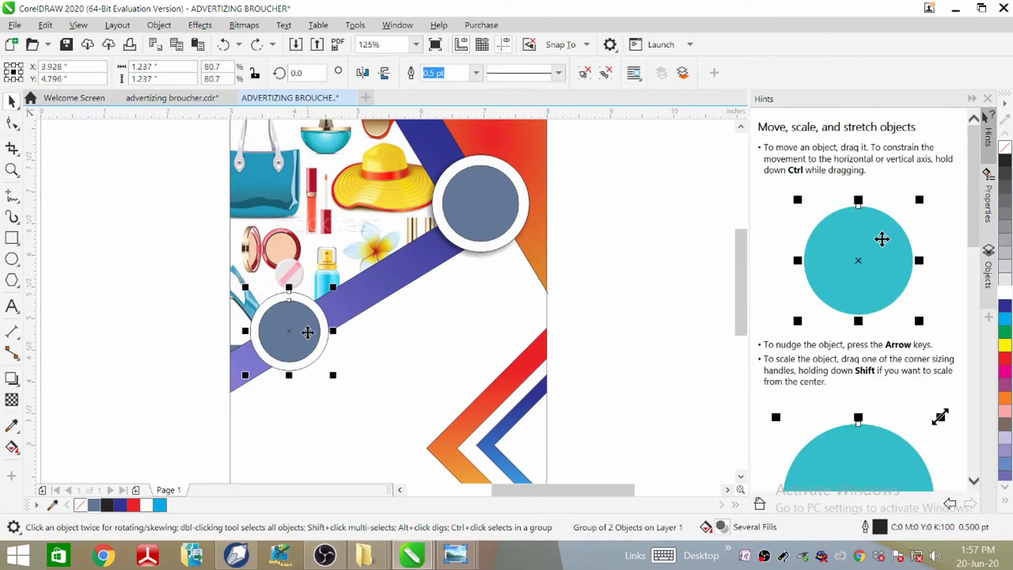
{"action": "right_click", "coordinate": [310, 334]}
{"action": "left_click", "coordinate": [359, 146]}
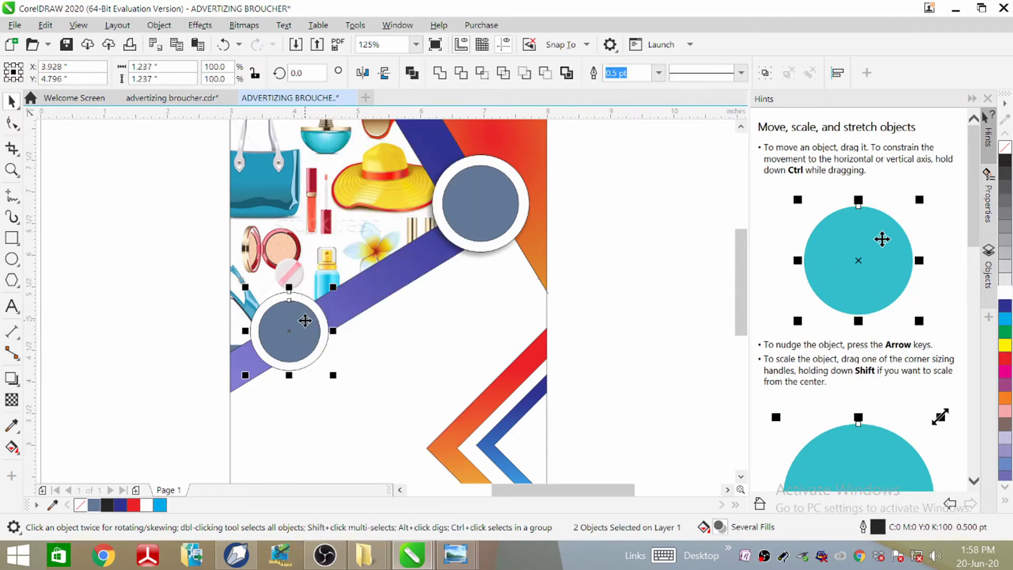
{"action": "left_click", "coordinate": [126, 319]}
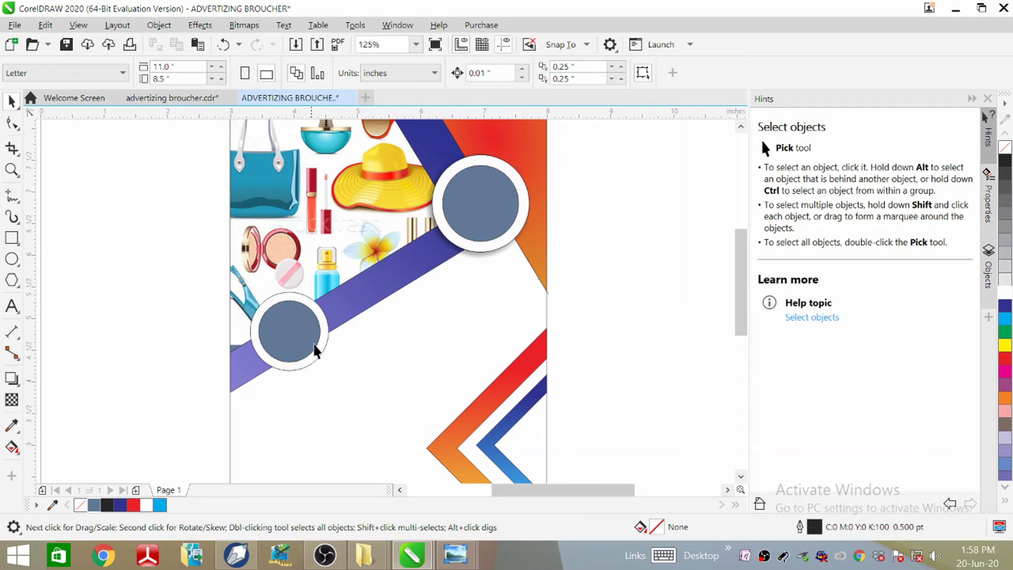
Give the smaller white outer circle a Flat Bottom Left drop shadow and pull it in close beneath the circle.
{"action": "left_click", "coordinate": [10, 379]}
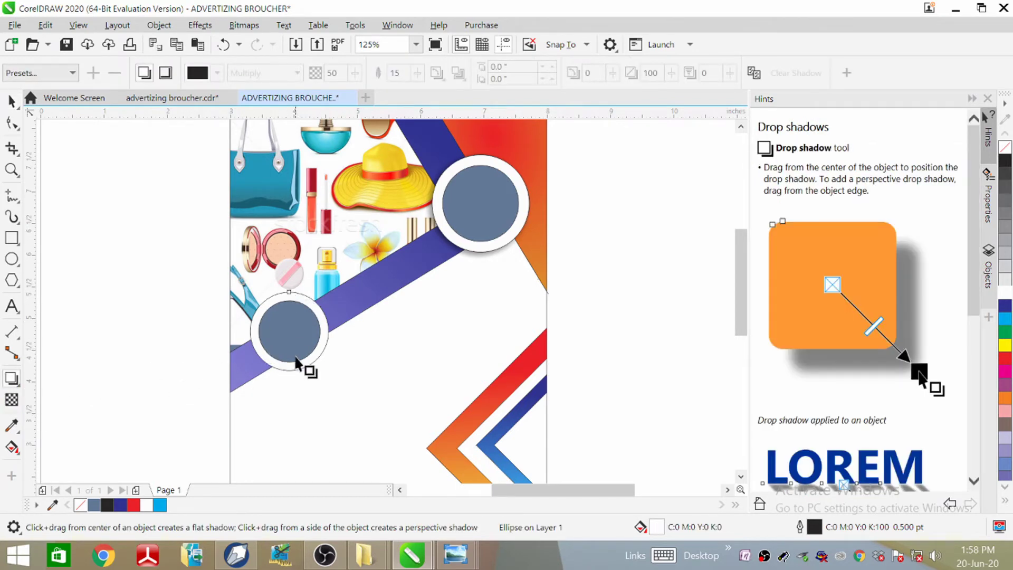
{"action": "left_click", "coordinate": [293, 306]}
{"action": "left_click_drag", "start_coordinate": [292, 303], "coordinate": [278, 379]}
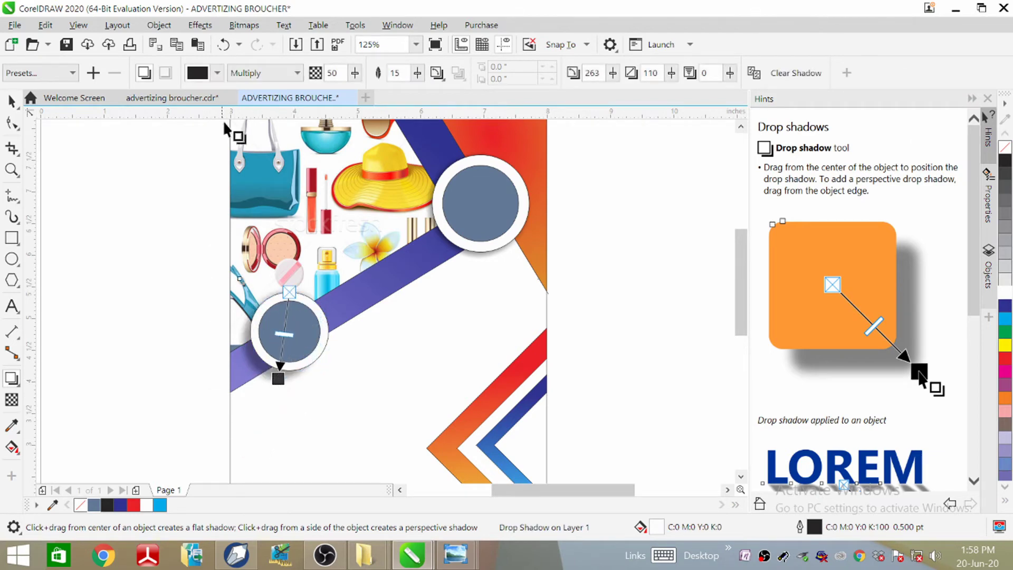
{"action": "left_click", "coordinate": [72, 74]}
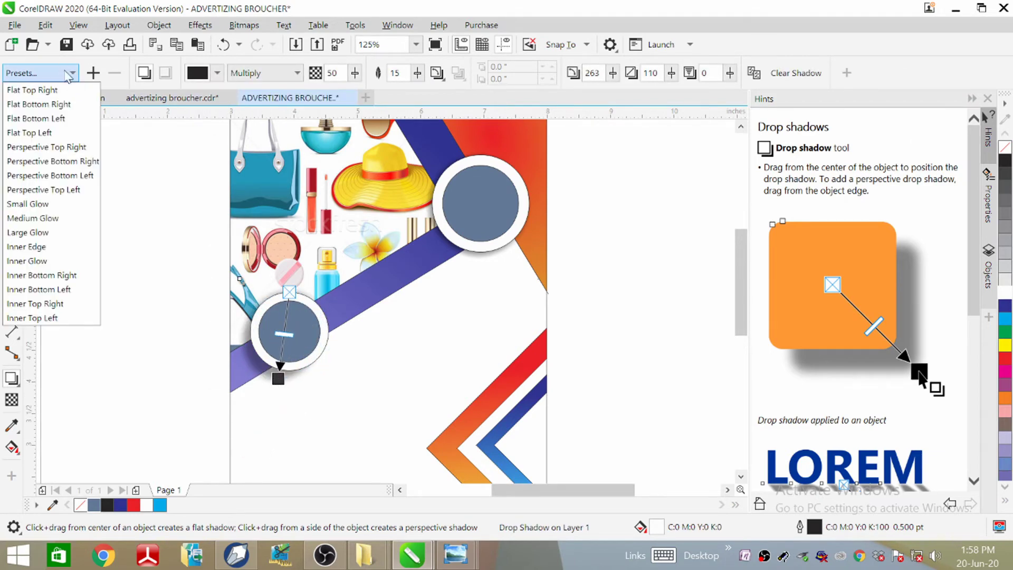
{"action": "left_click", "coordinate": [36, 118]}
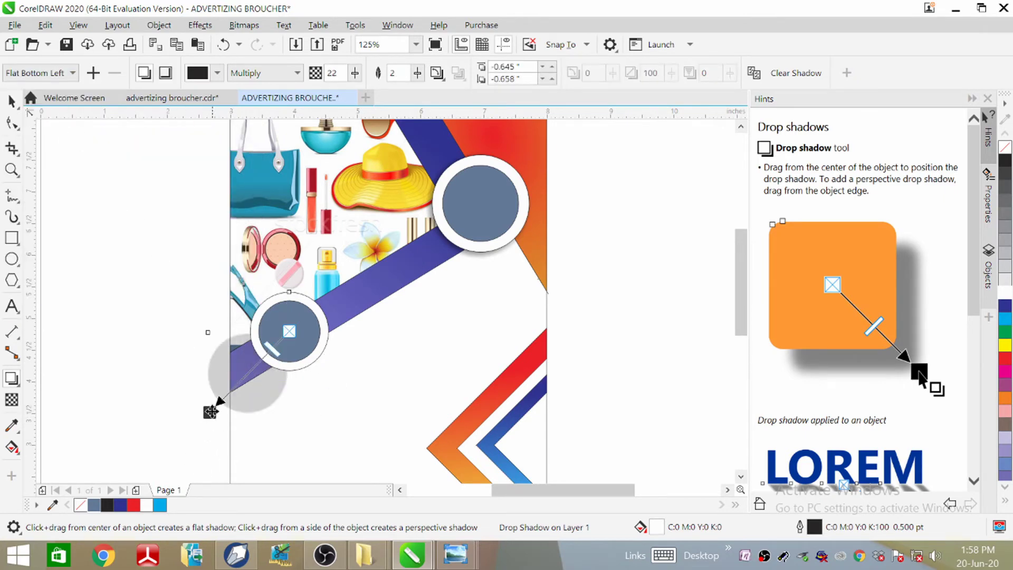
{"action": "left_click_drag", "start_coordinate": [211, 412], "coordinate": [249, 373]}
{"action": "left_click", "coordinate": [391, 358]}
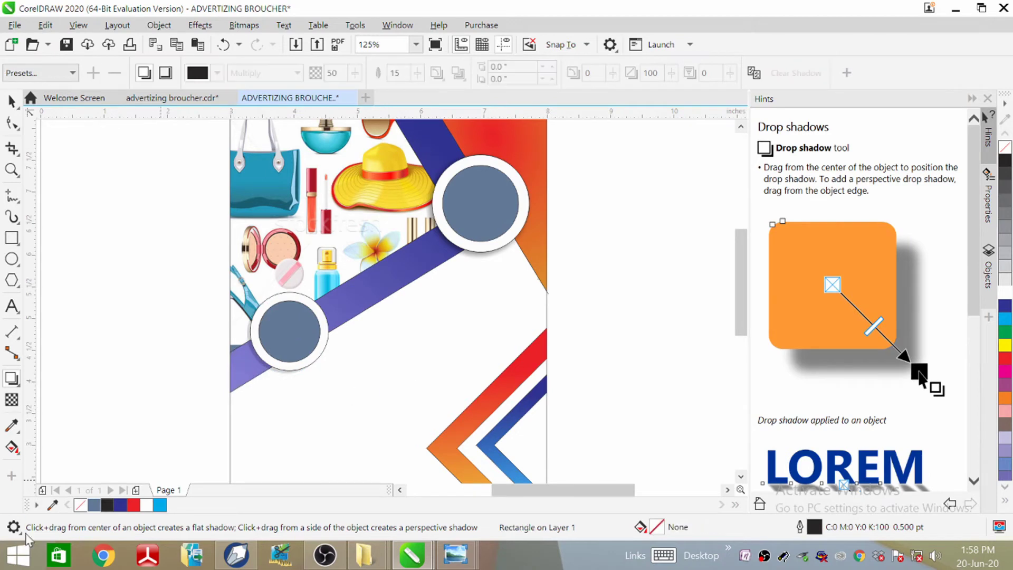
{"action": "scroll", "coordinate": [271, 316], "scroll_direction": "down", "scroll_amount": 3}
{"action": "scroll", "coordinate": [276, 287], "scroll_direction": "up", "scroll_amount": 2}
{"action": "scroll", "coordinate": [324, 249], "scroll_direction": "down", "scroll_amount": 1}
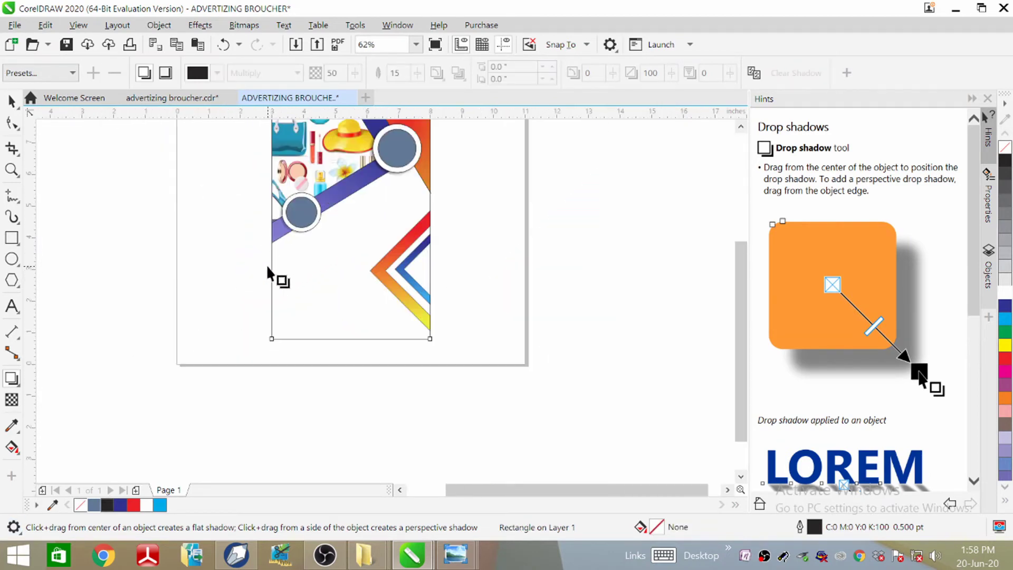
{"action": "scroll", "coordinate": [268, 267], "scroll_direction": "down", "scroll_amount": 1}
{"action": "scroll", "coordinate": [256, 264], "scroll_direction": "up", "scroll_amount": 1}
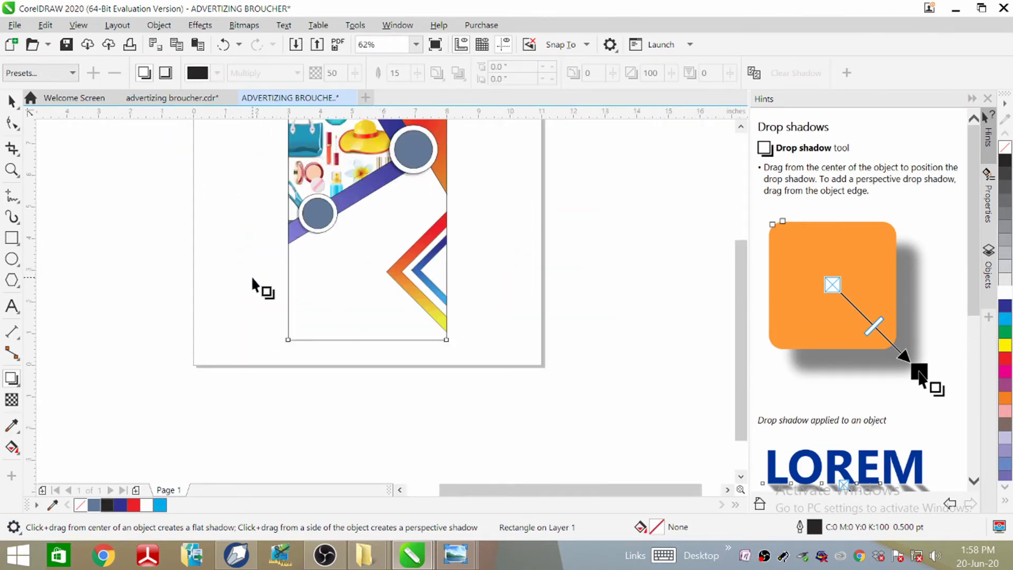
{"action": "scroll", "coordinate": [252, 285], "scroll_direction": "down", "scroll_amount": 1}
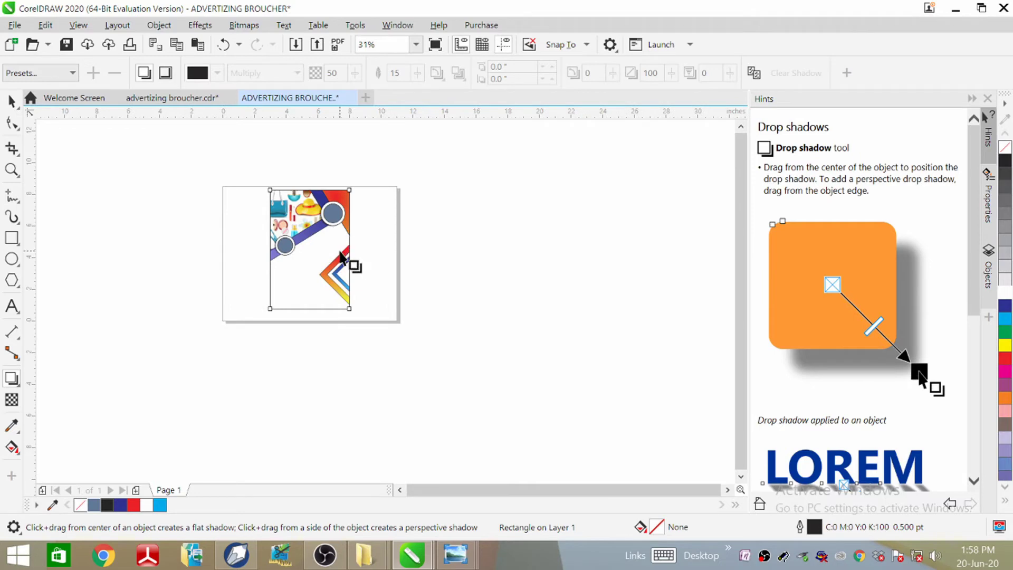
Import the Downloads images from "Digital 9166102_stock-vector-vector-female-summer-accessories" through "digitaldownload" and place them around the page.
{"action": "left_click", "coordinate": [16, 26]}
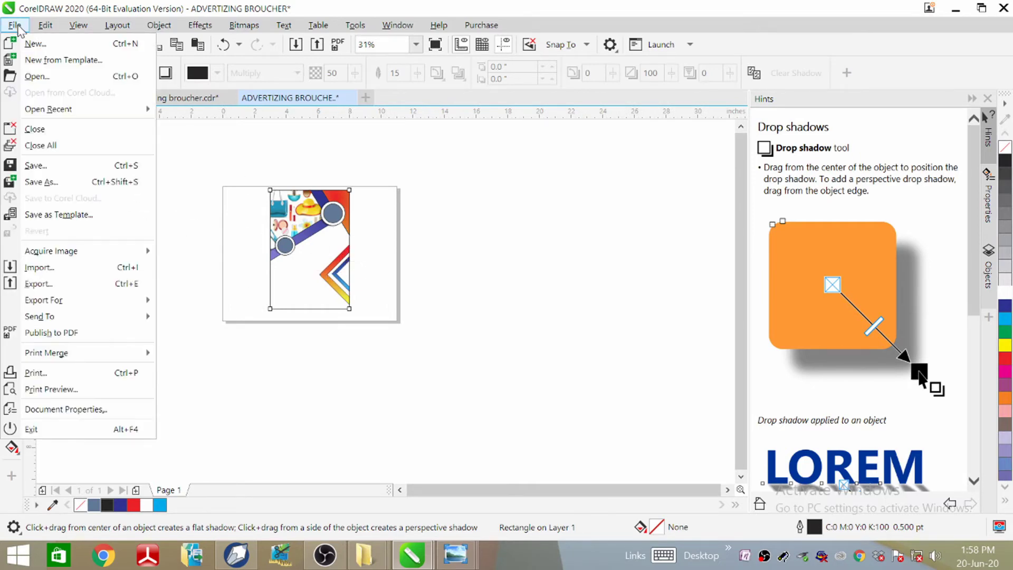
{"action": "left_click", "coordinate": [40, 267]}
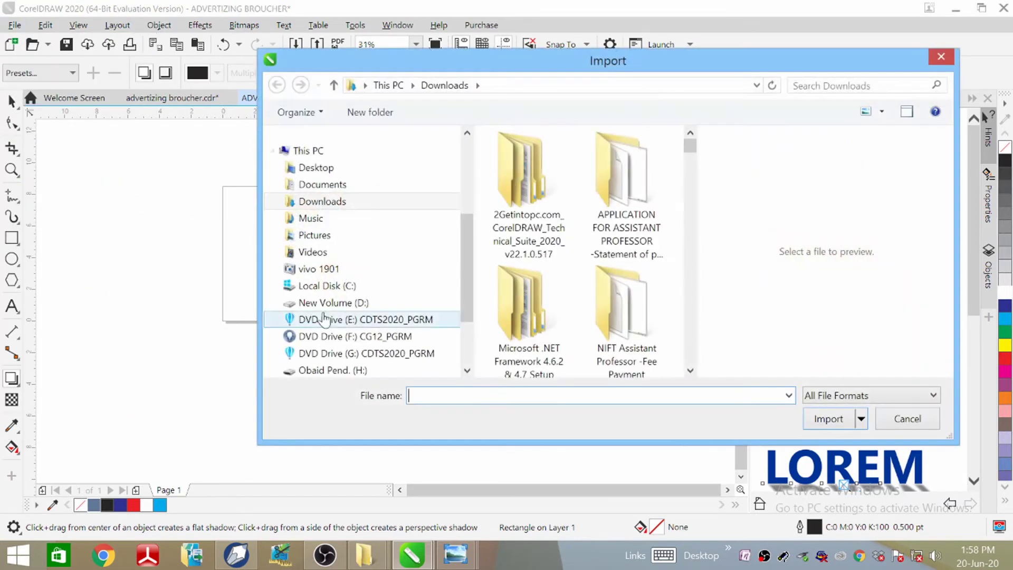
{"action": "left_click_drag", "start_coordinate": [689, 147], "coordinate": [712, 204]}
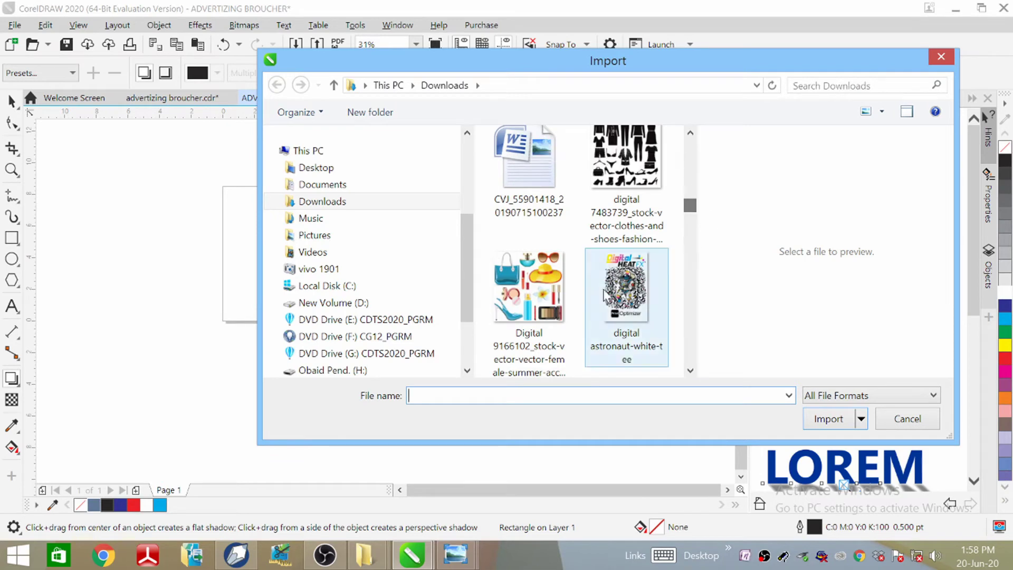
{"action": "left_click", "coordinate": [528, 288]}
{"action": "left_click_drag", "start_coordinate": [694, 207], "coordinate": [691, 216]}
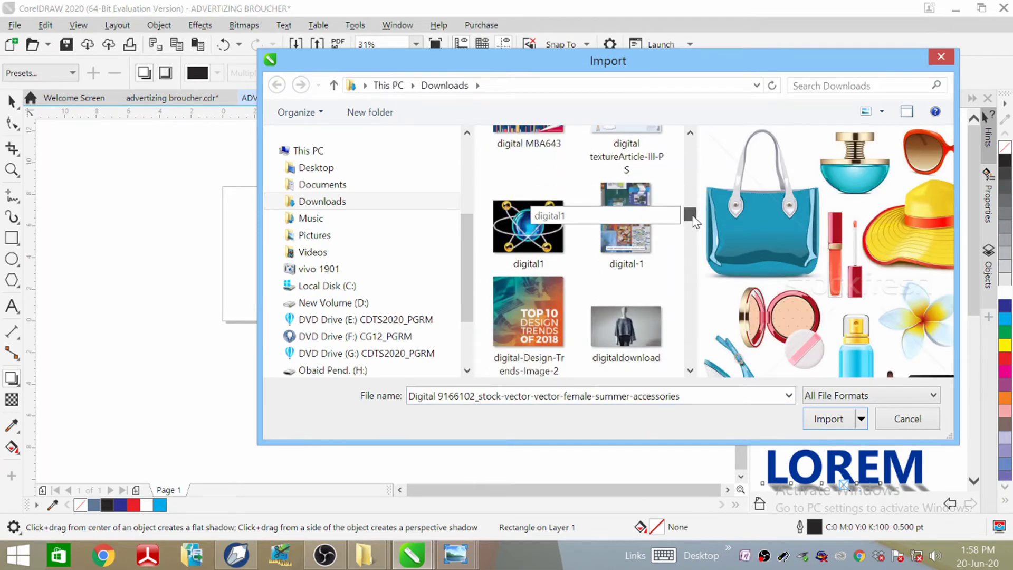
{"action": "left_click", "coordinate": [536, 235], "text": "shift"}
{"action": "scroll", "coordinate": [583, 269], "scroll_direction": "up", "scroll_amount": 1}
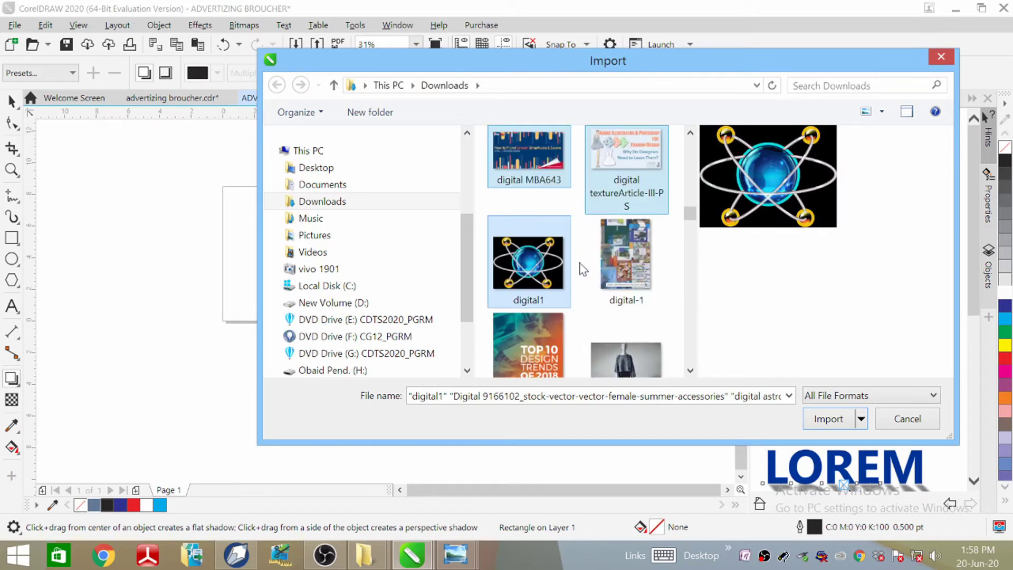
{"action": "scroll", "coordinate": [620, 253], "scroll_direction": "down", "scroll_amount": 3}
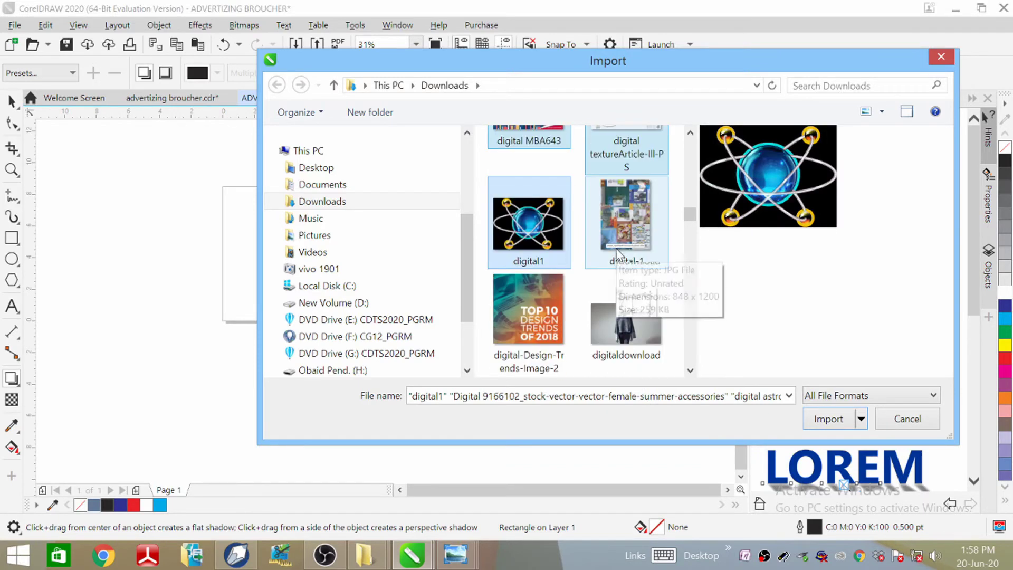
{"action": "left_click", "coordinate": [628, 239], "text": "shift"}
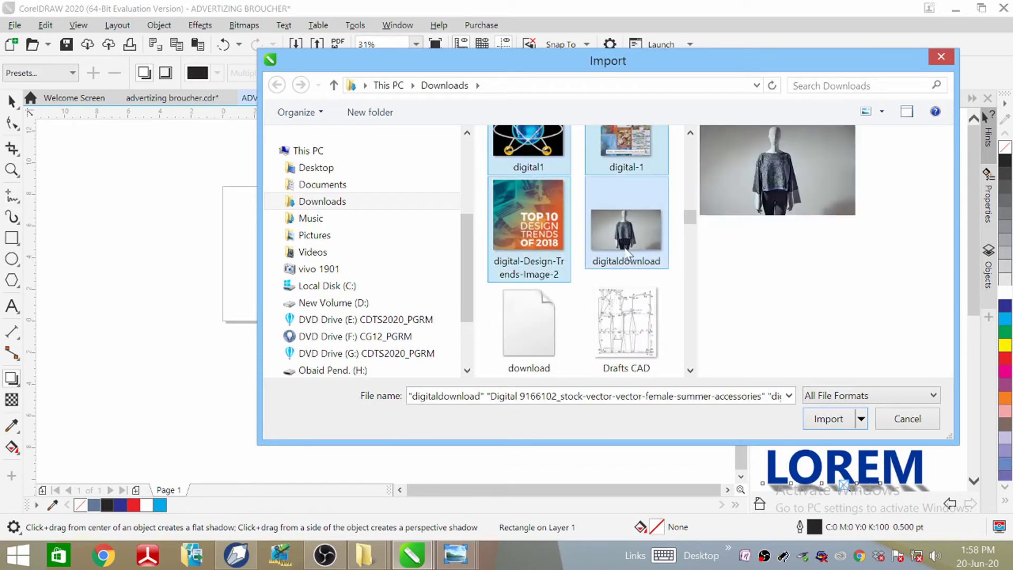
{"action": "left_click", "coordinate": [828, 419]}
{"action": "left_click", "coordinate": [483, 240]}
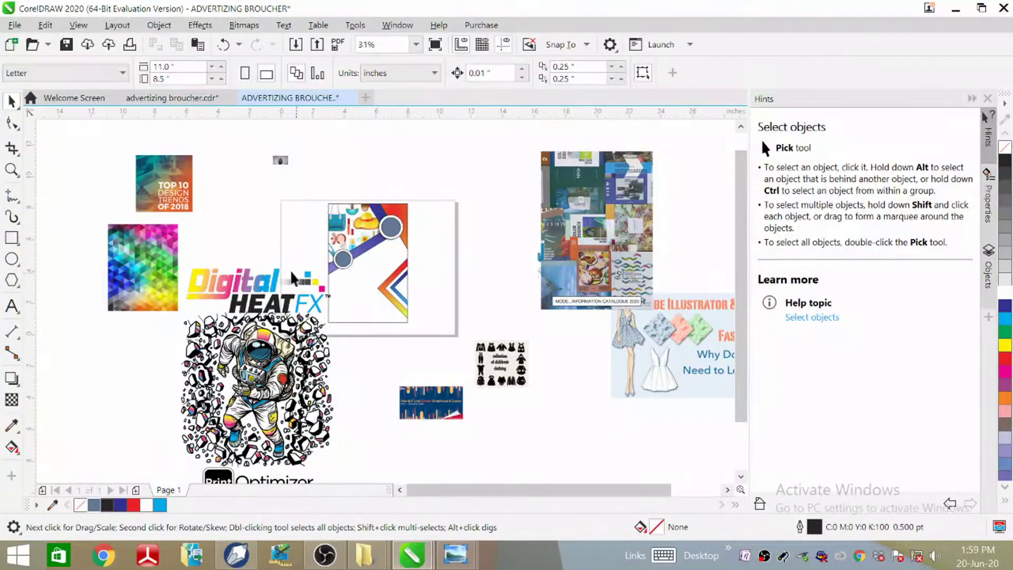
Spread out the imported astronaut, catalogue collage and atom images so they sit clear of the brochure.
{"action": "left_click_drag", "start_coordinate": [264, 380], "coordinate": [174, 434]}
{"action": "scroll", "coordinate": [370, 263], "scroll_direction": "up", "scroll_amount": 3}
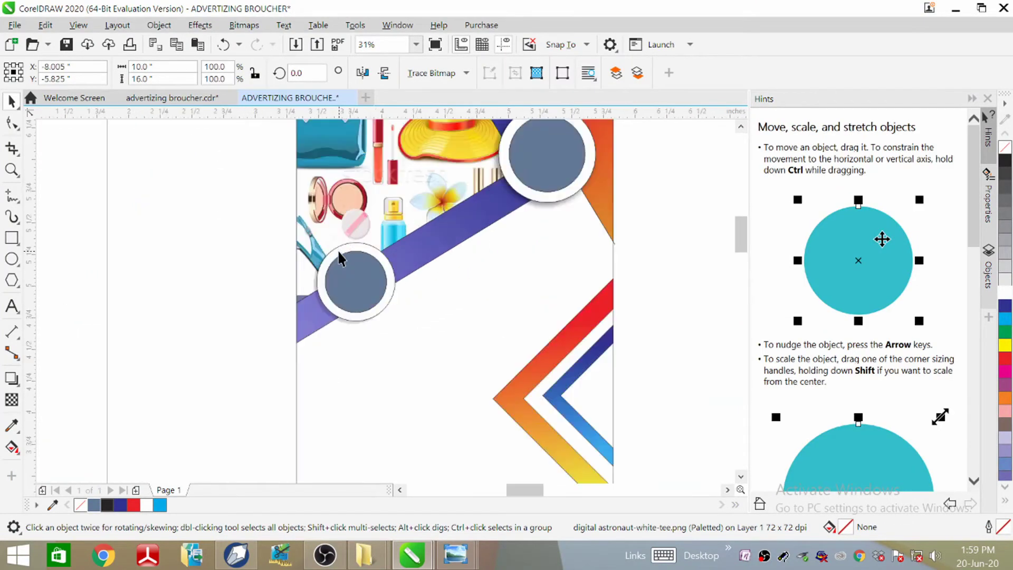
{"action": "scroll", "coordinate": [317, 267], "scroll_direction": "down", "scroll_amount": 3}
{"action": "scroll", "coordinate": [285, 190], "scroll_direction": "up", "scroll_amount": 3}
{"action": "scroll", "coordinate": [285, 188], "scroll_direction": "down", "scroll_amount": 3}
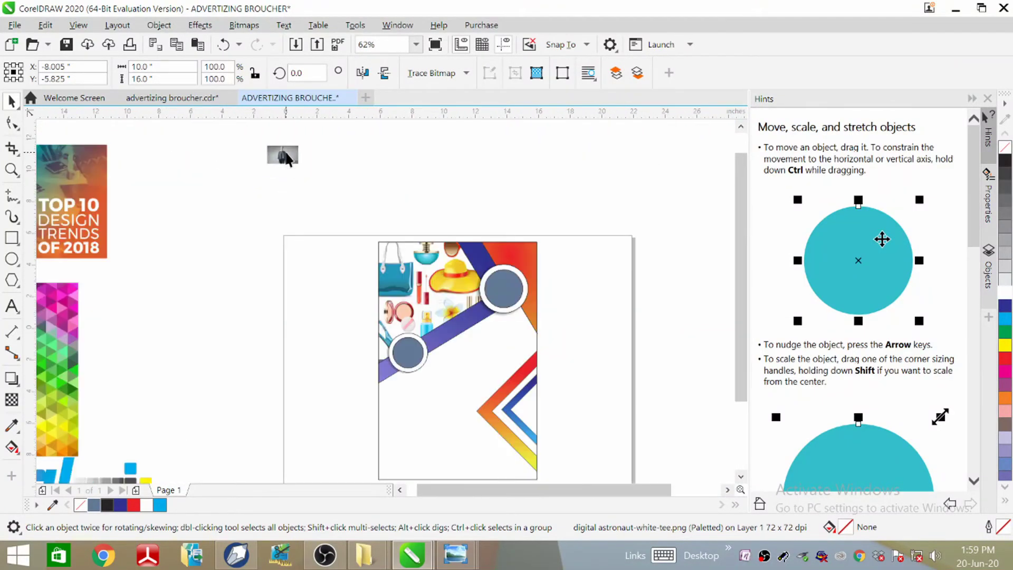
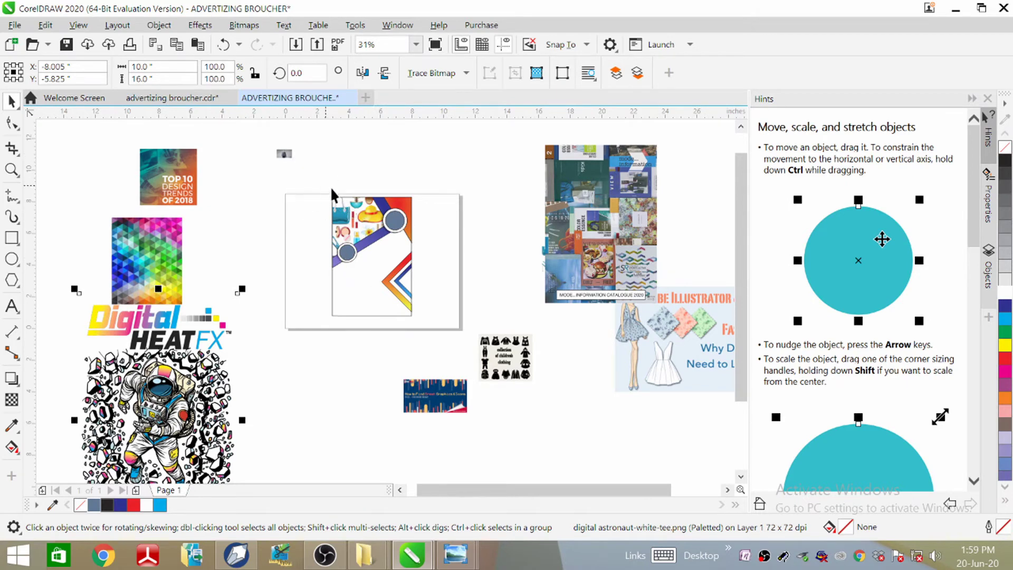
{"action": "left_click_drag", "start_coordinate": [586, 248], "coordinate": [570, 432]}
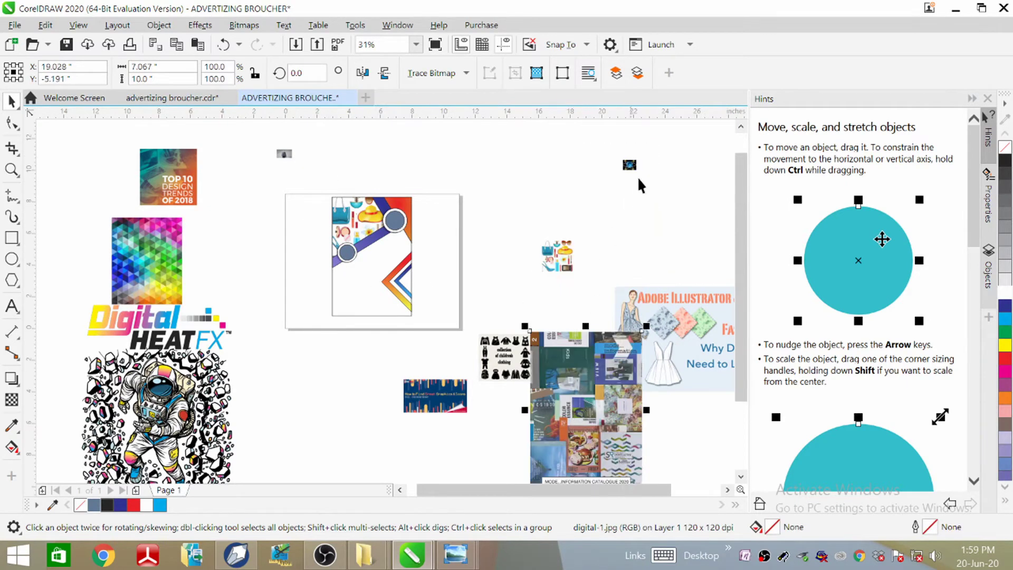
{"action": "left_click_drag", "start_coordinate": [630, 168], "coordinate": [480, 184]}
{"action": "scroll", "coordinate": [391, 214], "scroll_direction": "up", "scroll_amount": 2}
{"action": "scroll", "coordinate": [509, 231], "scroll_direction": "down", "scroll_amount": 2}
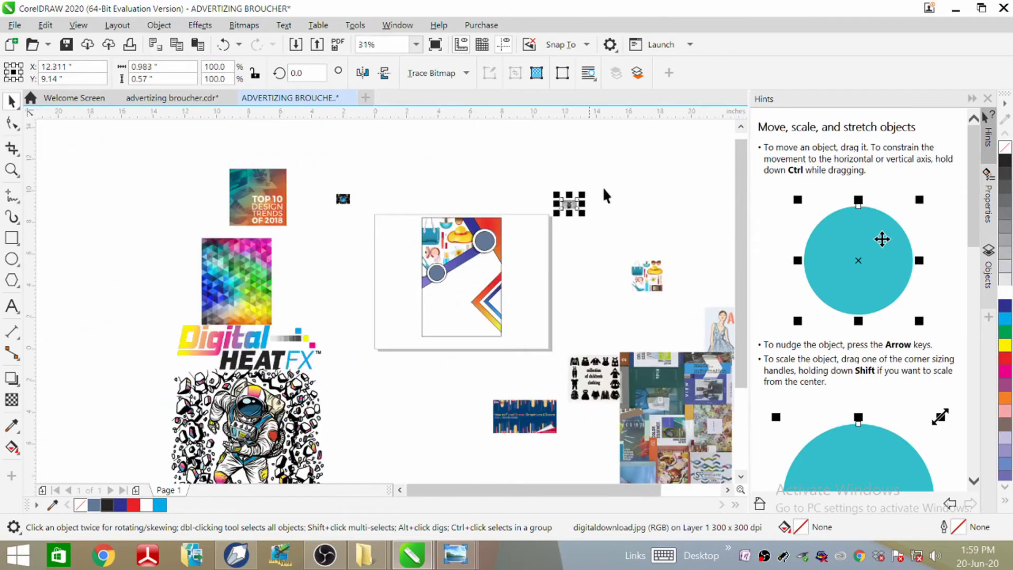
Enlarge the mannequin photo to about 1.61 × 0.93 inches and place it beside the brochure, near the large circle.
{"action": "left_click_drag", "start_coordinate": [569, 205], "coordinate": [402, 233]}
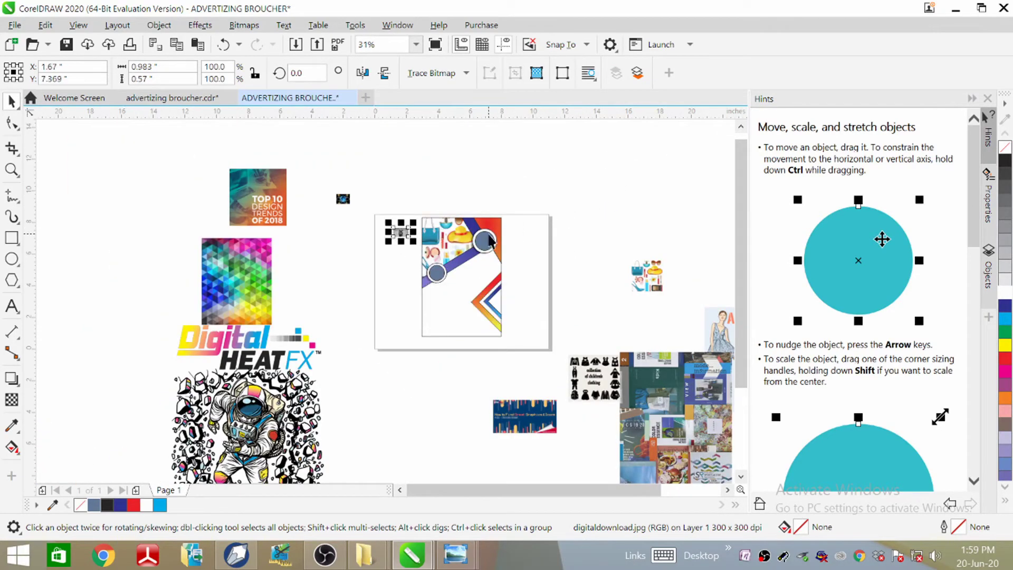
{"action": "scroll", "coordinate": [488, 230], "scroll_direction": "up", "scroll_amount": 2}
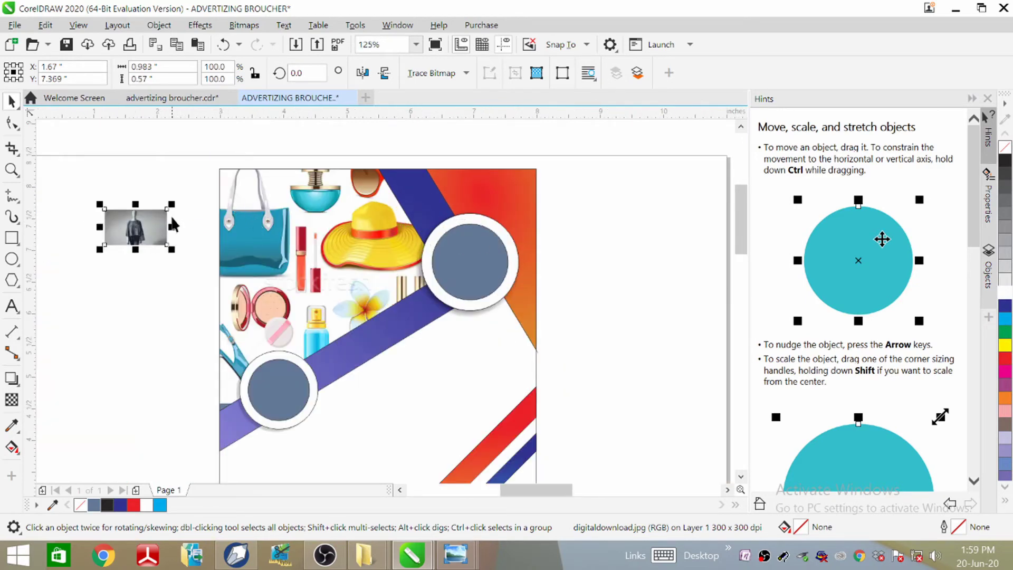
{"action": "left_click_drag", "start_coordinate": [171, 204], "coordinate": [206, 185]}
{"action": "left_click_drag", "start_coordinate": [185, 224], "coordinate": [656, 246]}
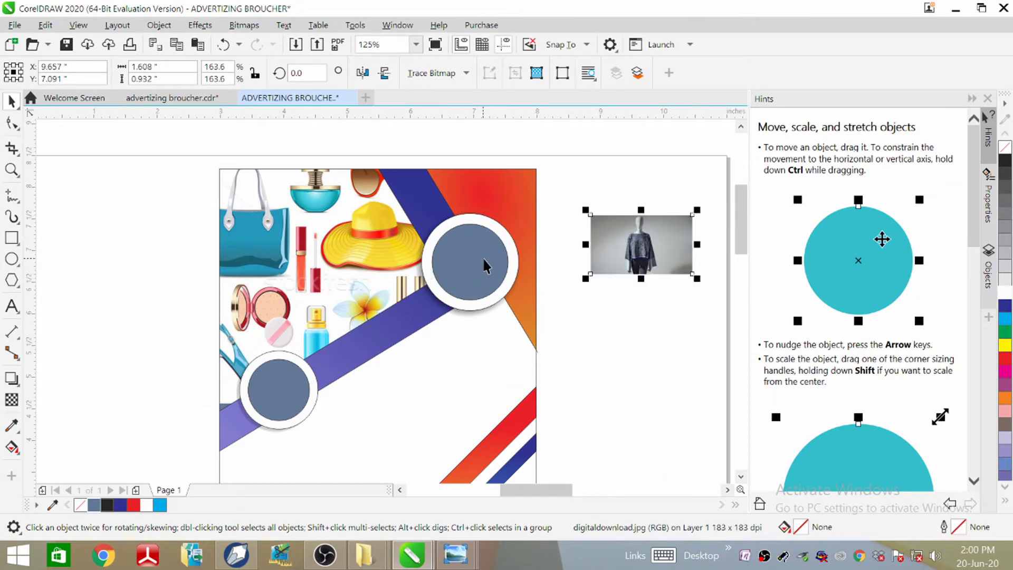
PowerClip the mannequin photo inside the large slate blue inner circle.
{"action": "right_click", "coordinate": [640, 234]}
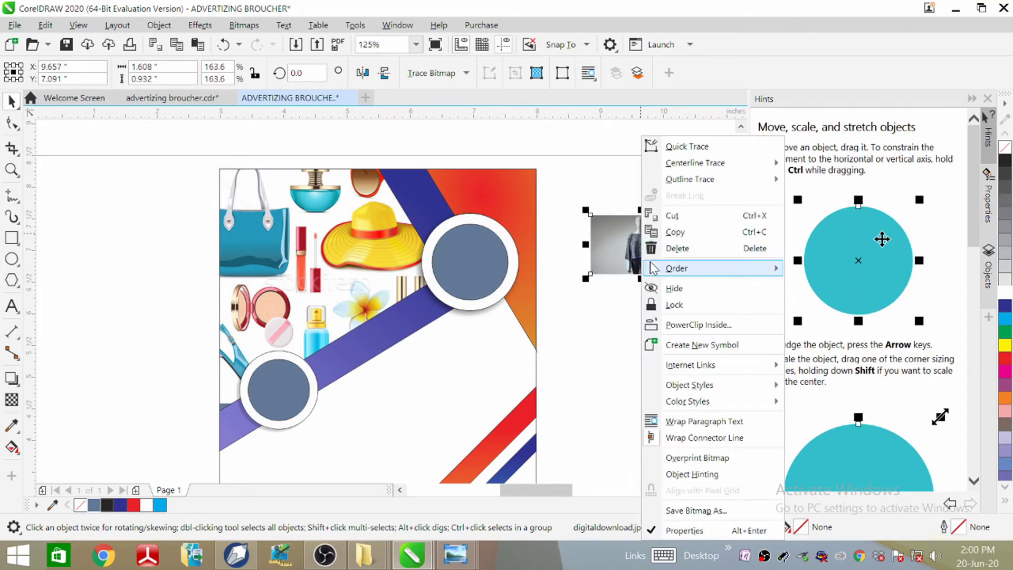
{"action": "left_click", "coordinate": [724, 325]}
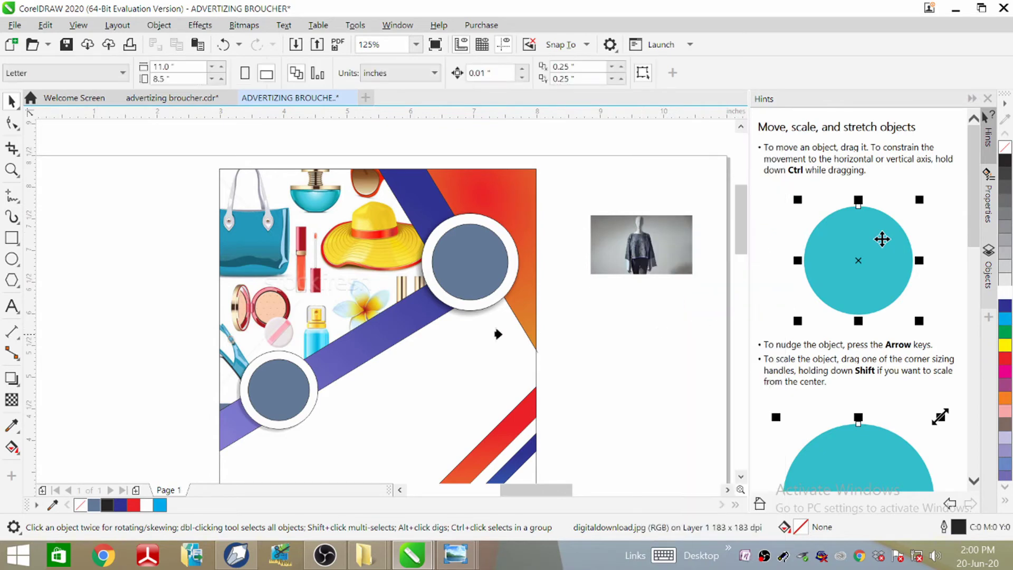
{"action": "left_click", "coordinate": [431, 262]}
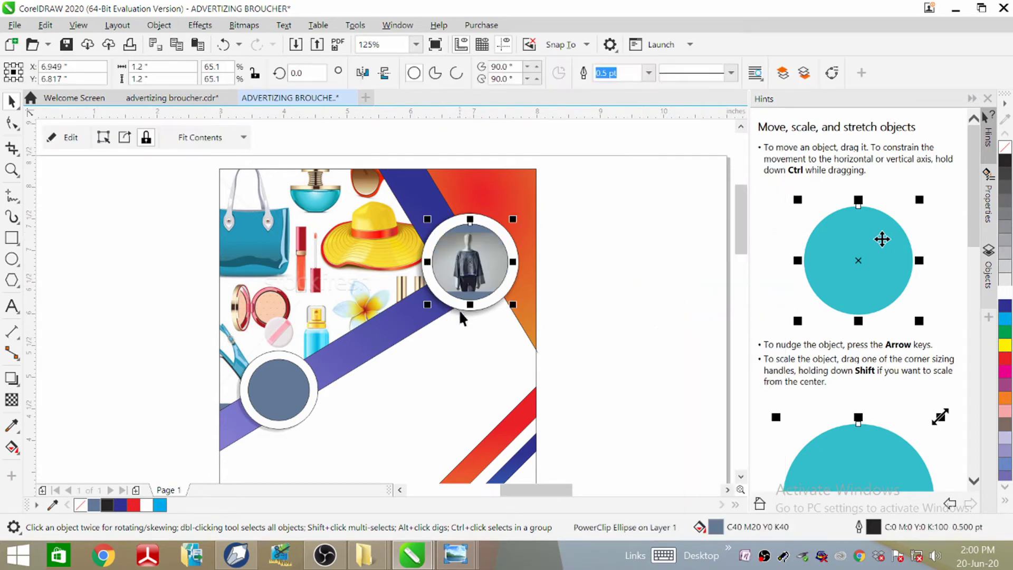
Edit the large circle's PowerClip contents and stretch the mannequin photo to about 1.85 × 1.2 inches to fill the circle.
{"action": "left_click", "coordinate": [66, 138]}
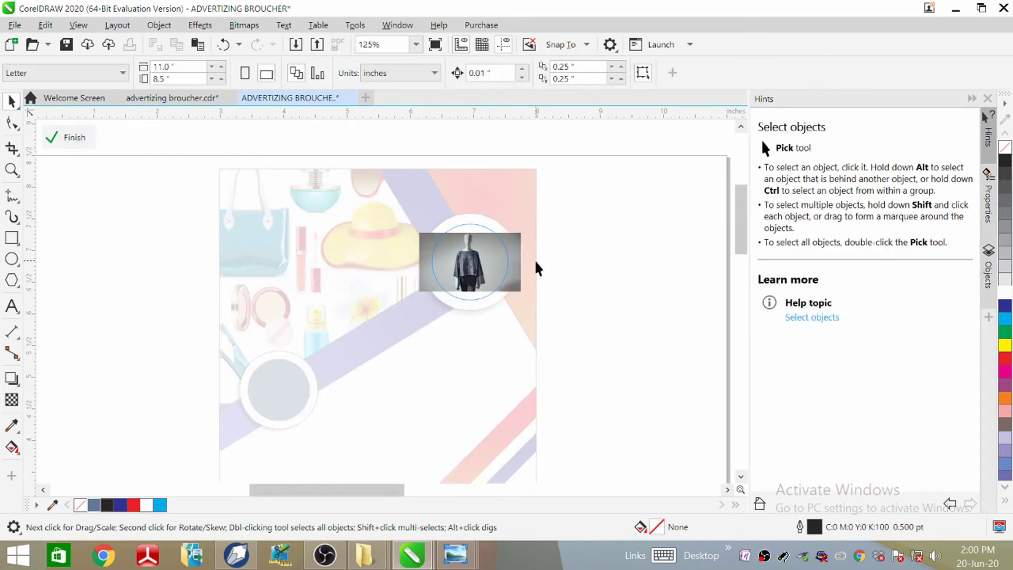
{"action": "left_click", "coordinate": [519, 265]}
{"action": "left_click_drag", "start_coordinate": [470, 227], "coordinate": [470, 219]}
{"action": "left_click_drag", "start_coordinate": [470, 295], "coordinate": [470, 304]}
{"action": "left_click_drag", "start_coordinate": [522, 261], "coordinate": [537, 261]}
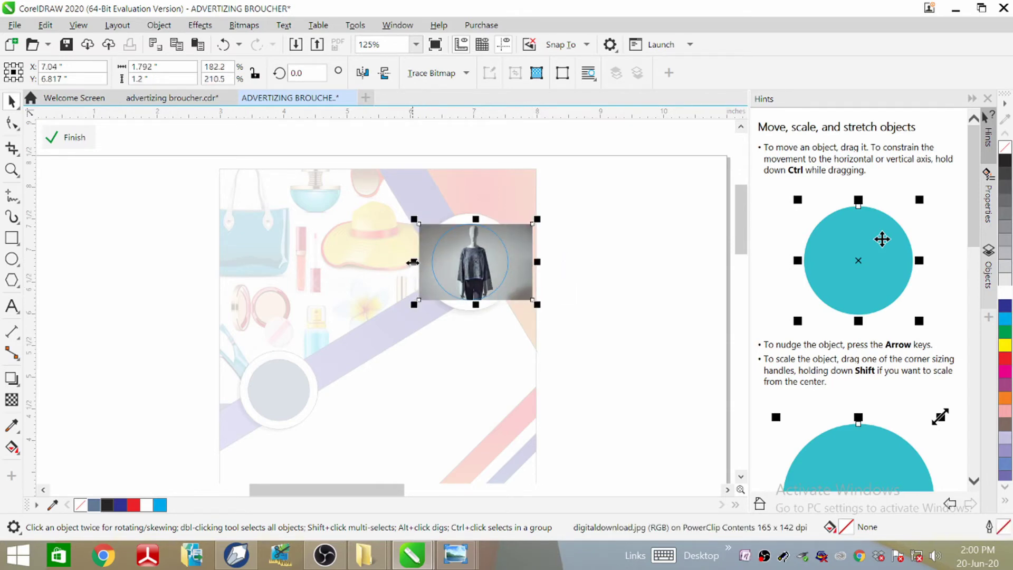
{"action": "left_click_drag", "start_coordinate": [412, 262], "coordinate": [410, 261]}
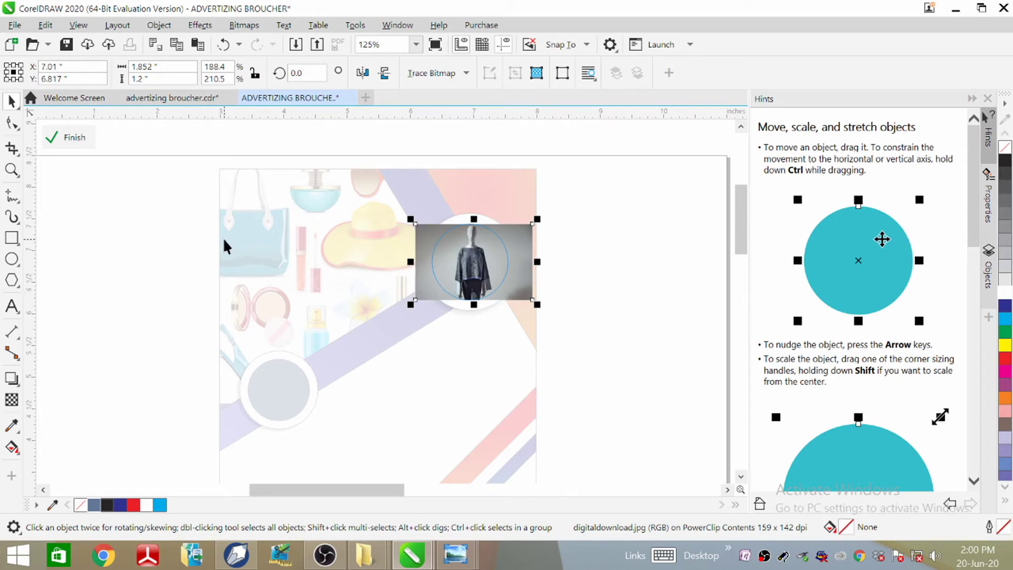
{"action": "left_click", "coordinate": [69, 137]}
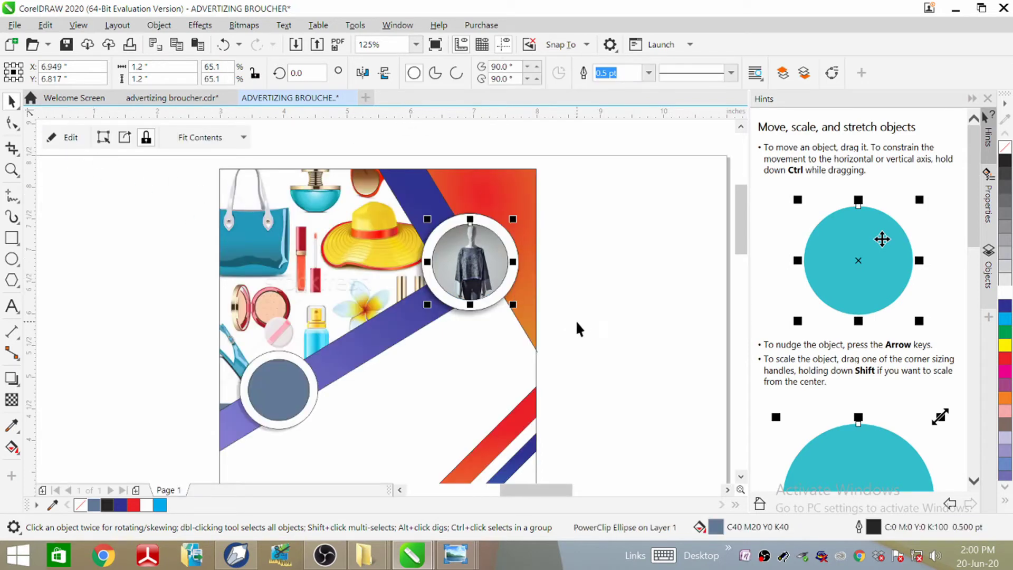
Scale the atom image to about 2.09 × 1.56 inches and place it beside the brochure, near the smaller circle.
{"action": "scroll", "coordinate": [541, 289], "scroll_direction": "down", "scroll_amount": 1}
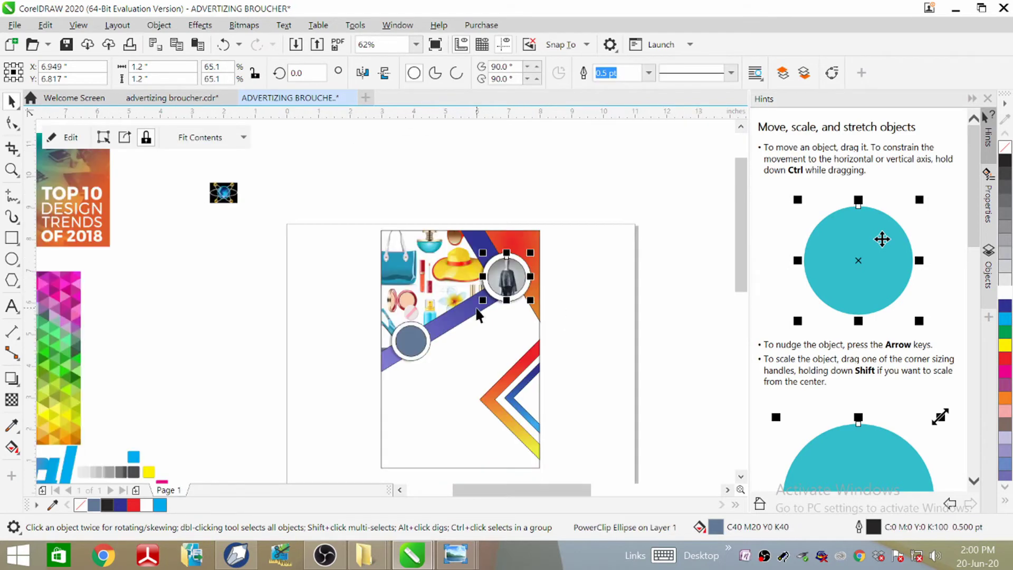
{"action": "left_click", "coordinate": [224, 196]}
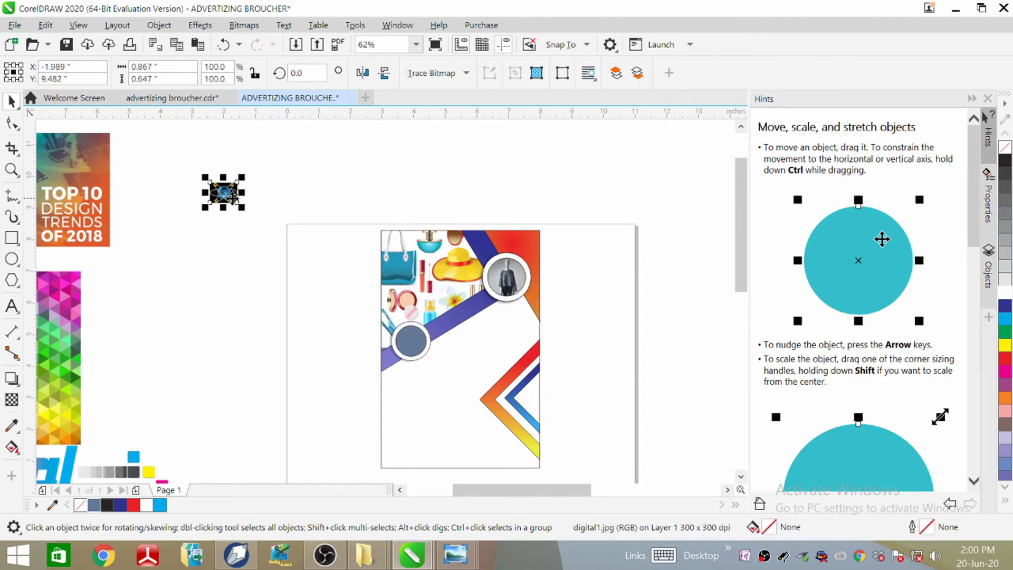
{"action": "left_click_drag", "start_coordinate": [245, 211], "coordinate": [302, 265]}
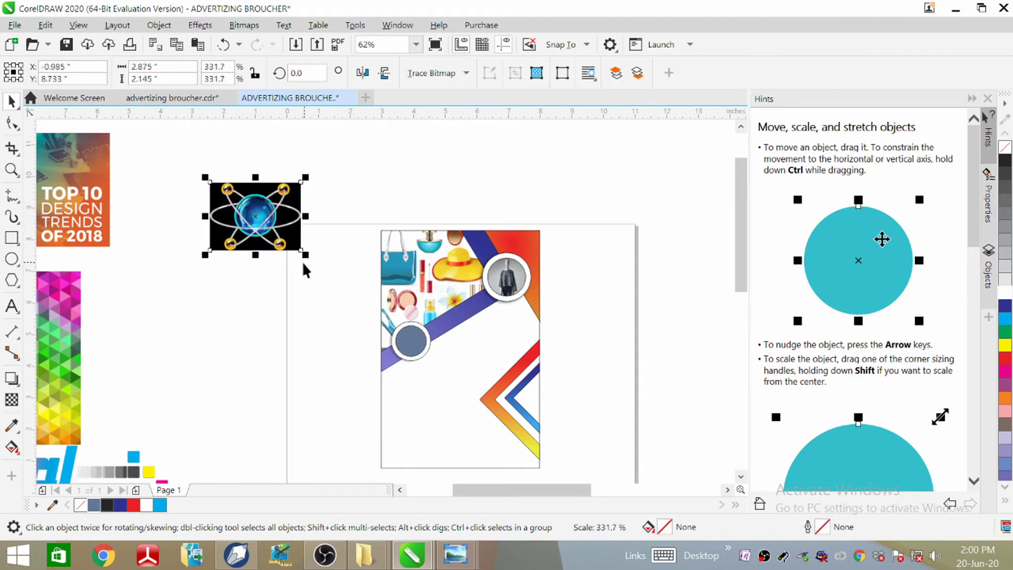
{"action": "left_click_drag", "start_coordinate": [258, 207], "coordinate": [324, 286]}
{"action": "left_click_drag", "start_coordinate": [371, 259], "coordinate": [349, 275]}
{"action": "scroll", "coordinate": [420, 354], "scroll_direction": "up", "scroll_amount": 2}
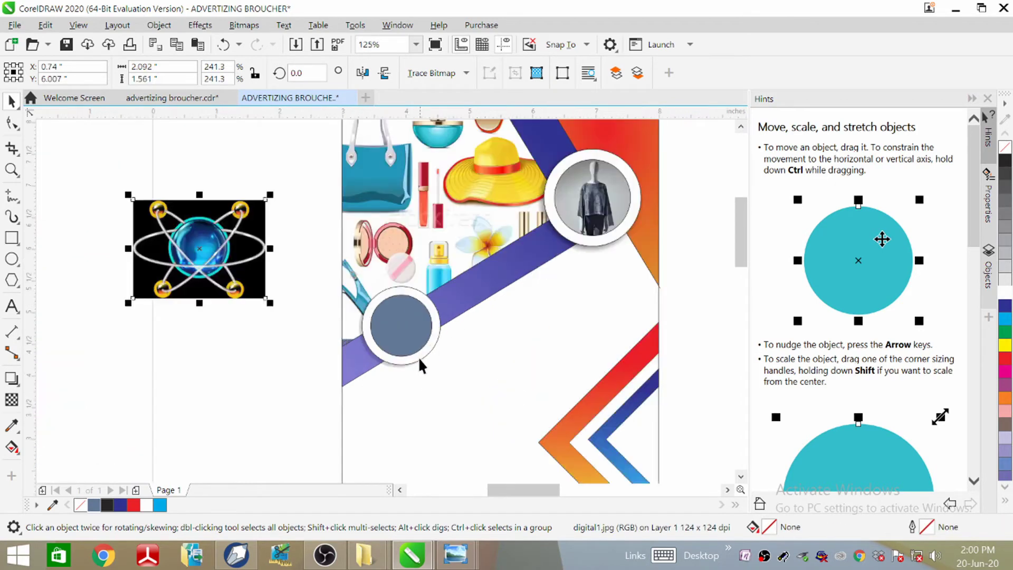
PowerClip the atom image inside the smaller slate blue inner circle.
{"action": "right_click", "coordinate": [211, 243]}
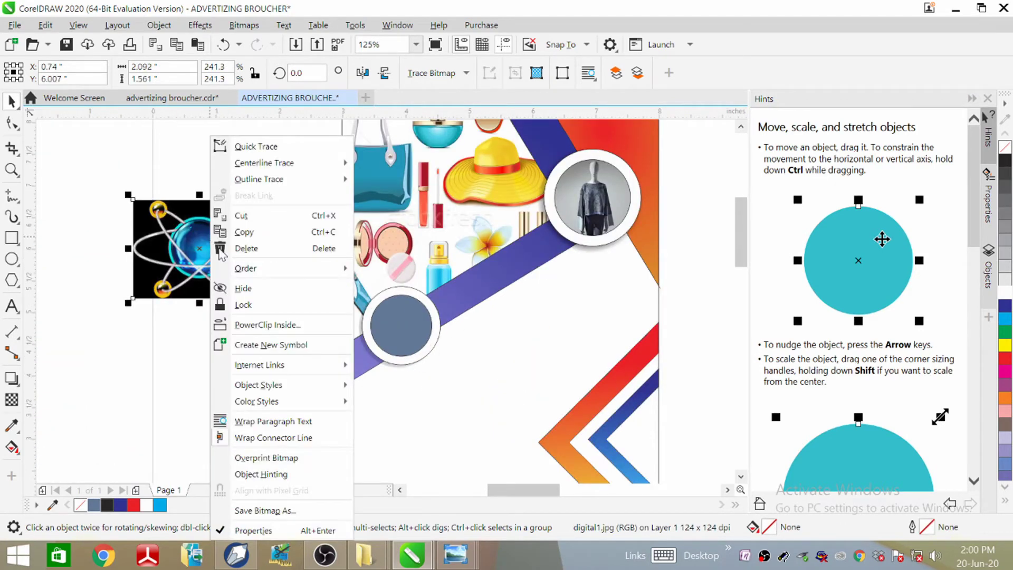
{"action": "left_click", "coordinate": [337, 324]}
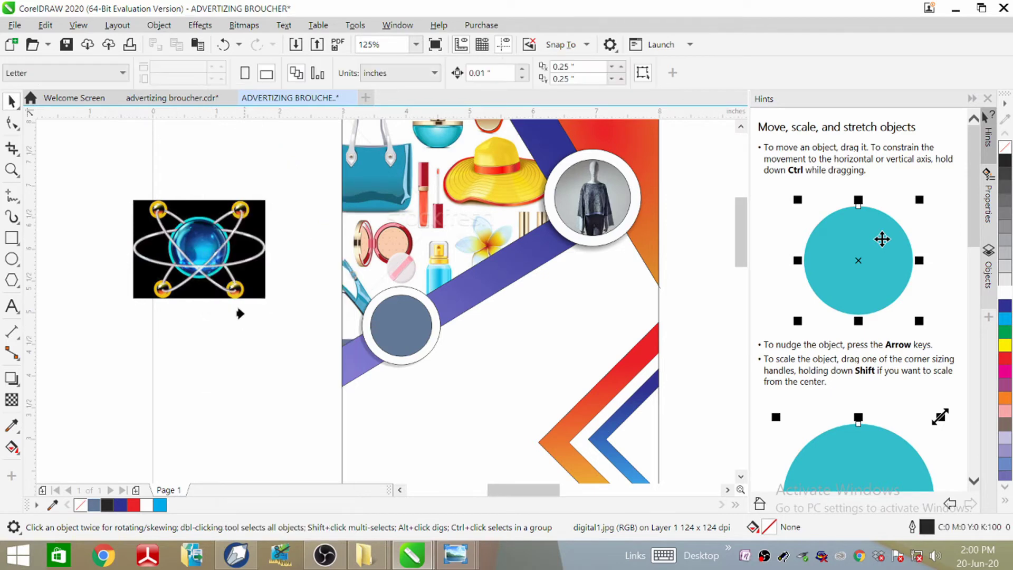
{"action": "left_click", "coordinate": [375, 328]}
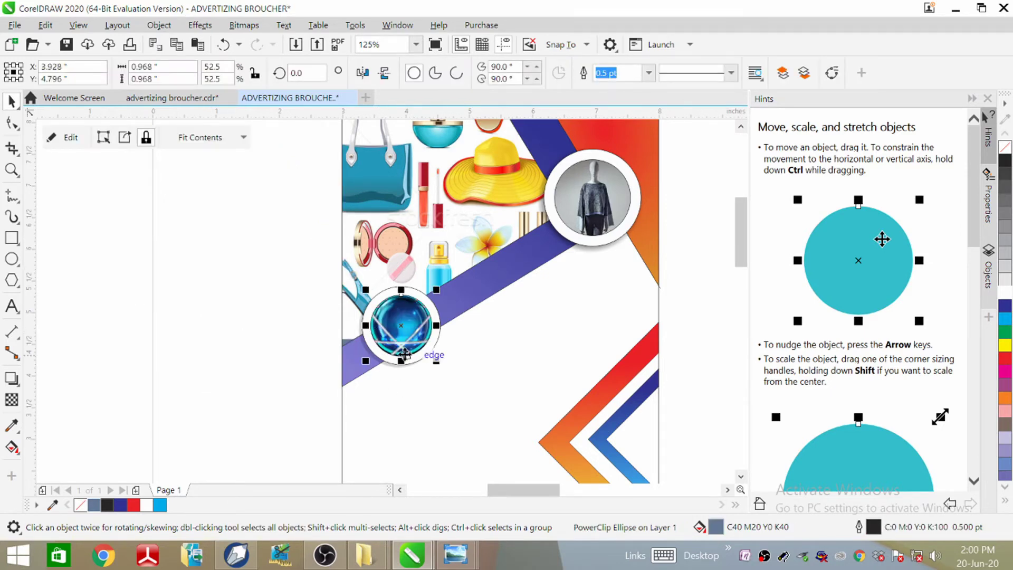
Edit the smaller circle's PowerClip contents, shrinking the atom image to about 1.74 × 1.3 inches and centering its sphere in the circle.
{"action": "scroll", "coordinate": [404, 353], "scroll_direction": "up", "scroll_amount": 4}
{"action": "scroll", "coordinate": [402, 355], "scroll_direction": "down", "scroll_amount": 2}
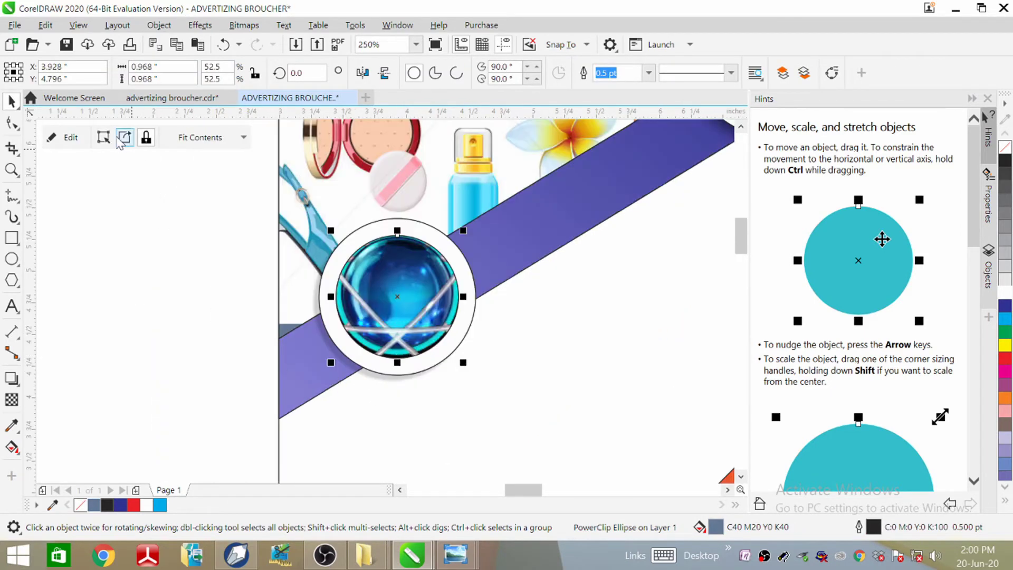
{"action": "left_click", "coordinate": [67, 137]}
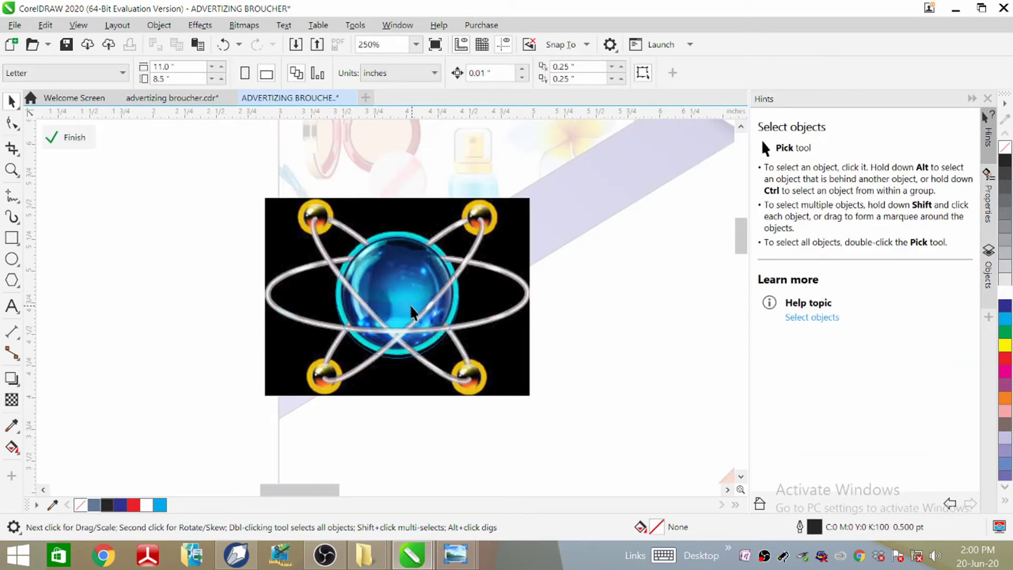
{"action": "left_click", "coordinate": [522, 208]}
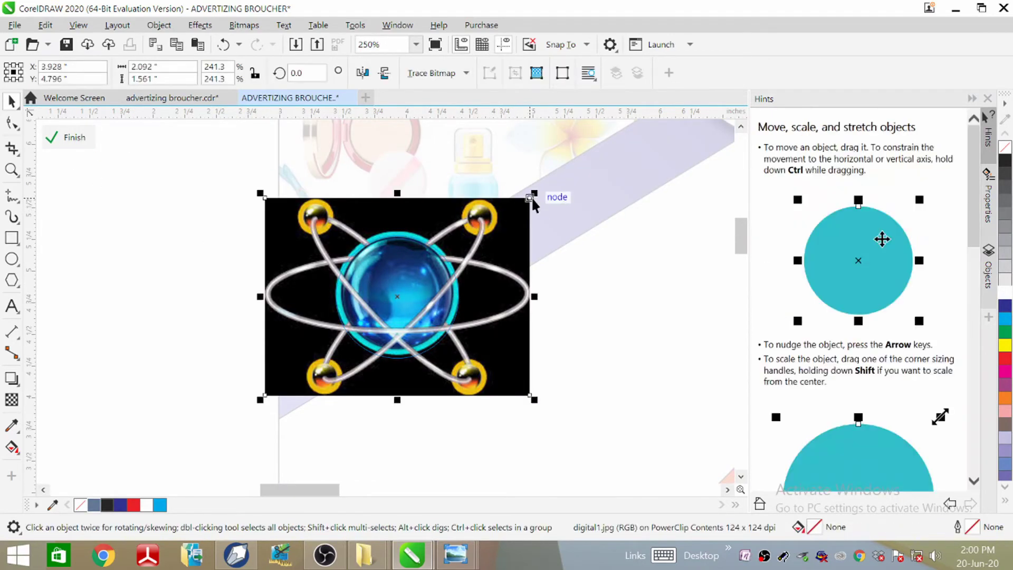
{"action": "mouse_move", "coordinate": [387, 298]}
{"action": "left_mouse_down"}
{"action": "mouse_move", "coordinate": [408, 295]}
{"action": "mouse_move", "coordinate": [384, 292]}
{"action": "left_mouse_up"}
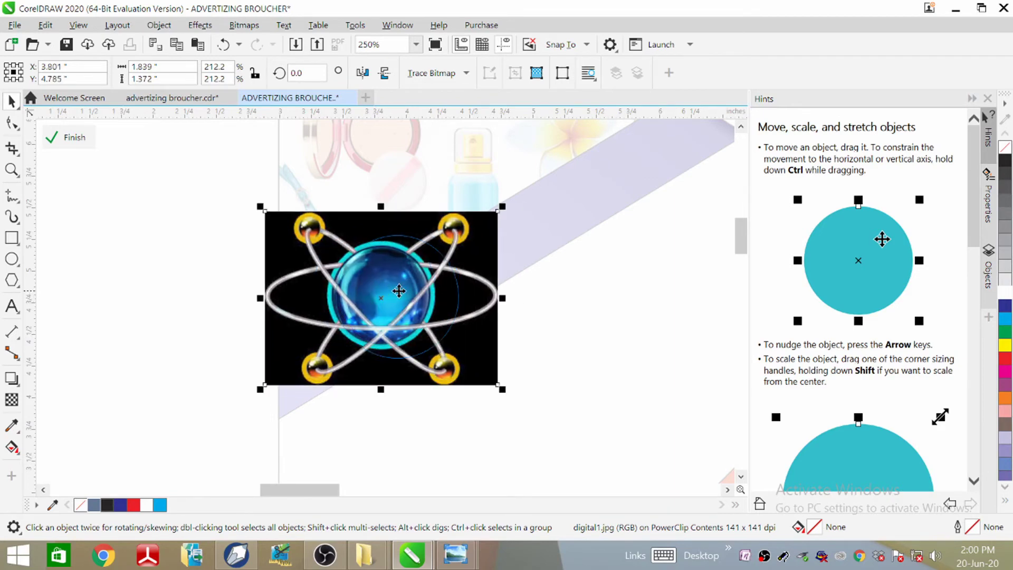
{"action": "left_click_drag", "start_coordinate": [501, 206], "coordinate": [482, 219]}
{"action": "mouse_move", "coordinate": [381, 294]}
{"action": "left_mouse_down"}
{"action": "mouse_move", "coordinate": [413, 291]}
{"action": "mouse_move", "coordinate": [380, 295]}
{"action": "left_mouse_up"}
{"action": "key", "text": "Escape"}
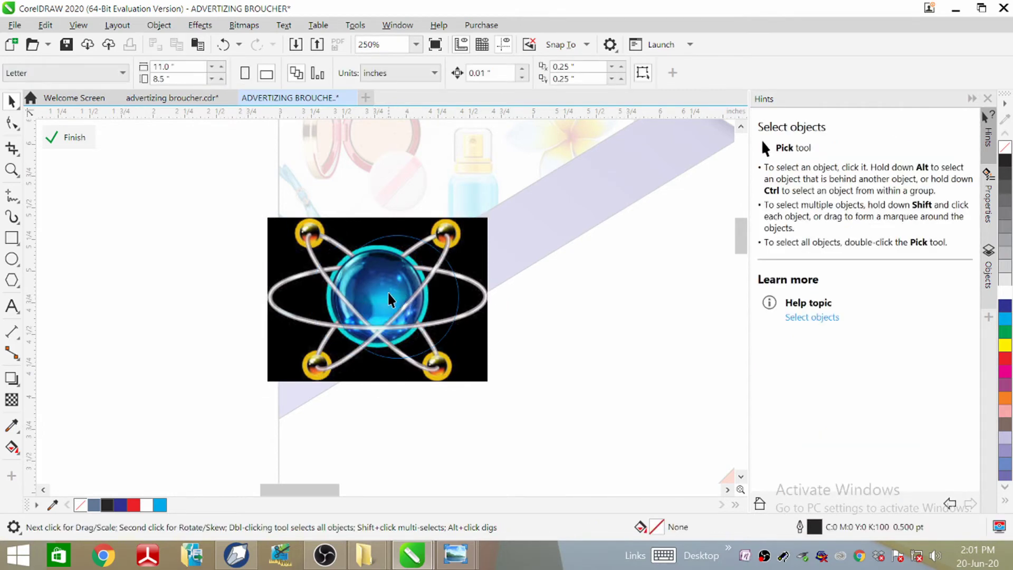
{"action": "key", "text": "ctrl+z"}
{"action": "left_click", "coordinate": [406, 292]}
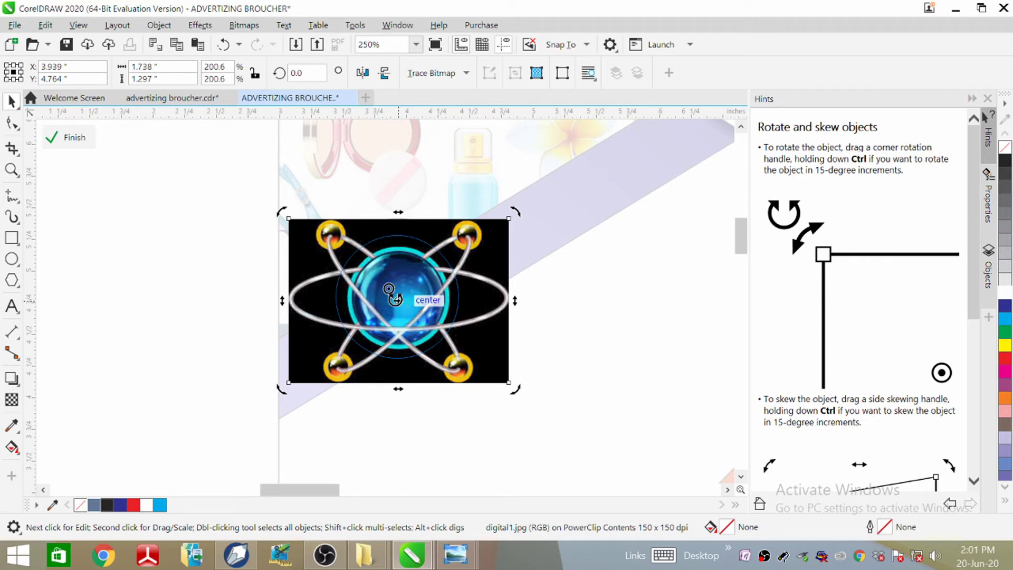
Nudge the atom image to the centre of its circular PowerClip frame and finish editing the frame's contents.
{"action": "left_click_drag", "start_coordinate": [394, 299], "coordinate": [394, 298]}
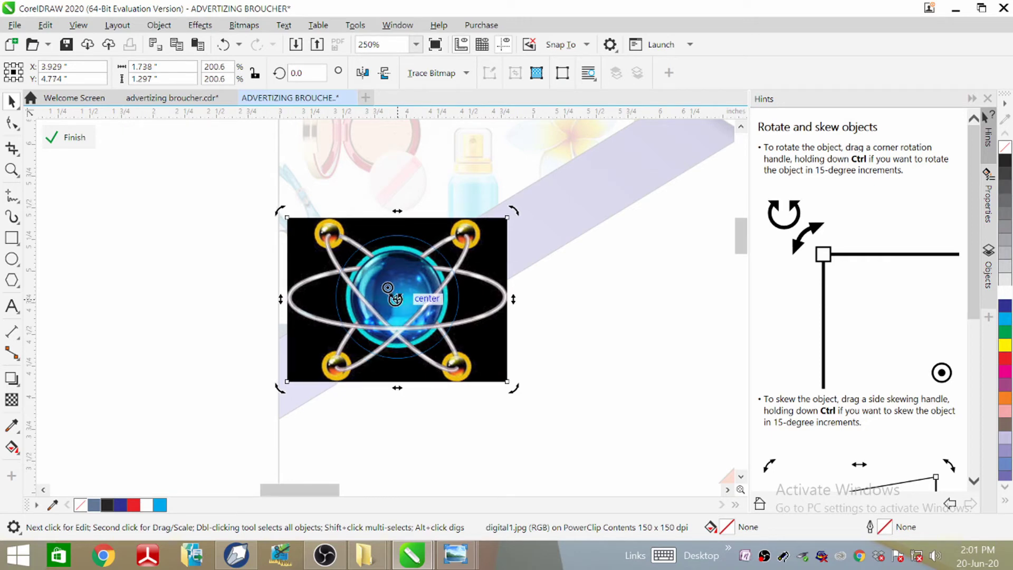
{"action": "left_click", "coordinate": [71, 137]}
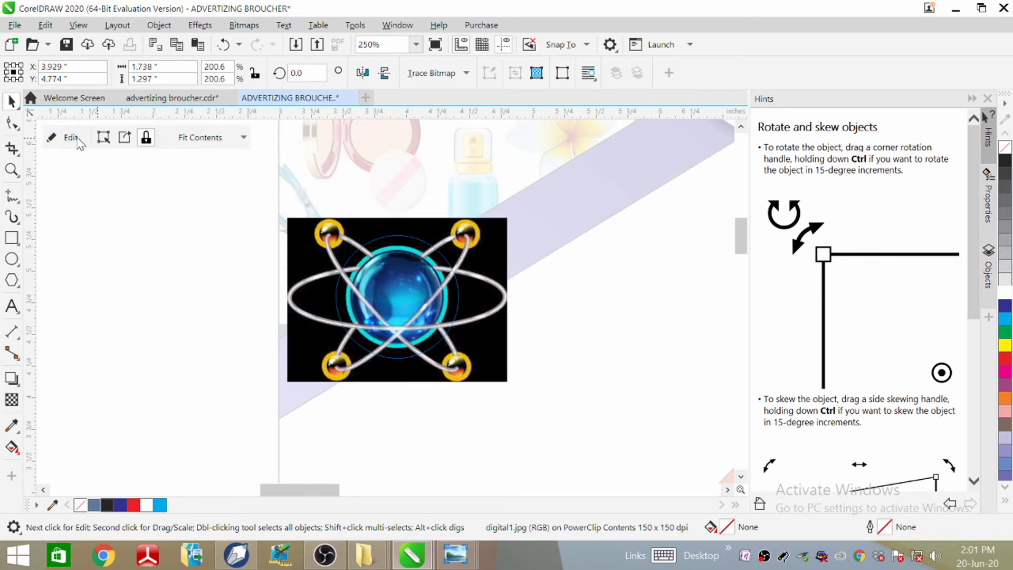
{"action": "scroll", "coordinate": [101, 289], "scroll_direction": "down", "scroll_amount": 2}
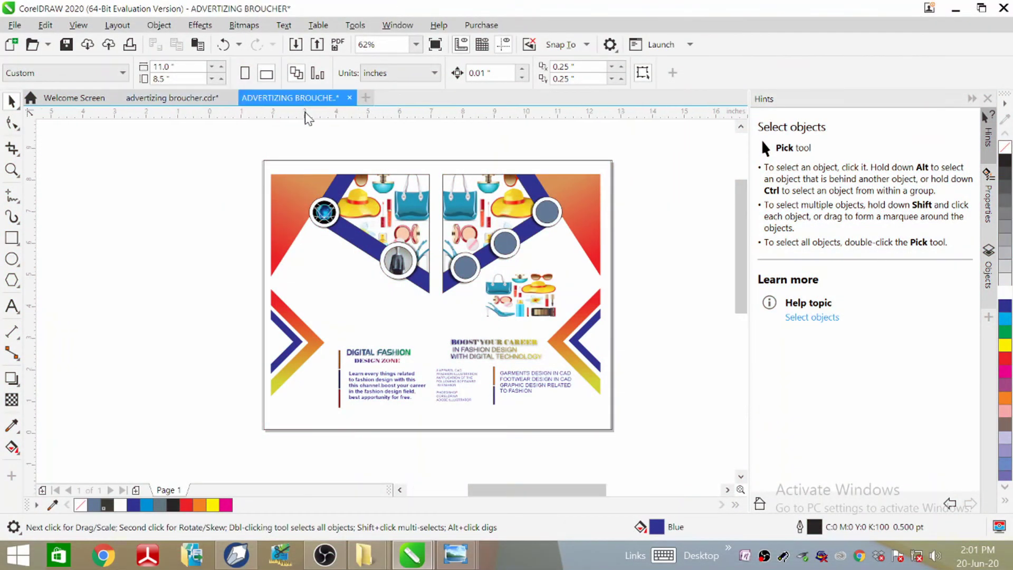
{"action": "left_click", "coordinate": [298, 99]}
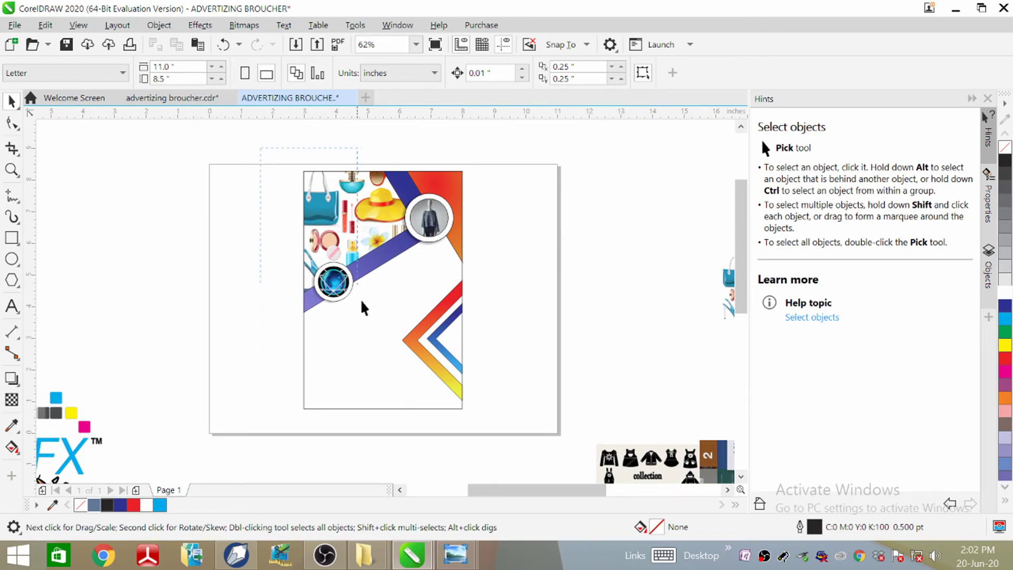
Group all the brochure panel's objects and move the group to the page's right half, centred at about X 8.3 in.
{"action": "left_click_drag", "start_coordinate": [364, 307], "coordinate": [493, 419]}
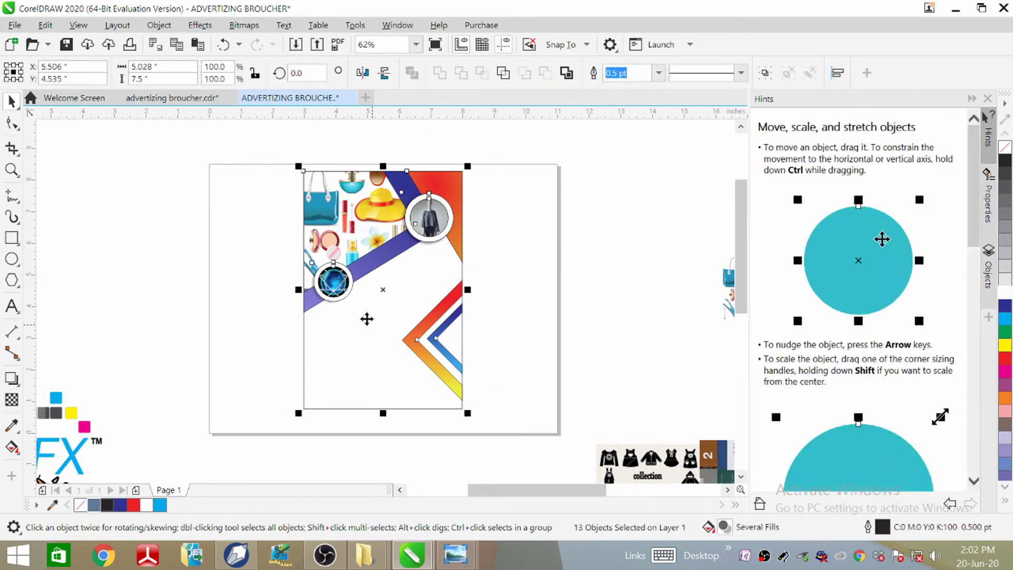
{"action": "right_click", "coordinate": [373, 243]}
{"action": "left_click", "coordinate": [427, 199]}
{"action": "left_click_drag", "start_coordinate": [383, 296], "coordinate": [472, 296]}
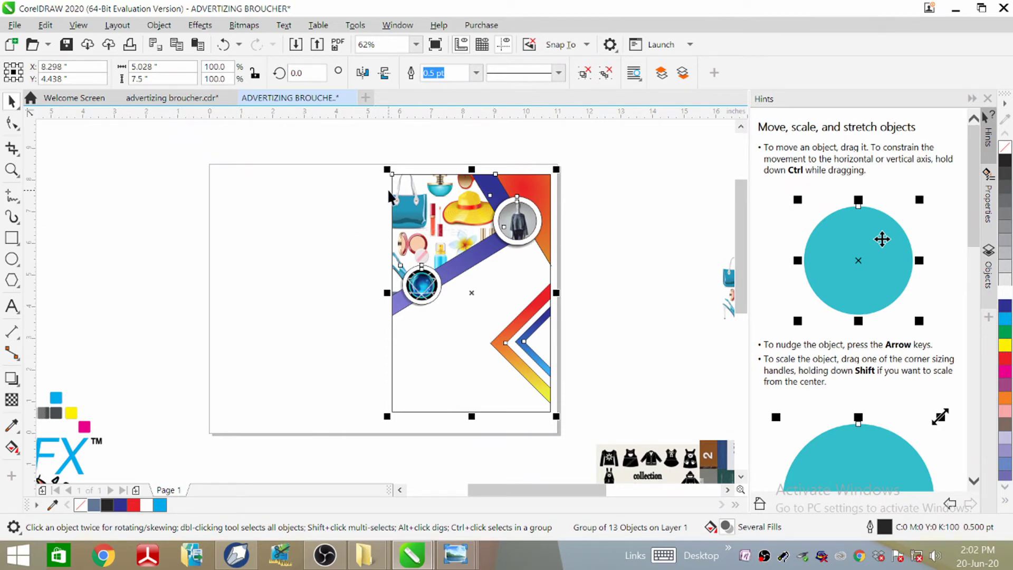
Place a horizontally mirrored copy of the panel on the page's left half, centred at about X 2.8 in.
{"action": "left_click", "coordinate": [363, 73]}
{"action": "left_click_drag", "start_coordinate": [477, 303], "coordinate": [297, 292]}
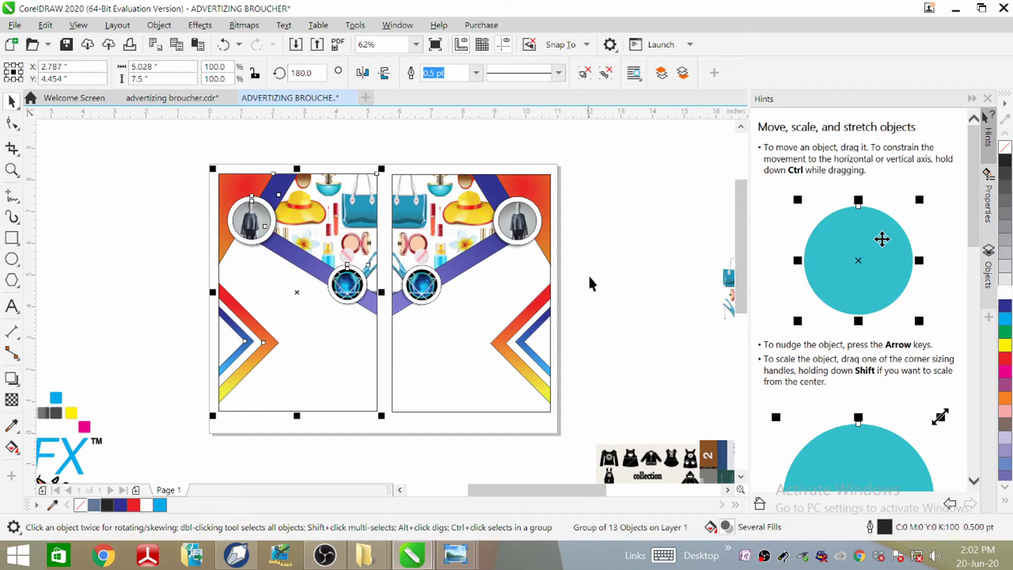
{"action": "left_click", "coordinate": [646, 269]}
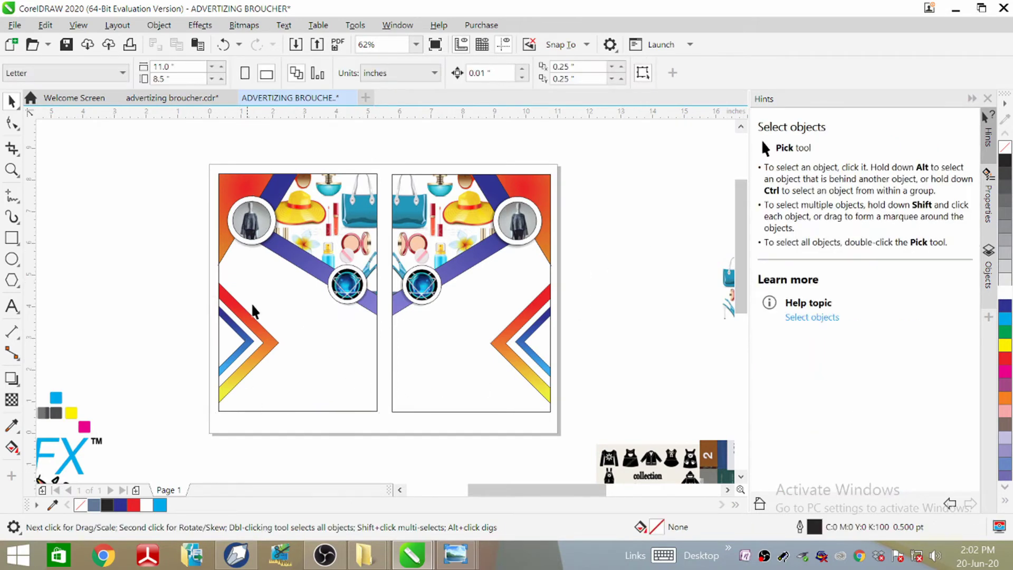
Move both panels slightly down so their centres align at about Y 4.24 in.
{"action": "left_click", "coordinate": [292, 259]}
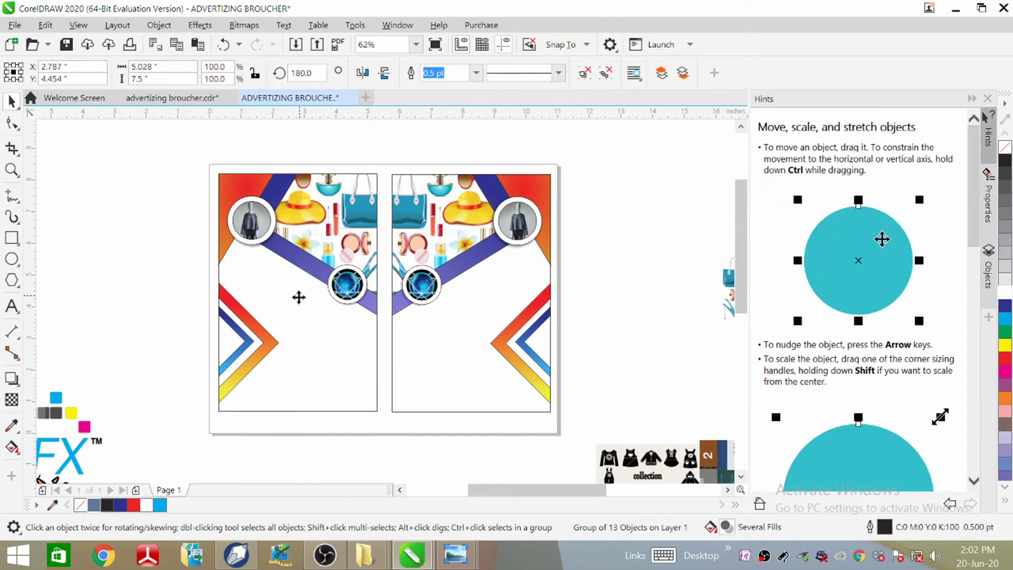
{"action": "left_click_drag", "start_coordinate": [298, 294], "coordinate": [299, 299]}
{"action": "left_click", "coordinate": [451, 291]}
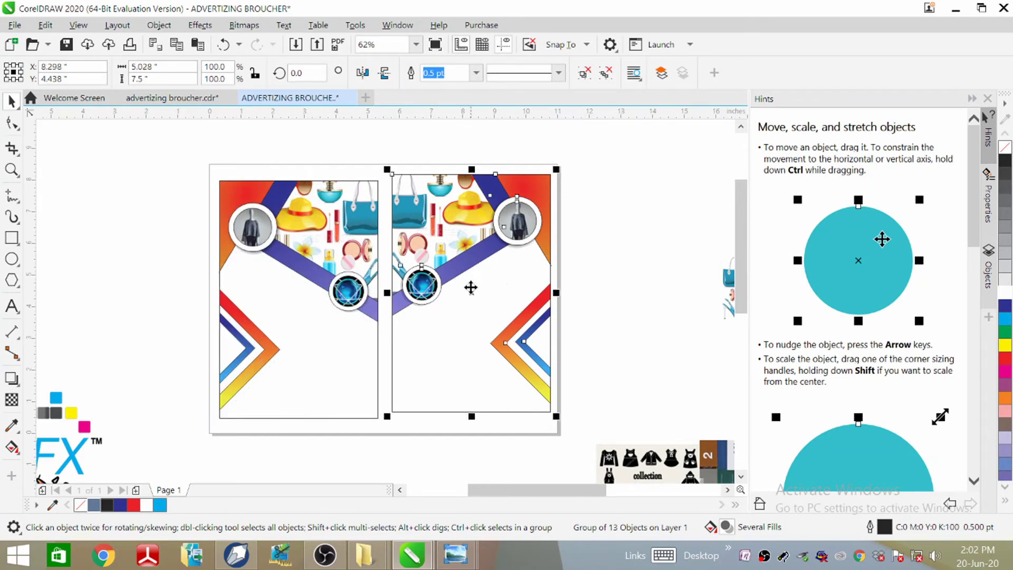
{"action": "left_click_drag", "start_coordinate": [473, 288], "coordinate": [471, 299]}
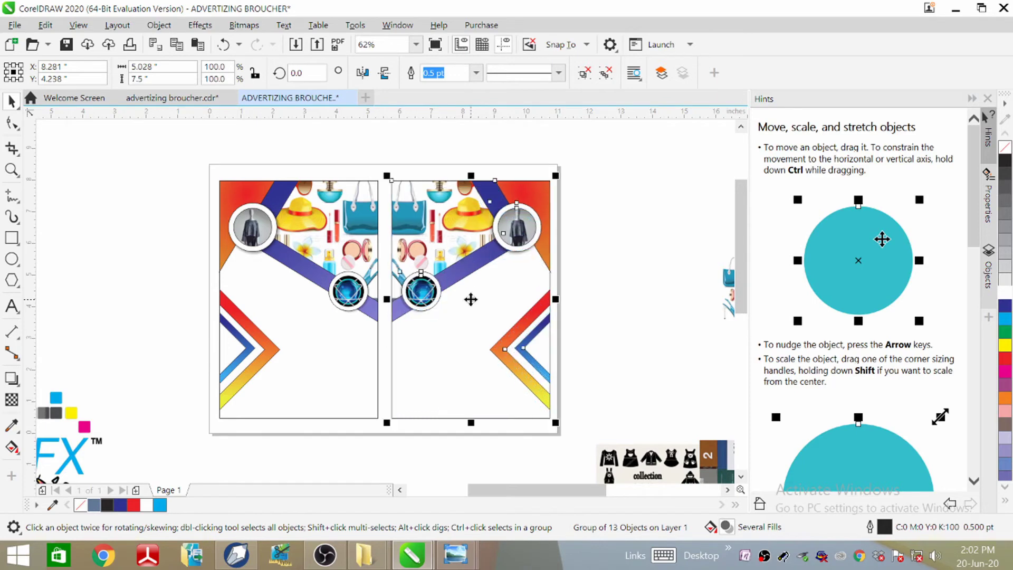
{"action": "left_click", "coordinate": [709, 270]}
Shift the left panel slightly outward to about X 2.69 in, widening the gap between the panels.
{"action": "left_click", "coordinate": [315, 326]}
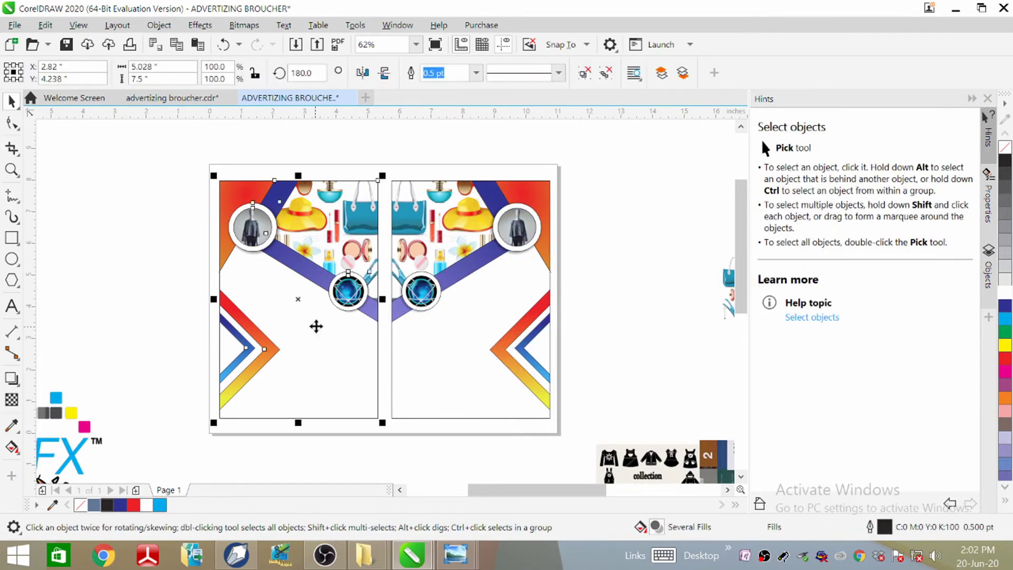
{"action": "left_click_drag", "start_coordinate": [309, 300], "coordinate": [303, 298]}
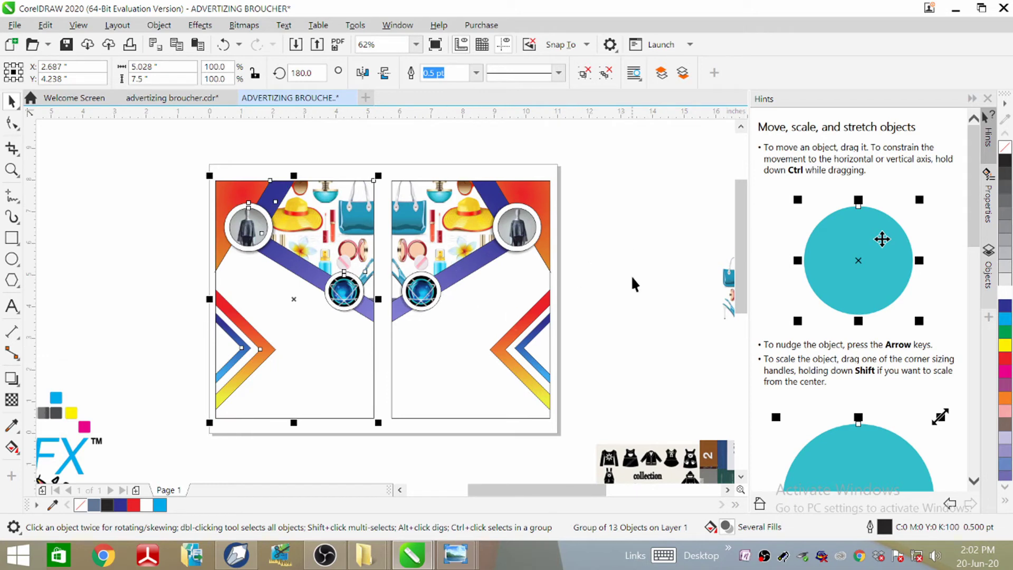
{"action": "left_click", "coordinate": [640, 241]}
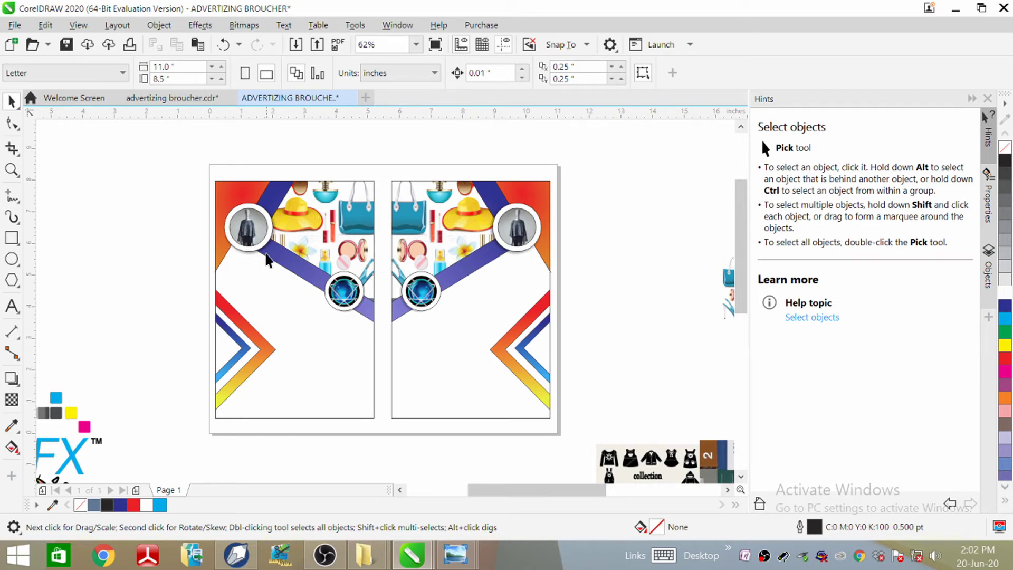
Ungroup the left panel and ungroup all objects of the right panel.
{"action": "left_click", "coordinate": [350, 304]}
{"action": "right_click", "coordinate": [286, 277]}
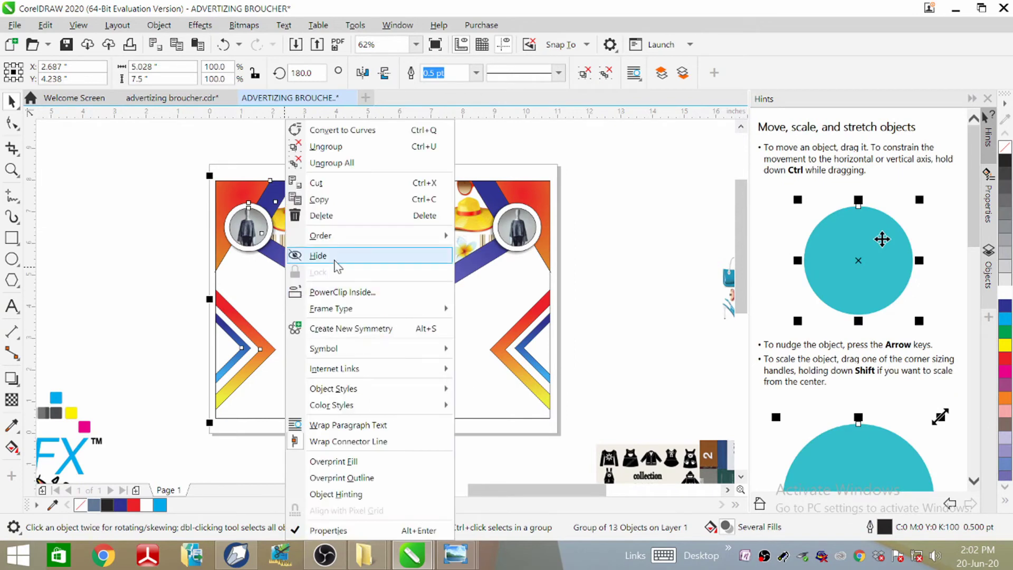
{"action": "left_click", "coordinate": [325, 146]}
{"action": "left_click", "coordinate": [167, 220]}
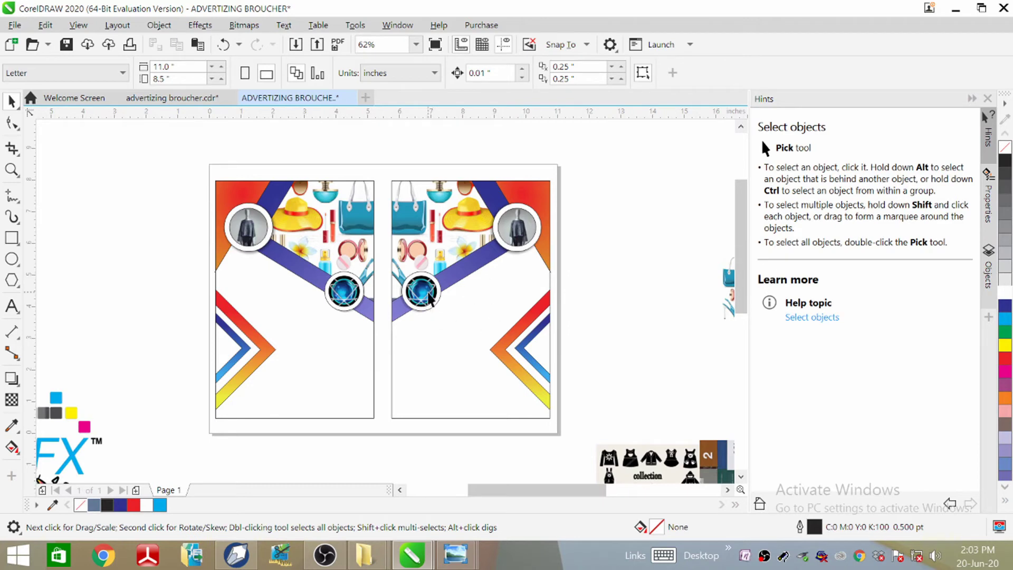
{"action": "left_click", "coordinate": [428, 293]}
{"action": "right_click", "coordinate": [467, 306]}
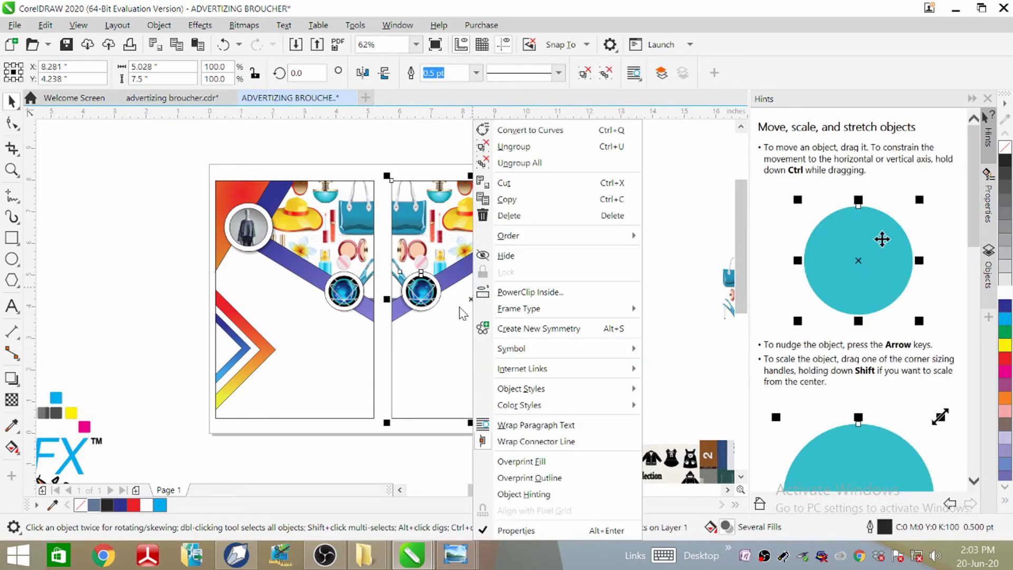
{"action": "left_click", "coordinate": [522, 162]}
{"action": "left_click", "coordinate": [575, 263]}
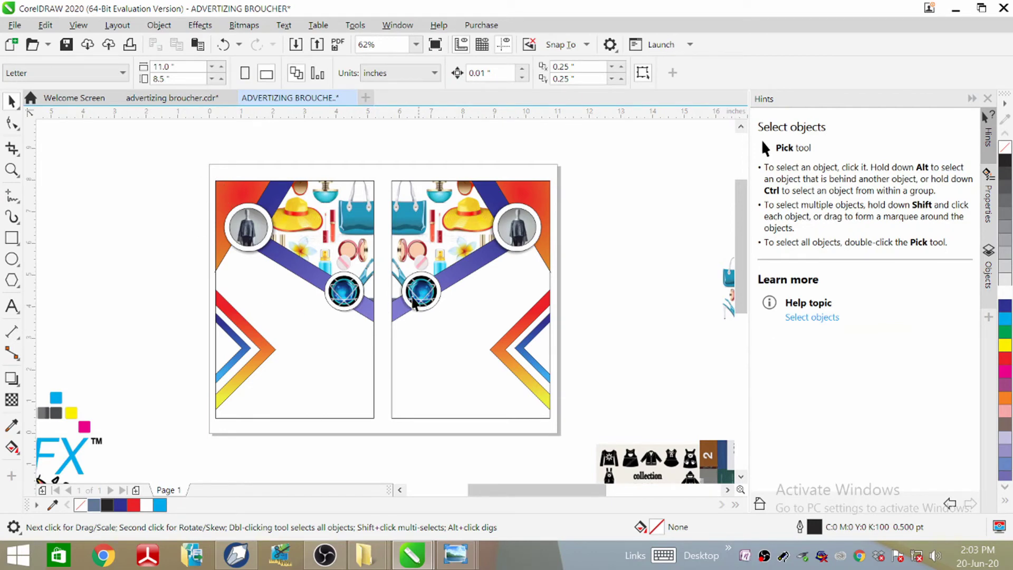
Delete the atom image from inside the right panel's lower circular PowerClip frame and finish editing the frame.
{"action": "left_click", "coordinate": [412, 299]}
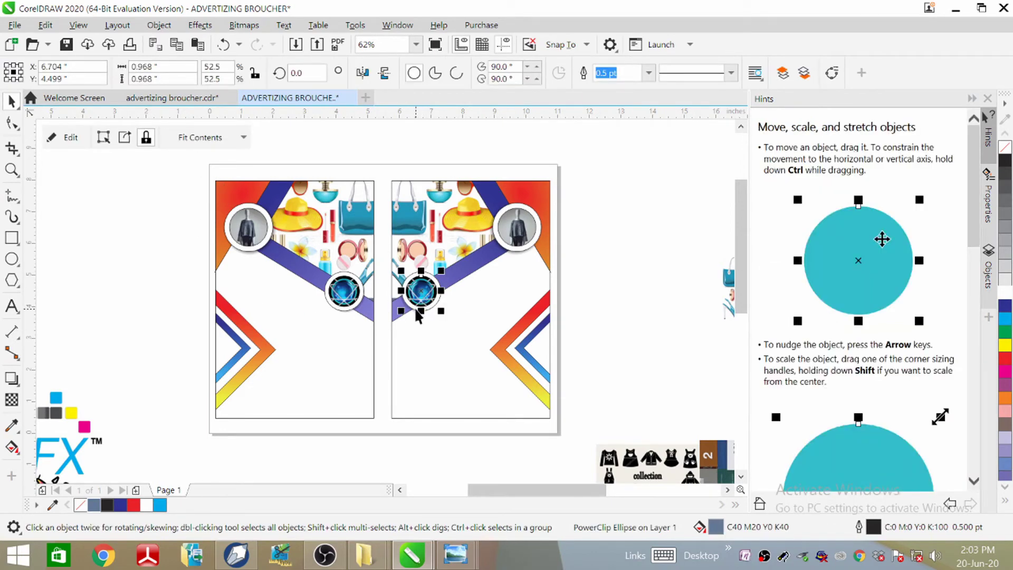
{"action": "left_click", "coordinate": [67, 137]}
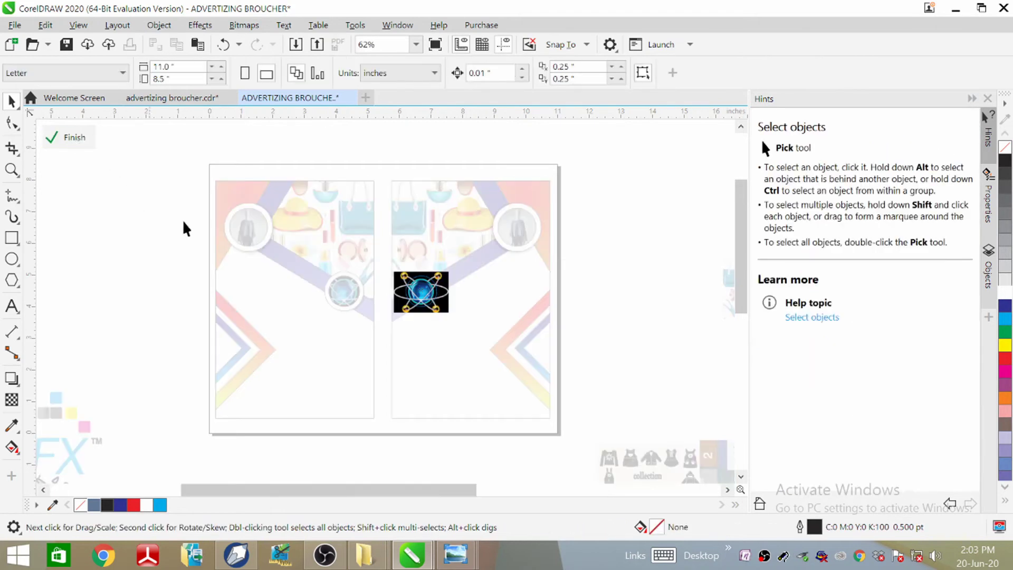
{"action": "left_click", "coordinate": [434, 298]}
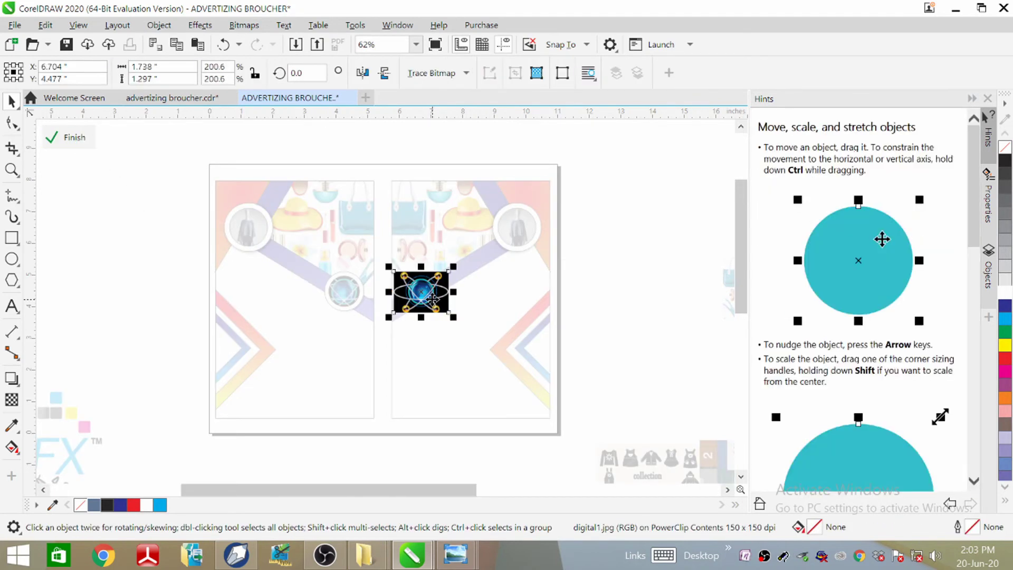
{"action": "key", "text": "Delete"}
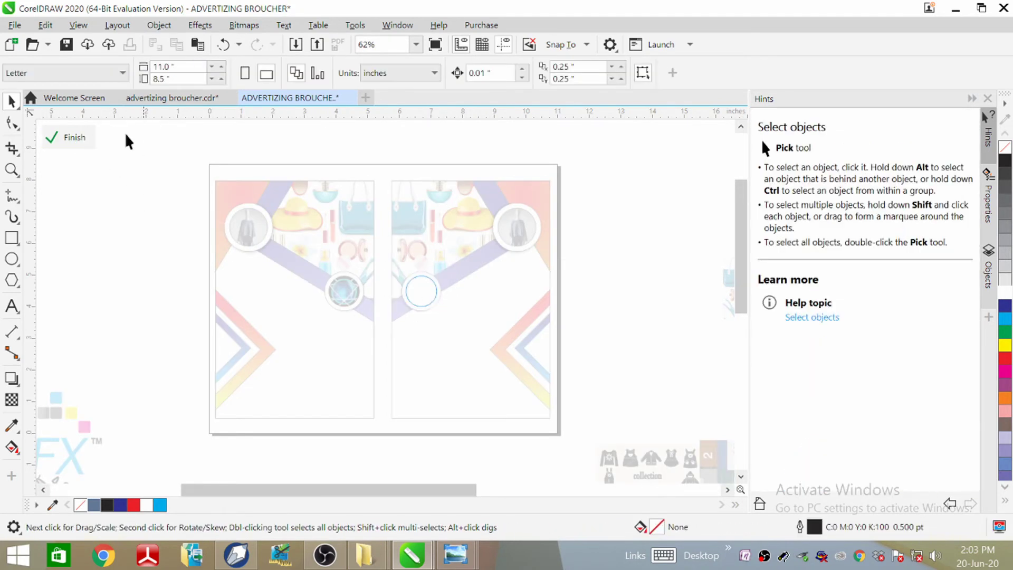
{"action": "left_click", "coordinate": [71, 137]}
Try to extract the contents of the emptied PowerClip circle on the right panel.
{"action": "left_click", "coordinate": [425, 298]}
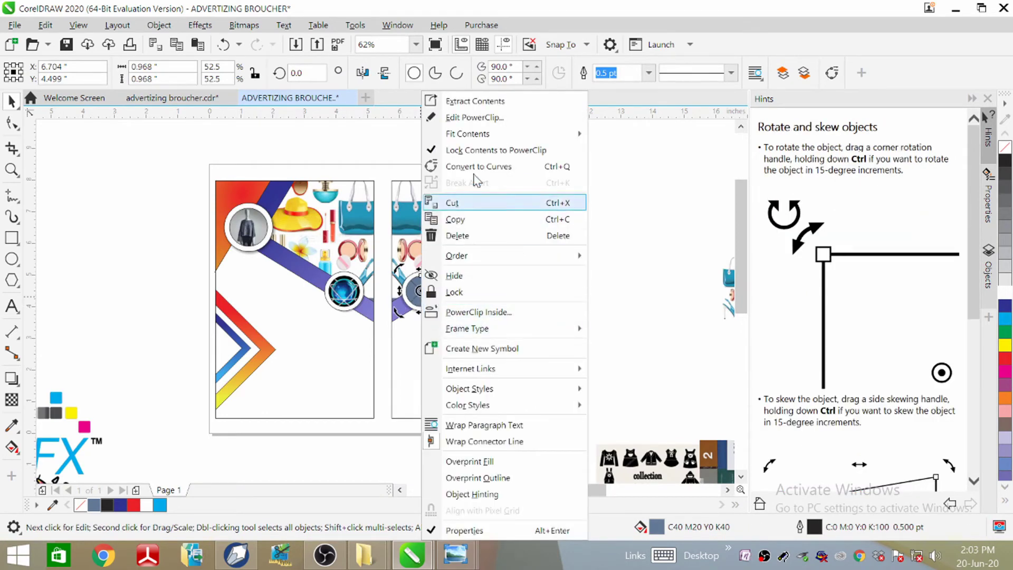
{"action": "left_click", "coordinate": [491, 102]}
{"action": "left_click", "coordinate": [428, 300]}
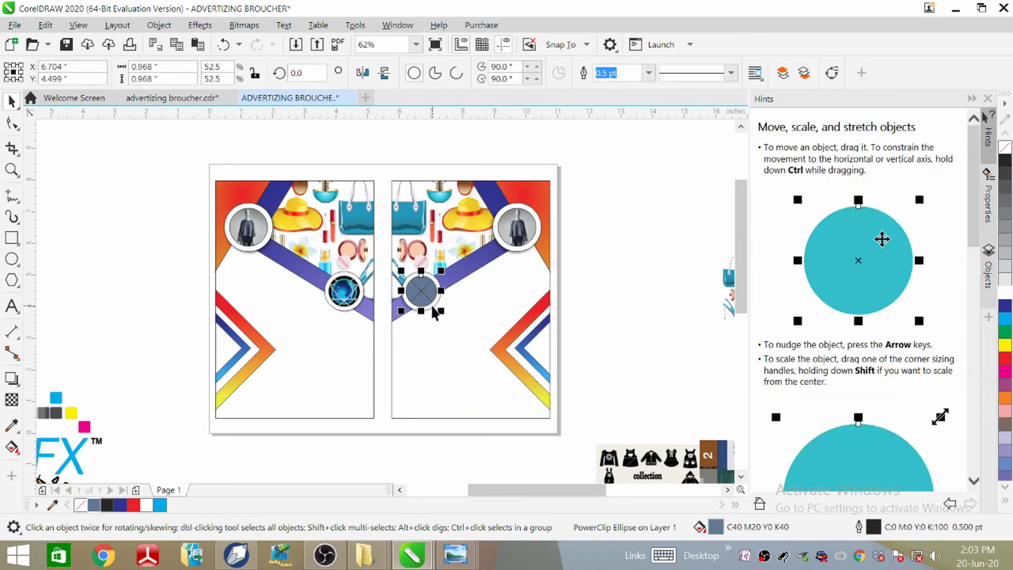
{"action": "right_click", "coordinate": [425, 296]}
{"action": "left_click", "coordinate": [428, 298]}
{"action": "left_click", "coordinate": [431, 296]}
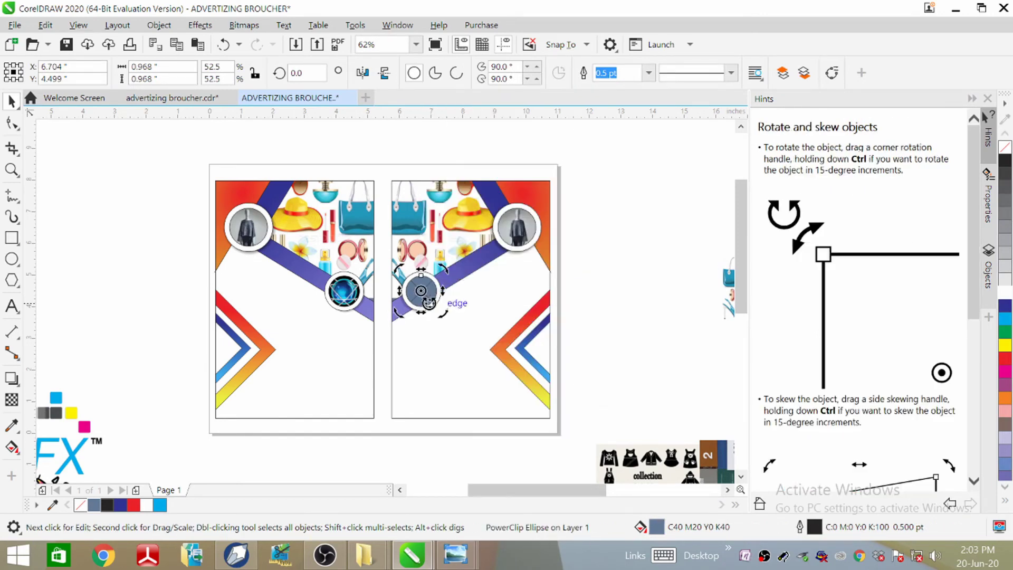
{"action": "scroll", "coordinate": [425, 297], "scroll_direction": "up", "scroll_amount": 2}
{"action": "left_click", "coordinate": [716, 206]}
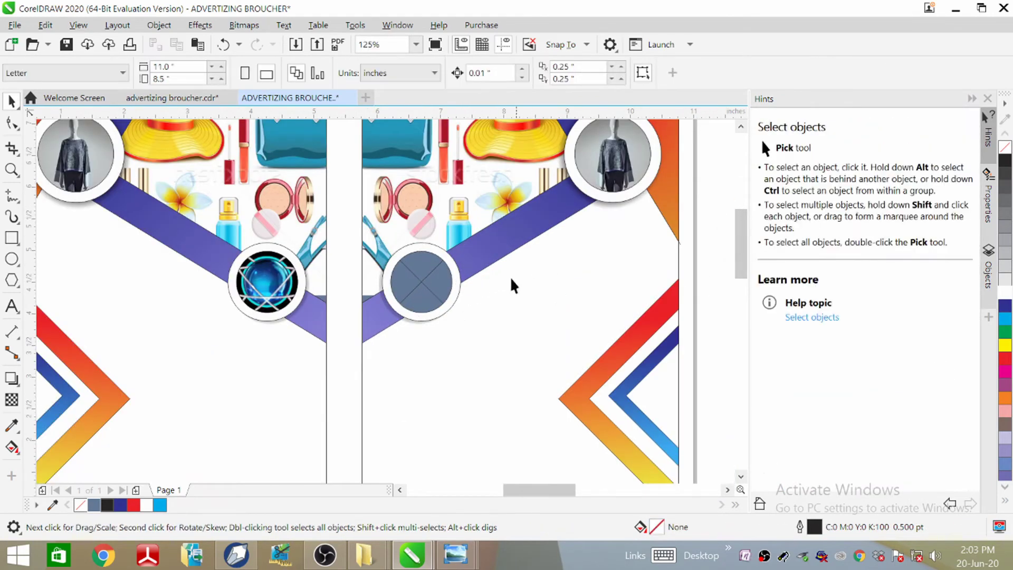
Delete the empty PowerClip circle from inside the white ring circle on the right panel.
{"action": "left_click", "coordinate": [420, 284]}
{"action": "scroll", "coordinate": [443, 335], "scroll_direction": "up", "scroll_amount": 2}
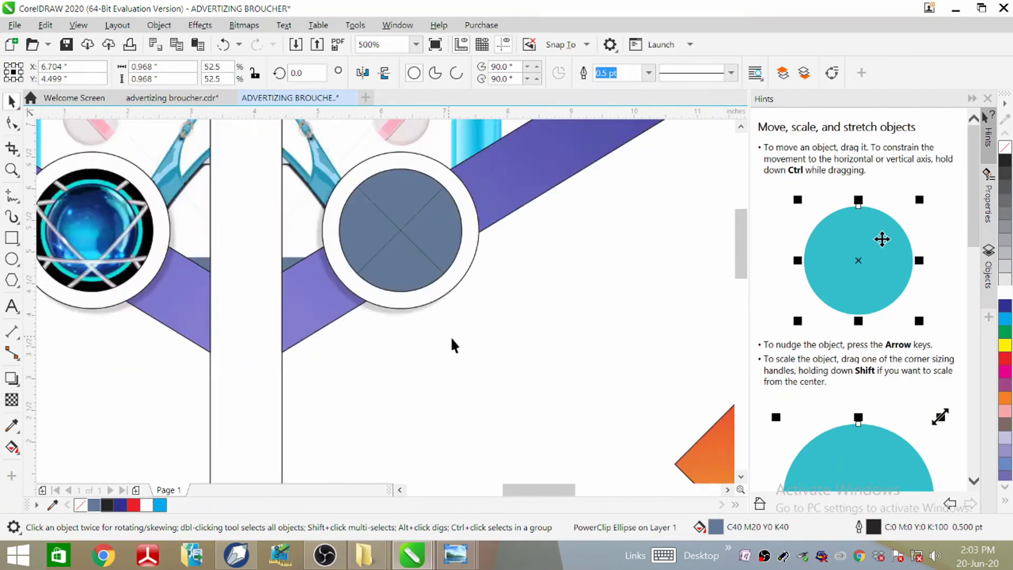
{"action": "scroll", "coordinate": [450, 337], "scroll_direction": "down", "scroll_amount": 2}
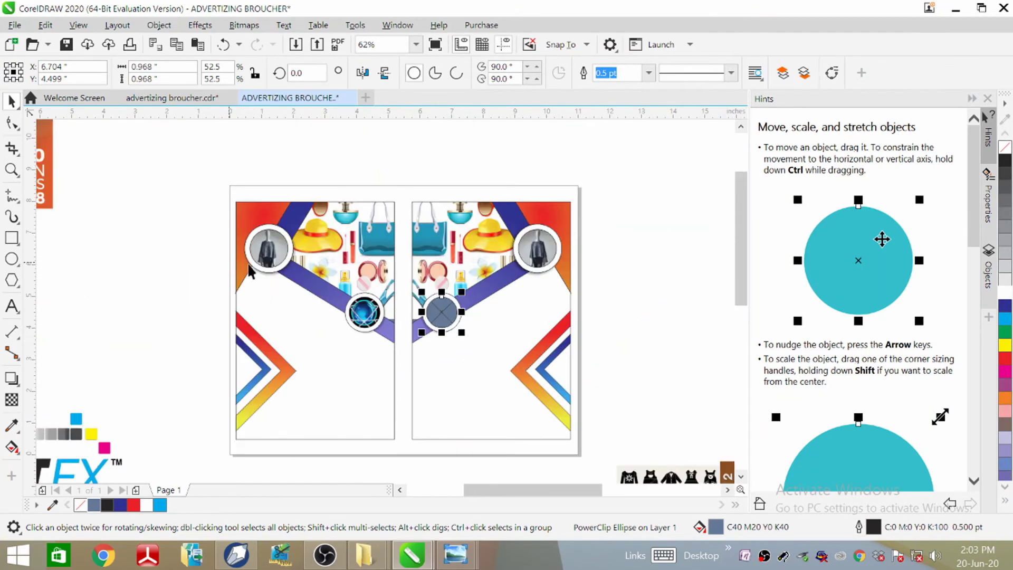
{"action": "left_click", "coordinate": [199, 243]}
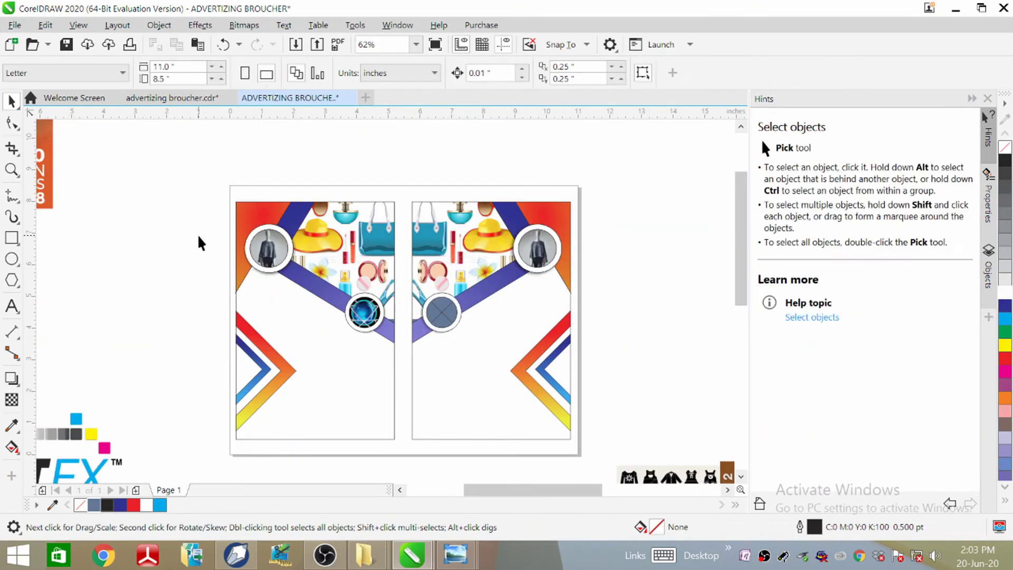
{"action": "left_click", "coordinate": [457, 321]}
{"action": "scroll", "coordinate": [449, 312], "scroll_direction": "up", "scroll_amount": 2}
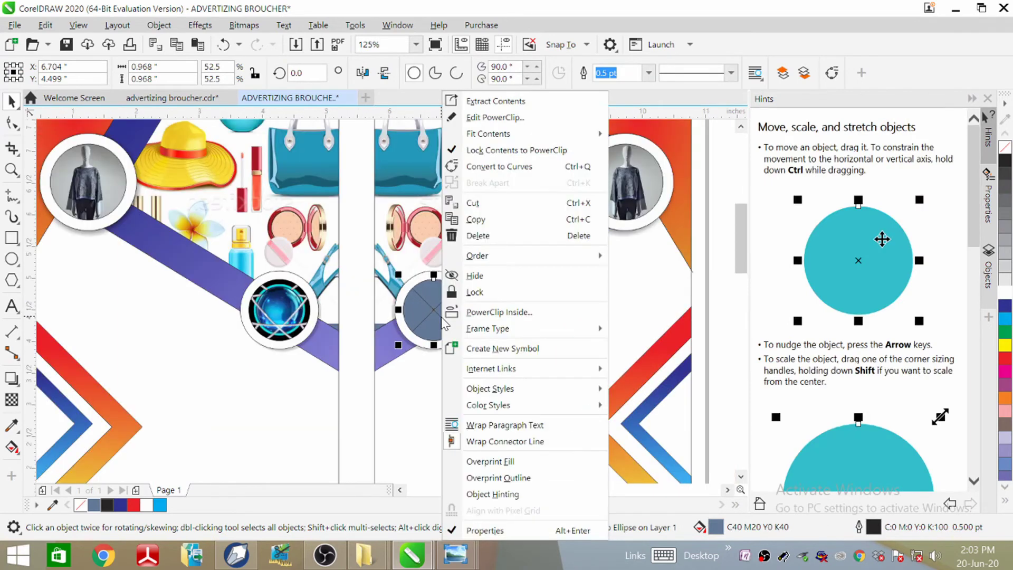
{"action": "right_click", "coordinate": [422, 307]}
{"action": "key", "text": "Escape"}
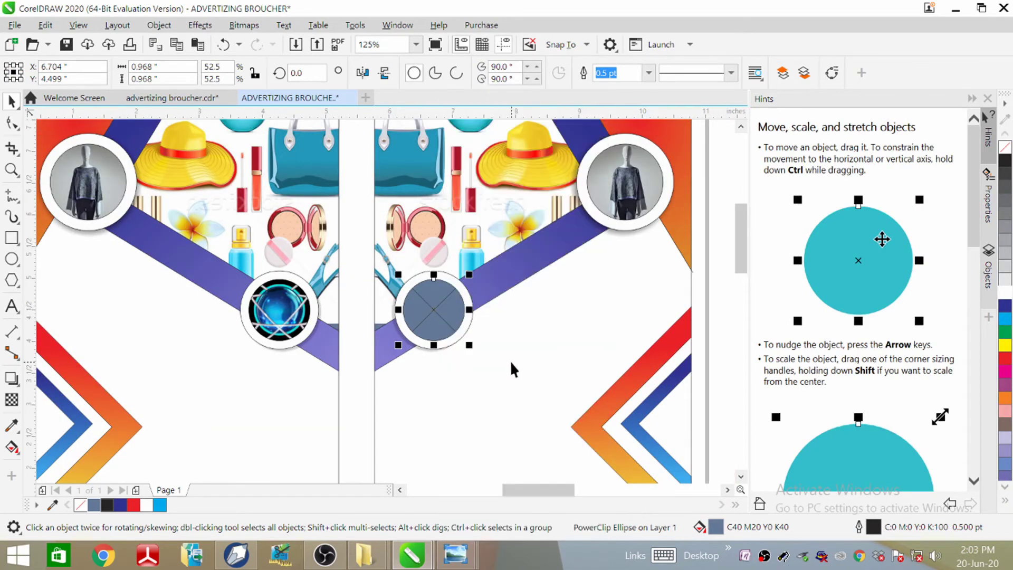
{"action": "key", "text": "Delete"}
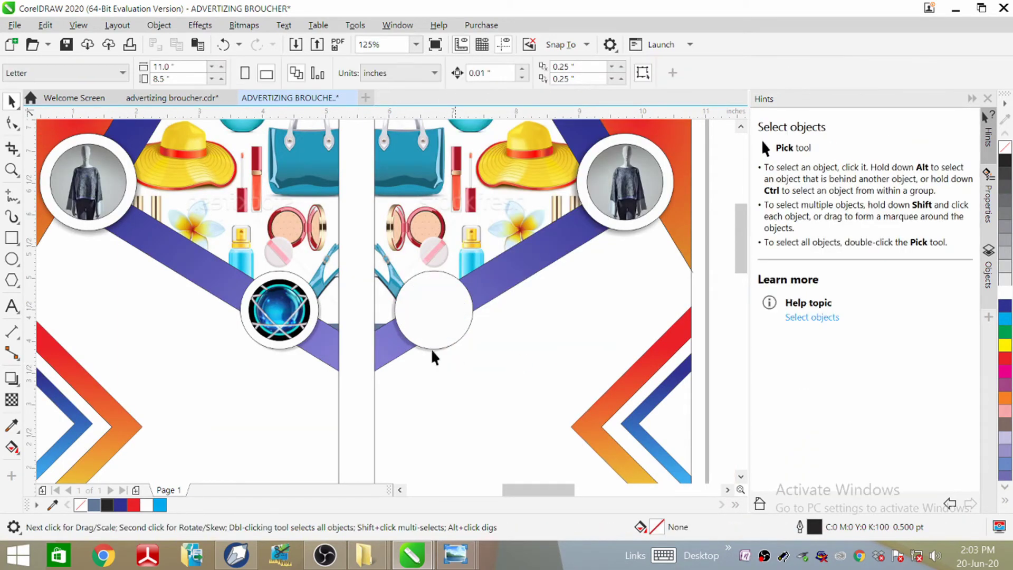
Make a concentric copy of the right panel's lower white circle, scaled to about 0.87 in, and fill it slate blue.
{"action": "left_click", "coordinate": [433, 319]}
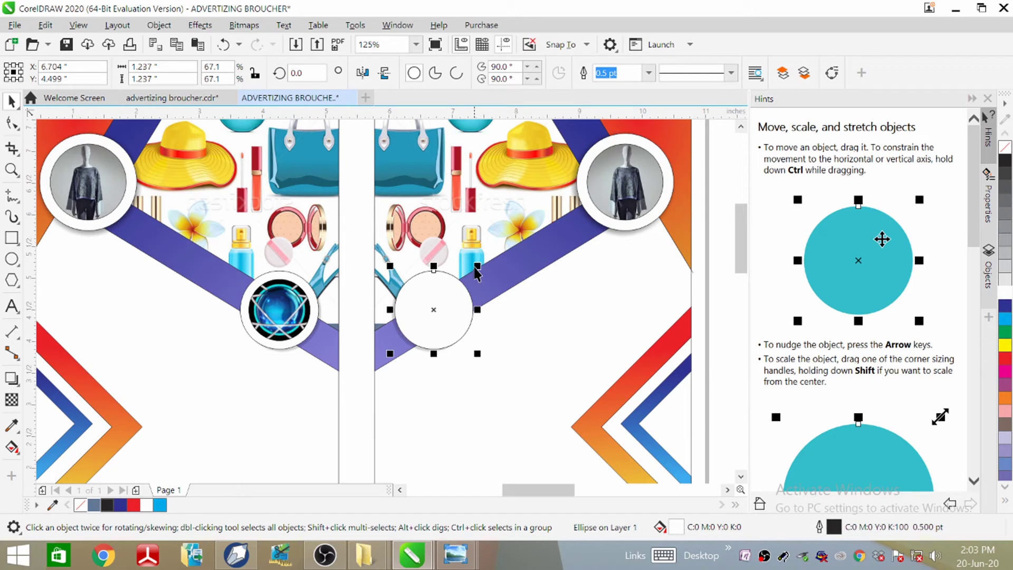
{"action": "left_click_drag", "start_coordinate": [476, 262], "coordinate": [466, 277]}
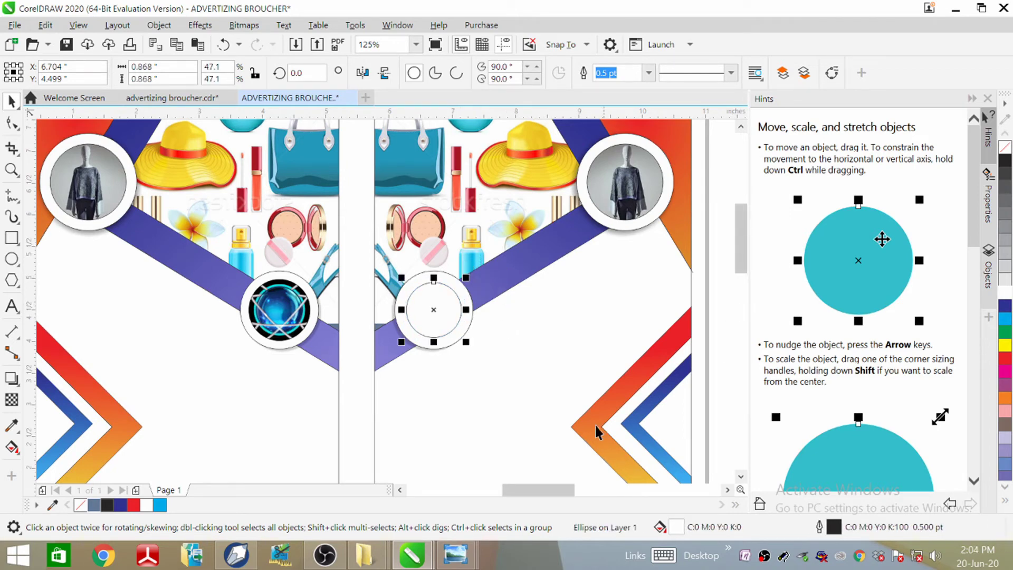
{"action": "left_click", "coordinate": [94, 508]}
{"action": "left_click", "coordinate": [466, 365]}
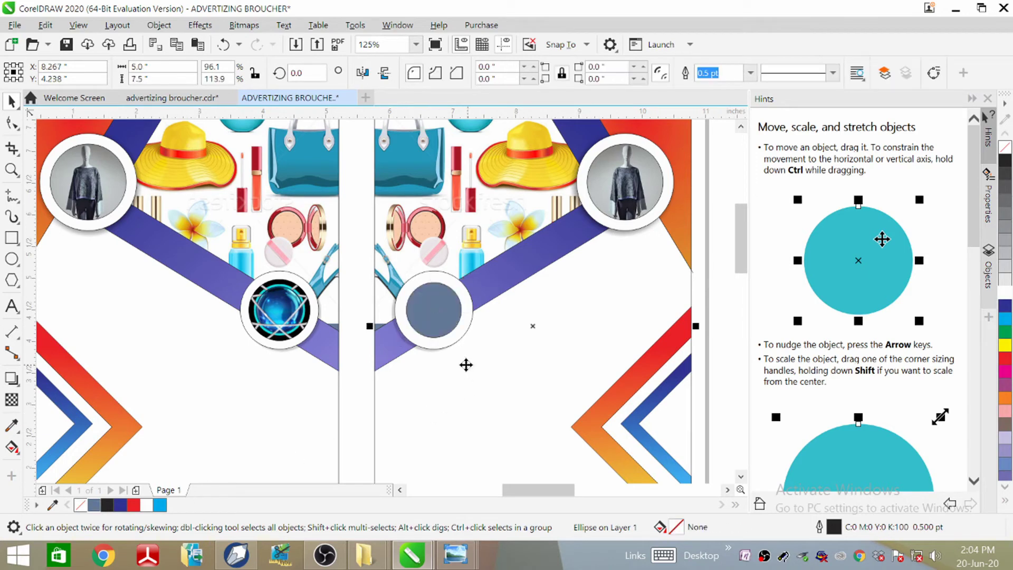
Group the slate blue circle with the white ring circle around it on the right panel.
{"action": "left_click", "coordinate": [468, 328]}
{"action": "left_click_drag", "start_coordinate": [478, 263], "coordinate": [475, 266]}
{"action": "key", "text": "Tab"}
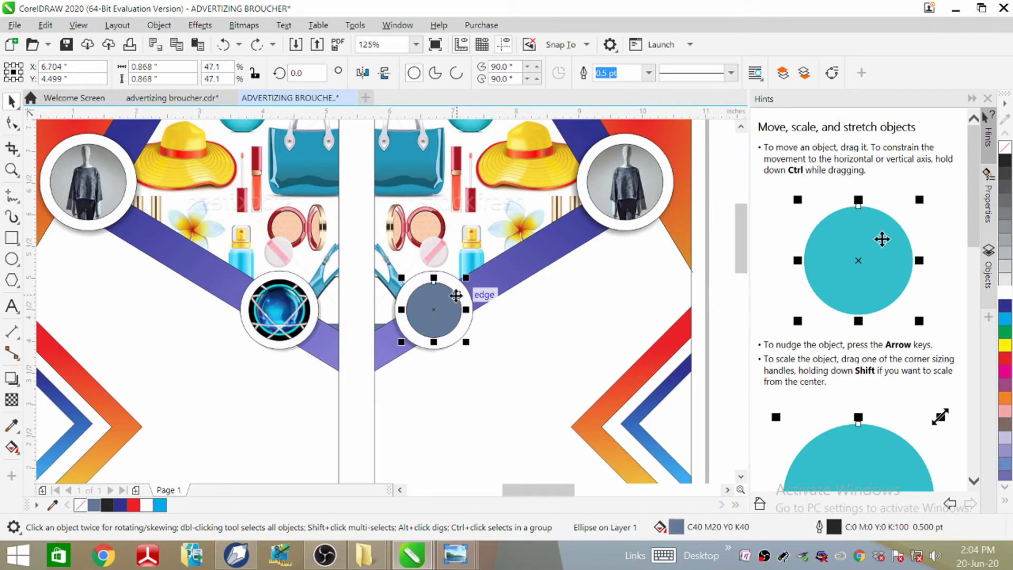
{"action": "scroll", "coordinate": [455, 293], "scroll_direction": "up", "scroll_amount": 4}
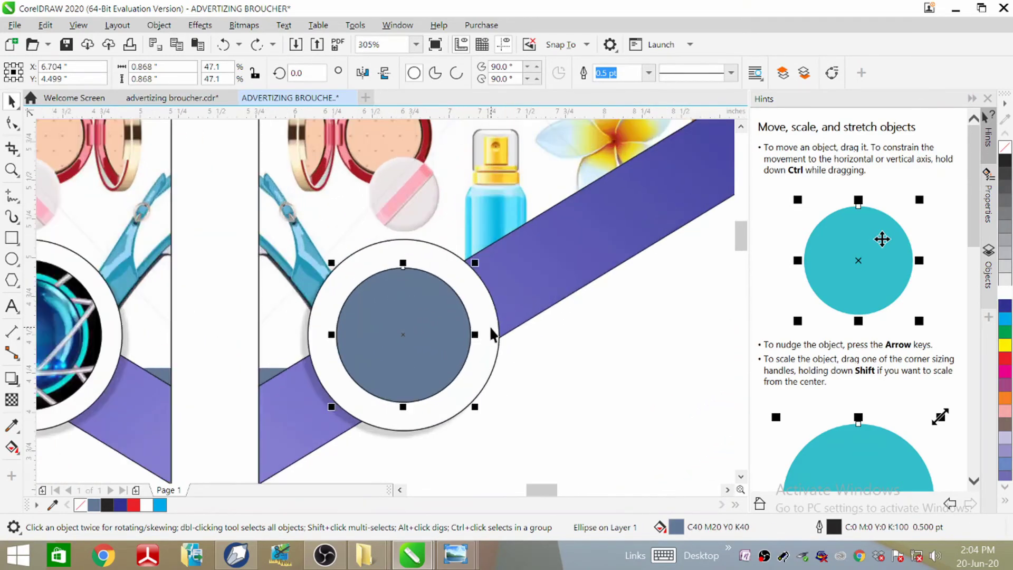
{"action": "left_click", "coordinate": [486, 357], "text": "shift"}
{"action": "right_click", "coordinate": [420, 331]}
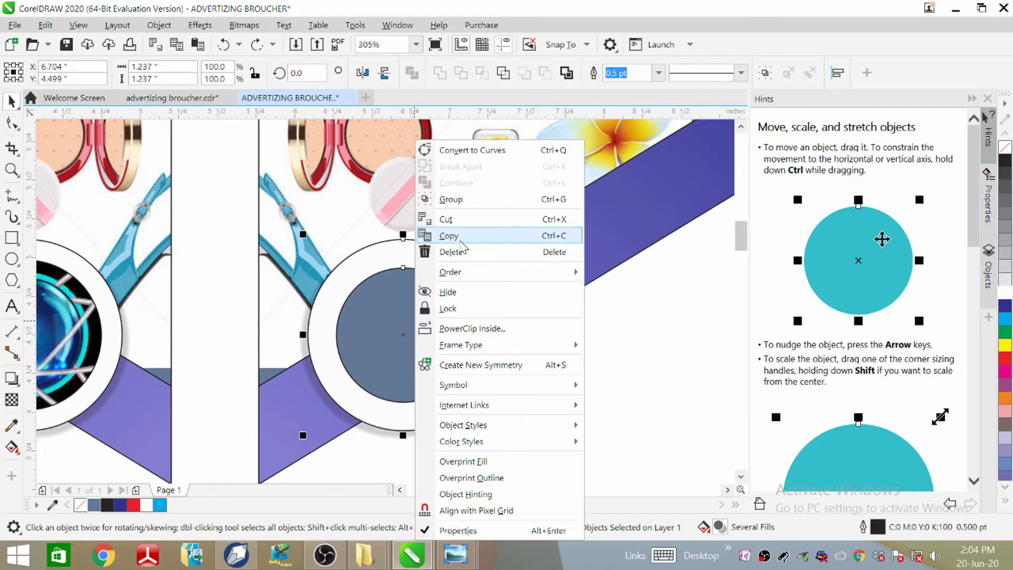
{"action": "left_click", "coordinate": [460, 199]}
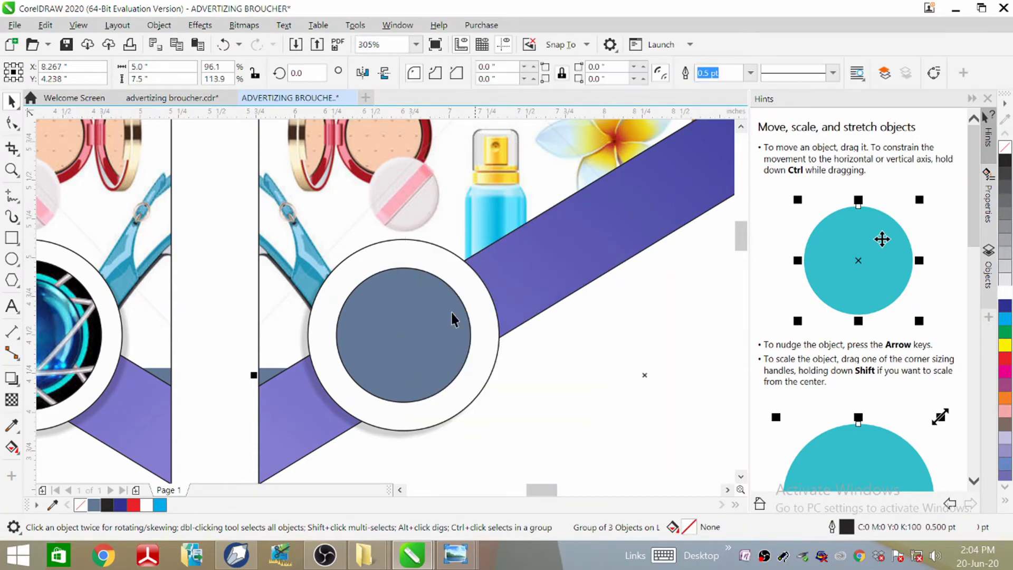
Scale the grouped circle frame down to about 0.89 in and place a copy further up the right panel's purple band.
{"action": "left_click_drag", "start_coordinate": [504, 231], "coordinate": [474, 264]}
{"action": "scroll", "coordinate": [484, 315], "scroll_direction": "down", "scroll_amount": 5}
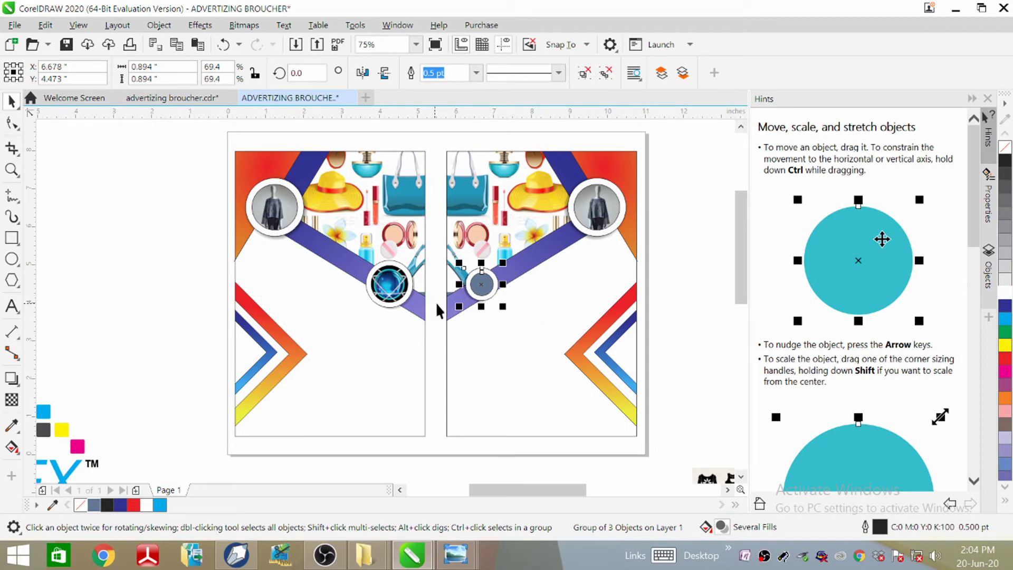
{"action": "left_click_drag", "start_coordinate": [489, 285], "coordinate": [541, 257]}
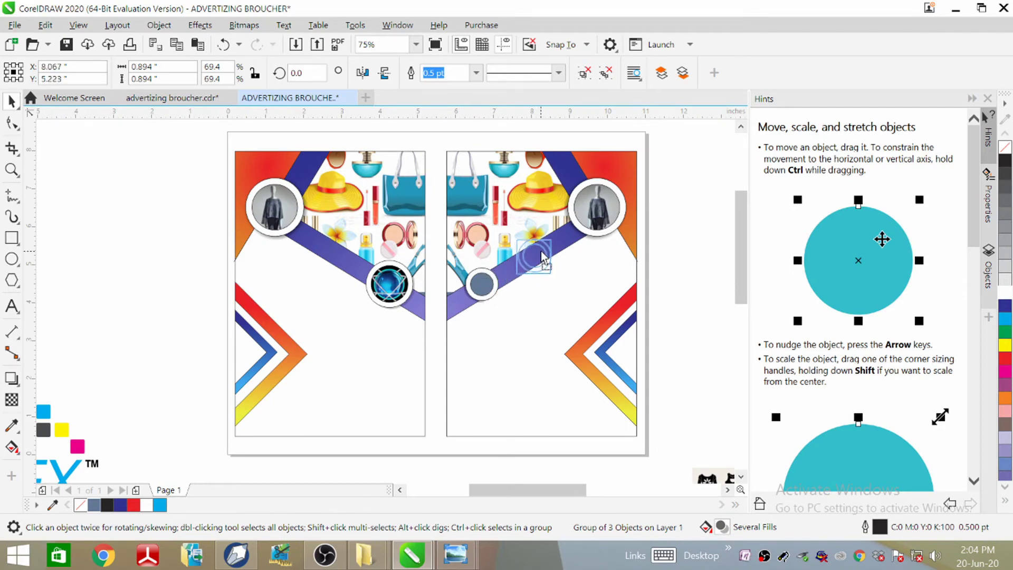
{"action": "left_click", "coordinate": [96, 292]}
Delete the right panel's upper mannequin PowerClip circle together with its white ring circle.
{"action": "left_click", "coordinate": [612, 208]}
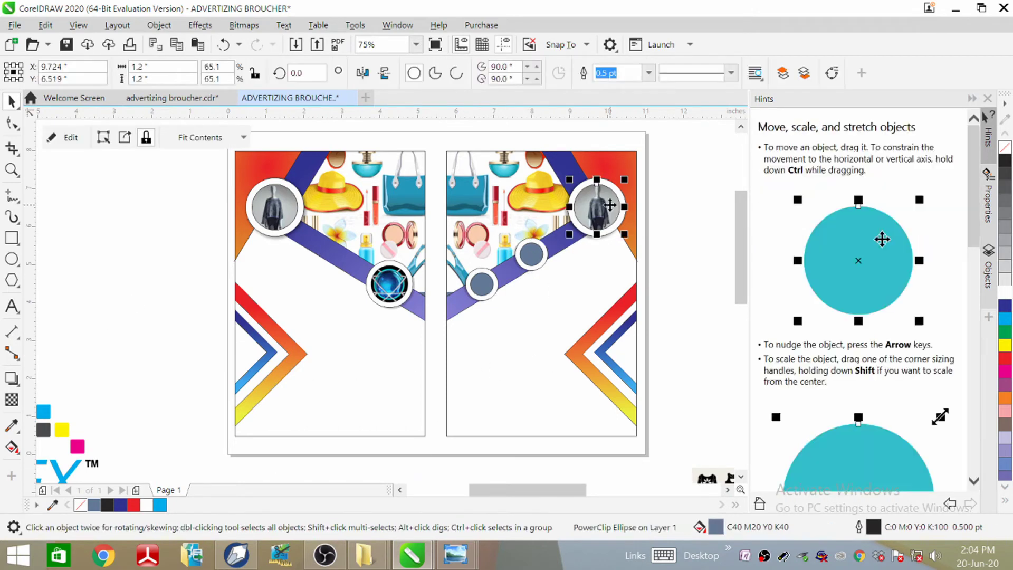
{"action": "key", "text": "Delete"}
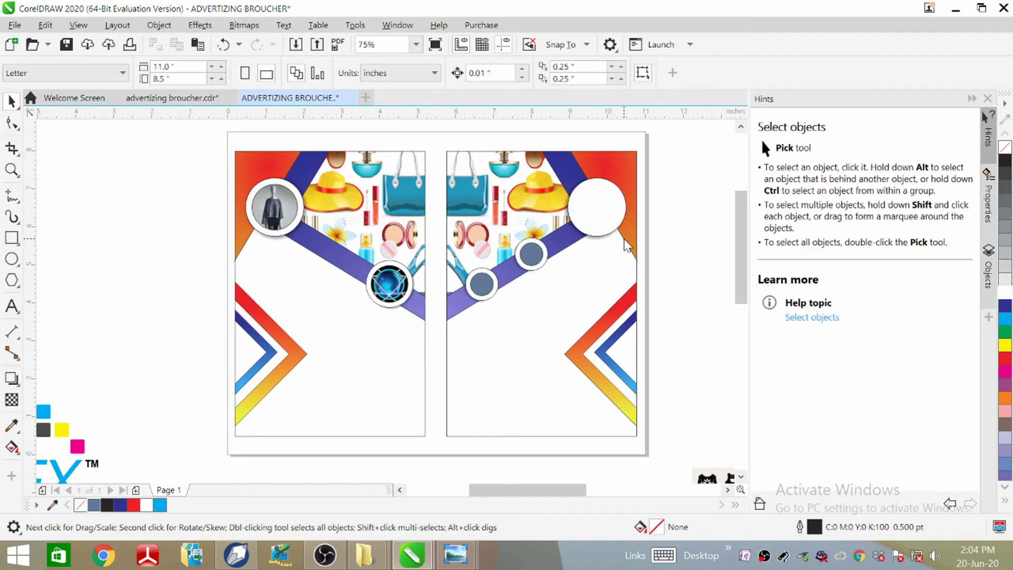
{"action": "left_click", "coordinate": [595, 204]}
{"action": "key", "text": "Delete"}
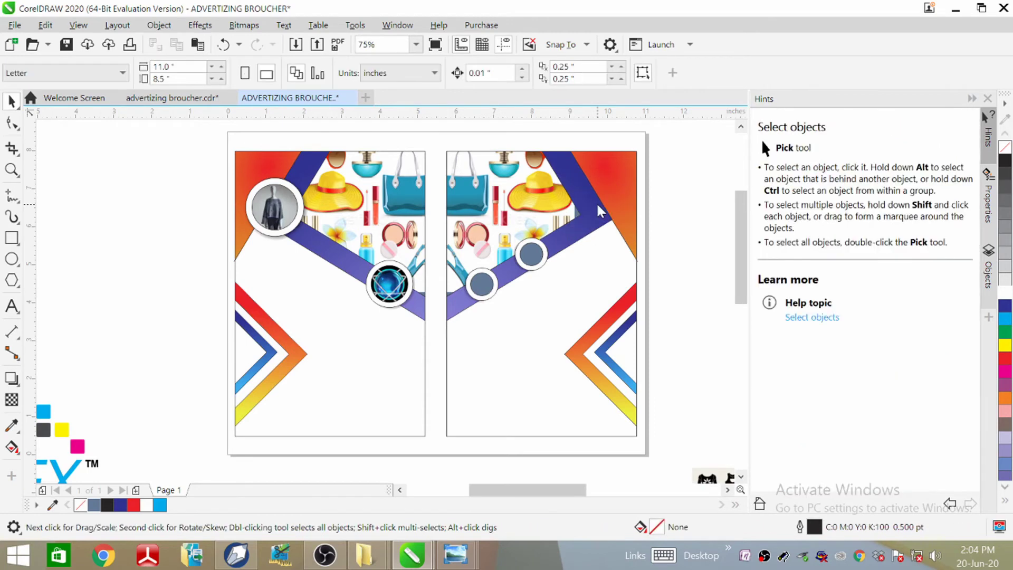
Place a third copy of the slate blue circle frame near the upper bend of the right panel's purple band.
{"action": "left_click", "coordinate": [530, 258]}
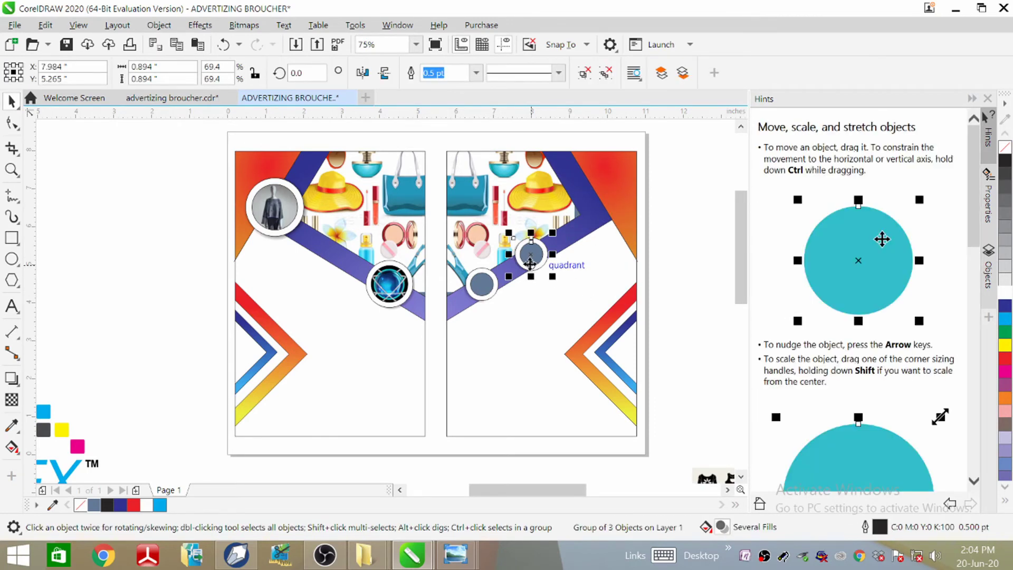
{"action": "left_click_drag", "start_coordinate": [530, 262], "coordinate": [580, 227]}
{"action": "left_click", "coordinate": [693, 204]}
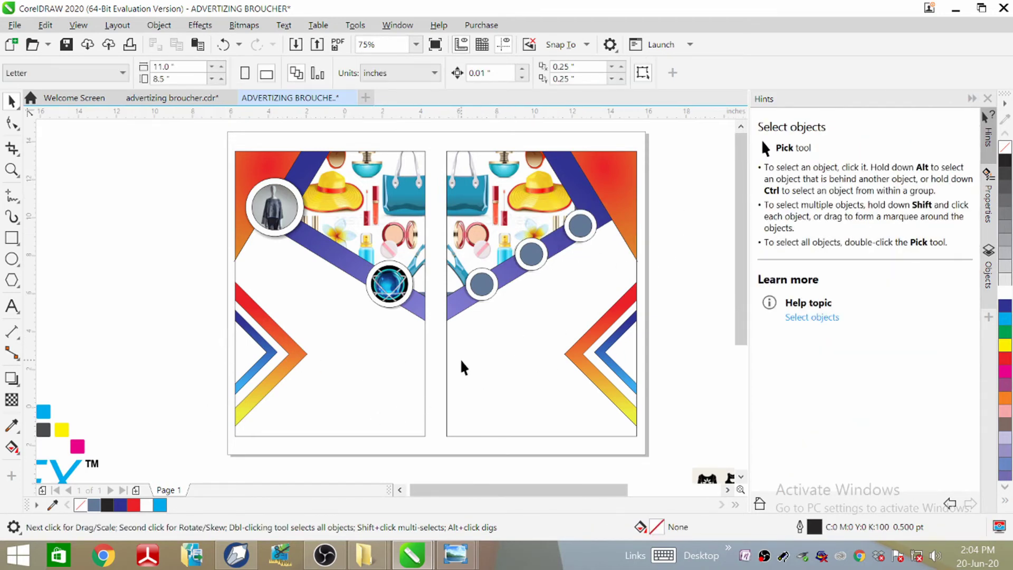
Bring the summer accessories image onto the right panel and resize it to sit just below the three circle frames.
{"action": "scroll", "coordinate": [462, 366], "scroll_direction": "down", "scroll_amount": 2}
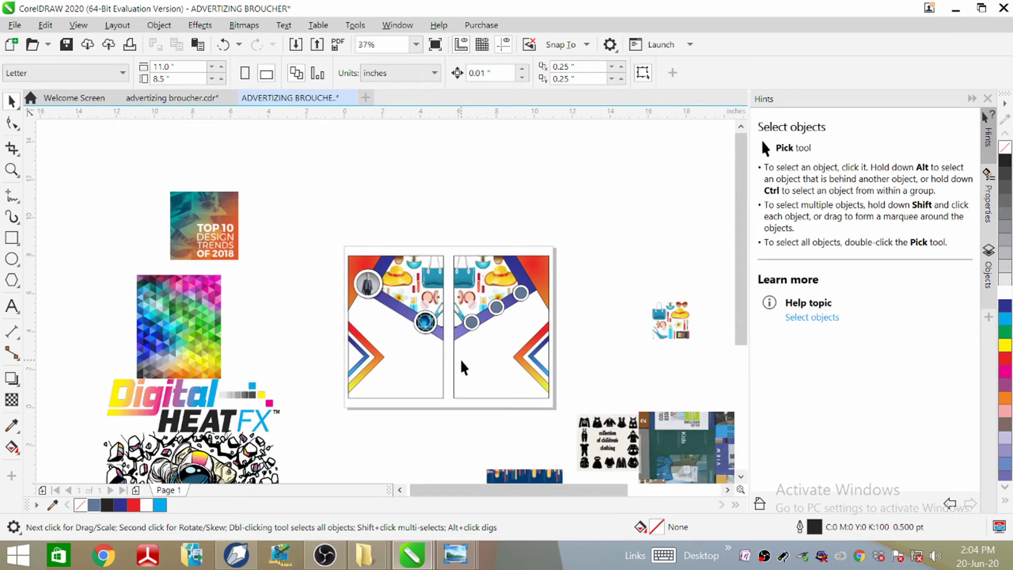
{"action": "left_click", "coordinate": [680, 324]}
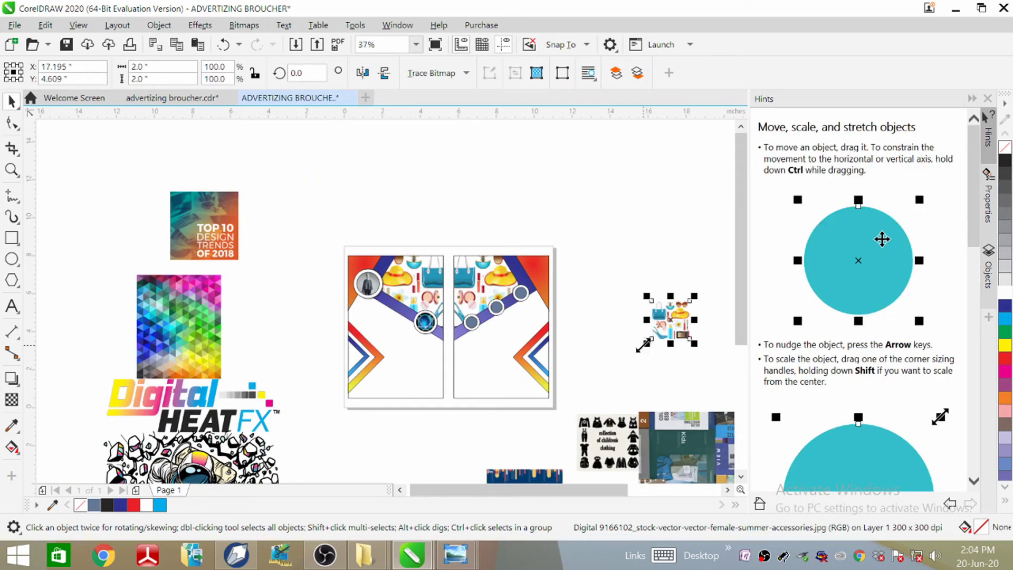
{"action": "left_click_drag", "start_coordinate": [644, 343], "coordinate": [462, 355]}
{"action": "scroll", "coordinate": [477, 377], "scroll_direction": "up", "scroll_amount": 3}
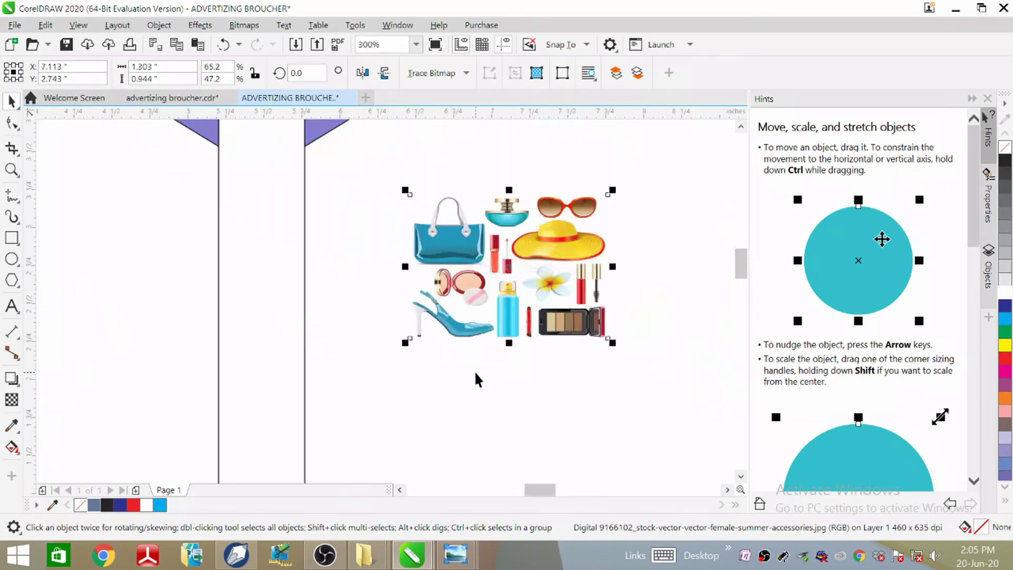
{"action": "scroll", "coordinate": [478, 369], "scroll_direction": "down", "scroll_amount": 2}
{"action": "left_click", "coordinate": [492, 332]}
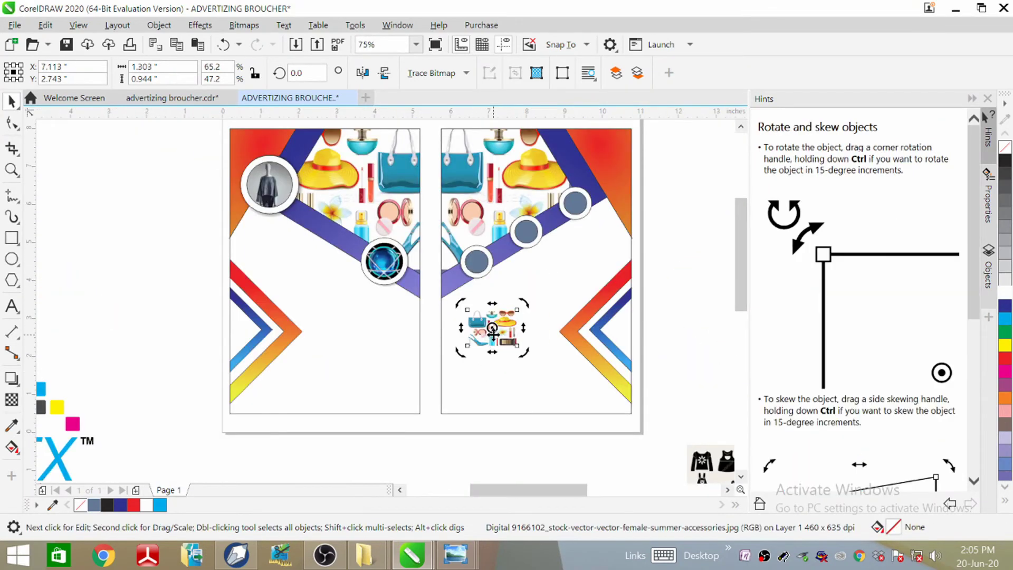
{"action": "mouse_move", "coordinate": [492, 331]}
{"action": "left_mouse_down"}
{"action": "mouse_move", "coordinate": [518, 311]}
{"action": "mouse_move", "coordinate": [494, 326]}
{"action": "mouse_move", "coordinate": [520, 292]}
{"action": "mouse_move", "coordinate": [573, 264]}
{"action": "mouse_move", "coordinate": [562, 260]}
{"action": "mouse_move", "coordinate": [549, 286]}
{"action": "left_mouse_up"}
{"action": "left_click", "coordinate": [681, 251]}
{"action": "left_click", "coordinate": [494, 328]}
{"action": "left_click", "coordinate": [664, 231]}
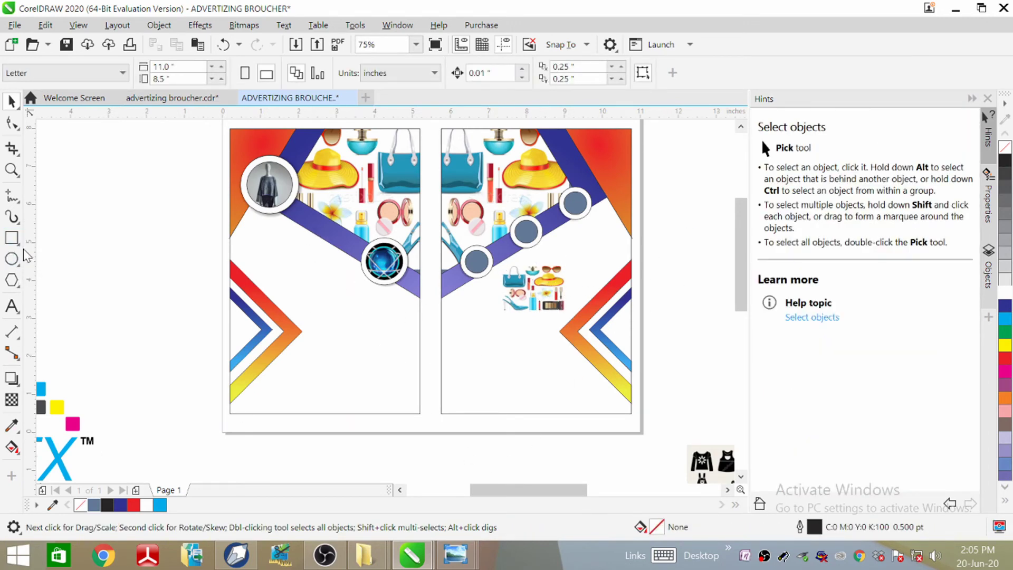
Examine the text block and vertical colour bars on the left panel of the reference file advertizing broucher.cdr.
{"action": "left_click", "coordinate": [143, 96]}
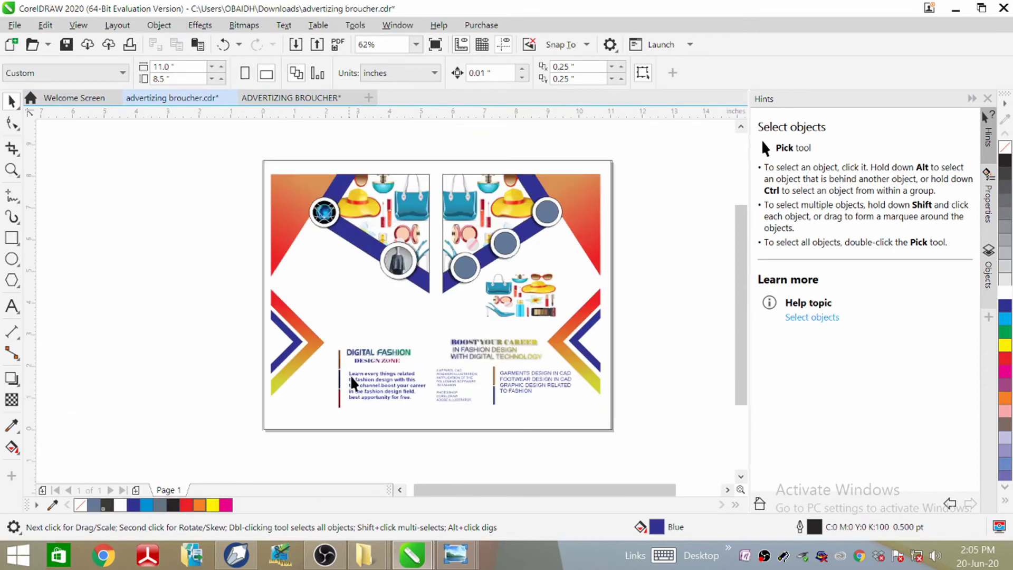
{"action": "left_click", "coordinate": [389, 369]}
{"action": "scroll", "coordinate": [369, 365], "scroll_direction": "up", "scroll_amount": 2}
{"action": "scroll", "coordinate": [364, 363], "scroll_direction": "up", "scroll_amount": 2}
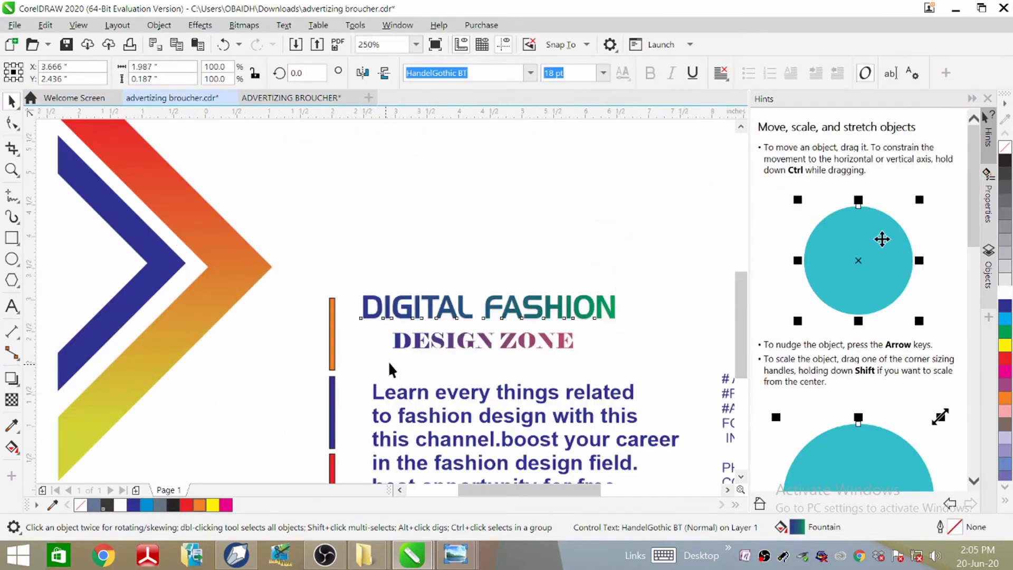
{"action": "scroll", "coordinate": [380, 363], "scroll_direction": "down", "scroll_amount": 2}
{"action": "scroll", "coordinate": [391, 362], "scroll_direction": "up", "scroll_amount": 4}
{"action": "scroll", "coordinate": [376, 301], "scroll_direction": "down", "scroll_amount": 4}
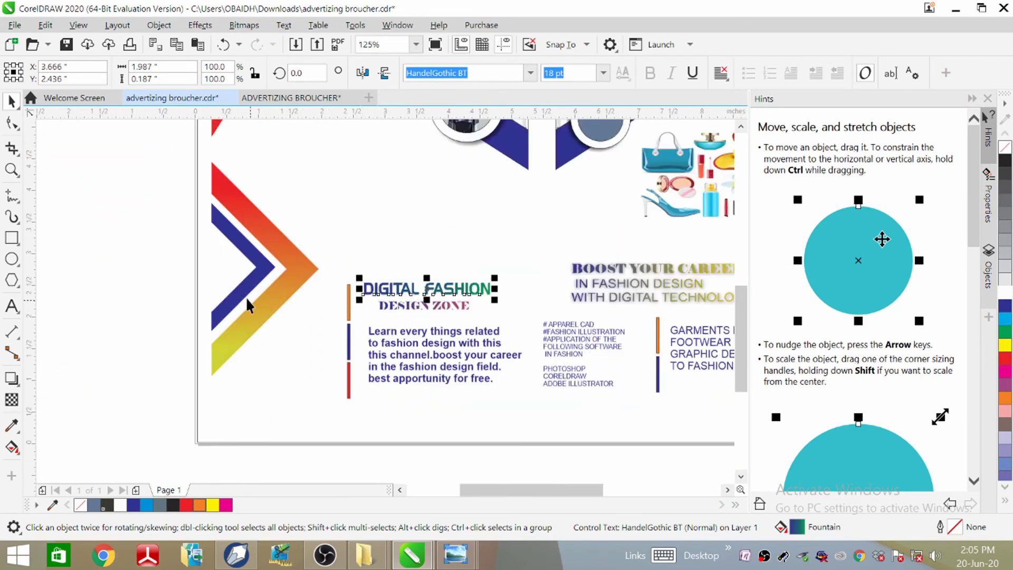
In the ADVERTIZING BROUCHER document, draw a vertical rectangle about 0.13 by 1.15 in beside the left panel's chevrons.
{"action": "left_click", "coordinate": [290, 98]}
{"action": "left_click", "coordinate": [12, 238]}
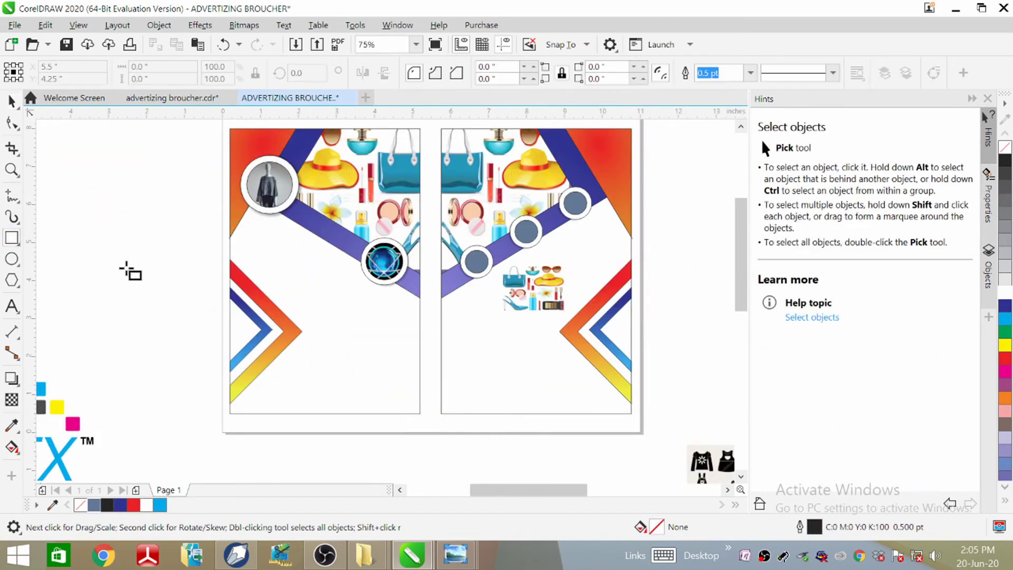
{"action": "left_click_drag", "start_coordinate": [331, 312], "coordinate": [330, 356]}
{"action": "scroll", "coordinate": [333, 332], "scroll_direction": "up", "scroll_amount": 3}
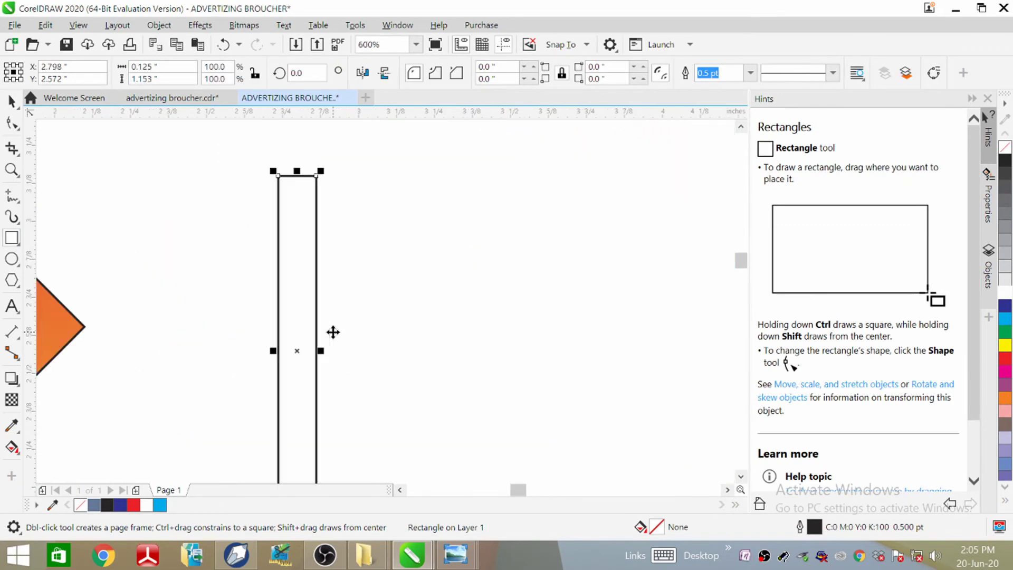
{"action": "scroll", "coordinate": [361, 286], "scroll_direction": "down", "scroll_amount": 2}
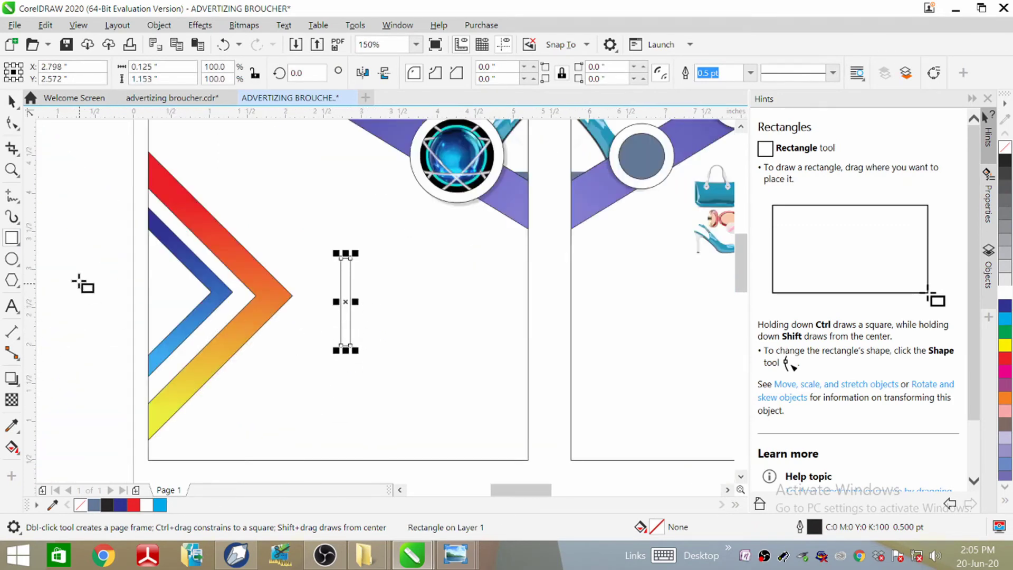
Scale the vertical rectangle to 50% and move it closer to the orange chevron's tip.
{"action": "left_click", "coordinate": [11, 100]}
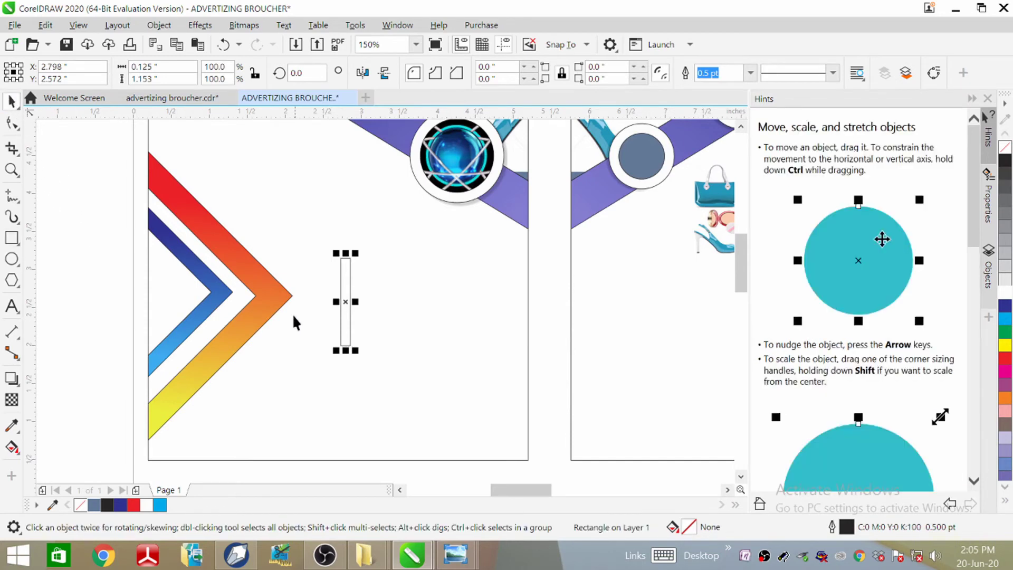
{"action": "left_click_drag", "start_coordinate": [342, 350], "coordinate": [342, 302]}
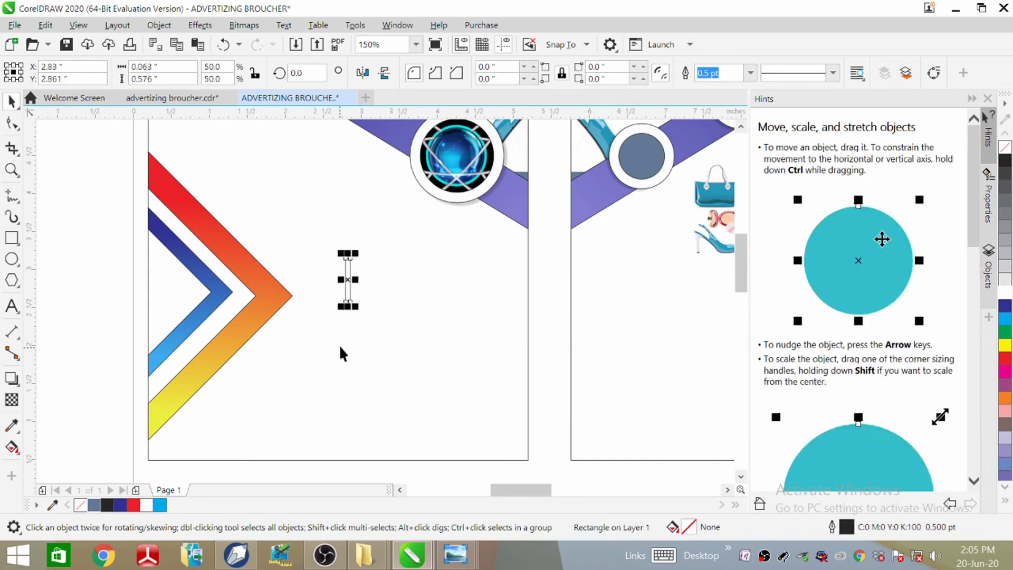
{"action": "scroll", "coordinate": [338, 351], "scroll_direction": "up", "scroll_amount": 2}
{"action": "scroll", "coordinate": [372, 256], "scroll_direction": "down", "scroll_amount": 2}
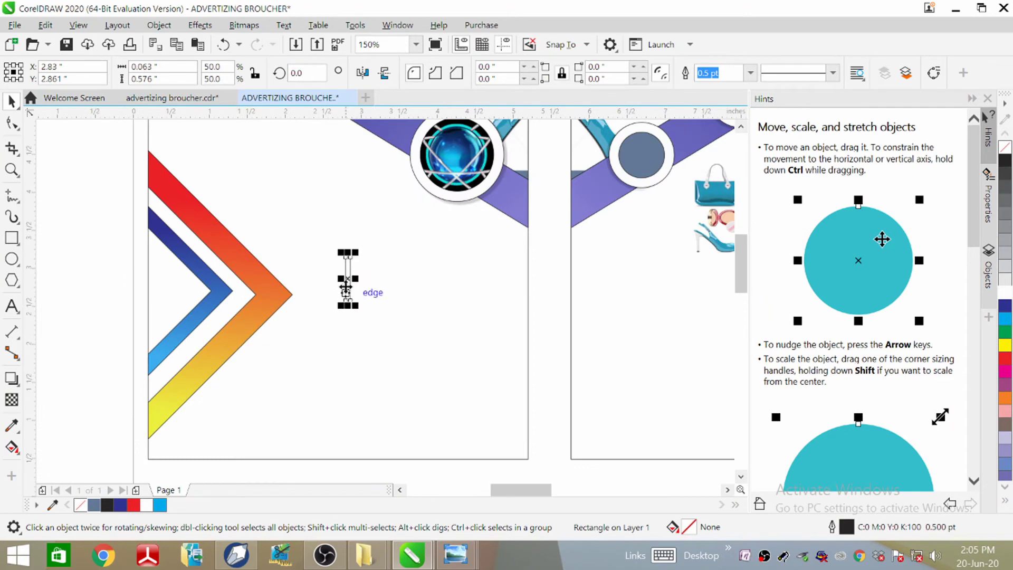
{"action": "left_click_drag", "start_coordinate": [346, 282], "coordinate": [328, 289]}
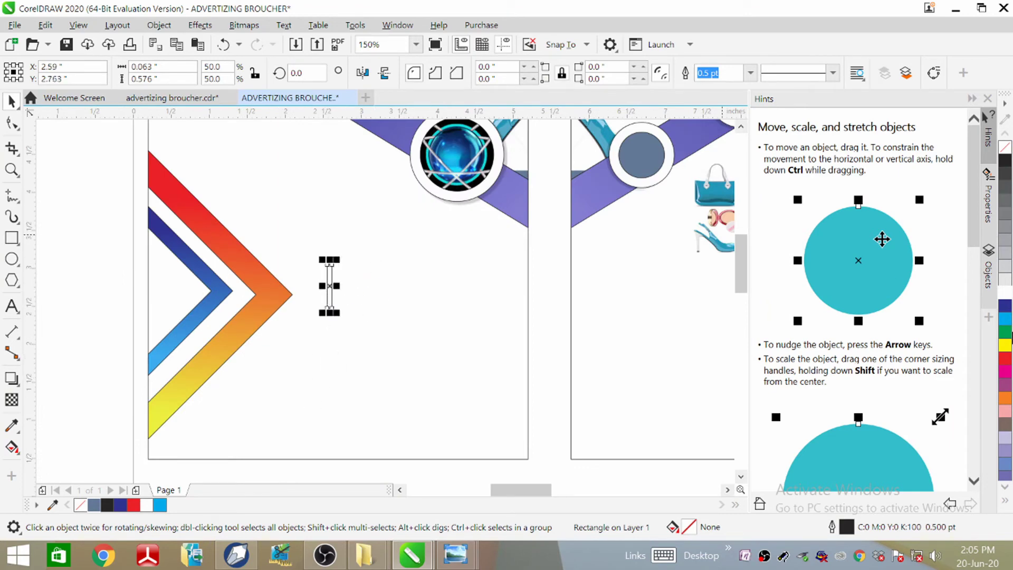
Fill the vertical bar red and place a yellow copy directly below it.
{"action": "left_click", "coordinate": [1005, 357]}
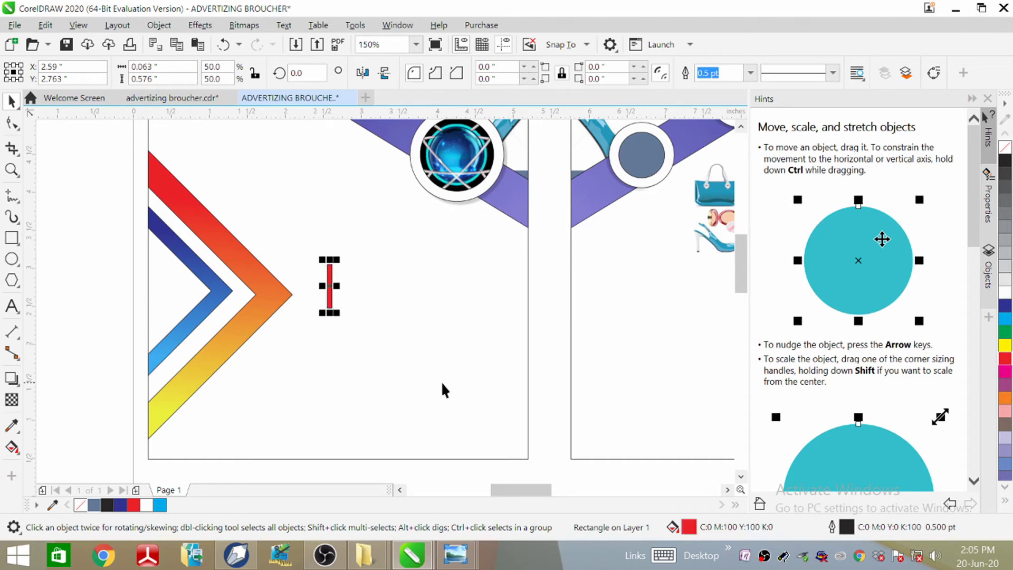
{"action": "key", "text": "Down"}
{"action": "key", "text": "Down"}
{"action": "key", "text": "Down"}
{"action": "key", "text": "Down"}
{"action": "key", "text": "Down"}
{"action": "key", "text": "Down"}
{"action": "key", "text": "Down"}
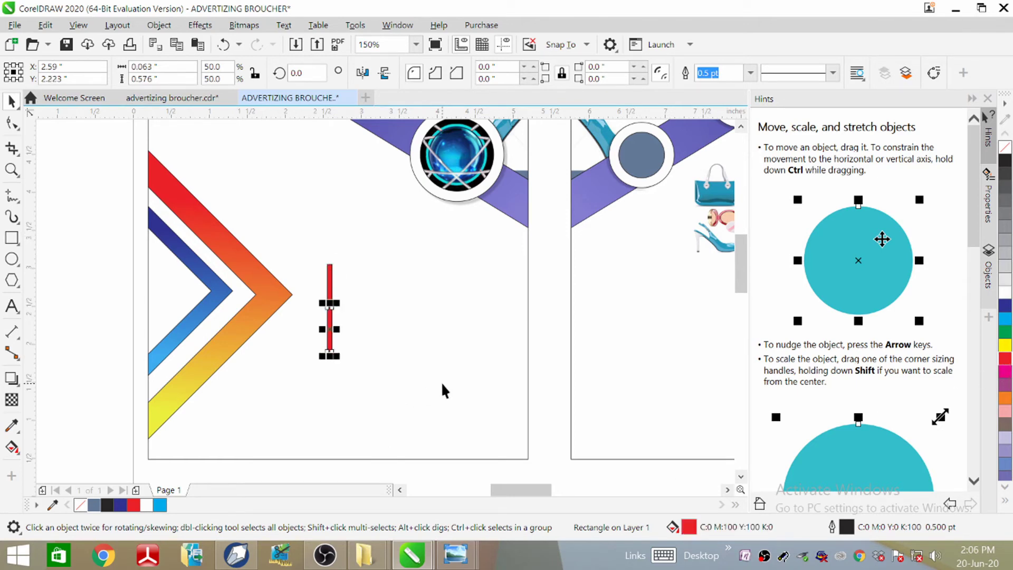
{"action": "left_click", "coordinate": [1003, 346]}
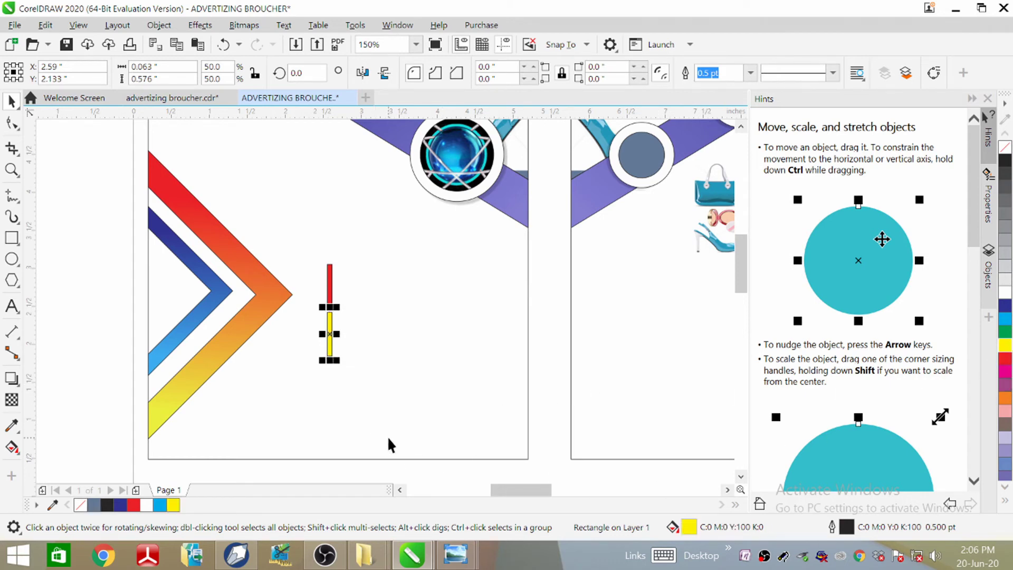
Duplicate the yellow bar directly below itself and fill the copy magenta.
{"action": "key", "text": "Down"}
{"action": "key", "text": "Down"}
{"action": "key", "text": "Down"}
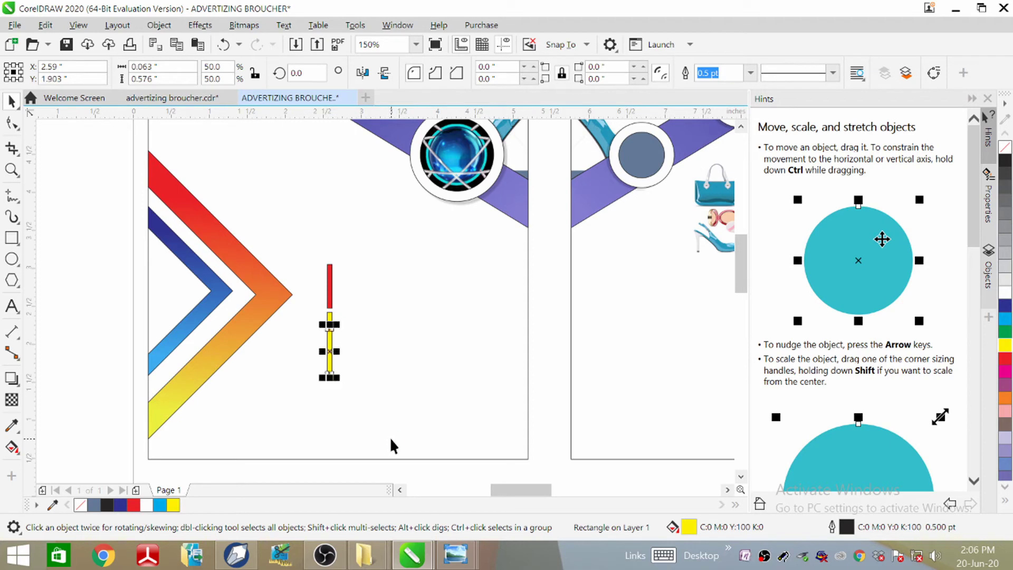
{"action": "key", "text": "Down"}
{"action": "key", "text": "Down"}
{"action": "key", "text": "Down"}
{"action": "key", "text": "Down"}
{"action": "key", "text": "Down"}
{"action": "key", "text": "Down"}
{"action": "key", "text": "Down"}
{"action": "key", "text": "Down"}
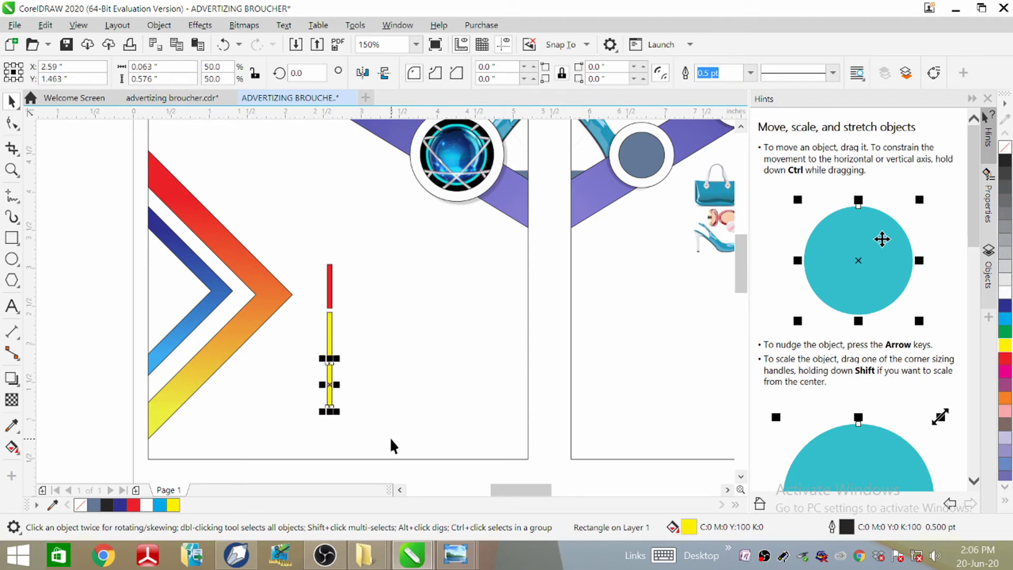
{"action": "key", "text": "Down"}
{"action": "left_click", "coordinate": [1004, 373]}
{"action": "left_click", "coordinate": [360, 316]}
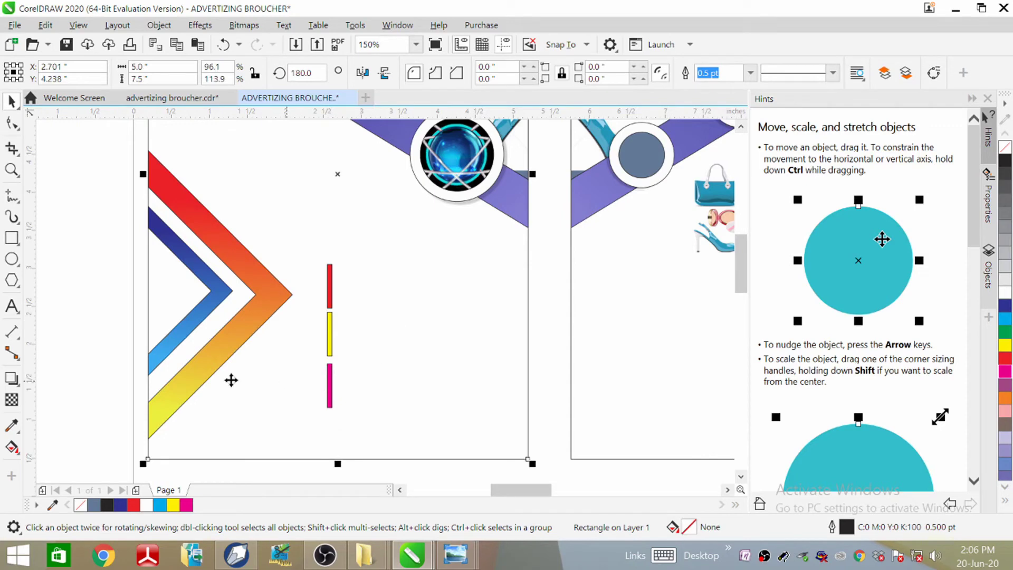
Shift the yellow bar slightly down between the red and magenta bars, to a Y position of 2.103 in.
{"action": "left_click", "coordinate": [329, 287]}
{"action": "left_click", "coordinate": [329, 335]}
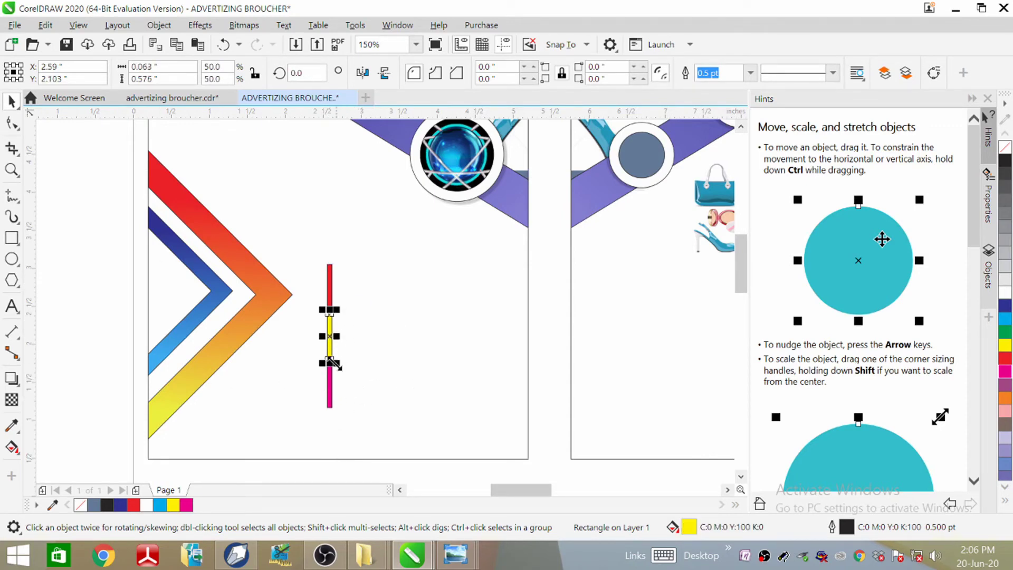
{"action": "left_click", "coordinate": [397, 294]}
{"action": "left_click", "coordinate": [337, 353]}
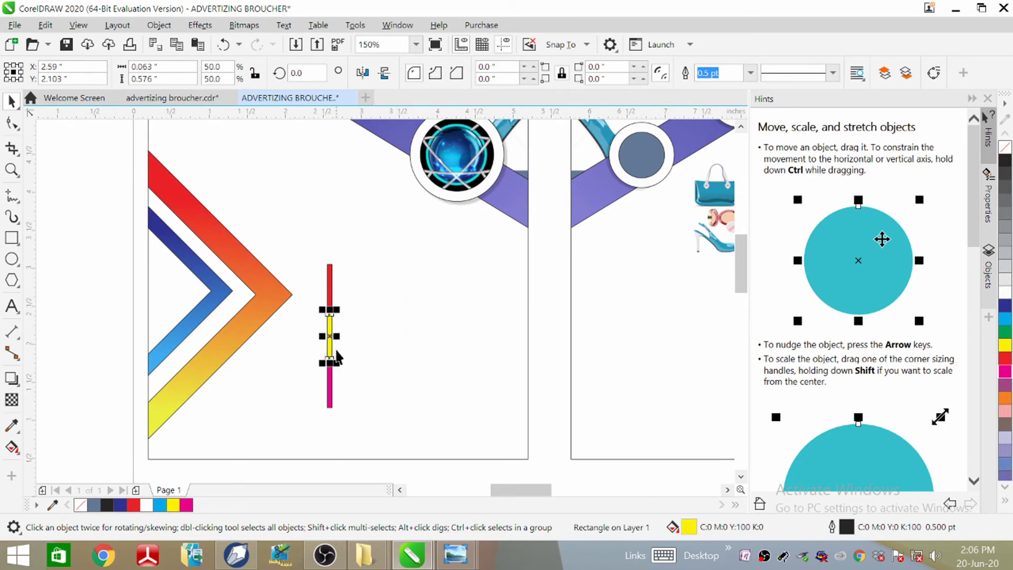
{"action": "left_click", "coordinate": [420, 367]}
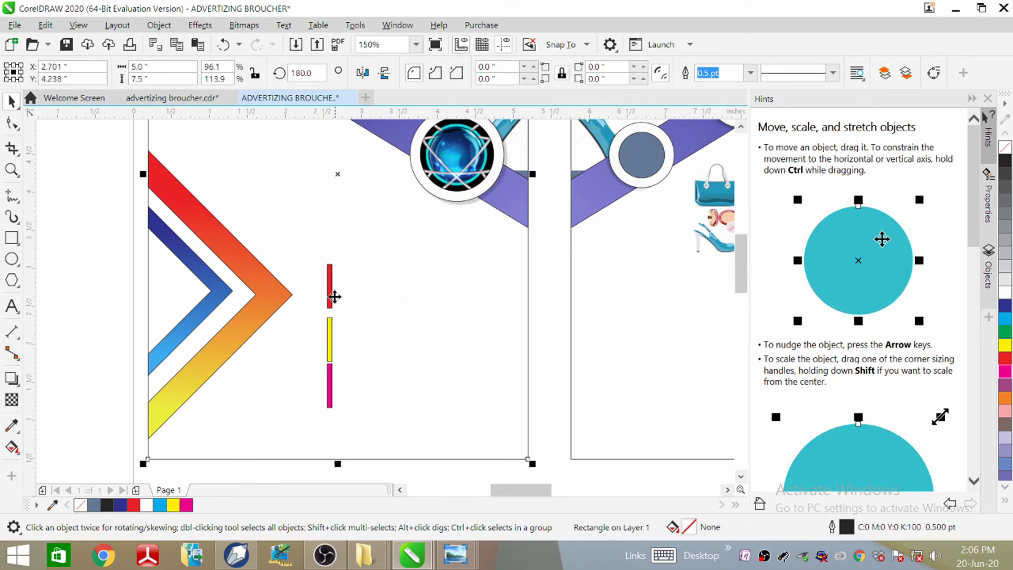
Nudge the red bar down toward the yellow bar, leaving only a small gap between them.
{"action": "left_click_drag", "start_coordinate": [334, 297], "coordinate": [334, 298]}
{"action": "left_click", "coordinate": [394, 337]}
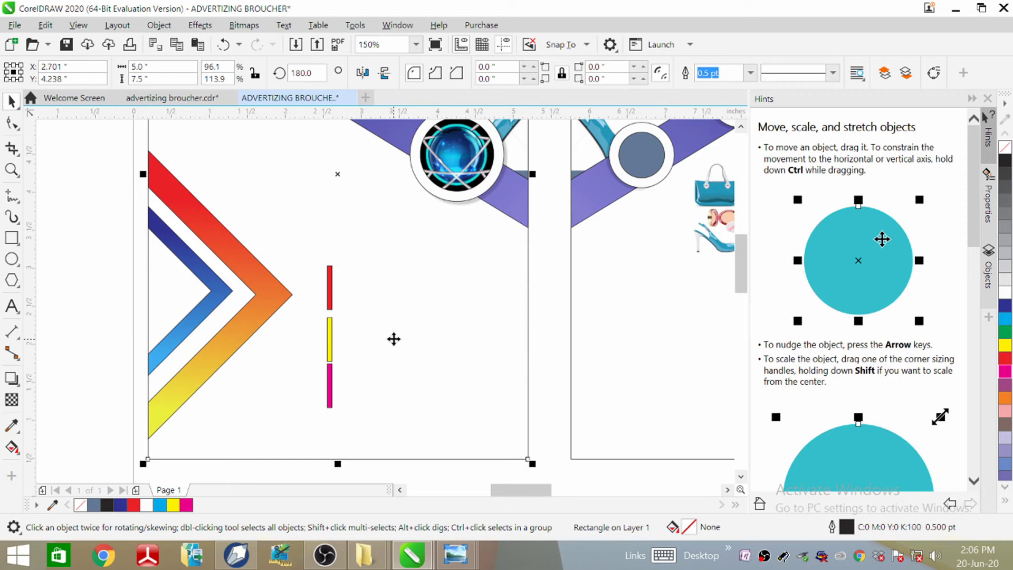
{"action": "left_click", "coordinate": [333, 302]}
{"action": "scroll", "coordinate": [349, 382], "scroll_direction": "up", "scroll_amount": 2}
{"action": "scroll", "coordinate": [344, 360], "scroll_direction": "down", "scroll_amount": 1}
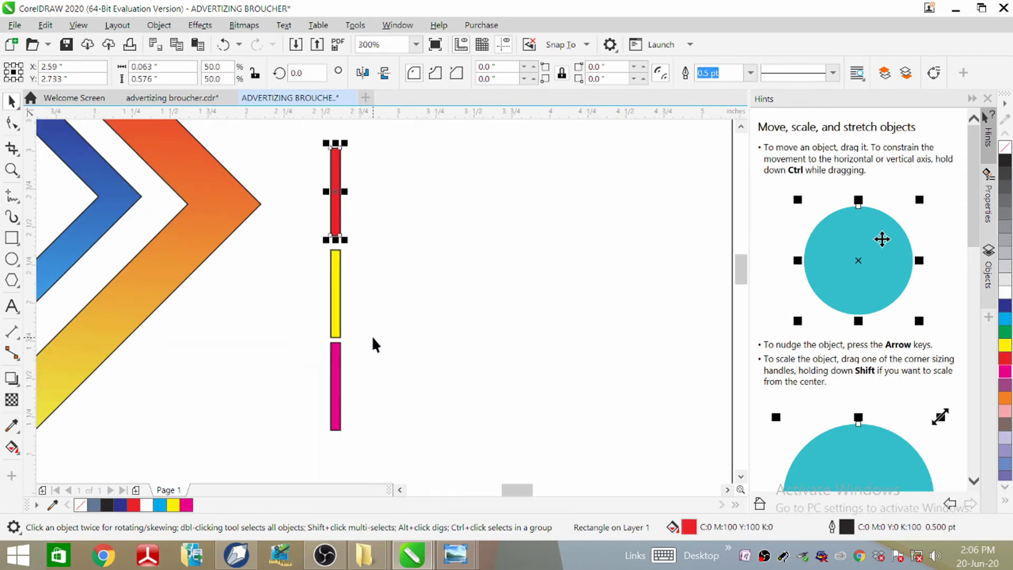
{"action": "key", "text": "Down"}
{"action": "key", "text": "Down"}
{"action": "key", "text": "Down"}
{"action": "key", "text": "Down"}
{"action": "key", "text": "Down"}
{"action": "key", "text": "Down"}
Nudge the yellow bar down and back up to even its gaps to the red and magenta bars.
{"action": "left_click", "coordinate": [335, 297]}
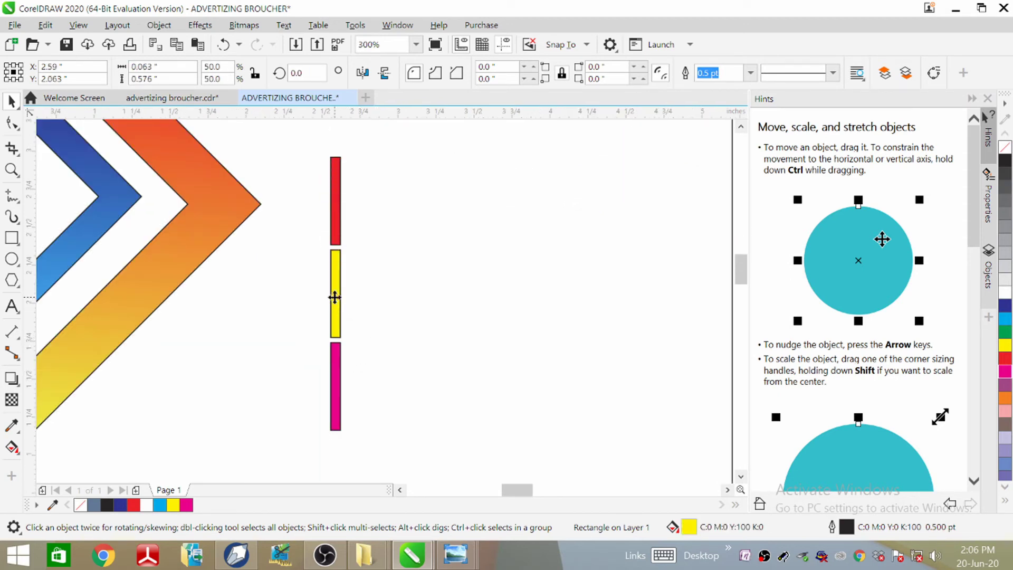
{"action": "key", "text": "Down"}
{"action": "left_click", "coordinate": [441, 322]}
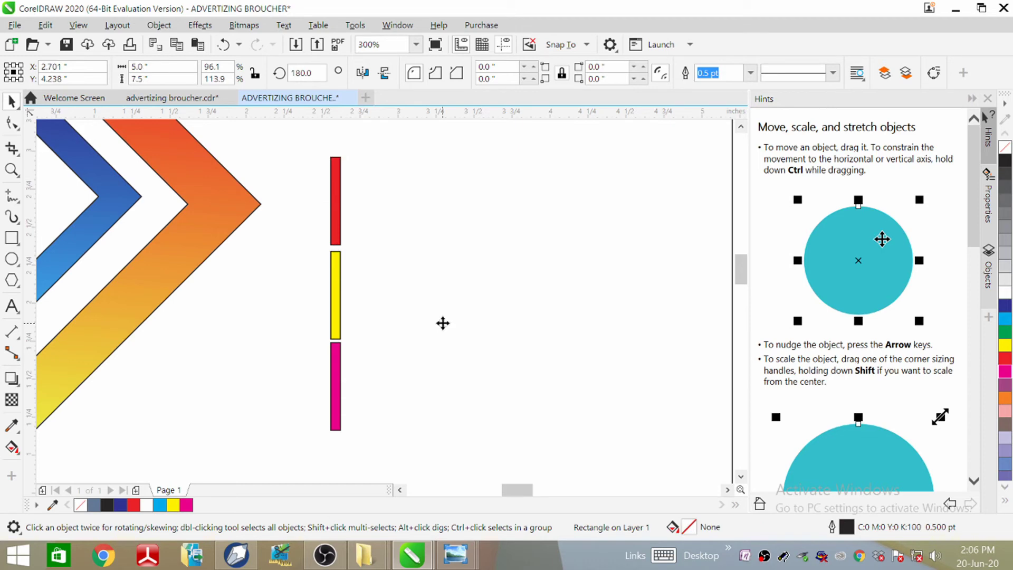
{"action": "left_click", "coordinate": [336, 297]}
{"action": "key", "text": "Up"}
{"action": "left_click", "coordinate": [427, 306]}
{"action": "scroll", "coordinate": [360, 329], "scroll_direction": "down", "scroll_amount": 2}
{"action": "scroll", "coordinate": [303, 346], "scroll_direction": "up", "scroll_amount": 1}
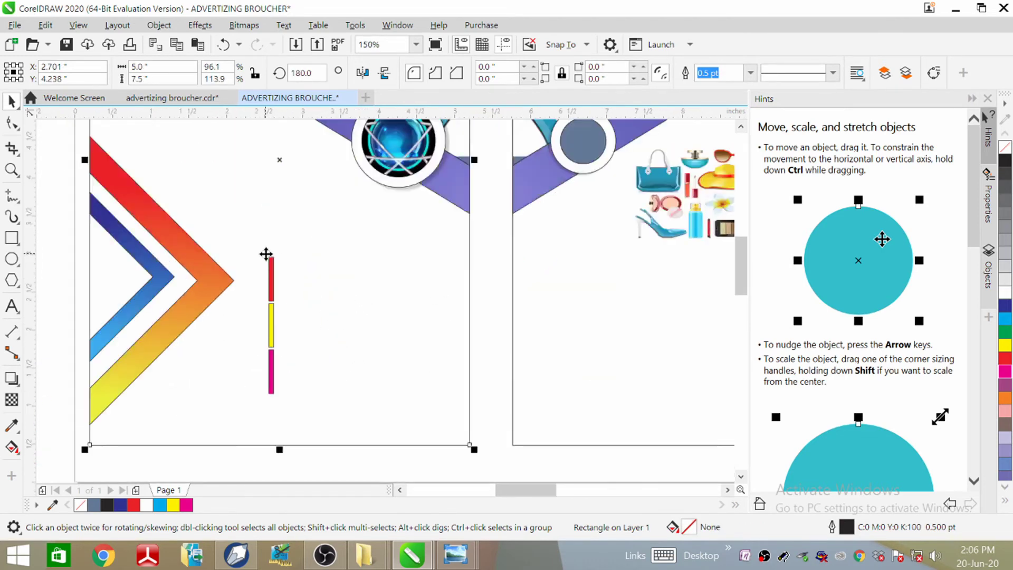
{"action": "left_click", "coordinate": [297, 459]}
{"action": "left_click_drag", "start_coordinate": [260, 236], "coordinate": [293, 347]}
{"action": "left_click", "coordinate": [353, 466]}
{"action": "scroll", "coordinate": [445, 267], "scroll_direction": "down", "scroll_amount": 2}
{"action": "scroll", "coordinate": [445, 267], "scroll_direction": "down", "scroll_amount": 1}
{"action": "scroll", "coordinate": [442, 251], "scroll_direction": "up", "scroll_amount": 1}
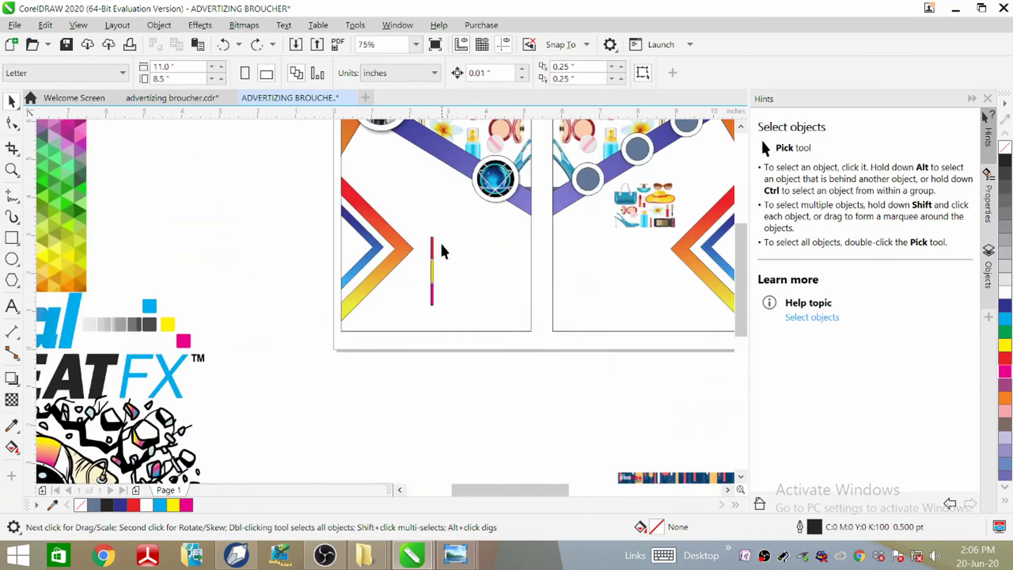
{"action": "scroll", "coordinate": [432, 248], "scroll_direction": "up", "scroll_amount": 2}
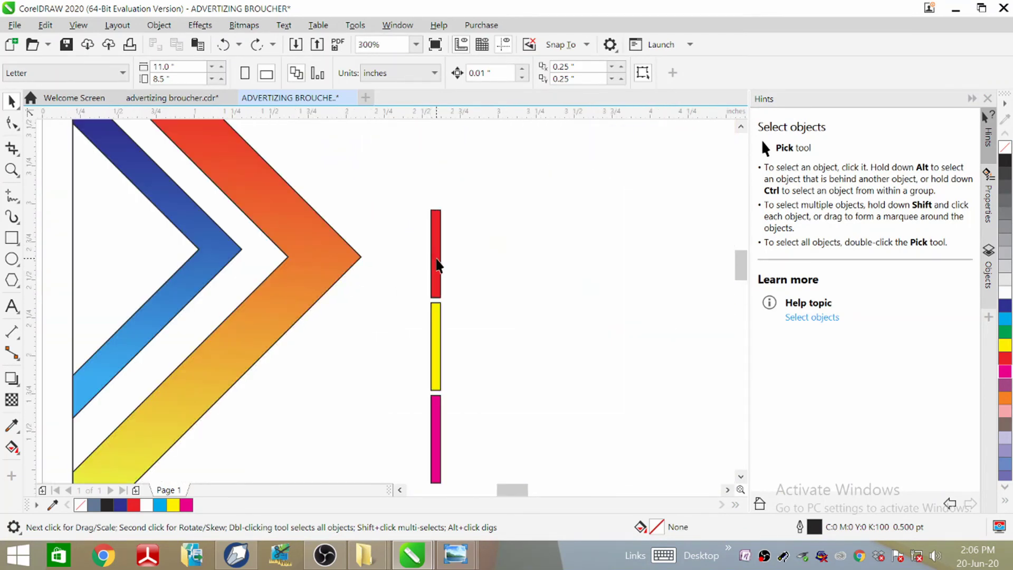
{"action": "left_click", "coordinate": [437, 264]}
{"action": "left_click", "coordinate": [438, 369], "text": "shift"}
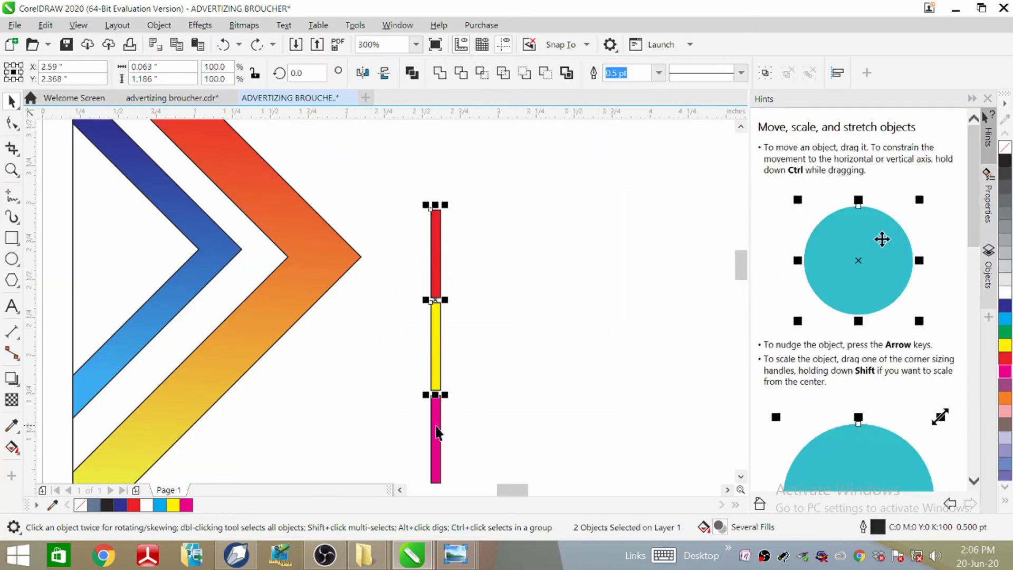
{"action": "right_click", "coordinate": [465, 247]}
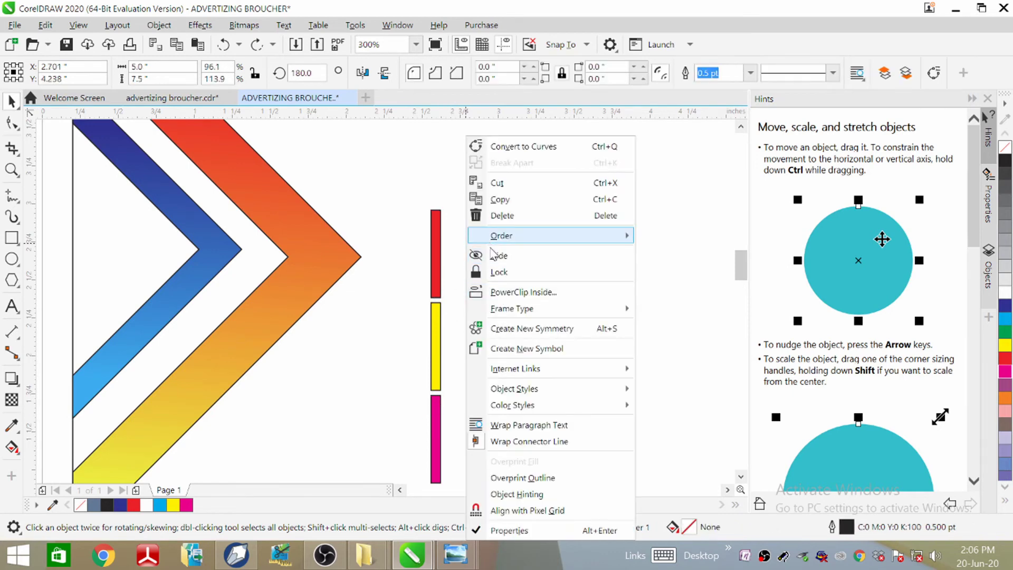
{"action": "left_click", "coordinate": [411, 243]}
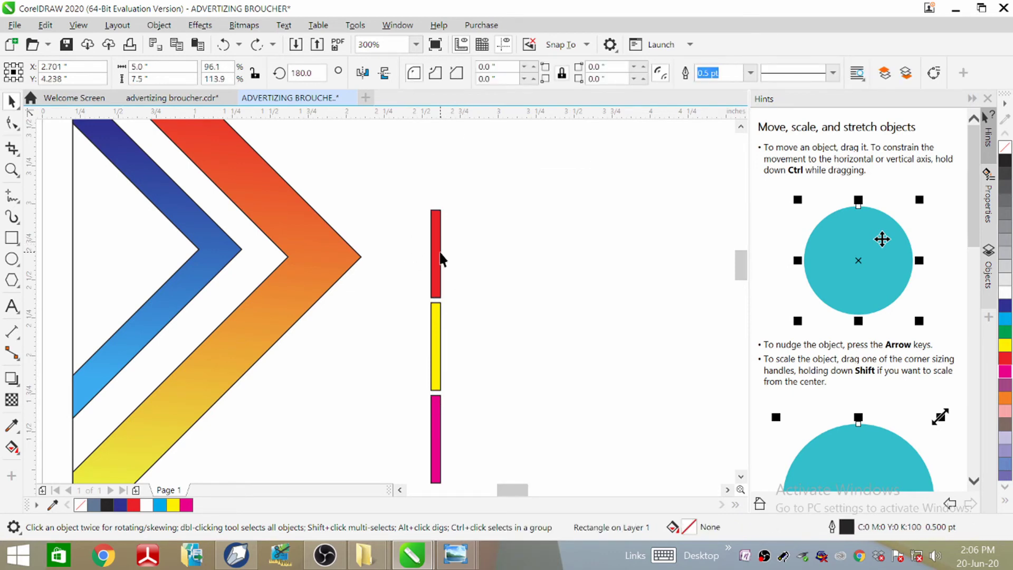
Group the red, yellow and magenta bars.
{"action": "left_click", "coordinate": [437, 264]}
{"action": "left_click", "coordinate": [435, 346], "text": "shift"}
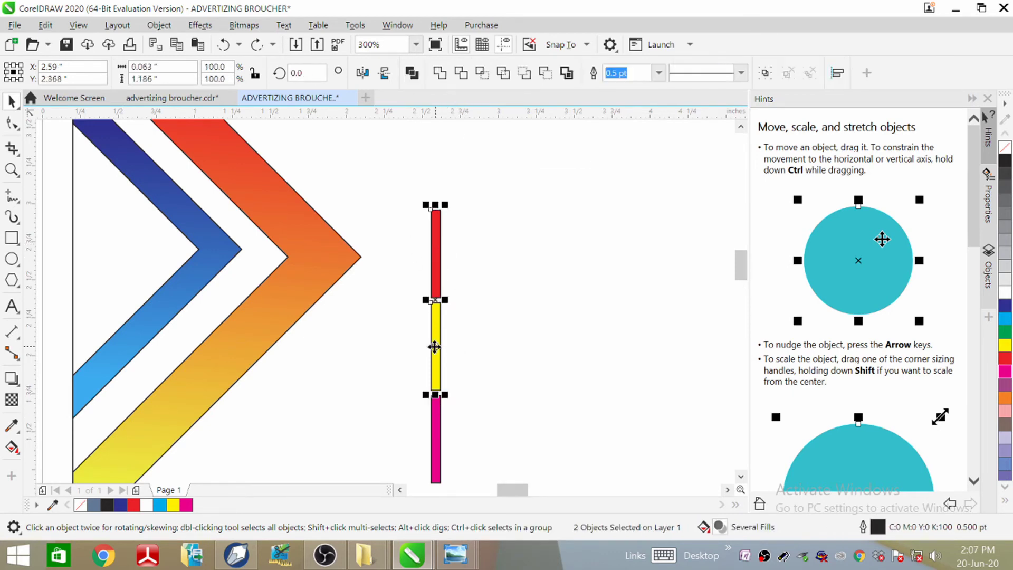
{"action": "left_click", "coordinate": [436, 439], "text": "shift"}
{"action": "right_click", "coordinate": [441, 264]}
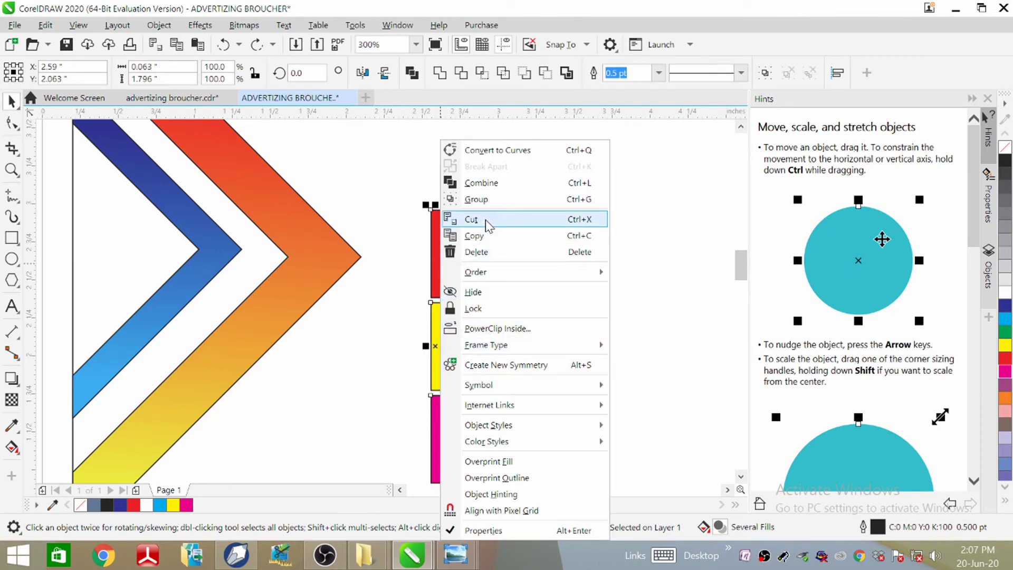
{"action": "left_click", "coordinate": [485, 201]}
{"action": "left_click", "coordinate": [397, 266]}
{"action": "scroll", "coordinate": [391, 254], "scroll_direction": "down", "scroll_amount": 2}
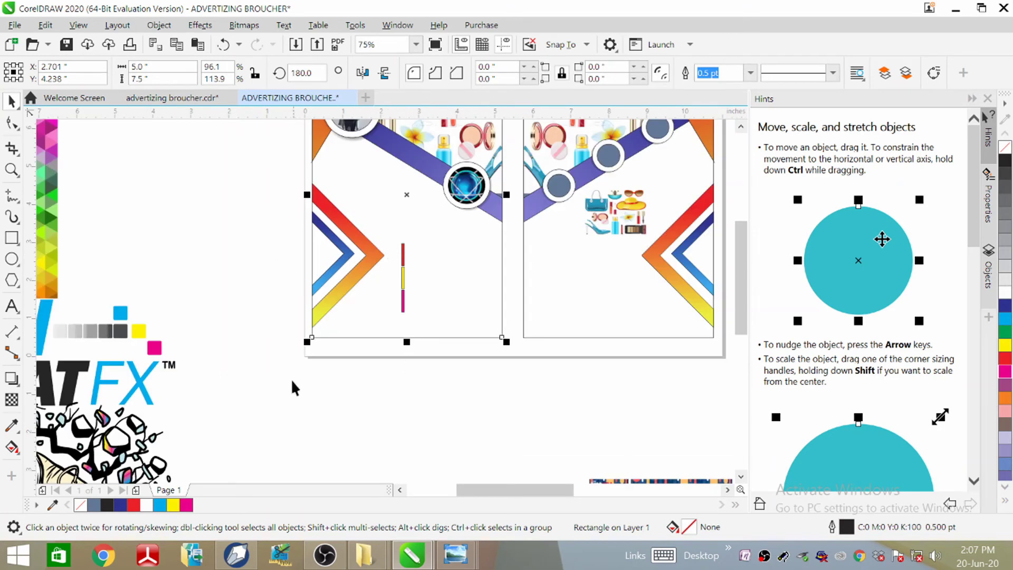
Ungroup the three coloured bars.
{"action": "scroll", "coordinate": [403, 260], "scroll_direction": "up", "scroll_amount": 1}
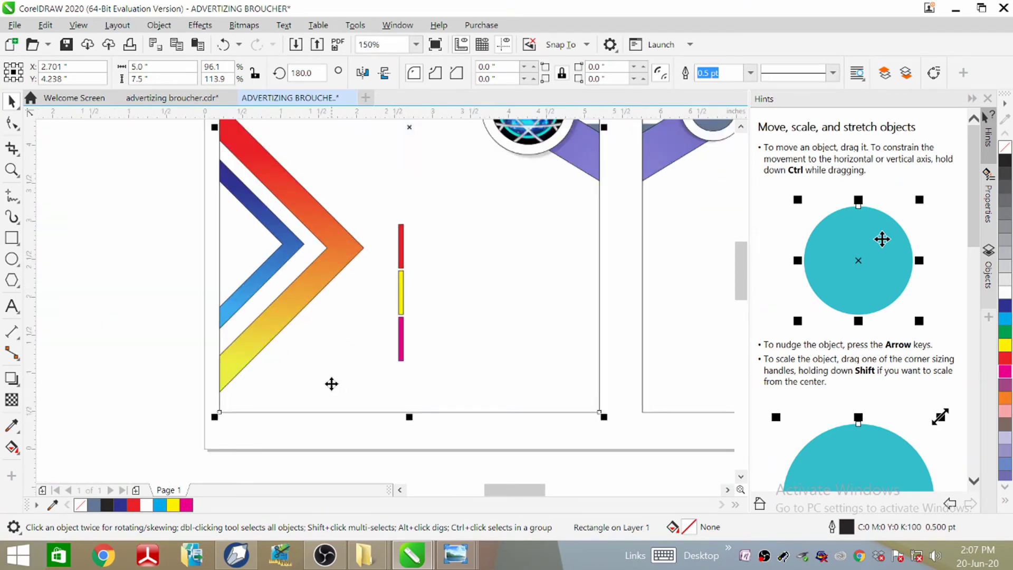
{"action": "scroll", "coordinate": [330, 384], "scroll_direction": "down", "scroll_amount": 1}
{"action": "scroll", "coordinate": [384, 351], "scroll_direction": "up", "scroll_amount": 1}
{"action": "scroll", "coordinate": [383, 351], "scroll_direction": "up", "scroll_amount": 2}
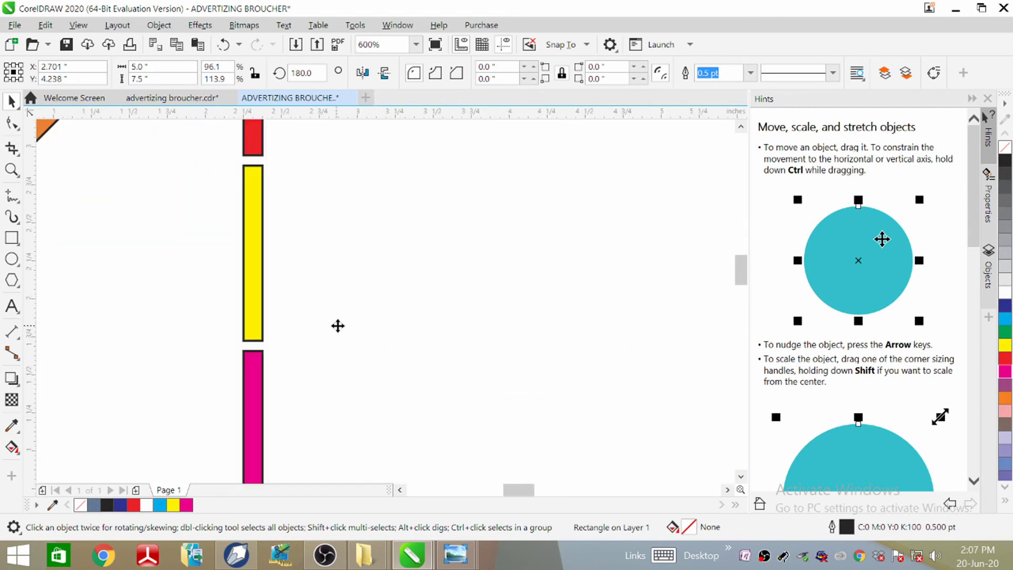
{"action": "scroll", "coordinate": [330, 316], "scroll_direction": "down", "scroll_amount": 2}
{"action": "scroll", "coordinate": [320, 307], "scroll_direction": "up", "scroll_amount": 1}
{"action": "left_click", "coordinate": [317, 308]}
{"action": "right_click", "coordinate": [317, 308]}
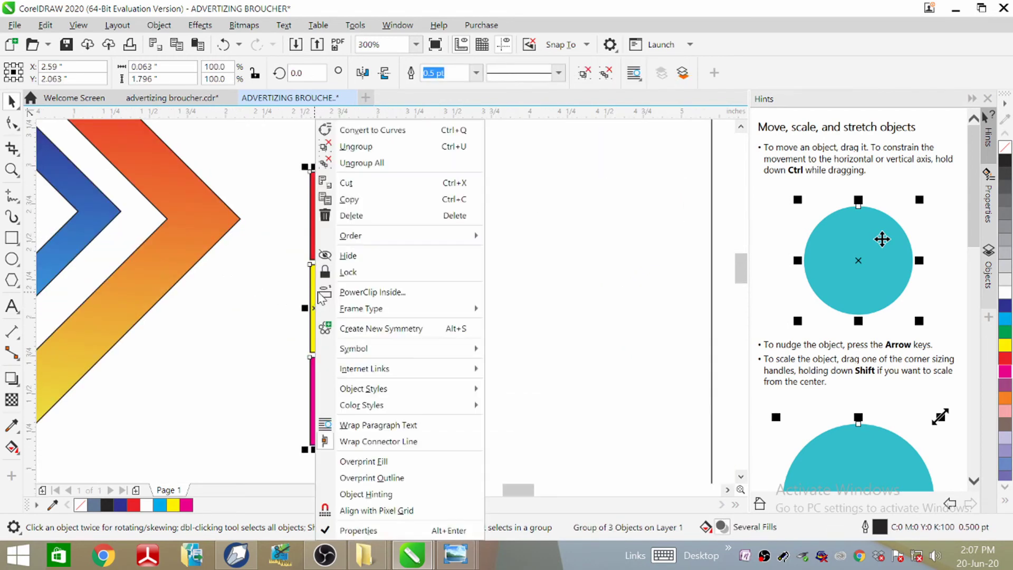
{"action": "left_click", "coordinate": [373, 147]}
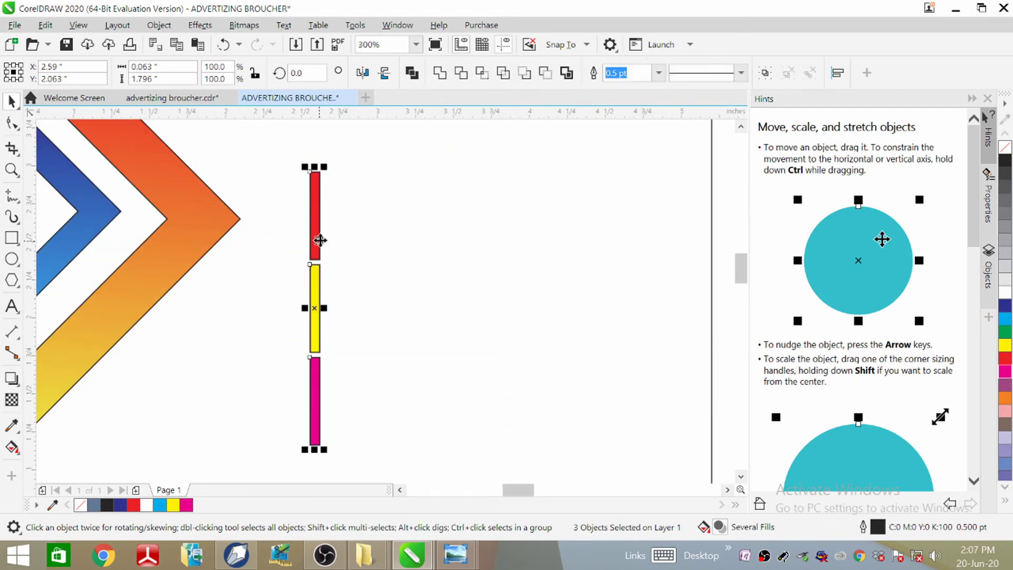
Nudge the red bar down until it touches the yellow bar, at a Y position of 2.643 in.
{"action": "left_click", "coordinate": [320, 240]}
{"action": "left_click", "coordinate": [322, 235]}
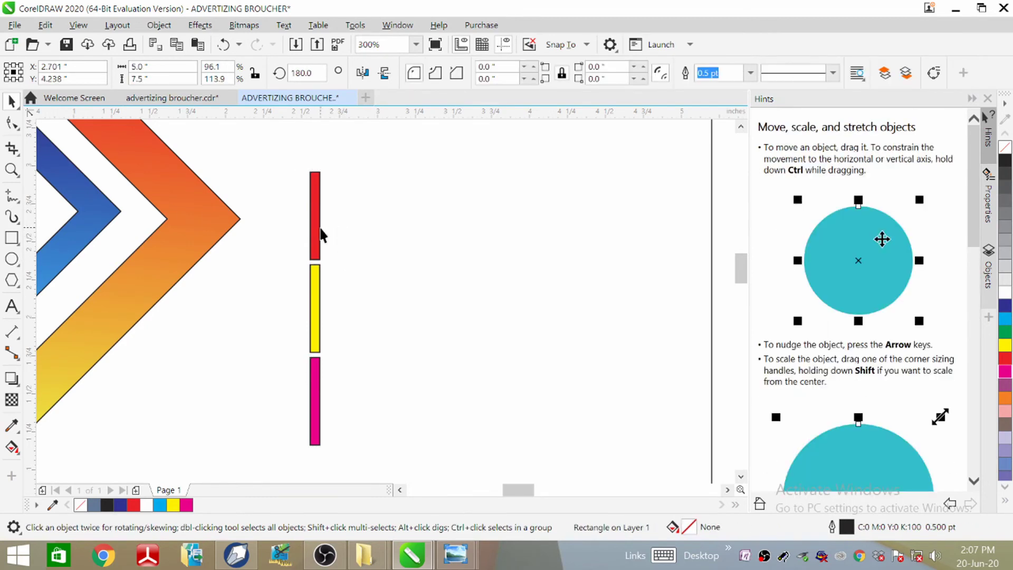
{"action": "left_click", "coordinate": [316, 231]}
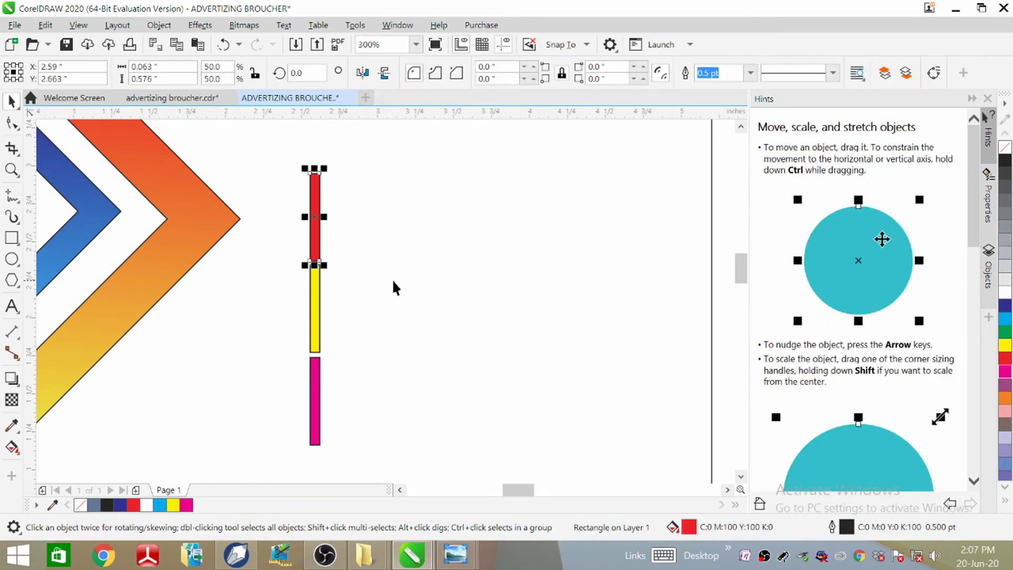
{"action": "scroll", "coordinate": [309, 248], "scroll_direction": "up", "scroll_amount": 2}
{"action": "key", "text": "Down"}
{"action": "scroll", "coordinate": [385, 293], "scroll_direction": "down", "scroll_amount": 3}
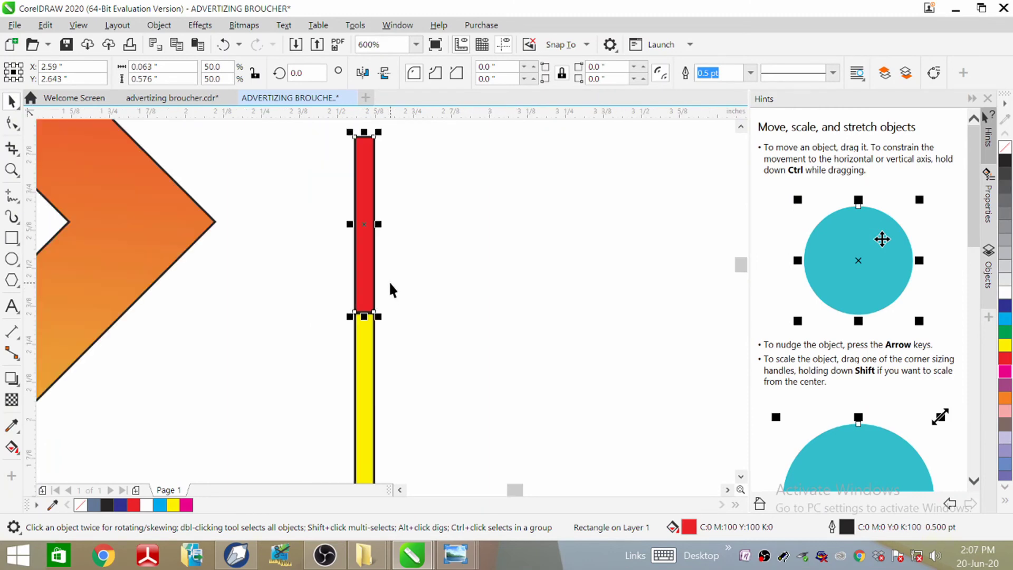
Nudge the magenta bar up against the lower end of the yellow bar, to a Y position of 1.493 in.
{"action": "left_click", "coordinate": [371, 344]}
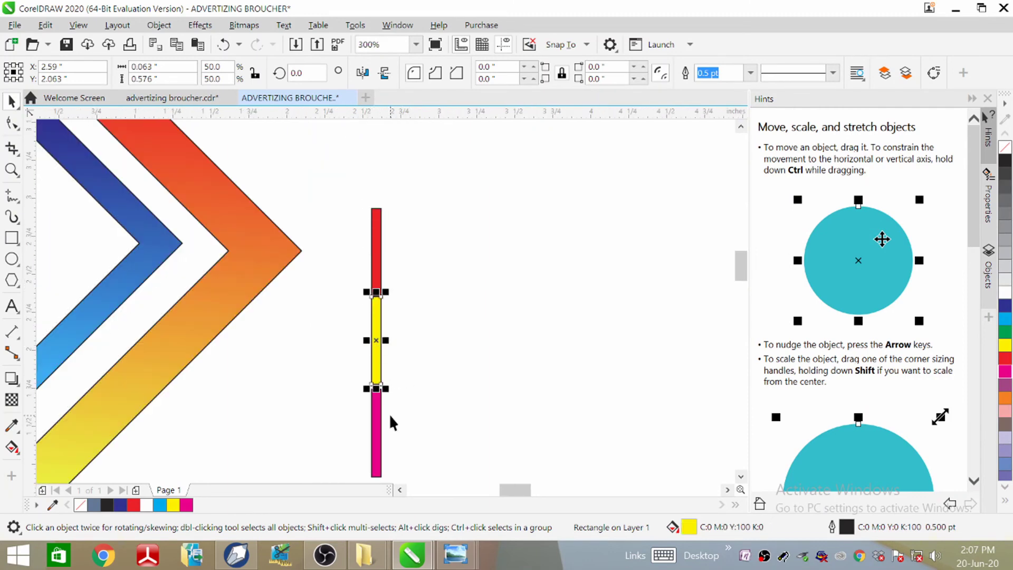
{"action": "left_click", "coordinate": [378, 421]}
{"action": "scroll", "coordinate": [398, 394], "scroll_direction": "up", "scroll_amount": 2}
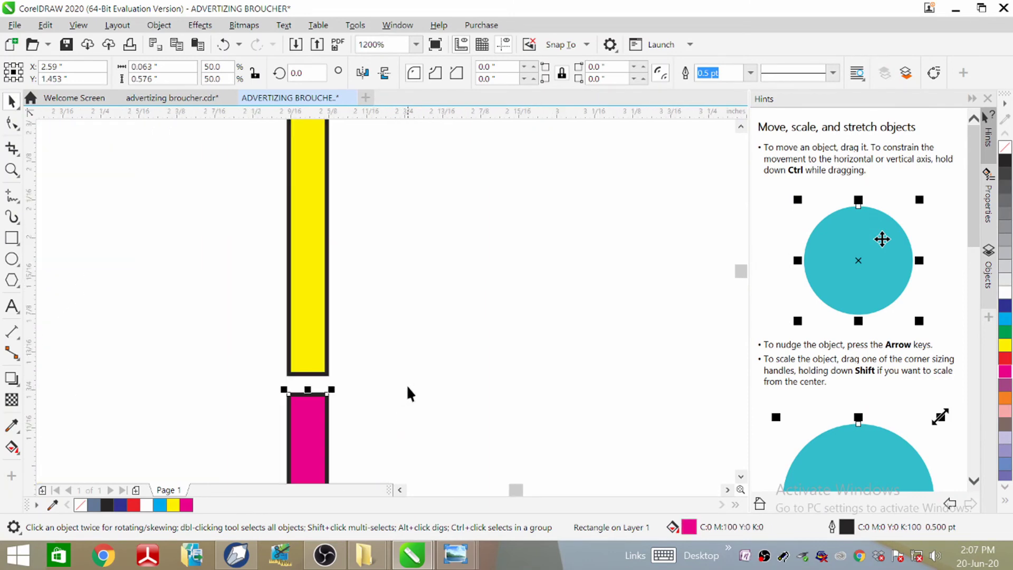
{"action": "key", "text": "Up"}
{"action": "key", "text": "Up"}
{"action": "key", "text": "Up"}
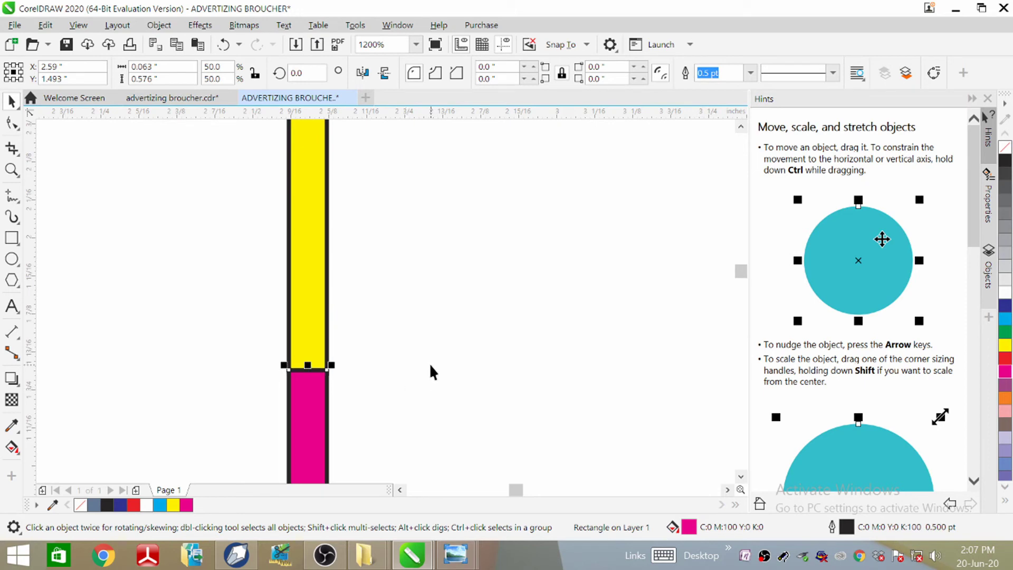
{"action": "left_click", "coordinate": [437, 359]}
{"action": "scroll", "coordinate": [448, 317], "scroll_direction": "down", "scroll_amount": 2}
Set the outline width of the red, yellow and magenta bars to None.
{"action": "left_click", "coordinate": [419, 213]}
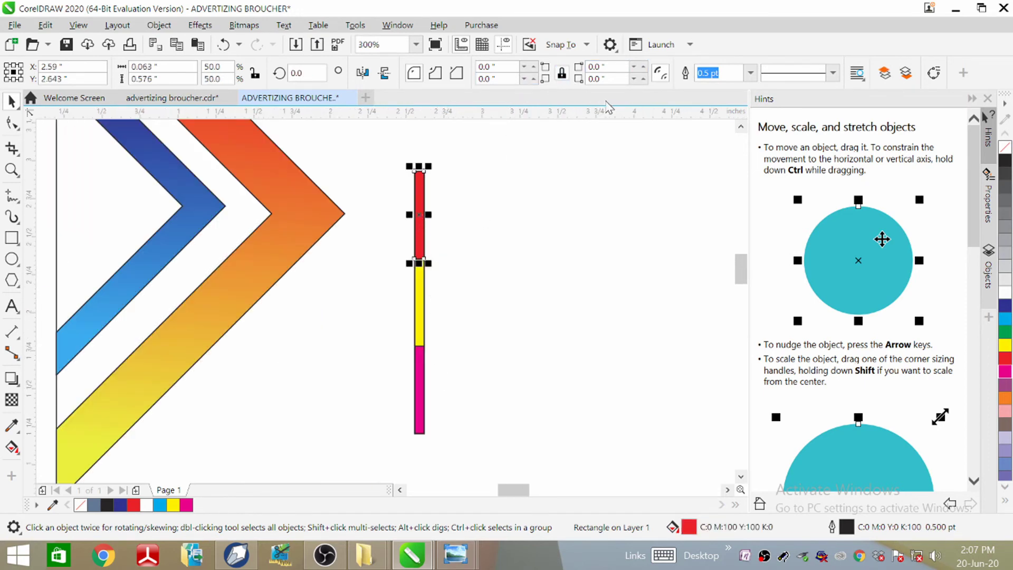
{"action": "left_click", "coordinate": [751, 72]}
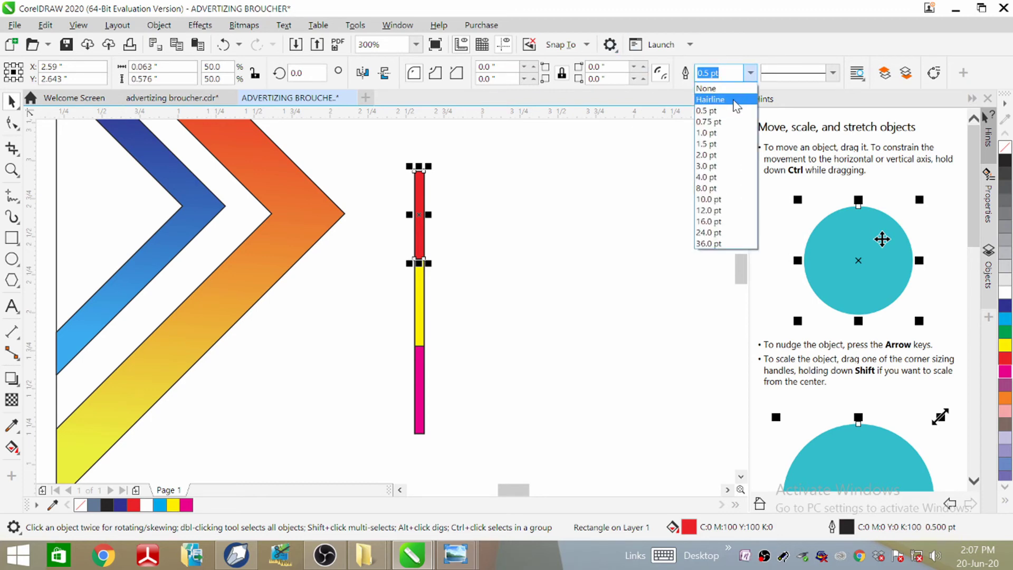
{"action": "left_click", "coordinate": [707, 86]}
{"action": "left_click", "coordinate": [416, 318]}
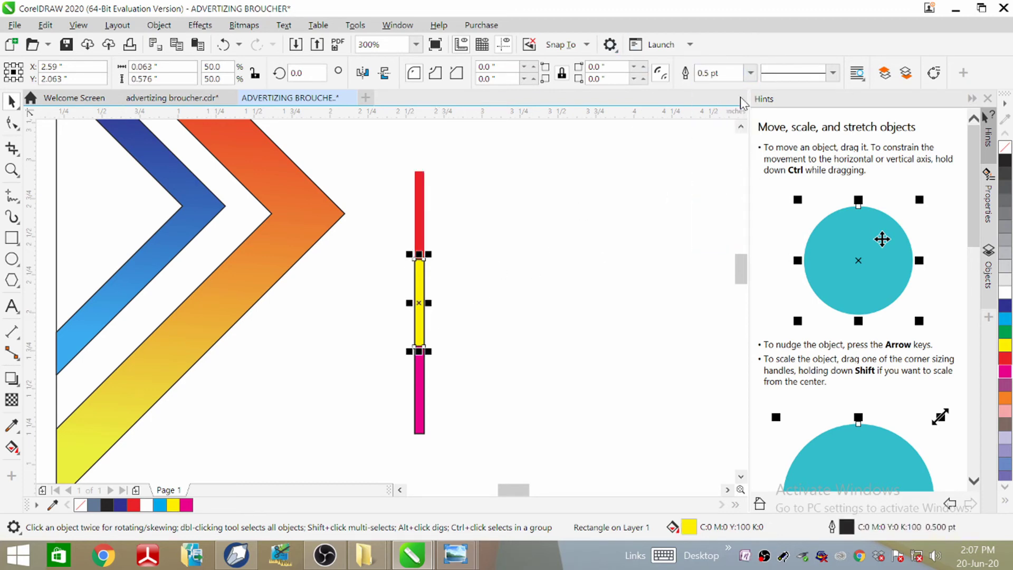
{"action": "left_click", "coordinate": [751, 72]}
{"action": "left_click", "coordinate": [701, 110]}
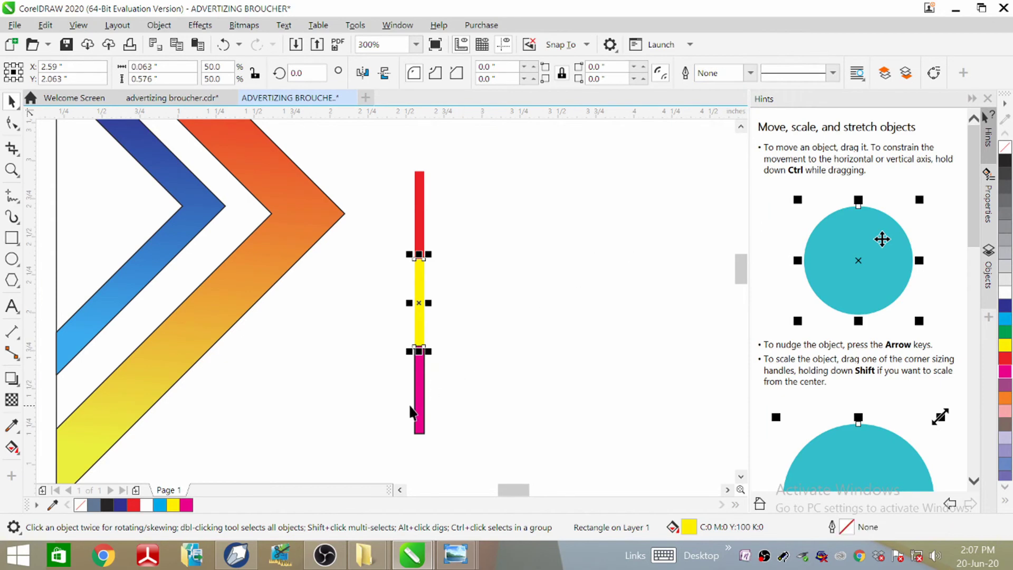
{"action": "left_click", "coordinate": [417, 391]}
{"action": "left_click", "coordinate": [751, 72]}
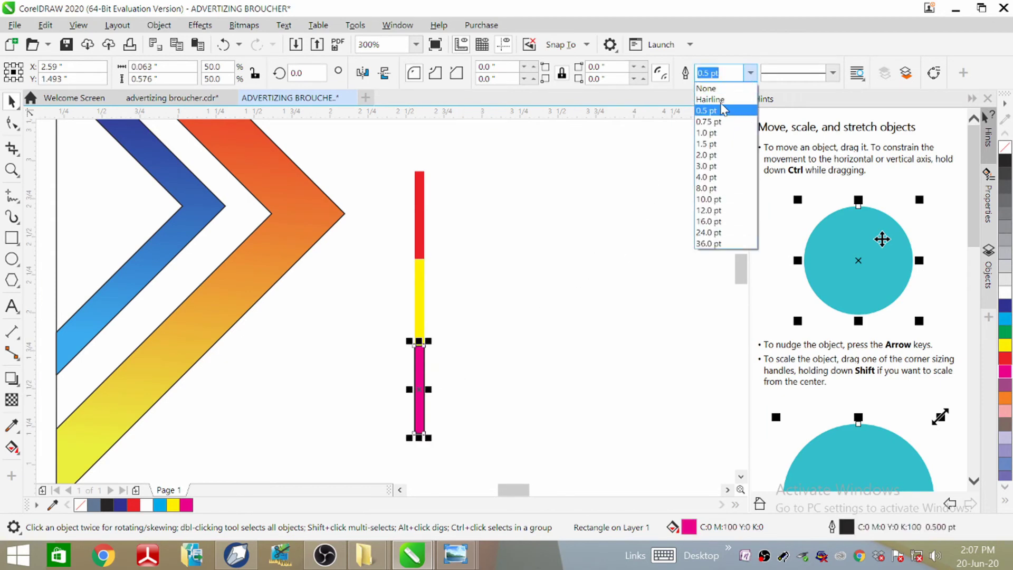
{"action": "left_click", "coordinate": [707, 87]}
{"action": "left_click", "coordinate": [350, 366]}
{"action": "scroll", "coordinate": [369, 338], "scroll_direction": "down", "scroll_amount": 3}
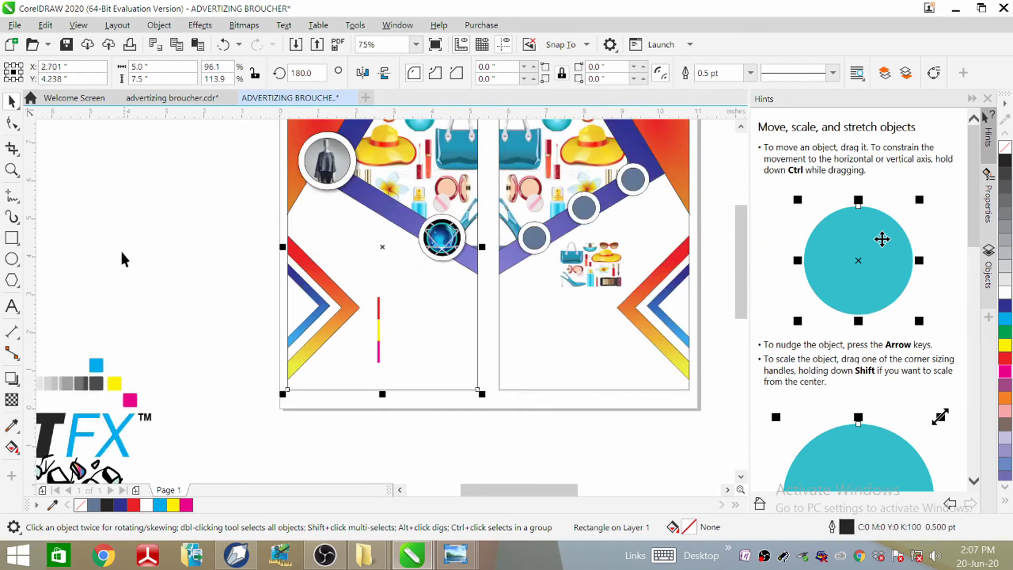
{"action": "scroll", "coordinate": [125, 259], "scroll_direction": "down", "scroll_amount": 2}
{"action": "scroll", "coordinate": [165, 316], "scroll_direction": "up", "scroll_amount": 2}
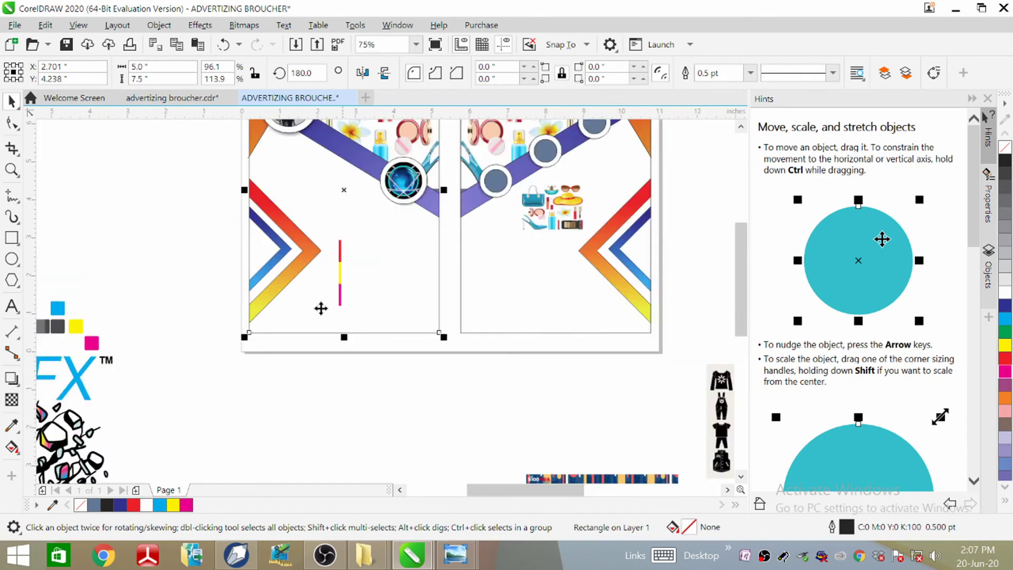
In the reference brochure, try moving a copy of the DIGITAL FASHION heading above the chevron, undo it and return to the working brochure.
{"action": "left_click", "coordinate": [188, 99]}
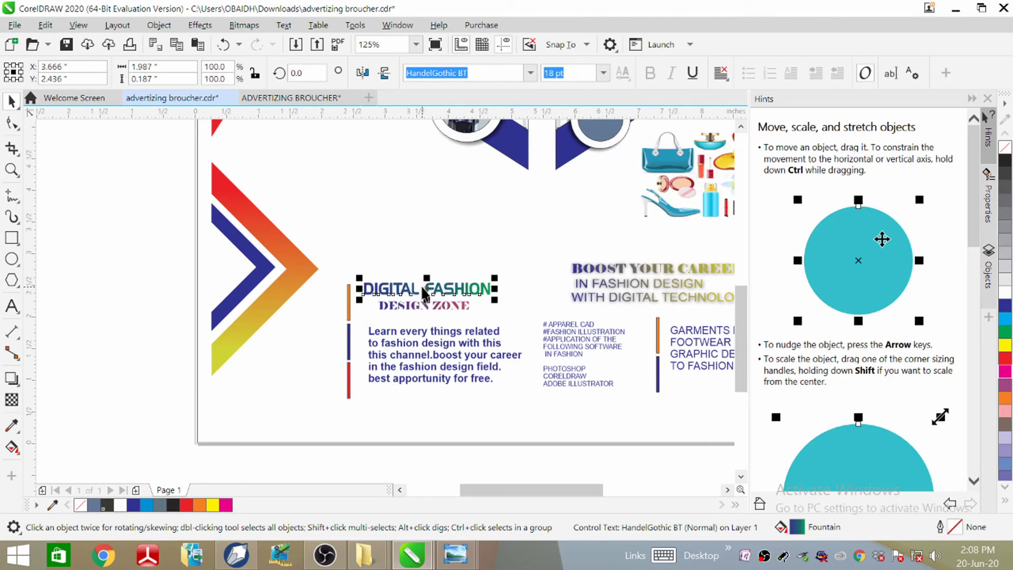
{"action": "left_click_drag", "start_coordinate": [428, 289], "coordinate": [354, 125]}
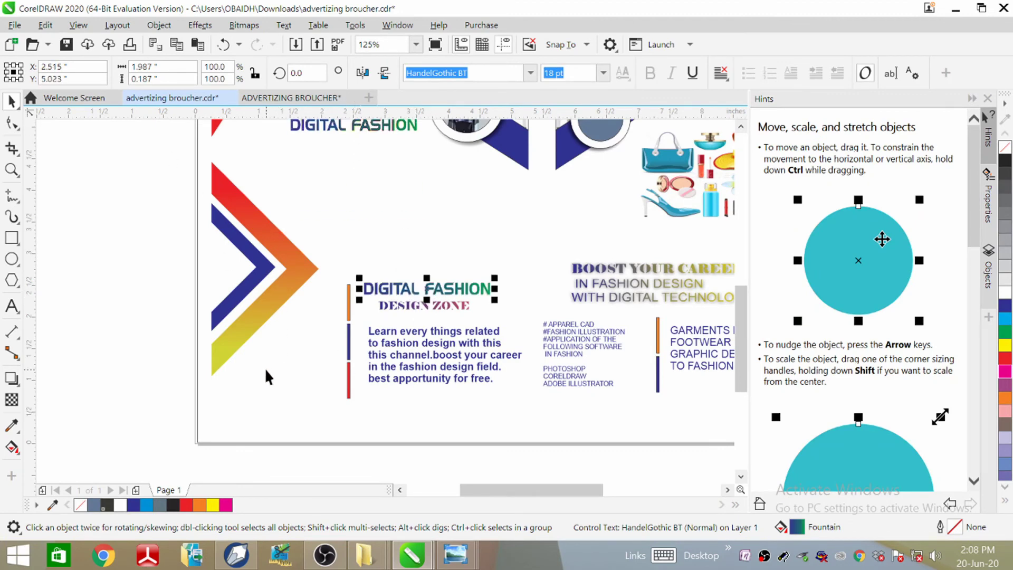
{"action": "key", "text": "ctrl+z"}
{"action": "left_click", "coordinate": [317, 98]}
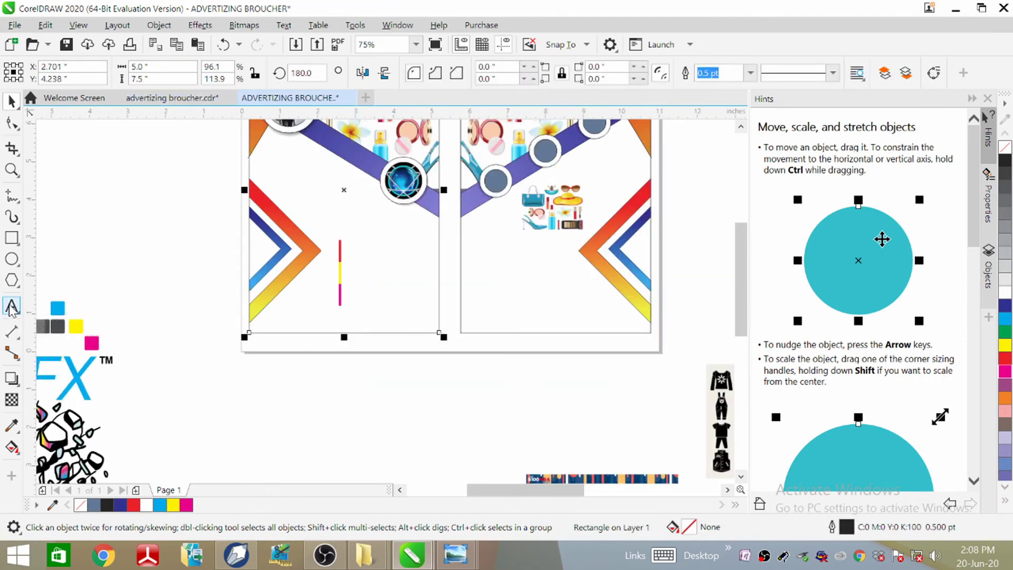
Add the two-line artistic text DIGITAL FASHION / DESIGN ZONE beside the coloured bars in 24 pt Arial.
{"action": "left_click", "coordinate": [12, 305]}
{"action": "scroll", "coordinate": [356, 256], "scroll_direction": "up", "scroll_amount": 2}
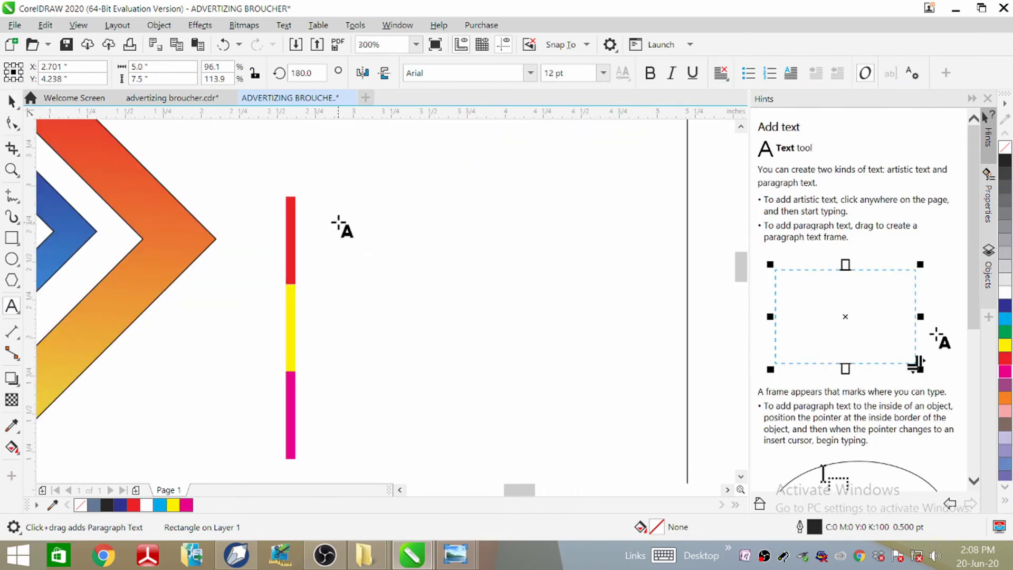
{"action": "left_click", "coordinate": [335, 205]}
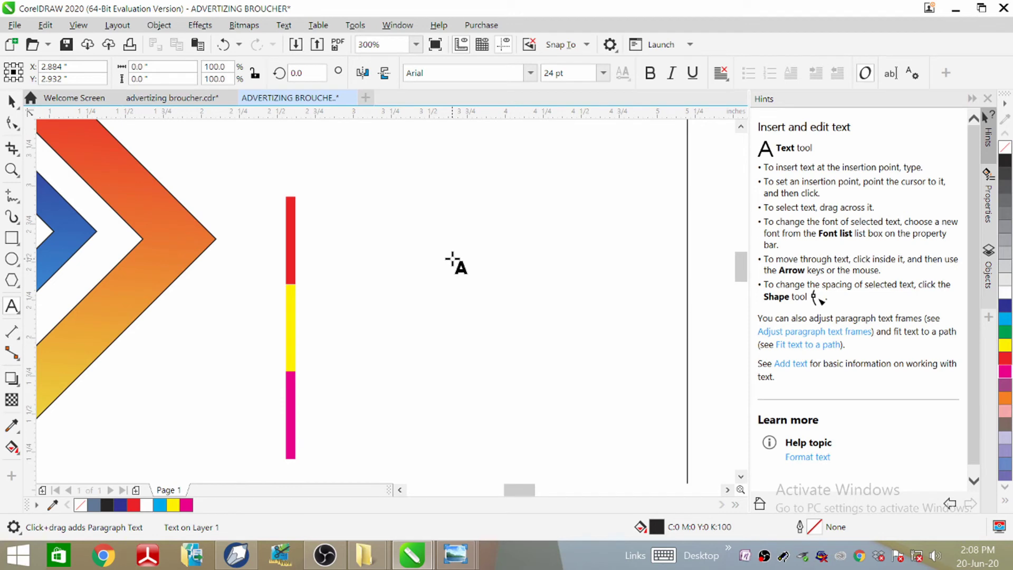
{"action": "type", "text": "DIGITA"}
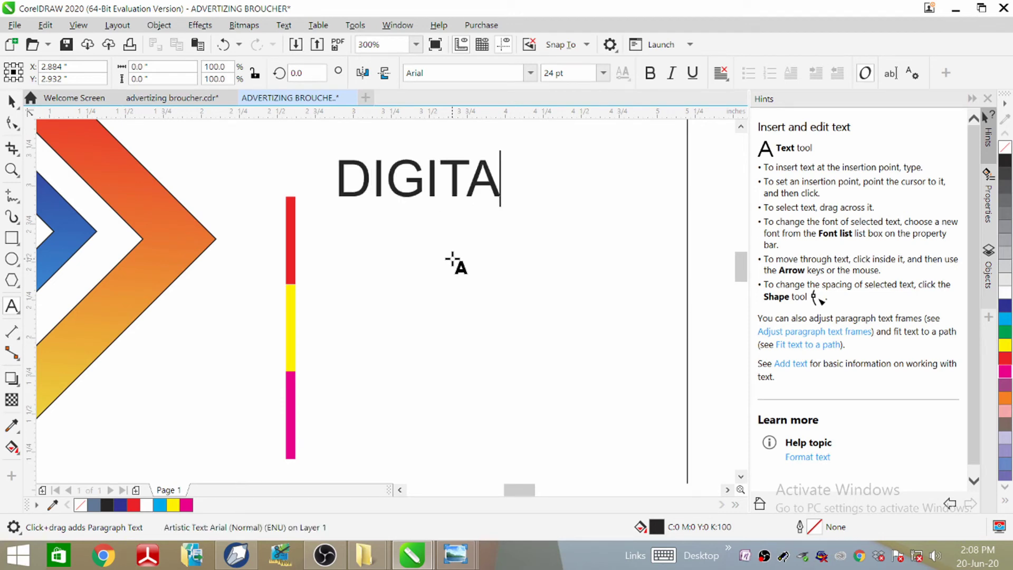
{"action": "type", "text": "L FASH"}
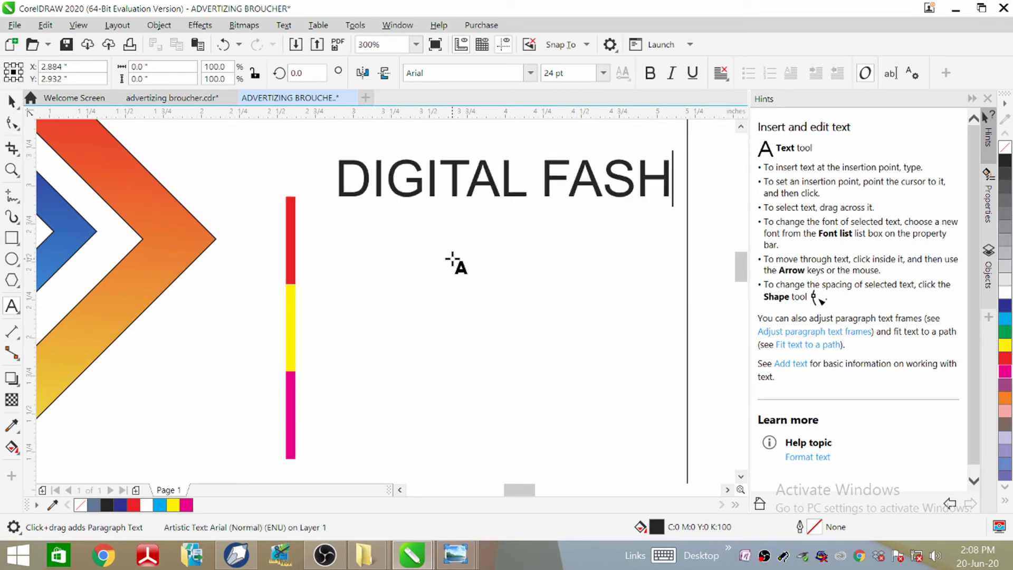
{"action": "type", "text": "ION"}
{"action": "key", "text": "Return"}
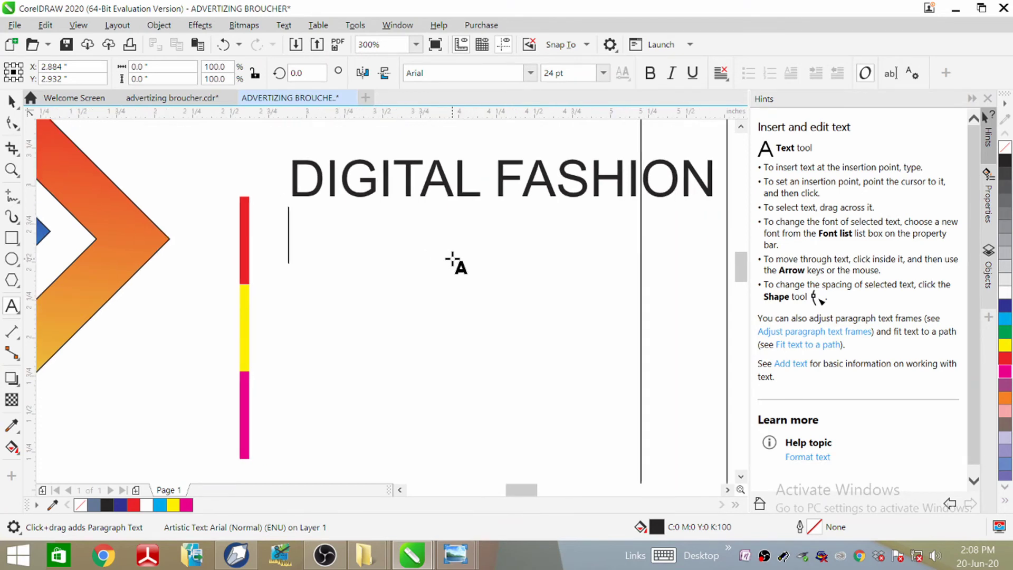
{"action": "type", "text": "DESIGN "}
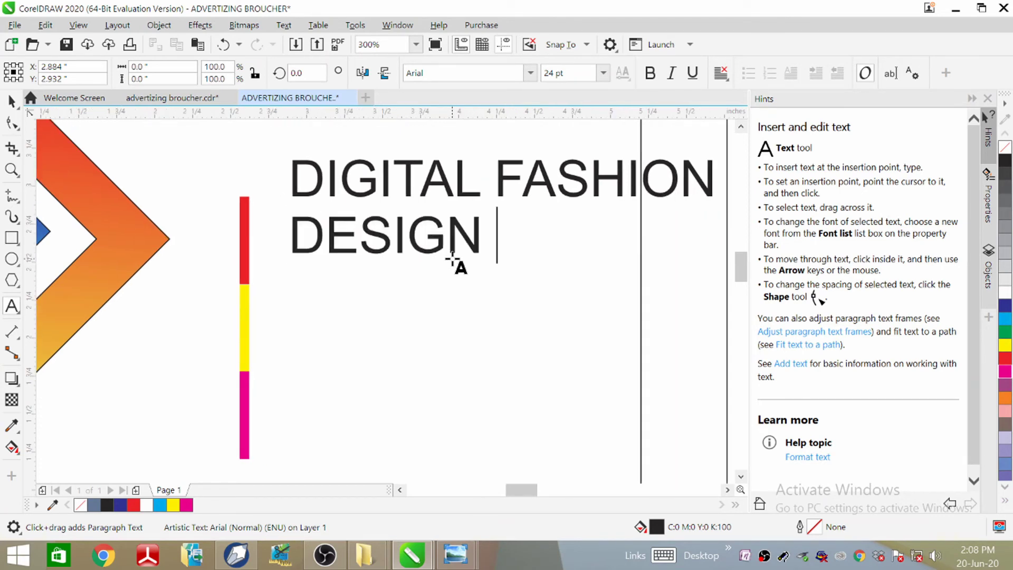
{"action": "type", "text": "ZONE"}
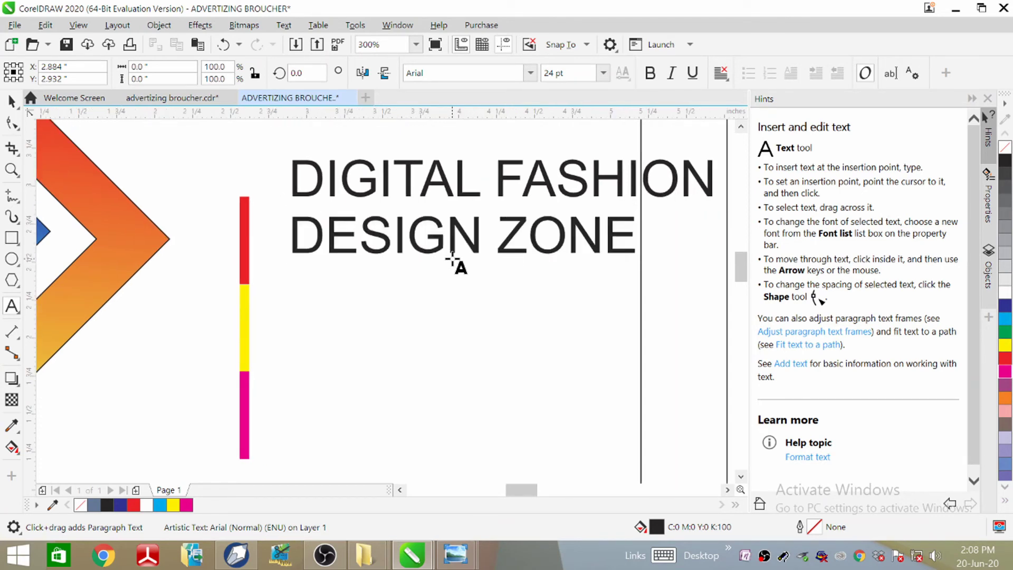
{"action": "key", "text": "F4"}
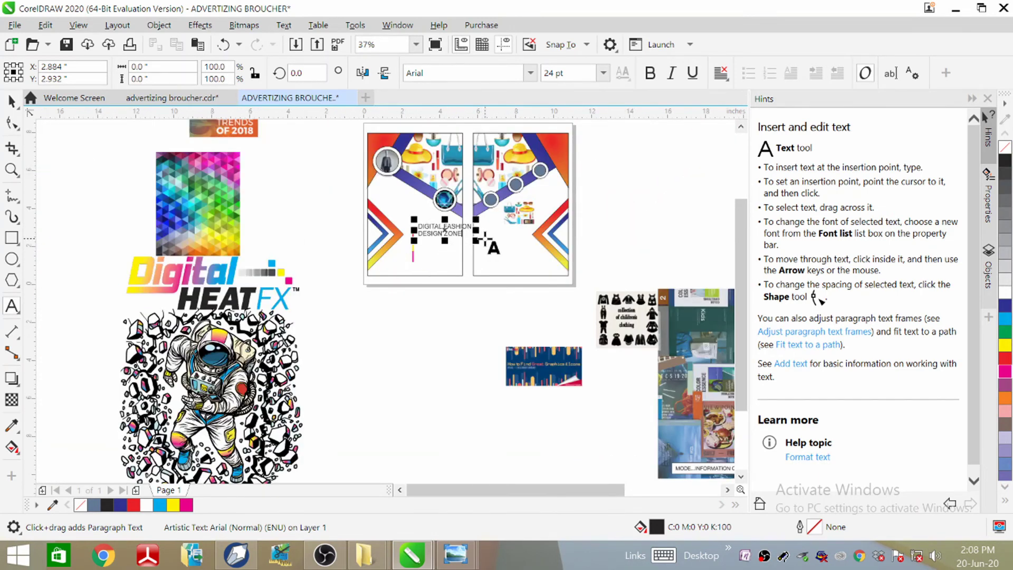
{"action": "scroll", "coordinate": [485, 239], "scroll_direction": "up", "scroll_amount": 5}
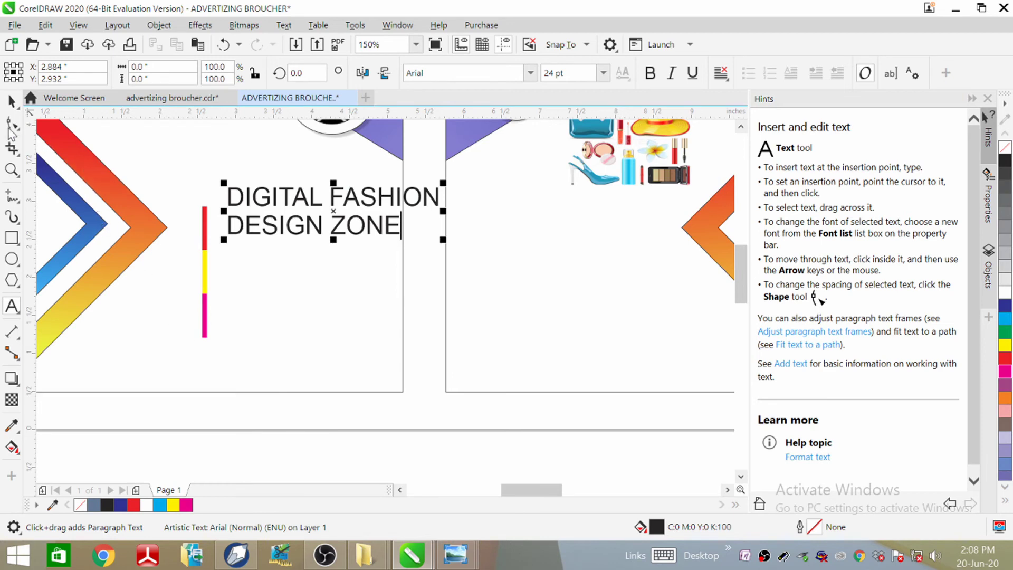
{"action": "left_click", "coordinate": [12, 100]}
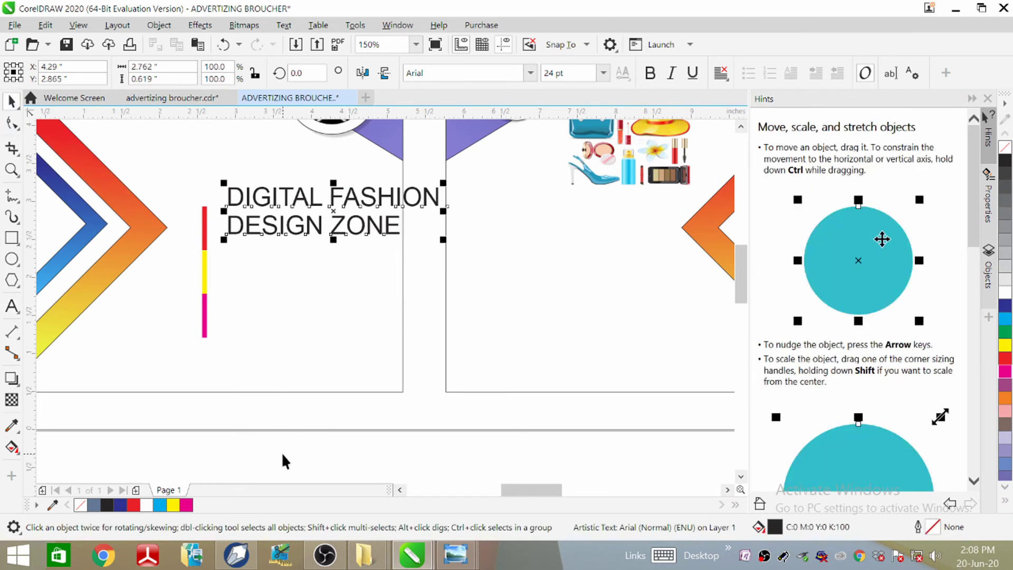
Group the red, yellow and magenta bars and nudge the group left to an X position of 2.46 in.
{"action": "left_click", "coordinate": [209, 282]}
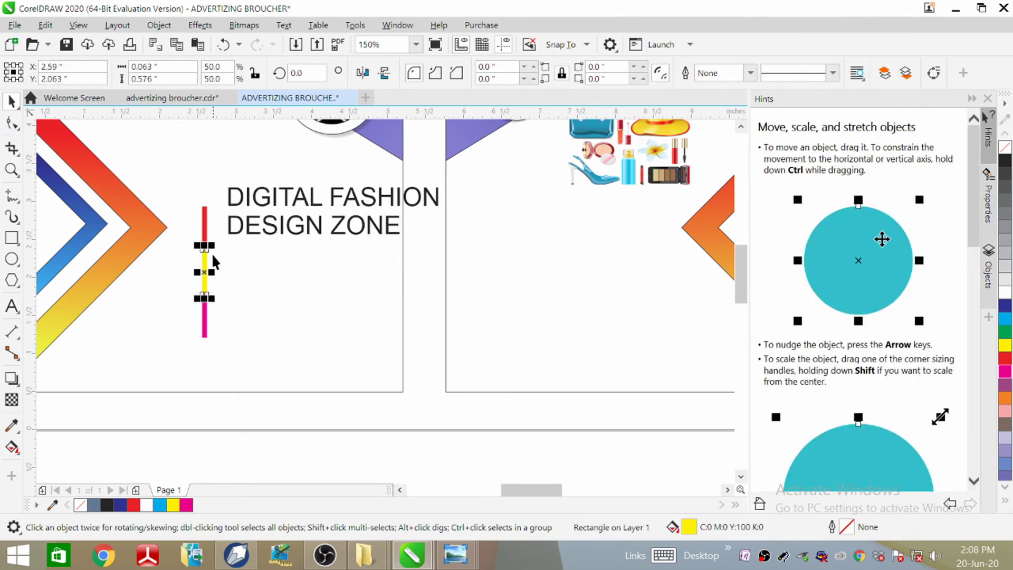
{"action": "left_click", "coordinate": [204, 222], "text": "shift"}
{"action": "left_click", "coordinate": [205, 322], "text": "shift"}
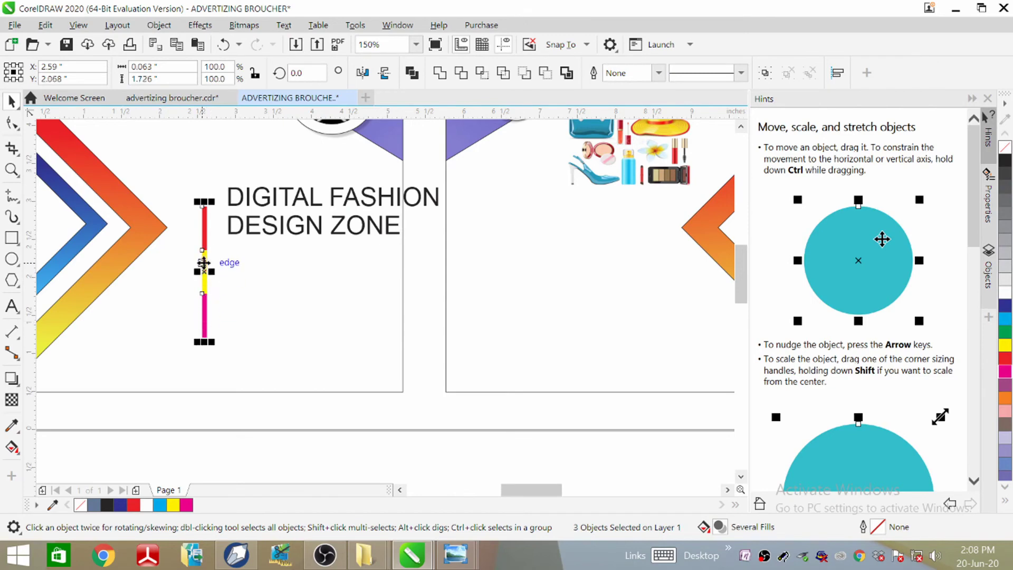
{"action": "right_click", "coordinate": [205, 277]}
{"action": "left_click", "coordinate": [252, 199]}
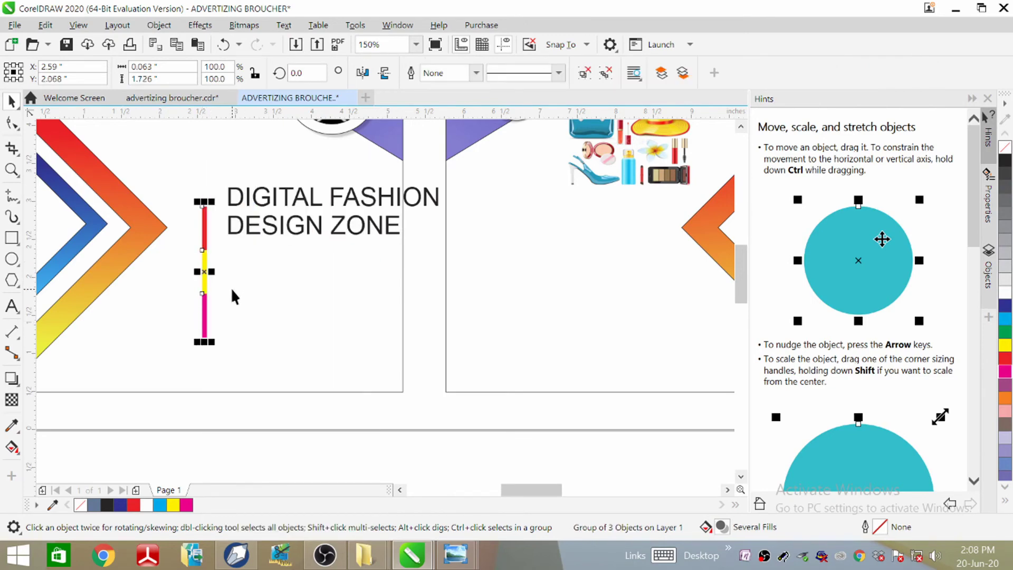
{"action": "key", "text": "Left"}
{"action": "key", "text": "Left"}
{"action": "key", "text": "Left"}
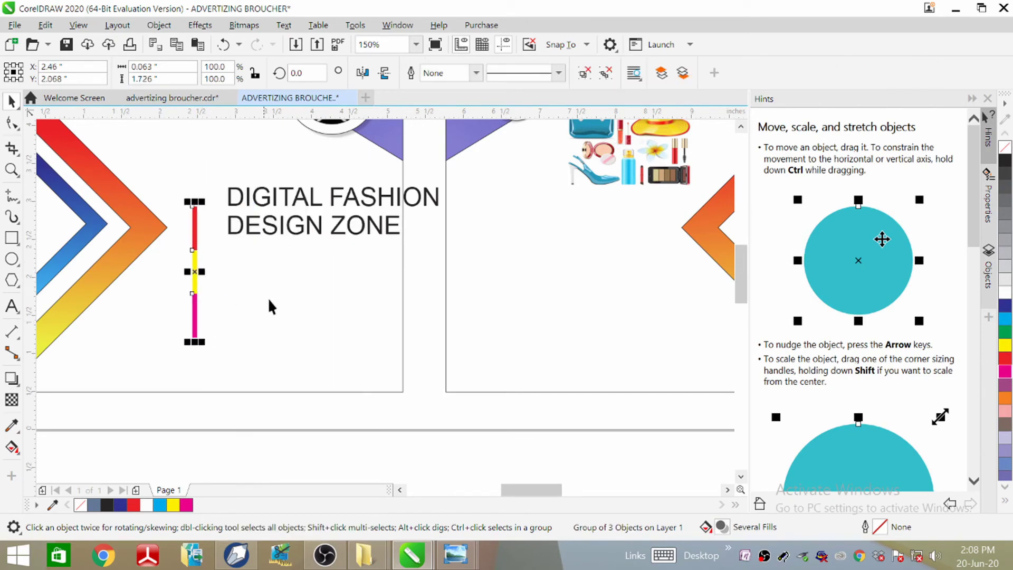
Scale the DIGITAL FASHION DESIGN ZONE text down to about 18 pt and place it beside the red bar, inside the first panel.
{"action": "left_click", "coordinate": [318, 225]}
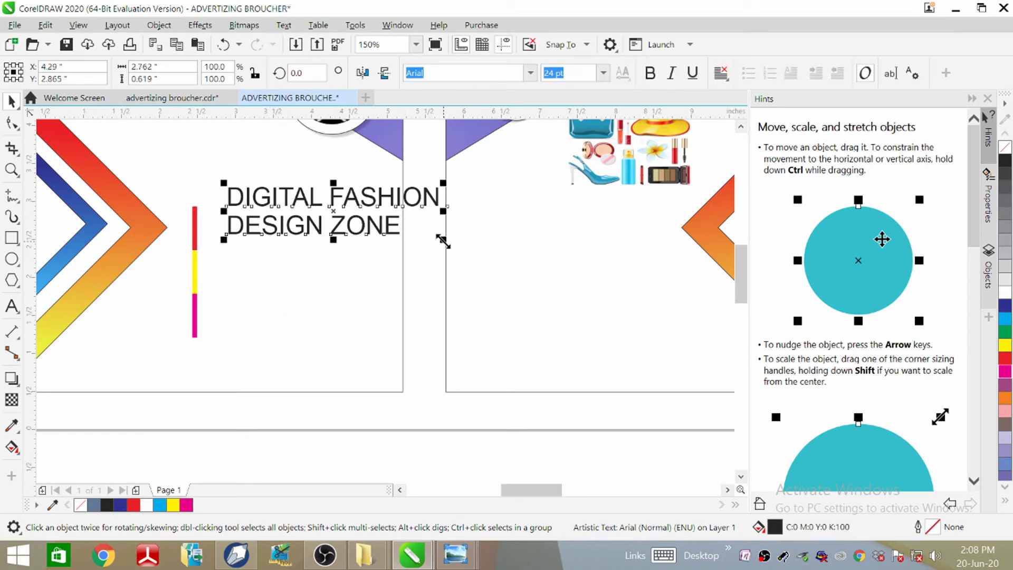
{"action": "left_click_drag", "start_coordinate": [443, 241], "coordinate": [390, 226]}
{"action": "left_click_drag", "start_coordinate": [308, 205], "coordinate": [298, 229]}
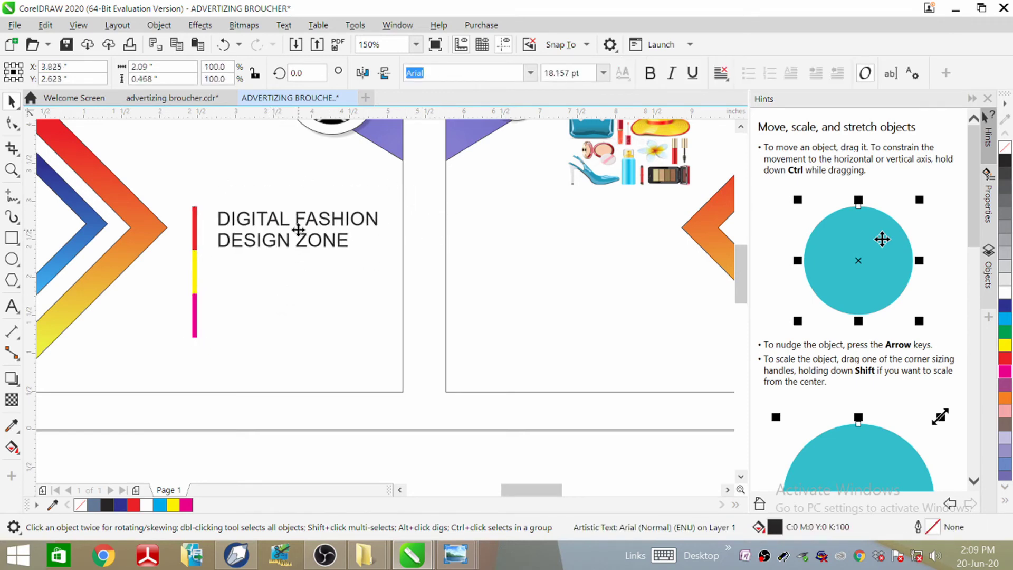
Try the FuturaBlack WGL4 BT font on only the DIGITAL FASHION line of the heading.
{"action": "scroll", "coordinate": [316, 227], "scroll_direction": "up", "scroll_amount": 2}
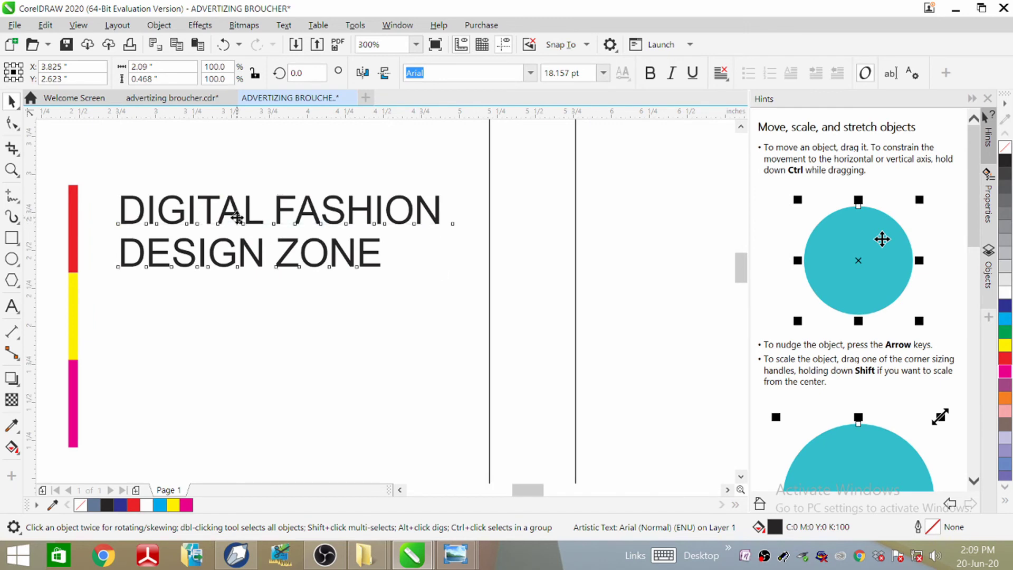
{"action": "left_click", "coordinate": [238, 218]}
{"action": "left_click", "coordinate": [483, 301]}
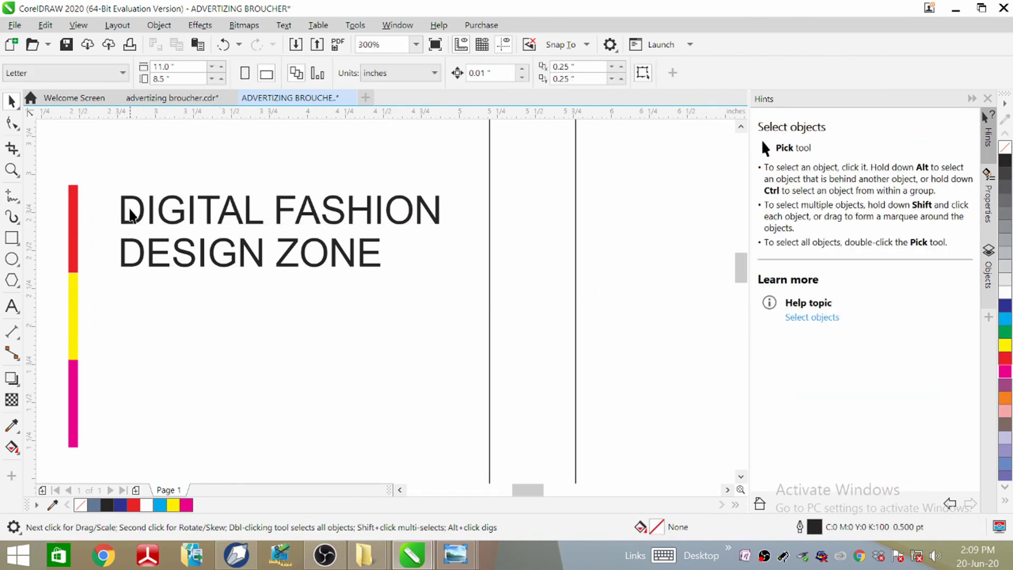
{"action": "left_click", "coordinate": [97, 278]}
{"action": "left_click", "coordinate": [11, 305]}
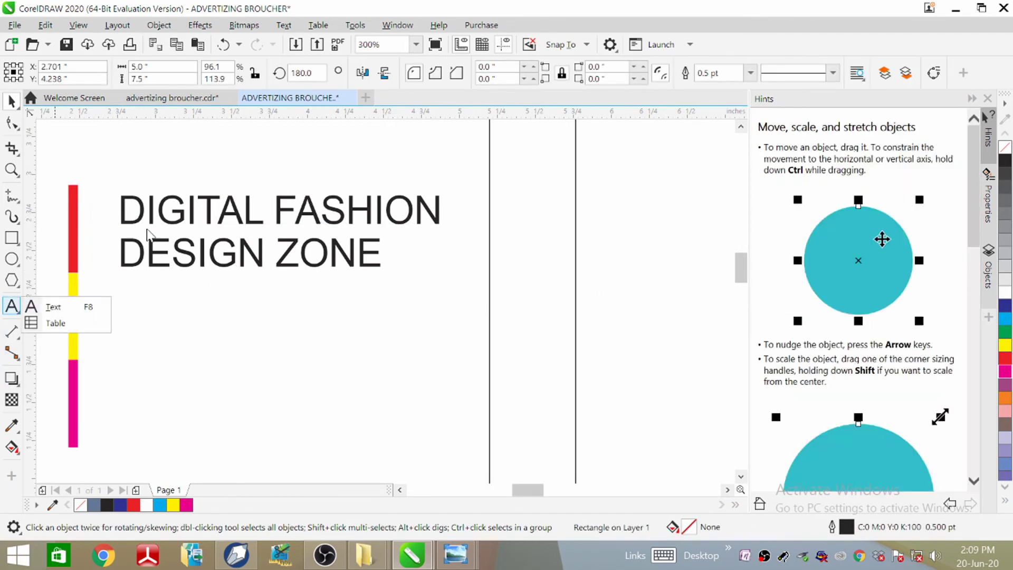
{"action": "left_click", "coordinate": [54, 311]}
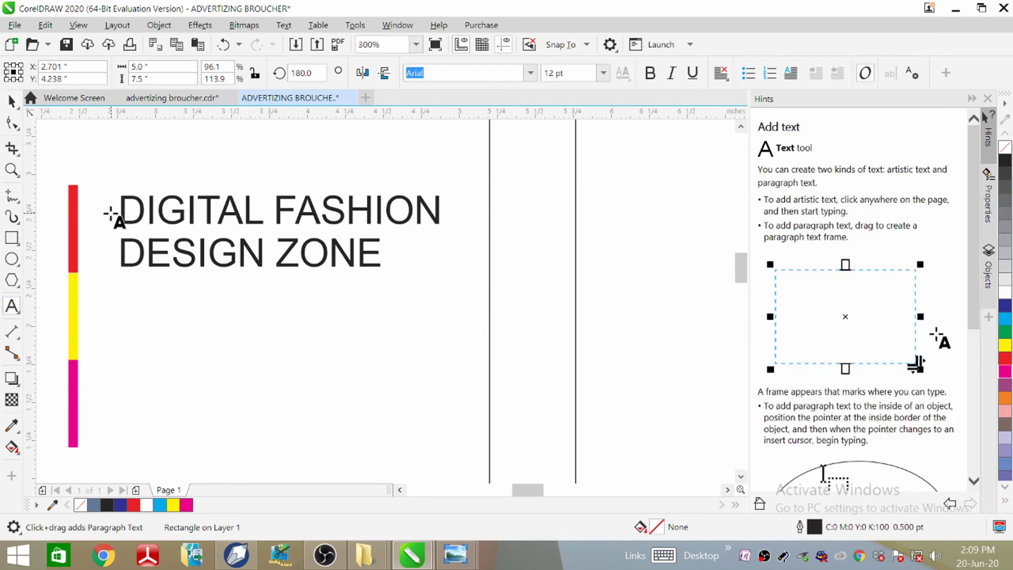
{"action": "left_click", "coordinate": [122, 211]}
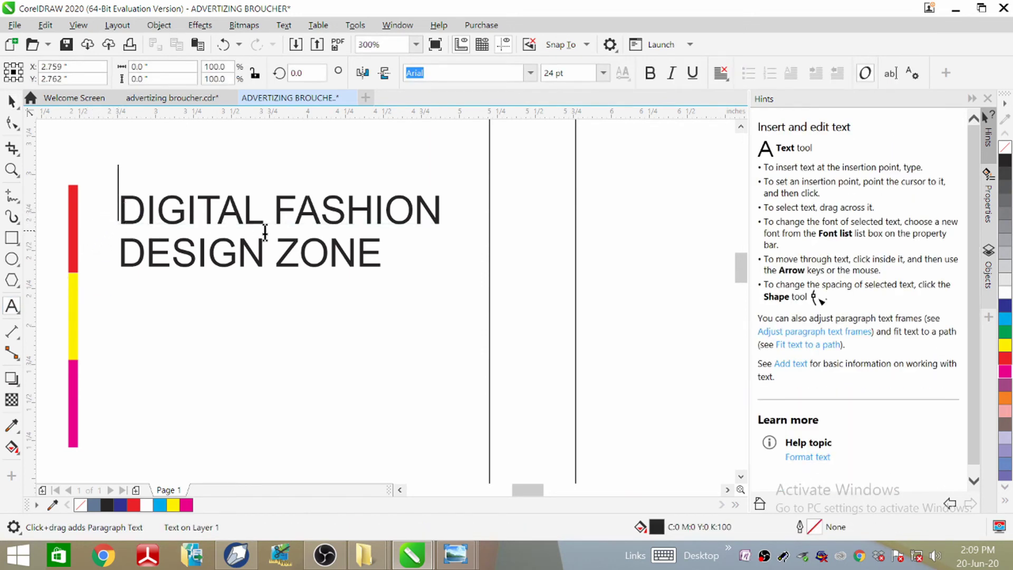
{"action": "left_click", "coordinate": [237, 253]}
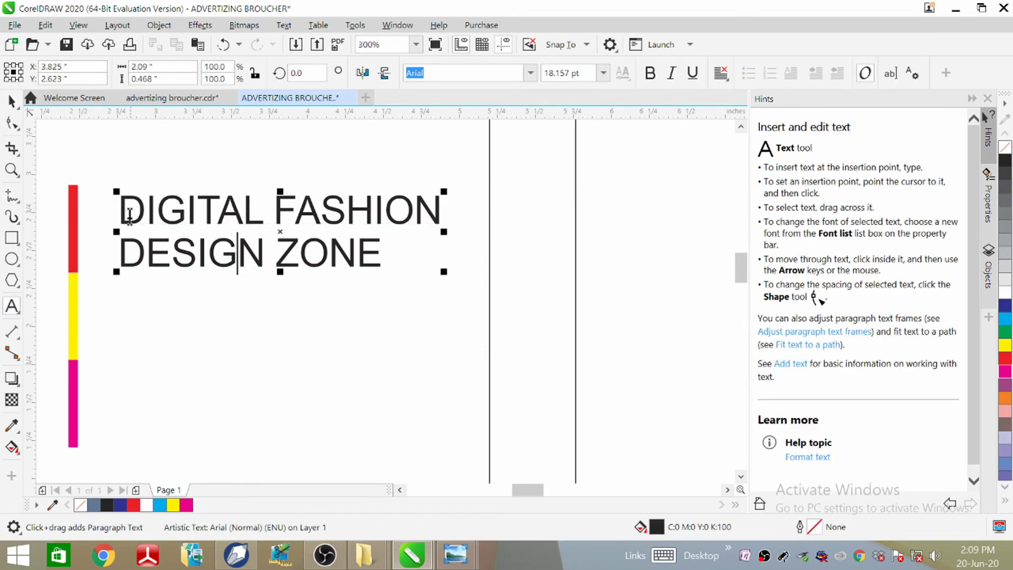
{"action": "left_click_drag", "start_coordinate": [120, 208], "coordinate": [442, 210]}
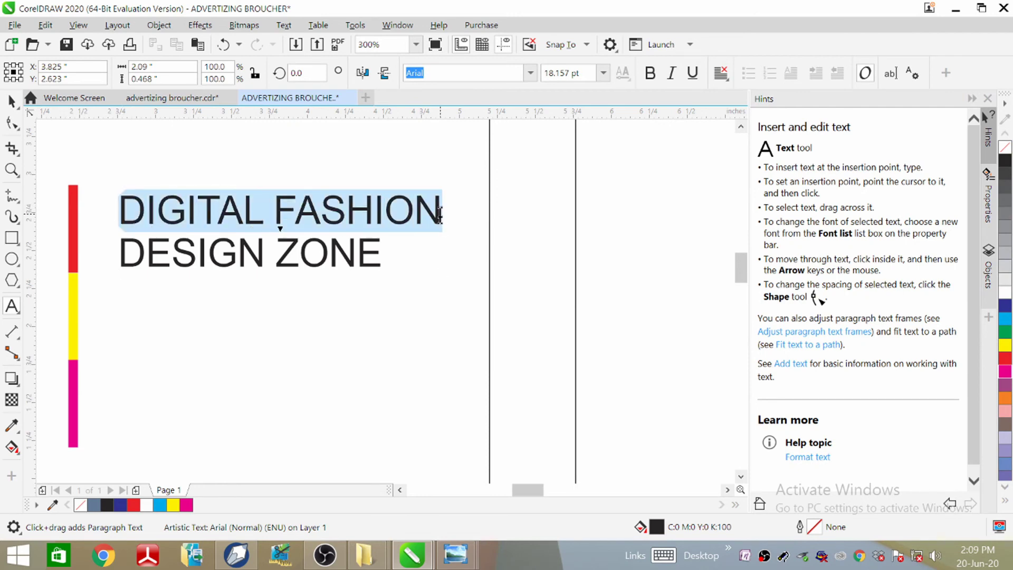
{"action": "left_click", "coordinate": [530, 74]}
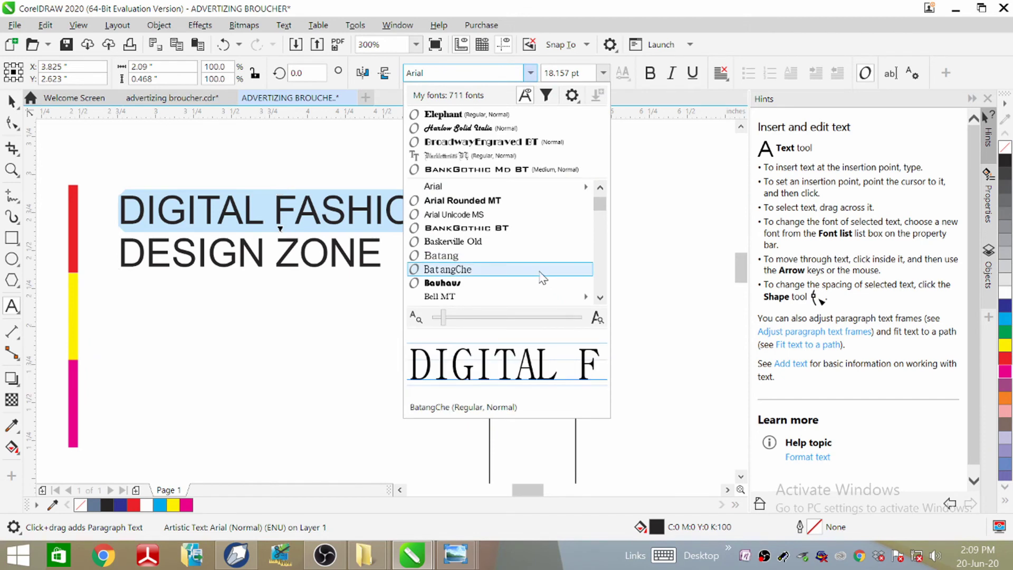
{"action": "scroll", "coordinate": [538, 255], "scroll_direction": "down", "scroll_amount": 5}
{"action": "mouse_move", "coordinate": [542, 256]}
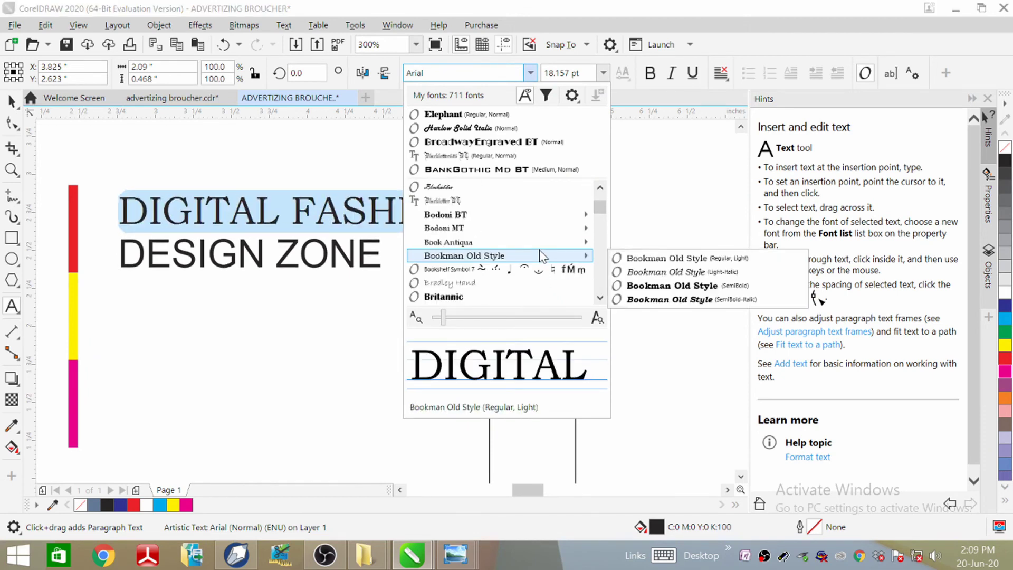
{"action": "scroll", "coordinate": [541, 256], "scroll_direction": "down", "scroll_amount": 6}
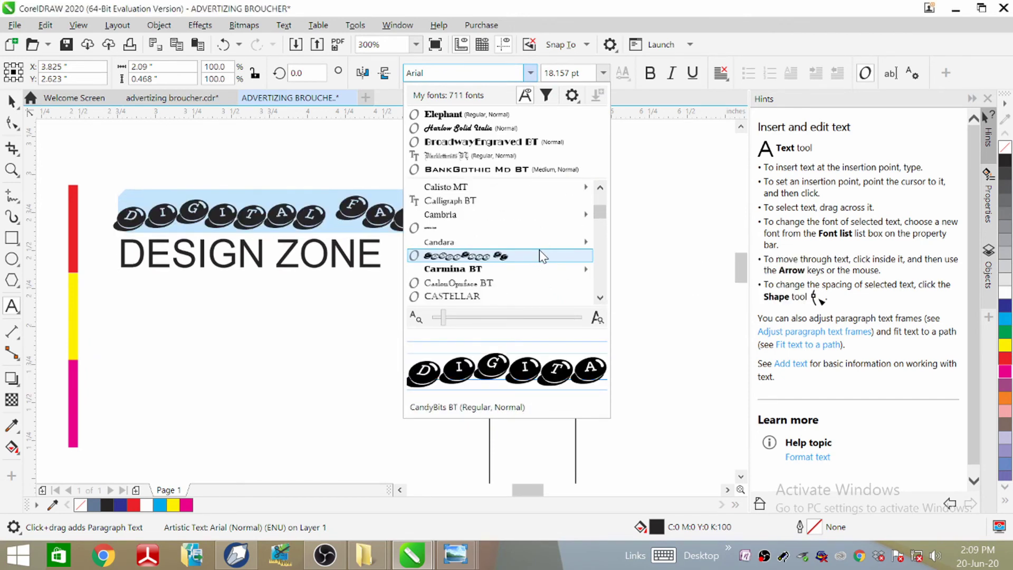
{"action": "scroll", "coordinate": [542, 256], "scroll_direction": "up", "scroll_amount": 1}
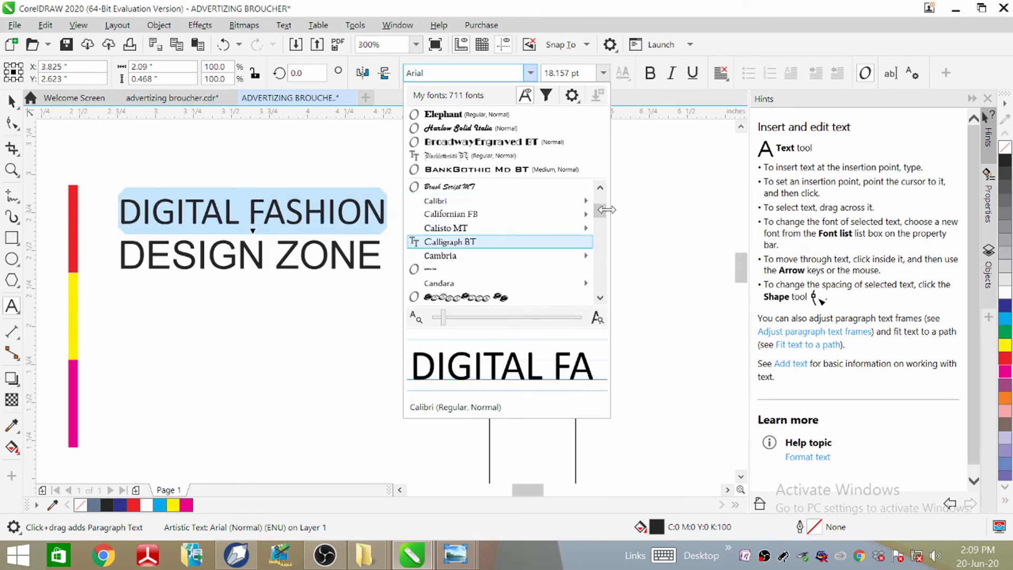
{"action": "left_click_drag", "start_coordinate": [600, 211], "coordinate": [611, 231]}
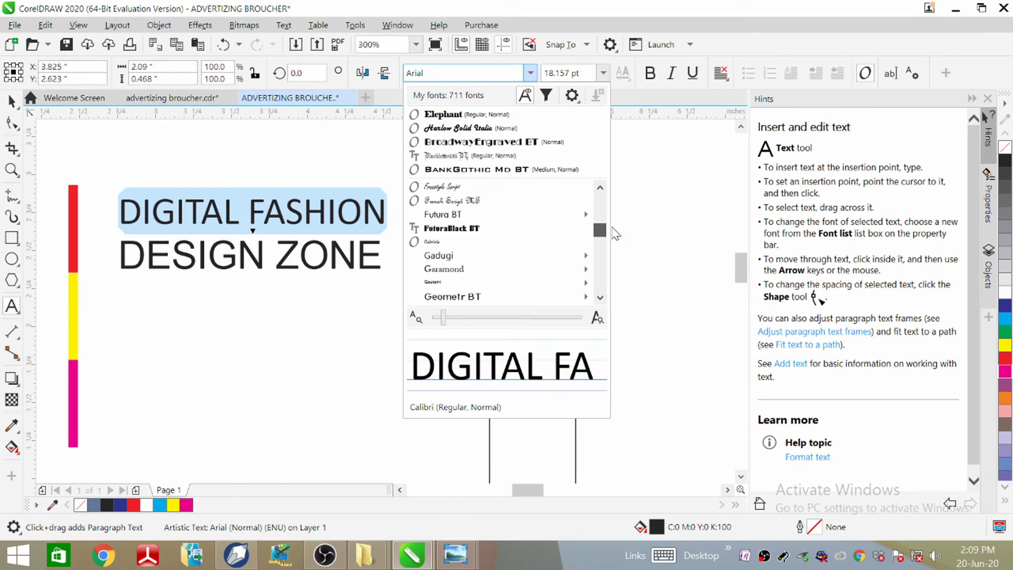
{"action": "left_click", "coordinate": [483, 230]}
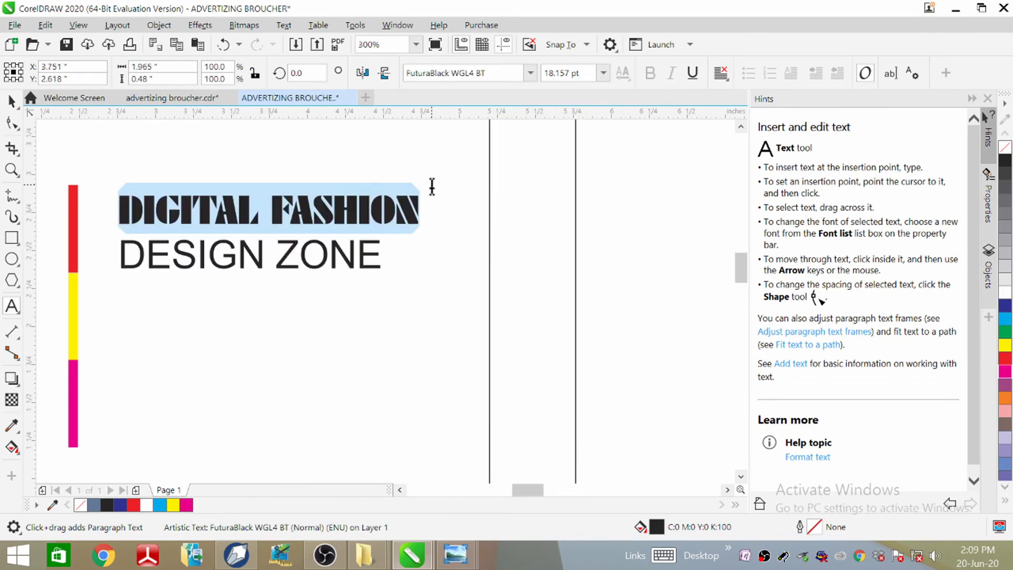
Set the font of the DIGITAL FASHION line to HandelGothic BT.
{"action": "left_click", "coordinate": [530, 73]}
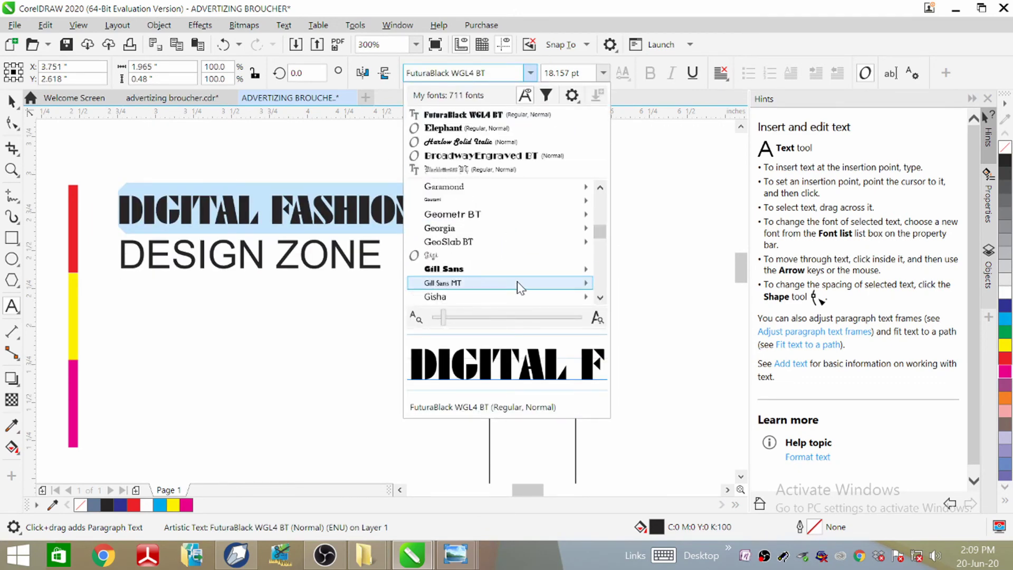
{"action": "scroll", "coordinate": [520, 288], "scroll_direction": "down", "scroll_amount": 5}
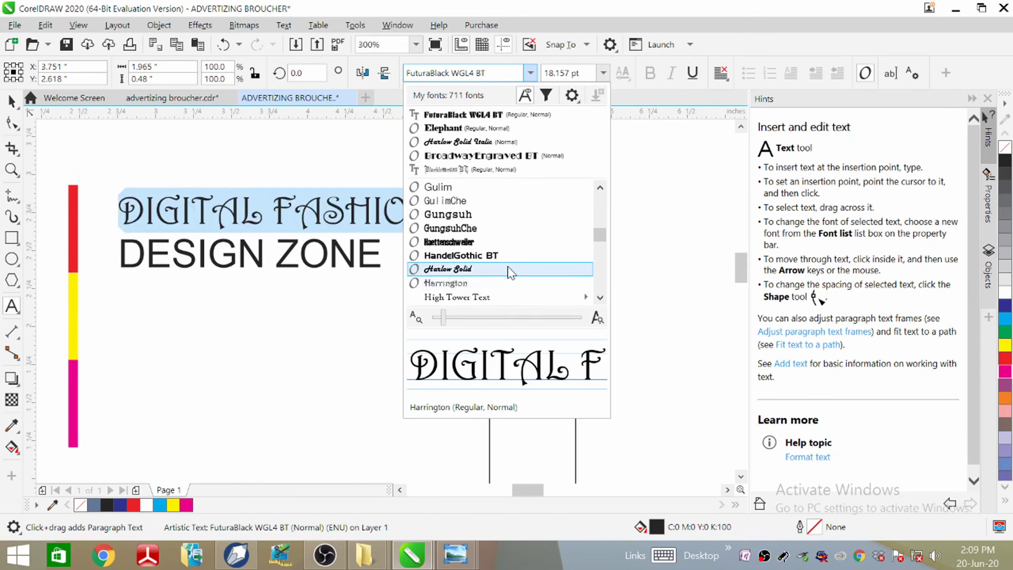
{"action": "key", "text": "Escape"}
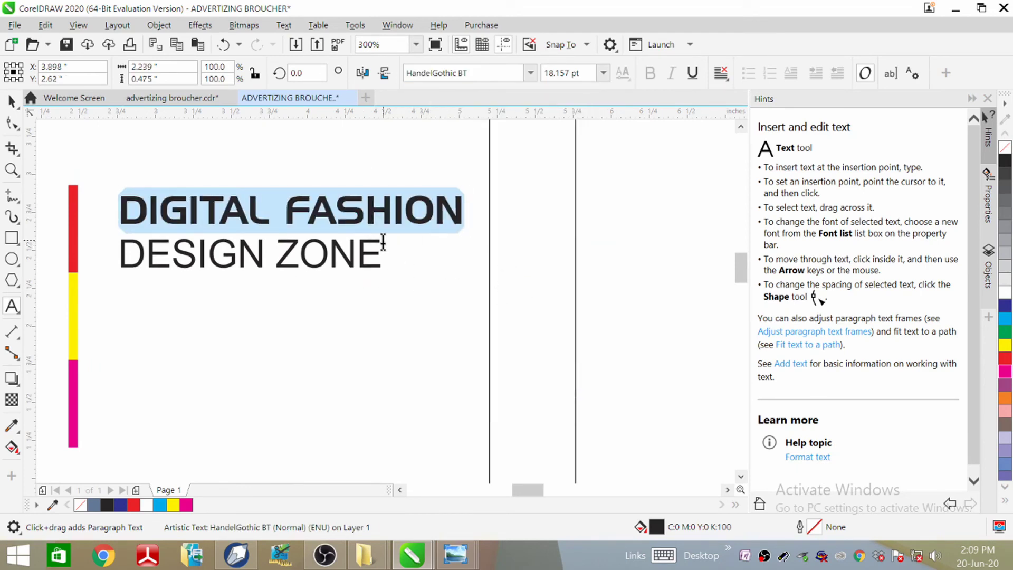
Apply a horizontal black-to-white linear fountain fill across the heading text, from the D of DIGITAL to the end of FASHION.
{"action": "left_click", "coordinate": [16, 451]}
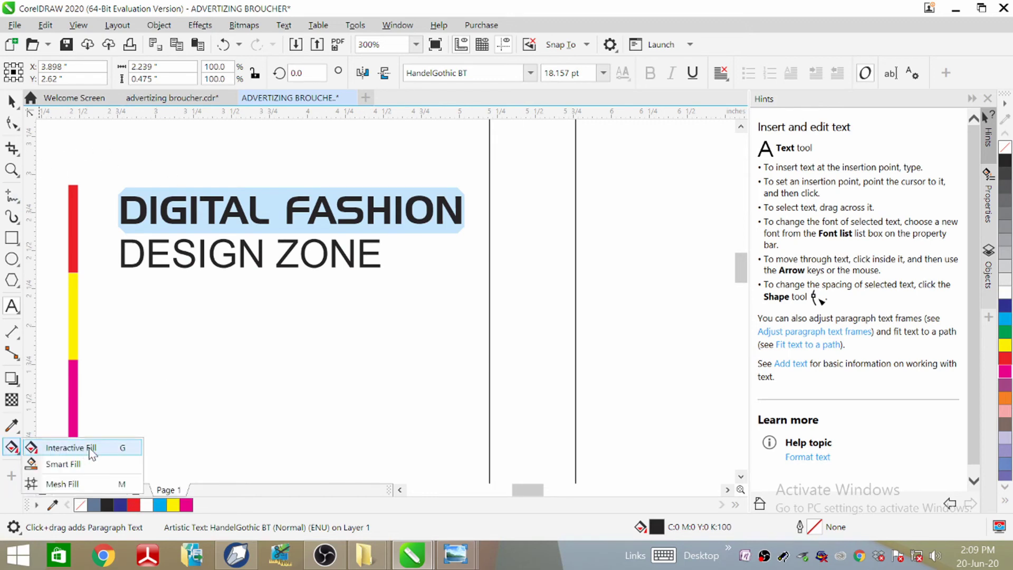
{"action": "left_click", "coordinate": [95, 452]}
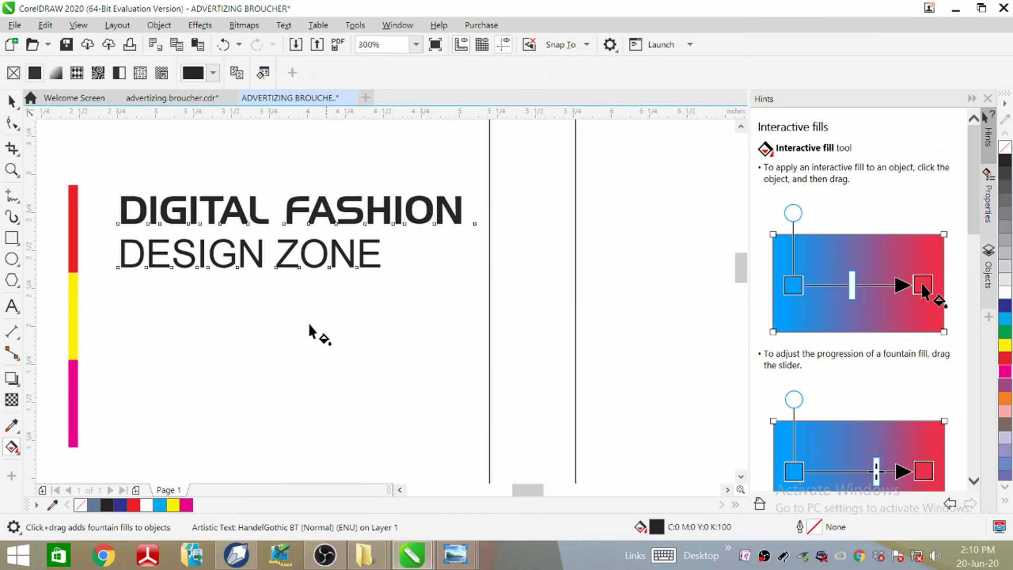
{"action": "left_click_drag", "start_coordinate": [118, 209], "coordinate": [464, 208]}
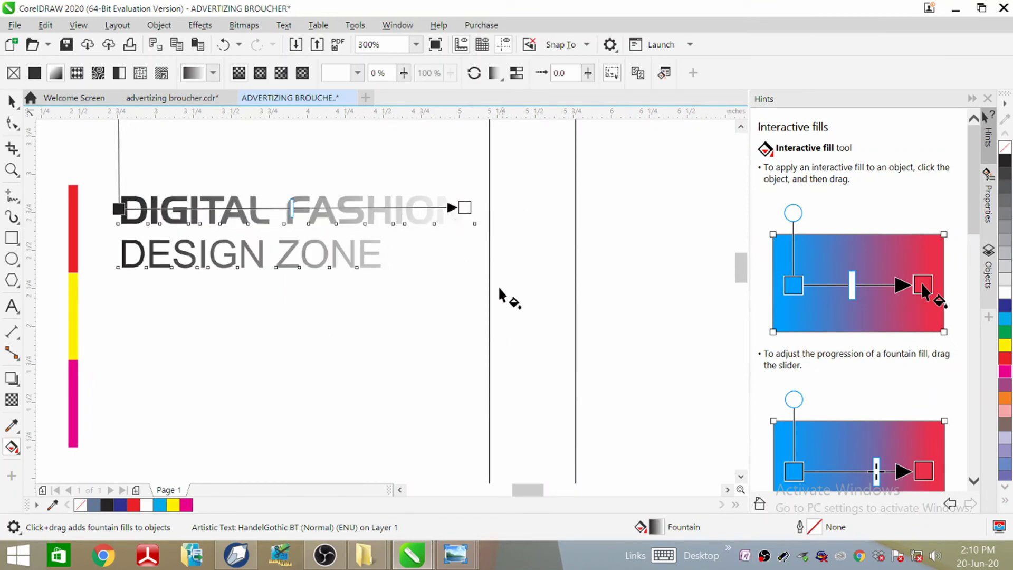
Change the end colour of the heading's fountain fill to green, C76 M0 Y86 K0.
{"action": "left_click", "coordinate": [463, 206]}
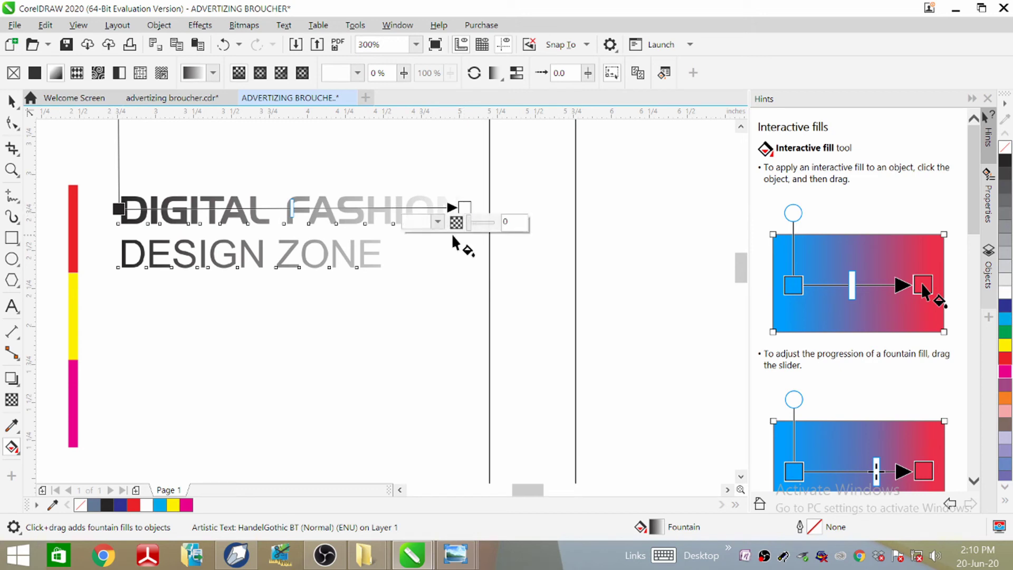
{"action": "left_click", "coordinate": [443, 221]}
{"action": "left_click", "coordinate": [488, 408]}
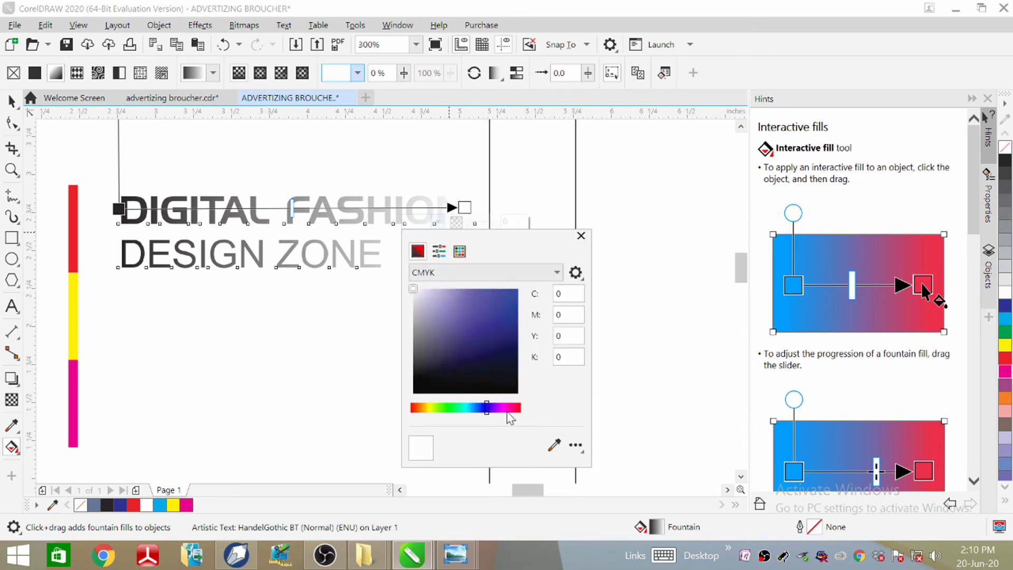
{"action": "left_click", "coordinate": [456, 407]}
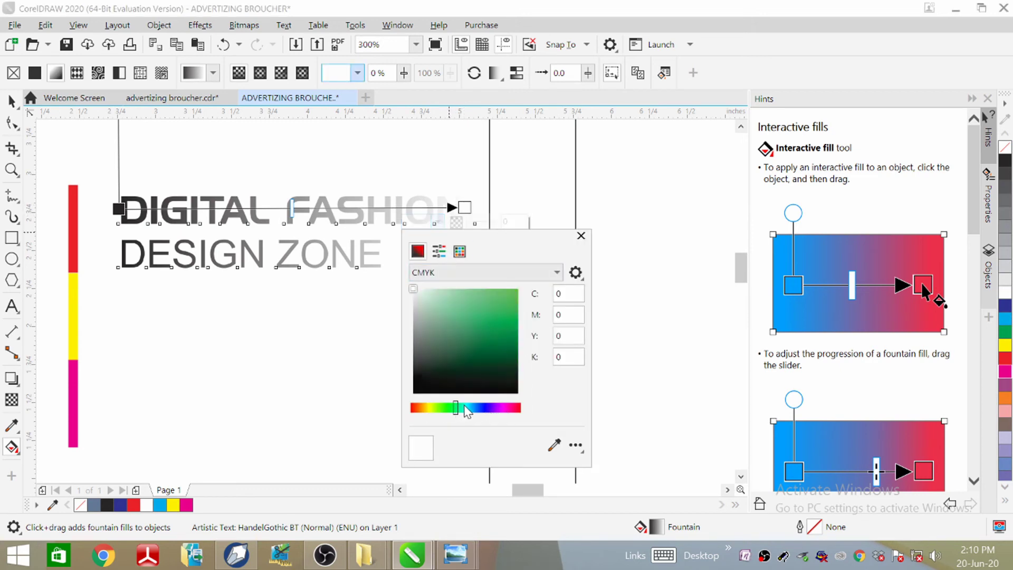
{"action": "left_click", "coordinate": [500, 313]}
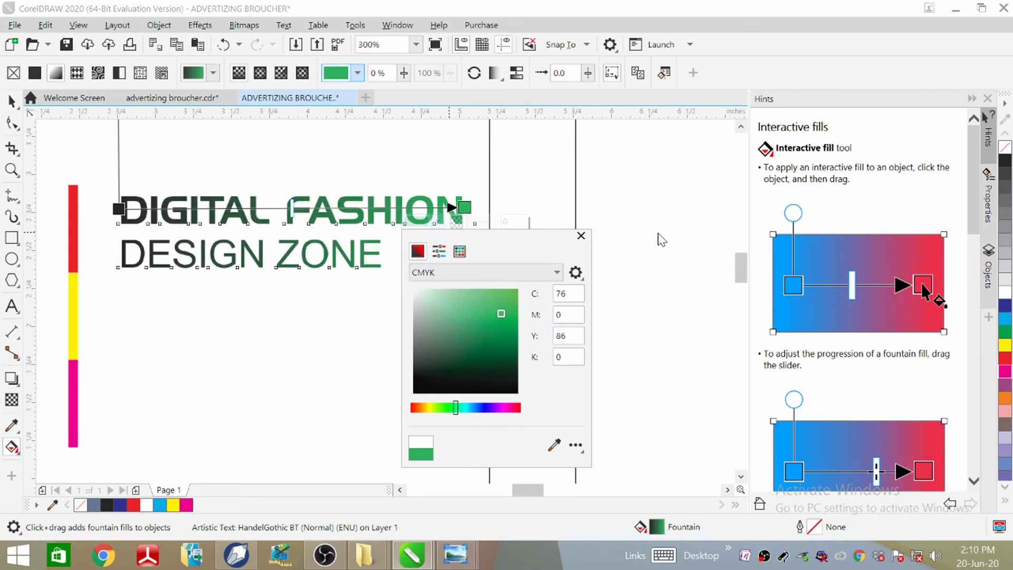
Change the start colour of the heading's fountain fill to crimson, C25 M100 Y64 K18, and deselect the heading.
{"action": "left_click", "coordinate": [116, 212]}
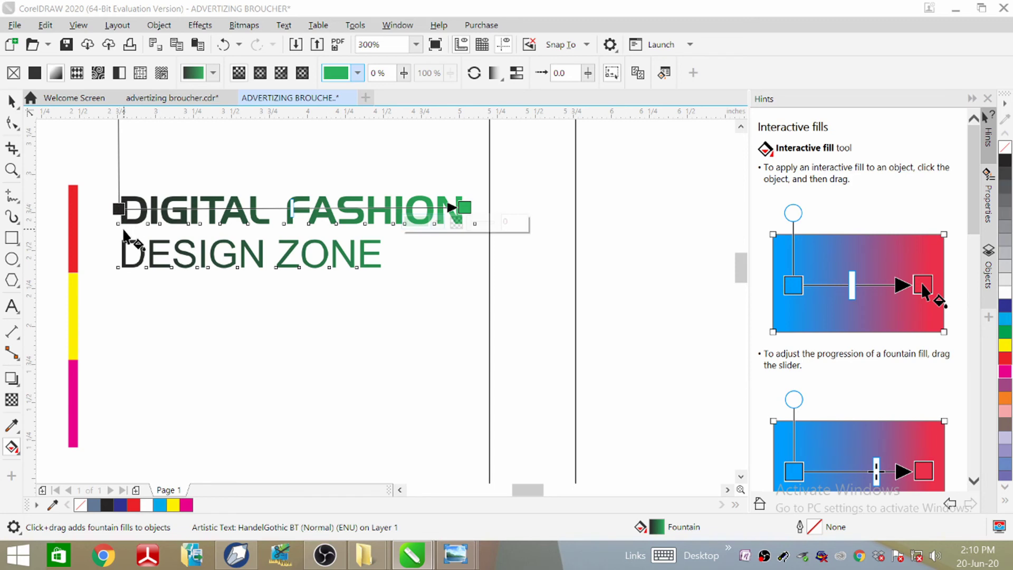
{"action": "left_click", "coordinate": [118, 209]}
{"action": "left_click", "coordinate": [91, 222]}
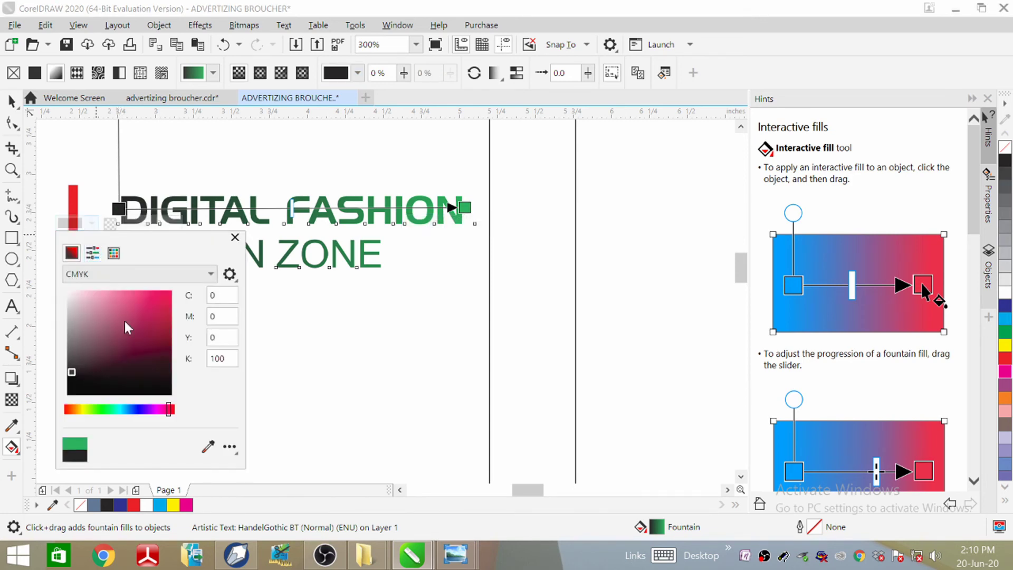
{"action": "left_click", "coordinate": [152, 326]}
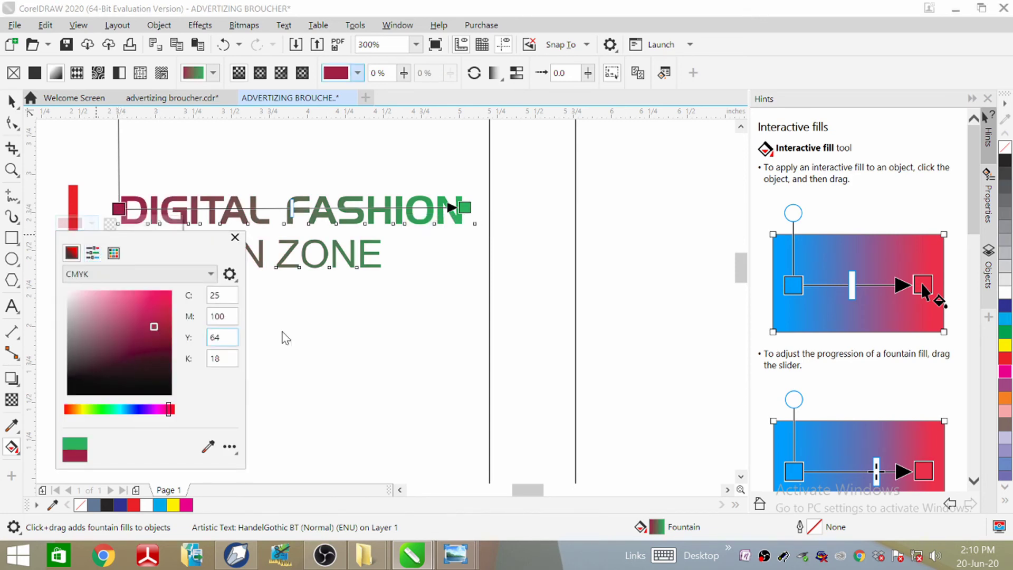
{"action": "left_click", "coordinate": [355, 383]}
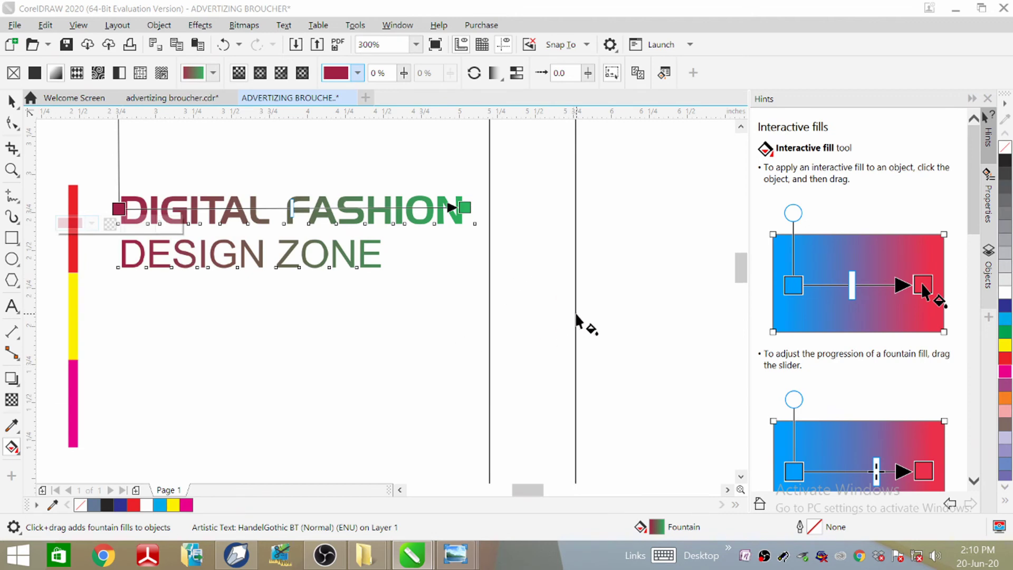
{"action": "scroll", "coordinate": [575, 315], "scroll_direction": "down", "scroll_amount": 1}
{"action": "scroll", "coordinate": [516, 311], "scroll_direction": "up", "scroll_amount": 1}
{"action": "left_click", "coordinate": [66, 291]}
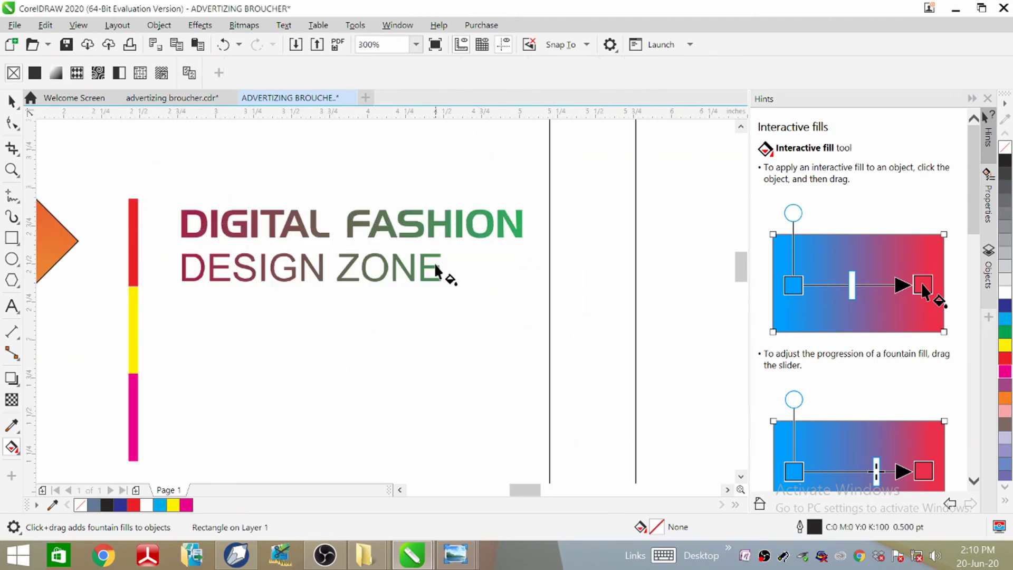
Shift the hue of the heading fill's start colour to dark red, C22 M100 Y100 K22.
{"action": "left_click", "coordinate": [281, 233]}
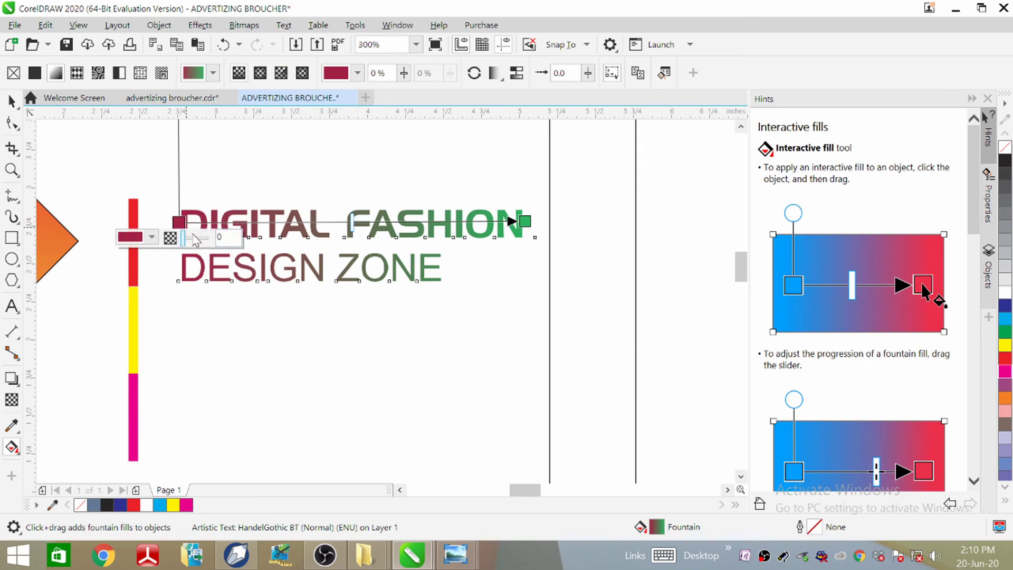
{"action": "left_click", "coordinate": [151, 236]}
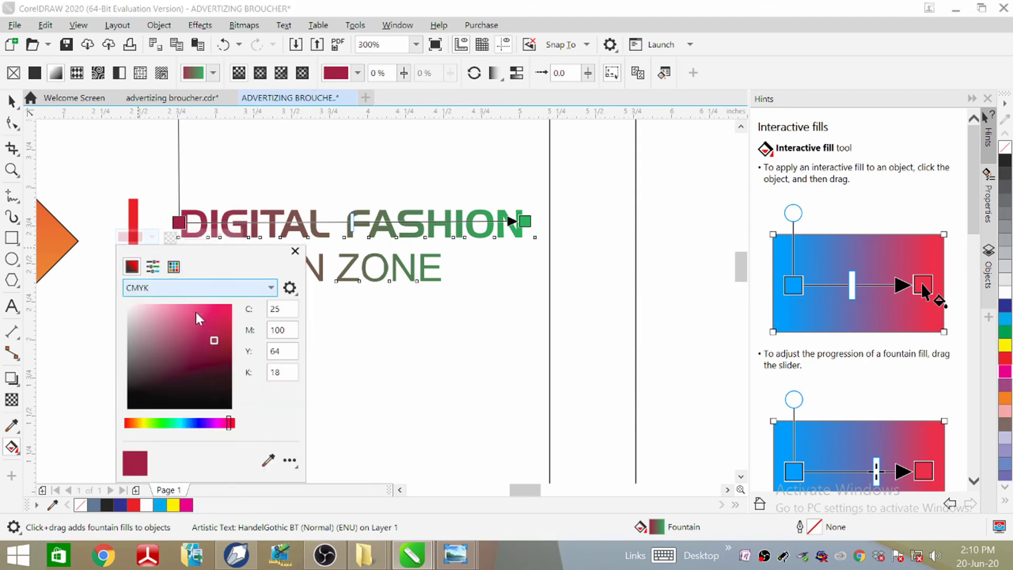
{"action": "left_click", "coordinate": [145, 423]}
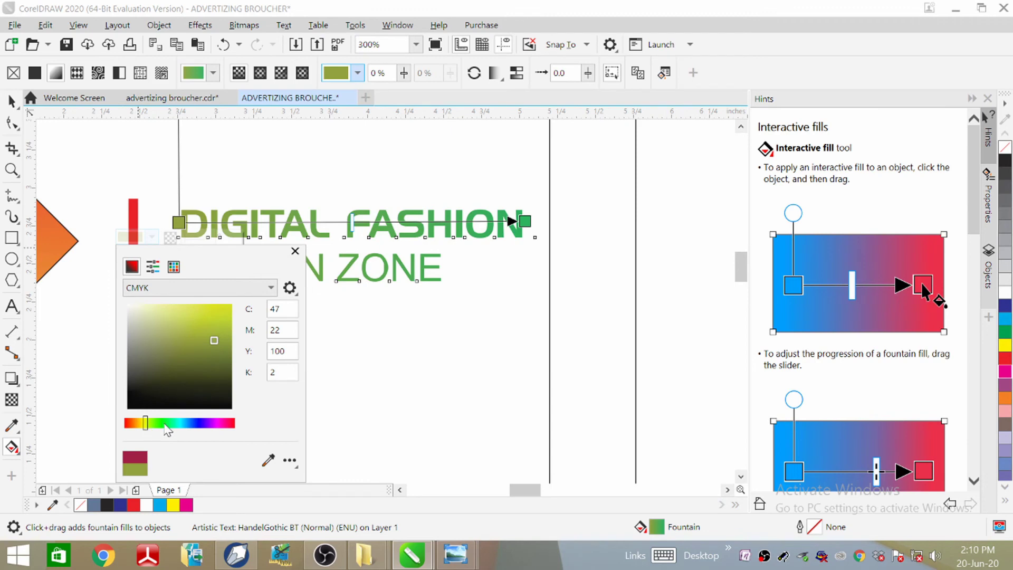
{"action": "left_click", "coordinate": [163, 423]}
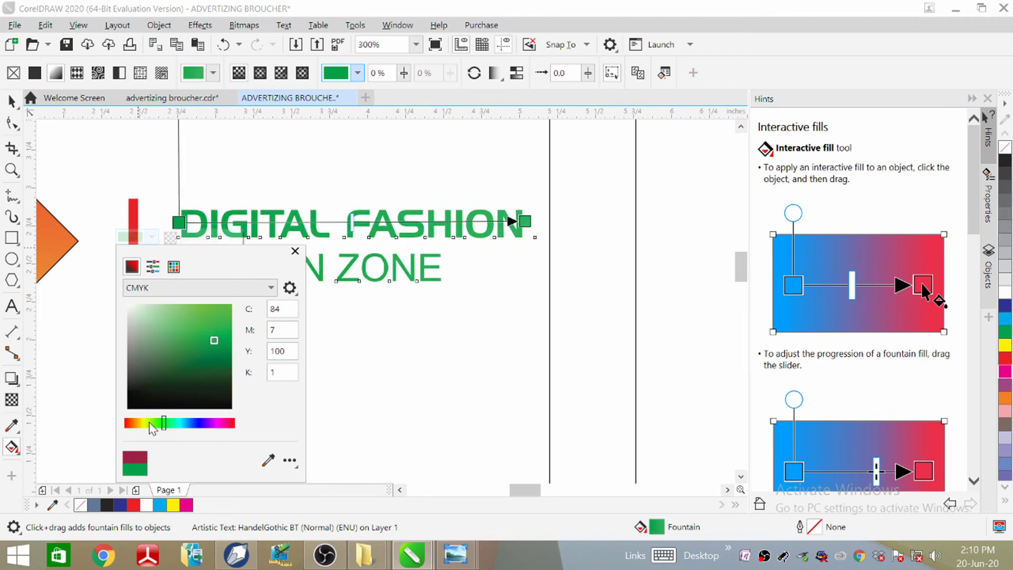
{"action": "left_click", "coordinate": [129, 423]}
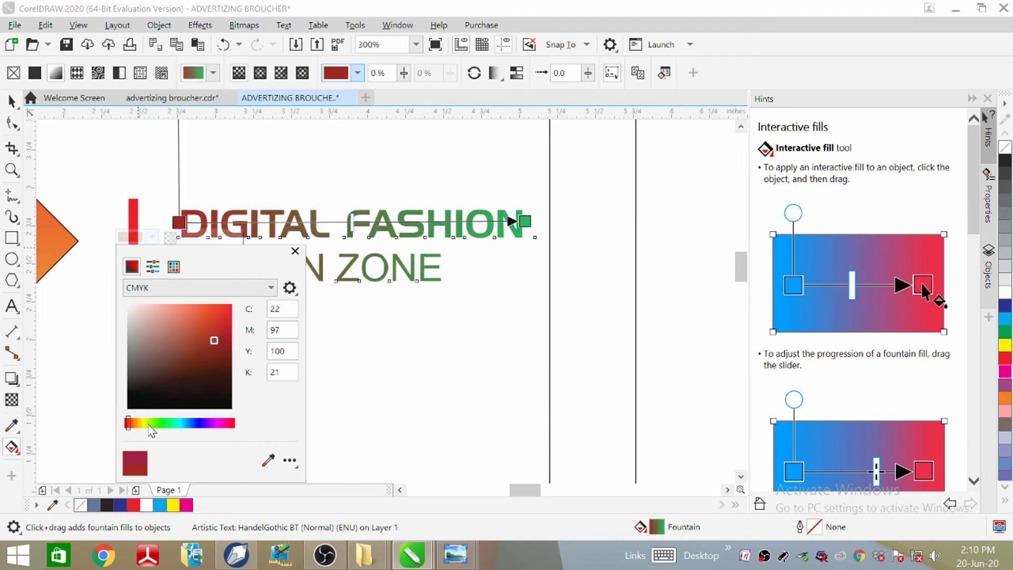
{"action": "left_click", "coordinate": [149, 424]}
{"action": "left_click", "coordinate": [128, 424]}
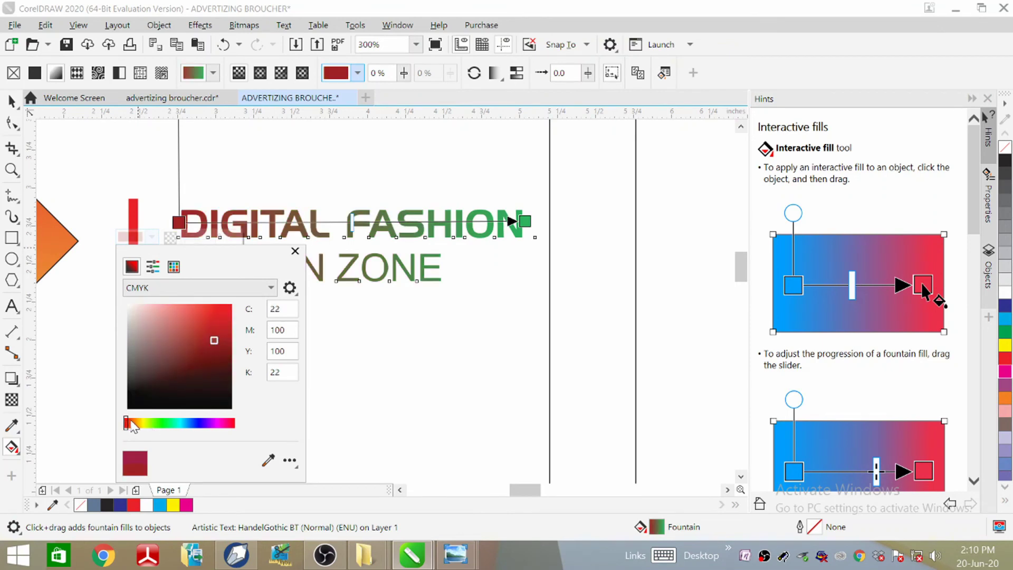
Shift the hue of the heading fill's end colour to olive green, C48 M12 Y100 K0.
{"action": "left_click", "coordinate": [523, 221]}
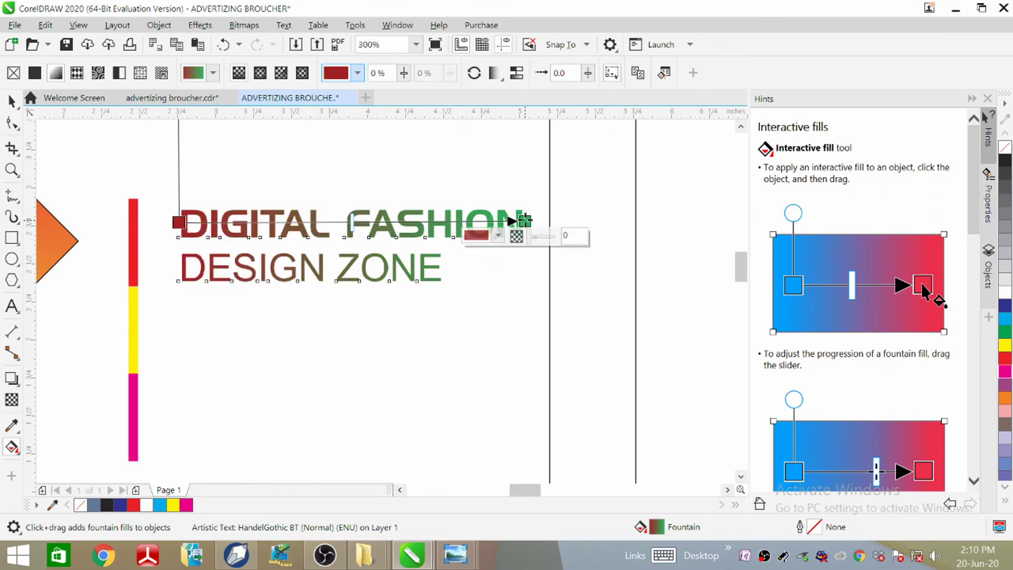
{"action": "left_click", "coordinate": [497, 236]}
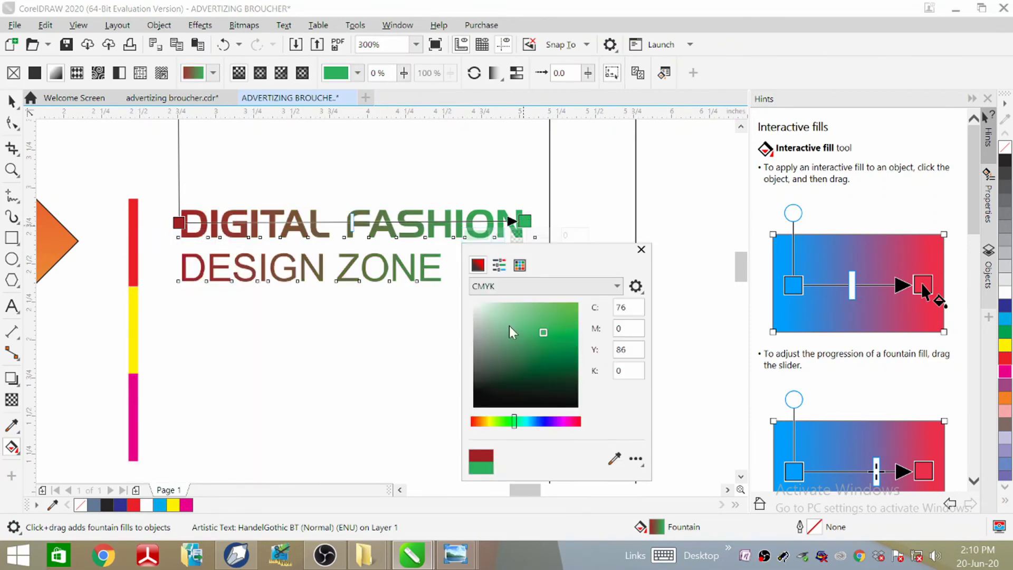
{"action": "left_click", "coordinate": [494, 422]}
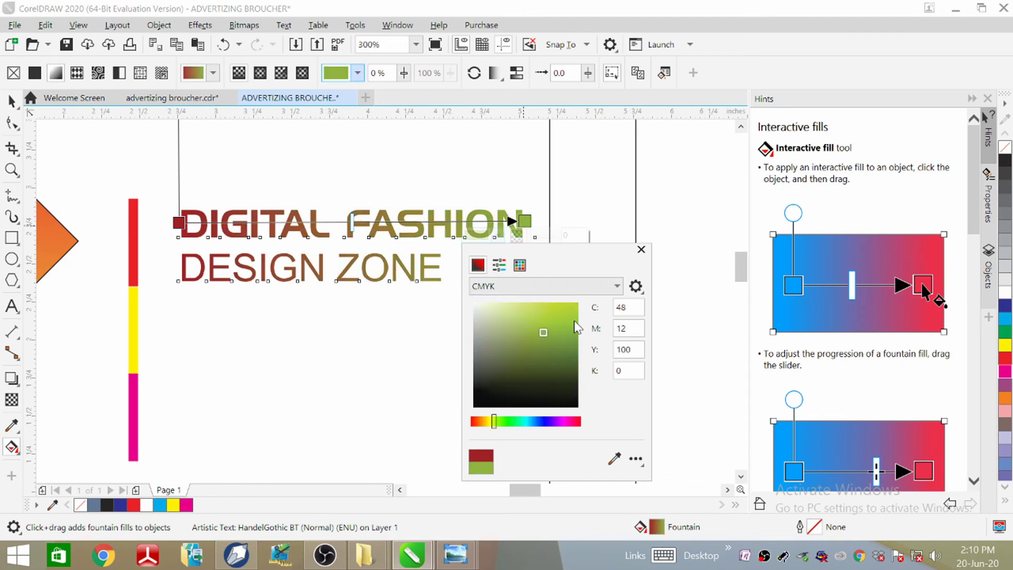
{"action": "left_click", "coordinate": [352, 365]}
{"action": "left_click", "coordinate": [486, 319]}
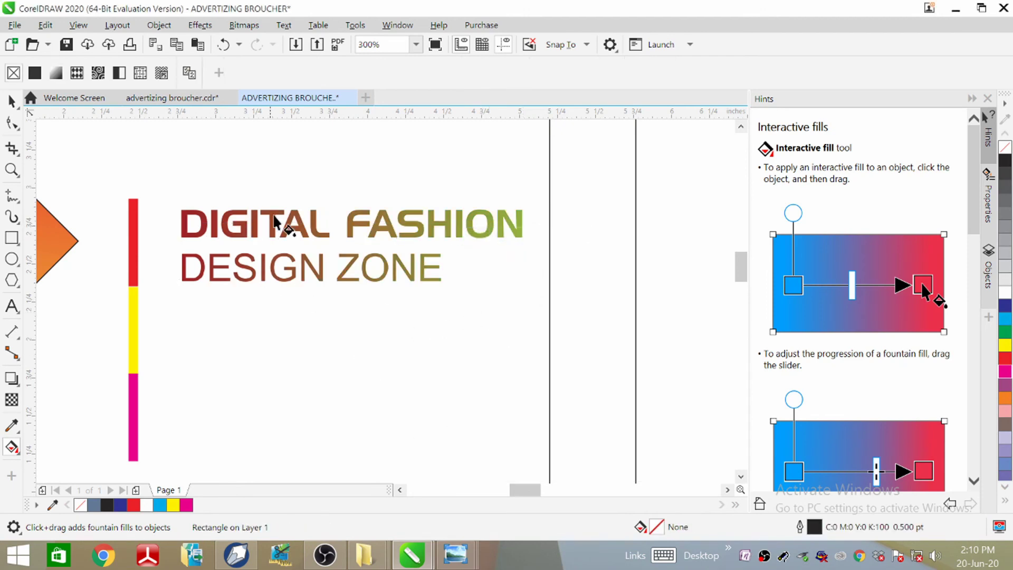
{"action": "left_click", "coordinate": [328, 285]}
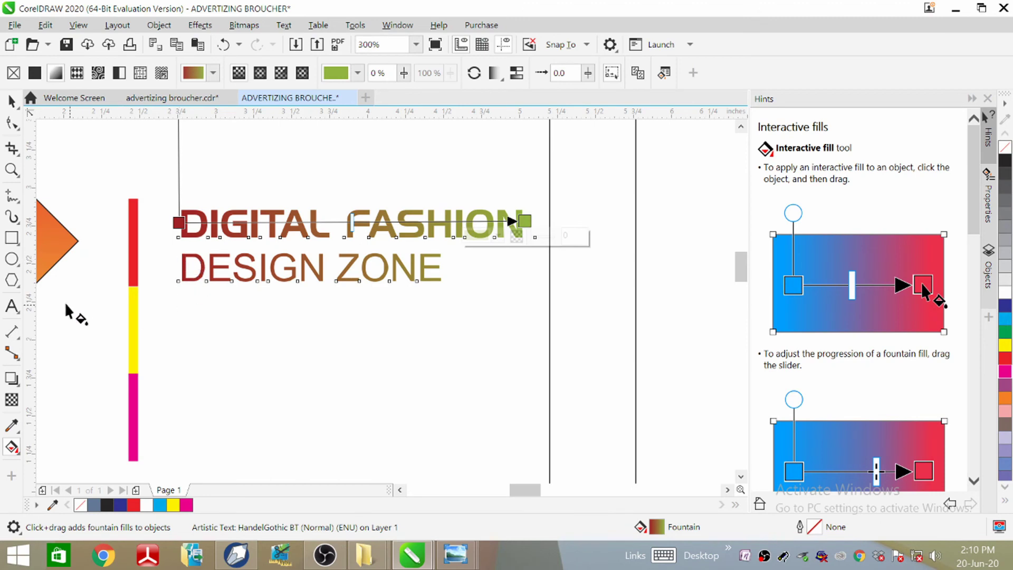
Set the font of only the DESIGN ZONE line to Bodoni Bd BT.
{"action": "left_click", "coordinate": [12, 306]}
{"action": "left_click_drag", "start_coordinate": [178, 267], "coordinate": [445, 283]}
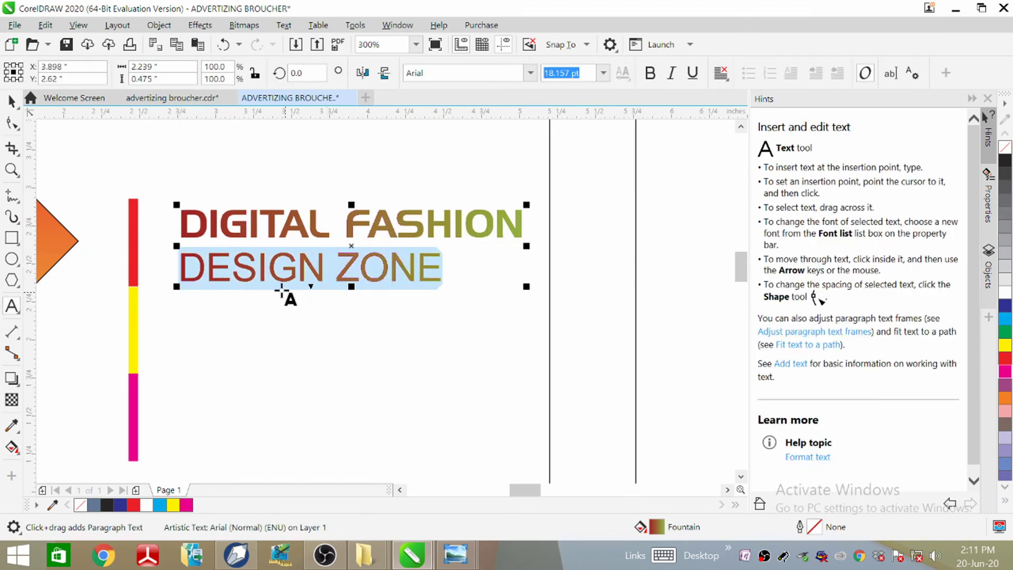
{"action": "key", "text": "End"}
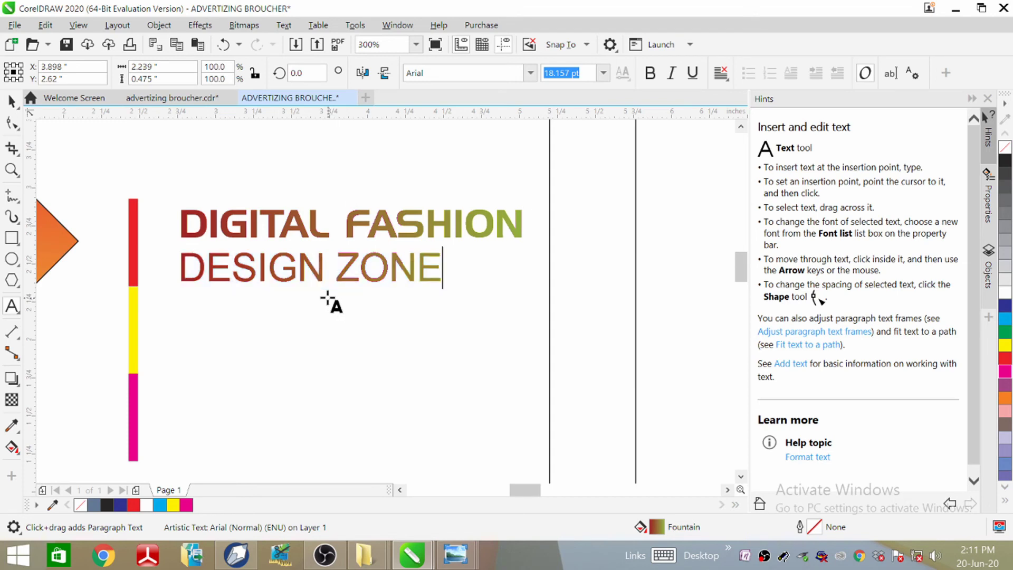
{"action": "left_click_drag", "start_coordinate": [179, 267], "coordinate": [446, 281]}
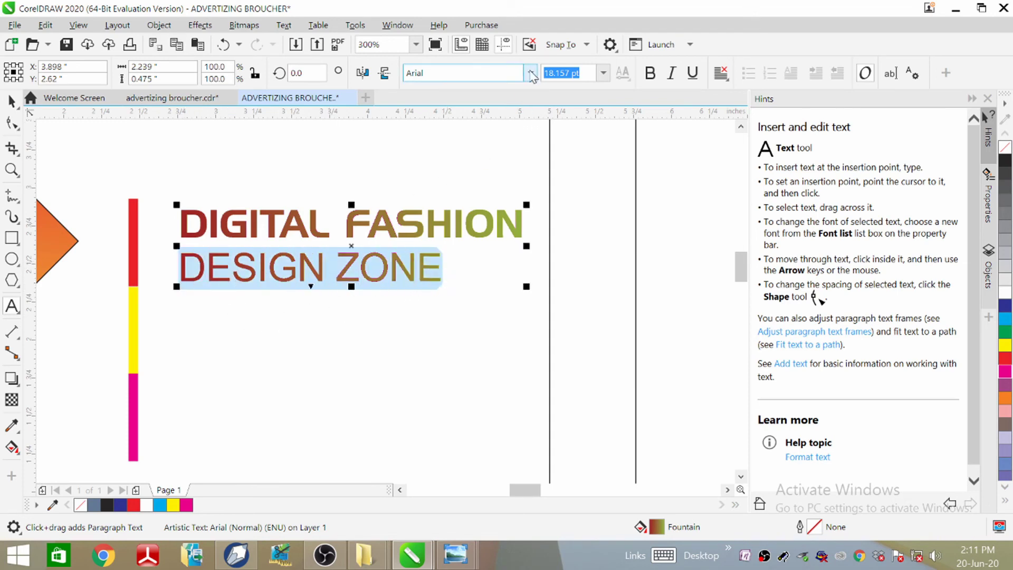
{"action": "left_click", "coordinate": [529, 72]}
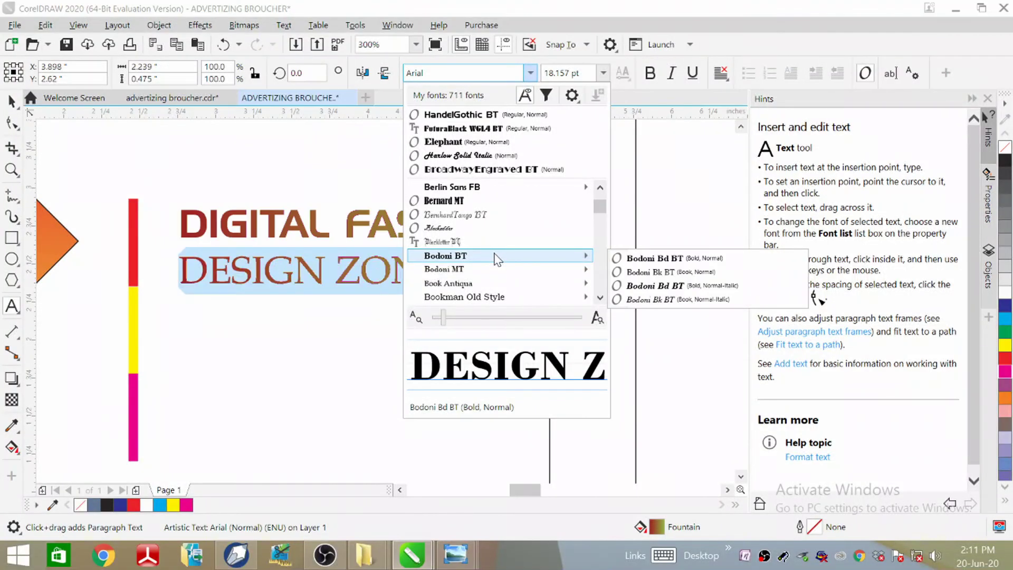
{"action": "left_click", "coordinate": [495, 257]}
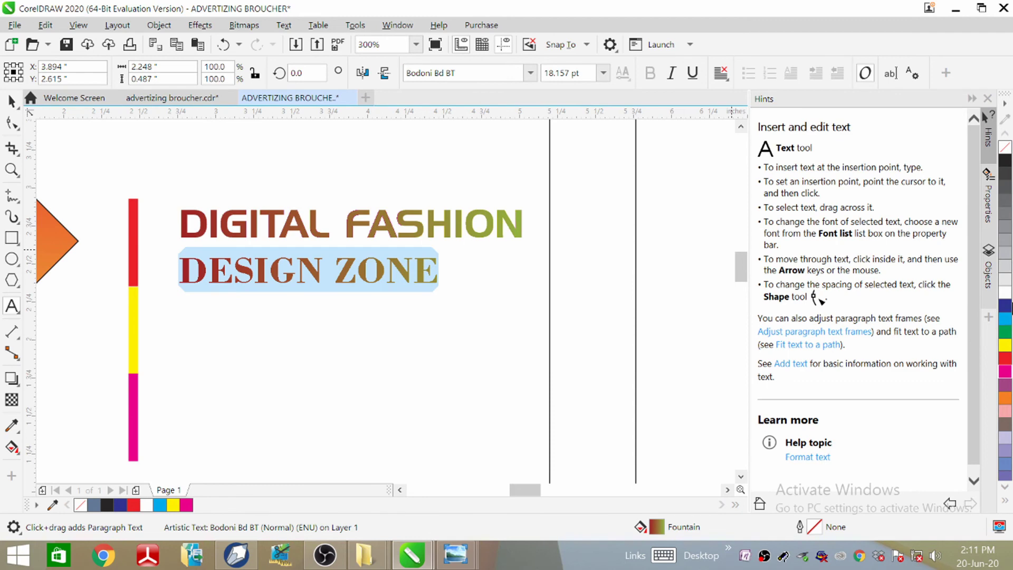
Colour the DESIGN ZONE line blue, and redraw the heading's fountain fill from the D of DESIGN to the end of ZONE.
{"action": "left_click", "coordinate": [1005, 306]}
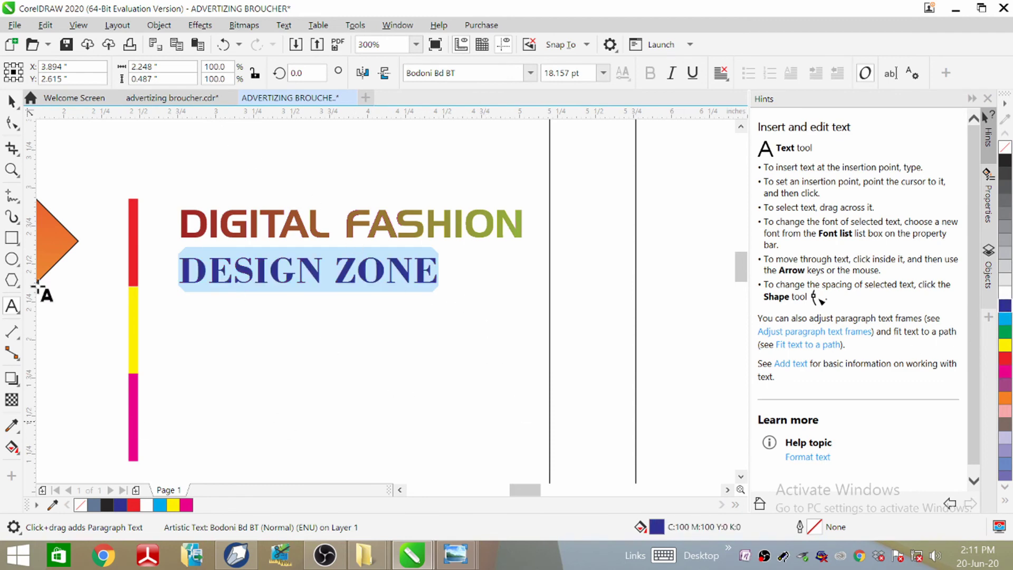
{"action": "left_click_drag", "start_coordinate": [12, 448], "coordinate": [53, 448]}
{"action": "left_click_drag", "start_coordinate": [183, 266], "coordinate": [442, 270]}
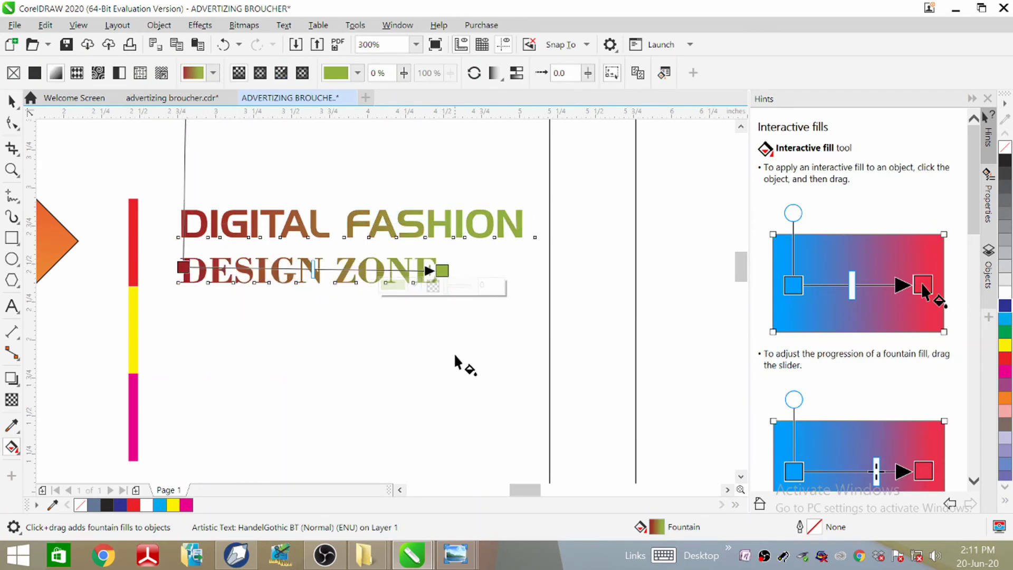
Try blue, near-black, lavender and dark brown as the end colour of the heading's fountain fill.
{"action": "left_click", "coordinate": [415, 288]}
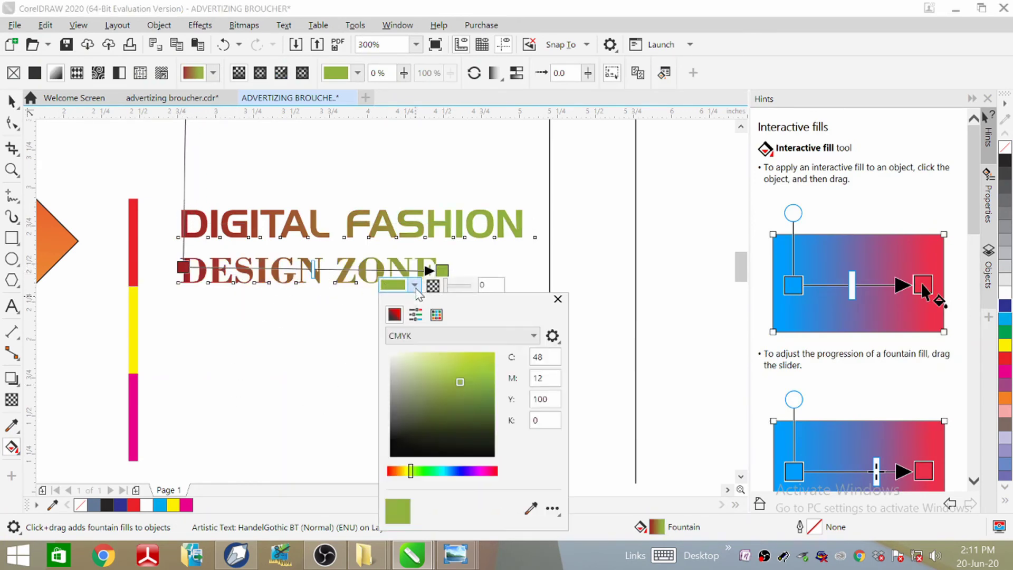
{"action": "left_click", "coordinate": [463, 471]}
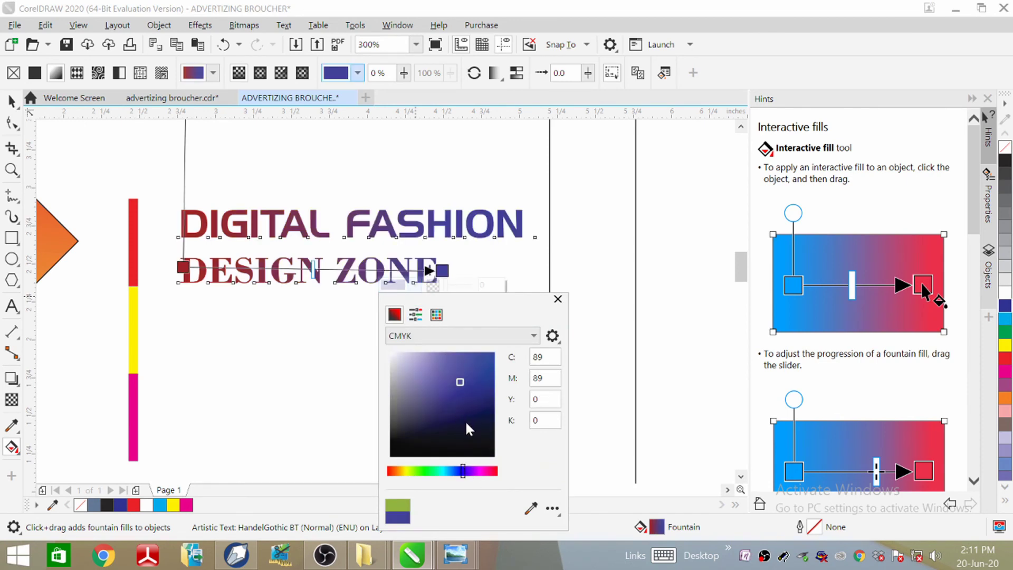
{"action": "left_click", "coordinate": [441, 439]}
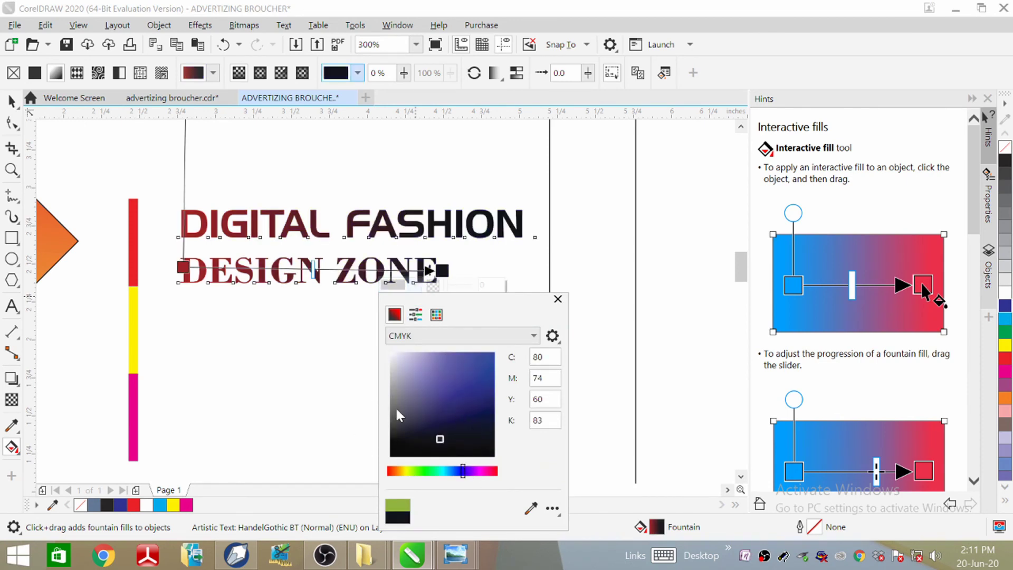
{"action": "left_click", "coordinate": [409, 399]}
{"action": "left_click", "coordinate": [405, 373]}
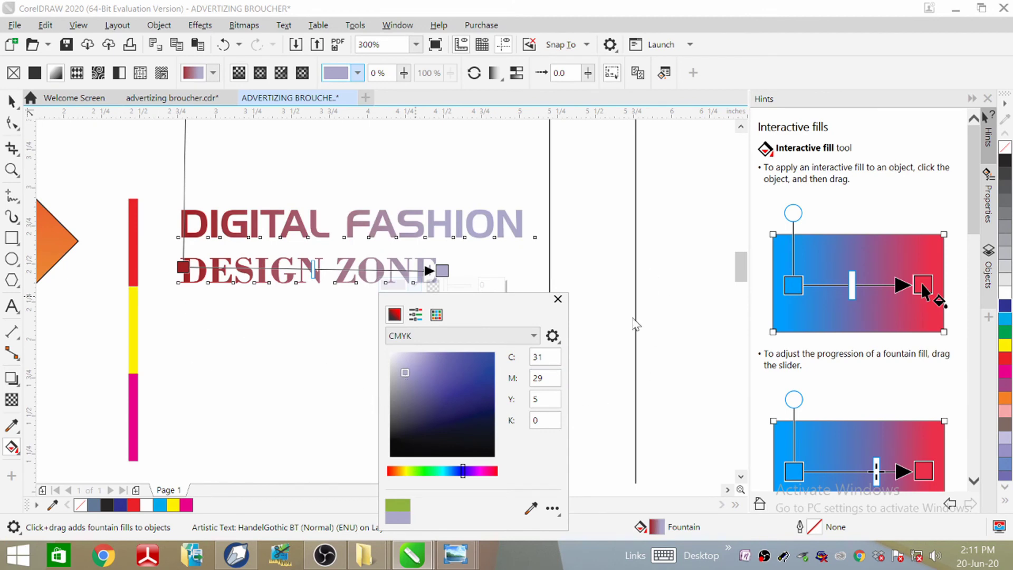
{"action": "left_click", "coordinate": [455, 424]}
{"action": "left_click_drag", "start_coordinate": [406, 471], "coordinate": [391, 471]}
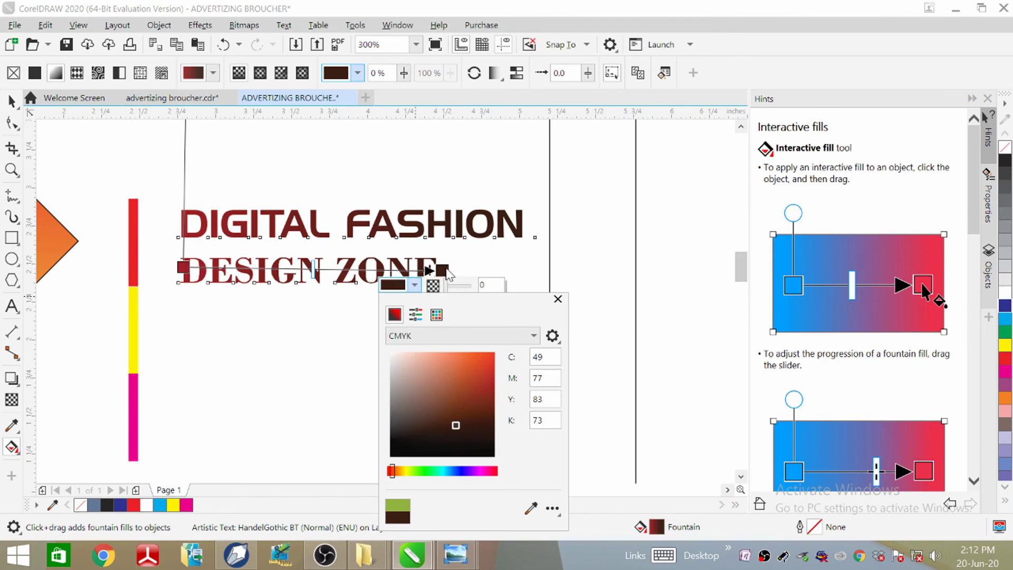
Set the end colour of the heading's fountain fill to lime green, C31 M0 Y100 K0, and review the heading within the panel.
{"action": "left_click", "coordinate": [409, 471]}
{"action": "left_click", "coordinate": [482, 363]}
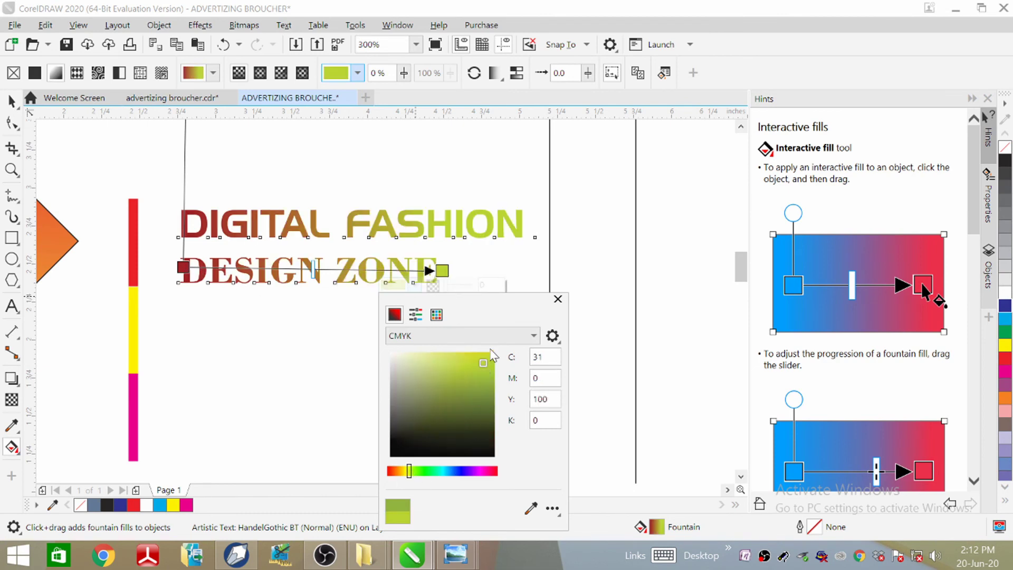
{"action": "left_click", "coordinate": [584, 246]}
{"action": "left_click", "coordinate": [378, 361]}
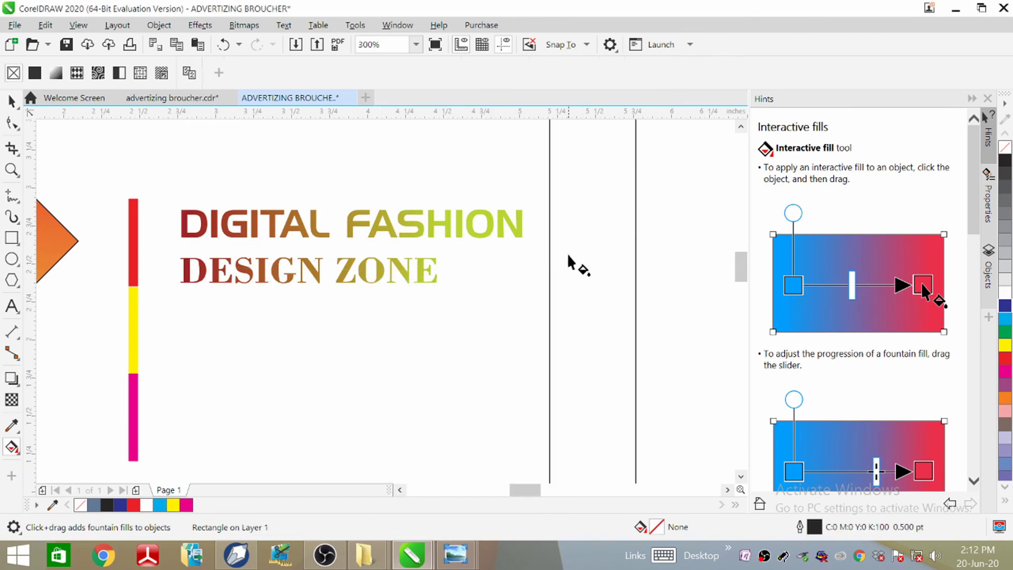
{"action": "scroll", "coordinate": [570, 257], "scroll_direction": "down", "scroll_amount": 2}
{"action": "scroll", "coordinate": [570, 262], "scroll_direction": "up", "scroll_amount": 1}
{"action": "left_click", "coordinate": [414, 270]}
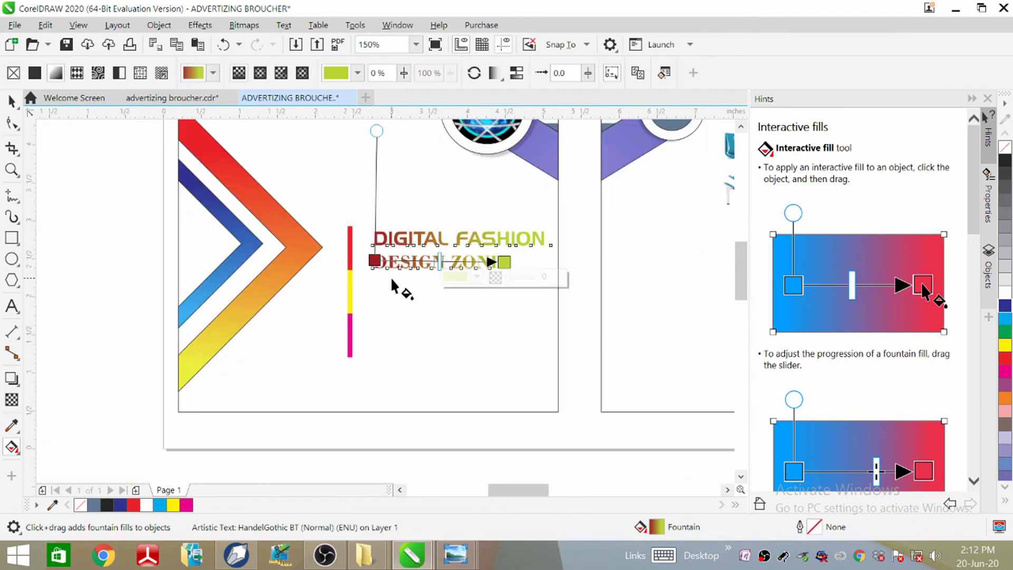
Copy the whole "Learn every things related to fashion design" paragraph from the reference brochure, advertizing broucher.cdr.
{"action": "left_click", "coordinate": [11, 306]}
{"action": "left_click", "coordinate": [374, 262]}
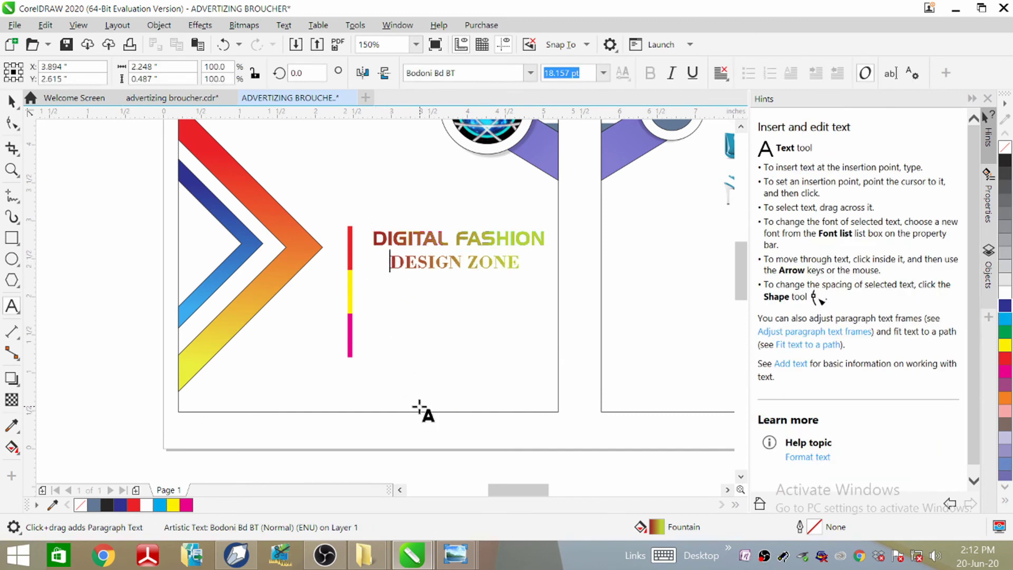
{"action": "left_click", "coordinate": [500, 321]}
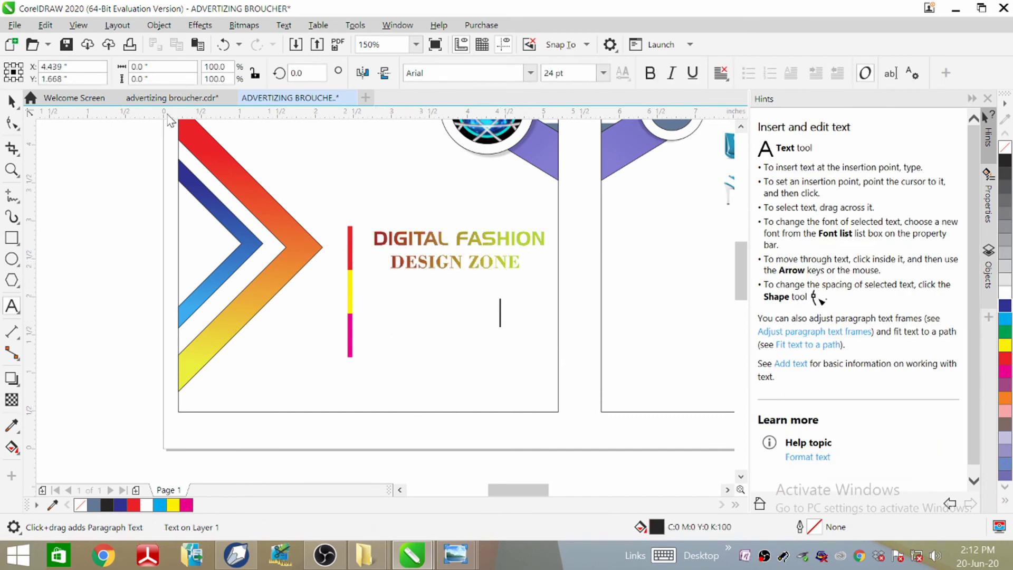
{"action": "left_click", "coordinate": [169, 97]}
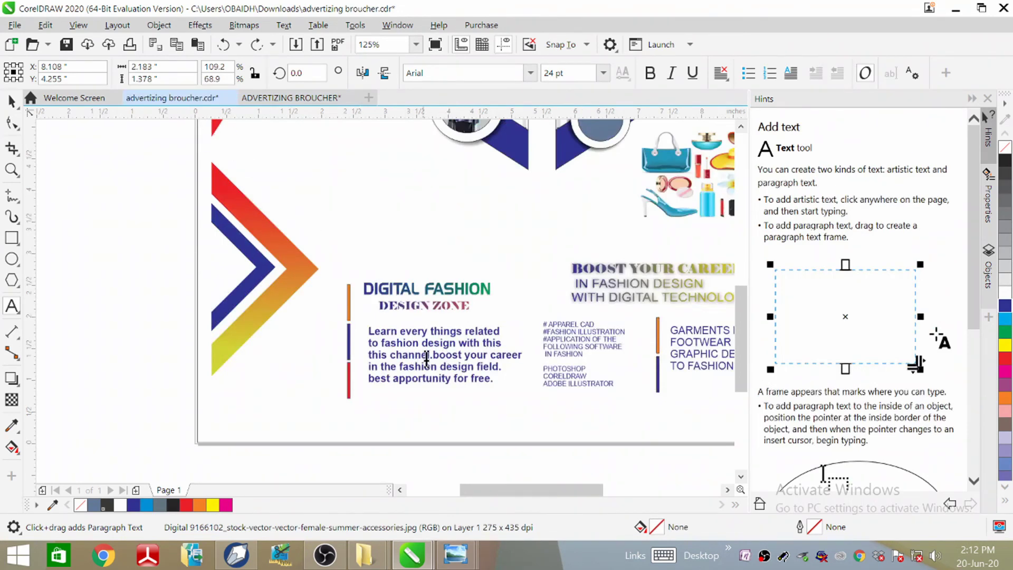
{"action": "left_click", "coordinate": [391, 355]}
{"action": "right_click", "coordinate": [402, 352]}
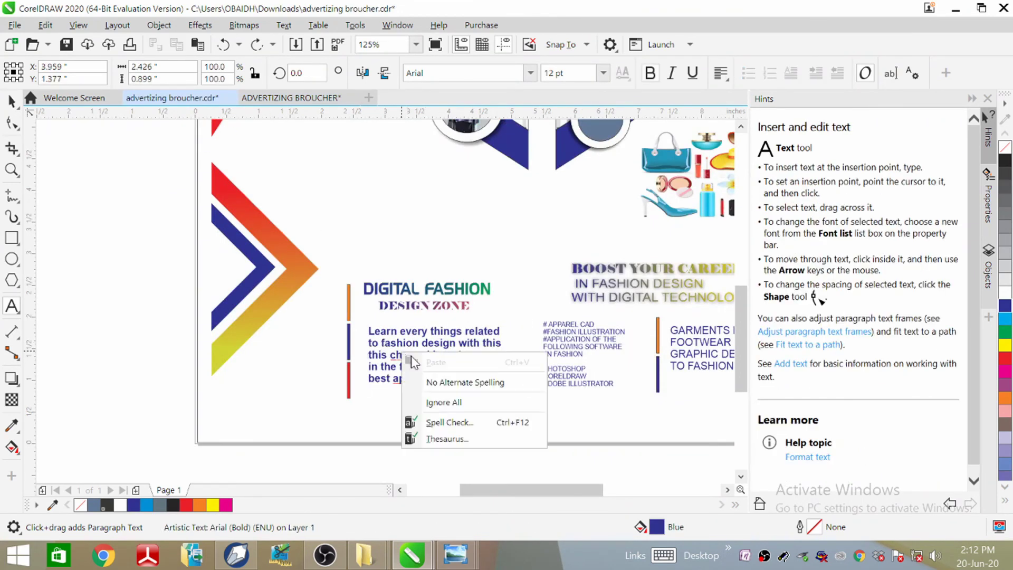
{"action": "left_click", "coordinate": [388, 340]}
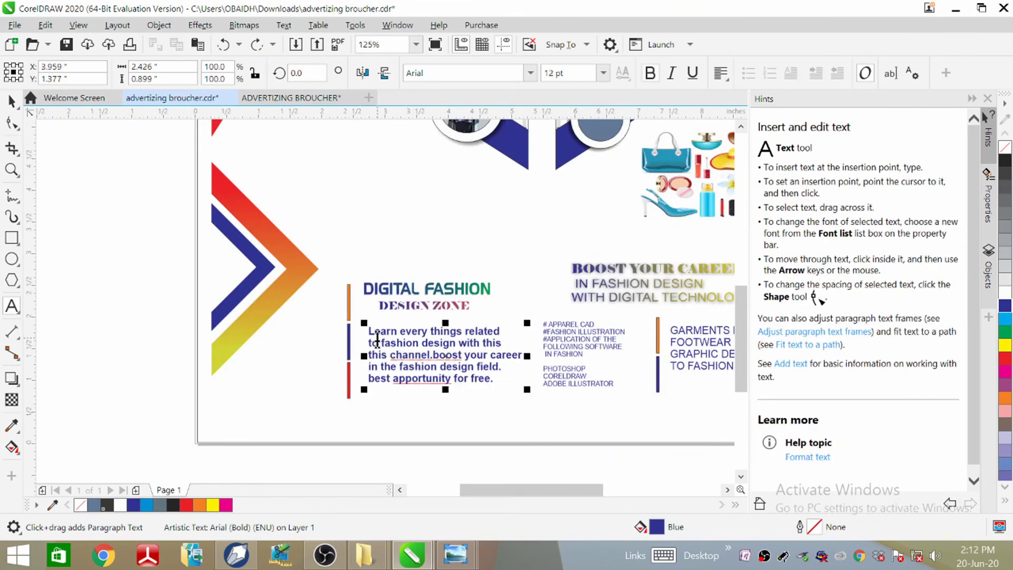
{"action": "left_click_drag", "start_coordinate": [368, 330], "coordinate": [506, 372]}
{"action": "key", "text": "ctrl+c"}
{"action": "right_click", "coordinate": [471, 340]}
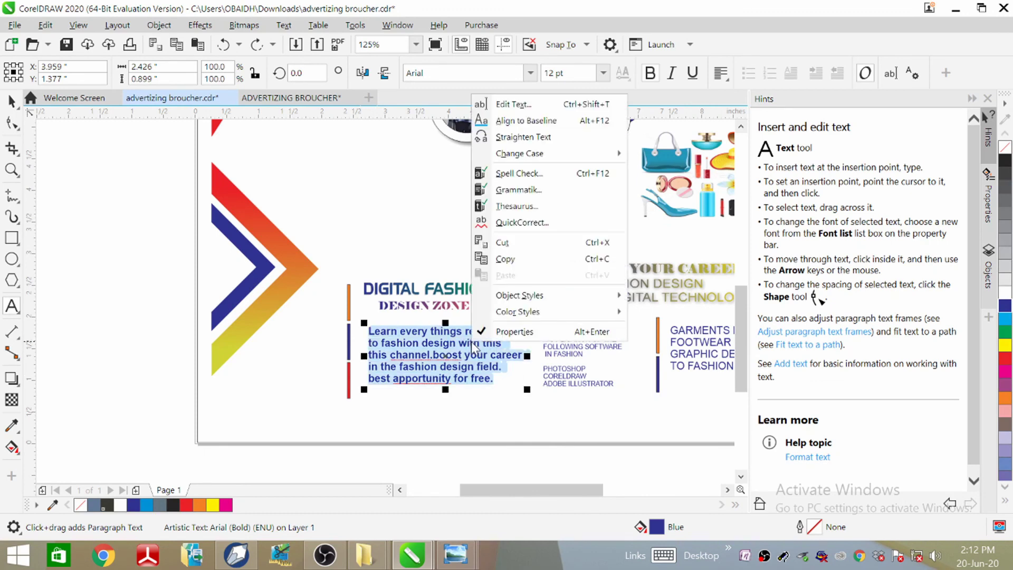
{"action": "left_click", "coordinate": [562, 259]}
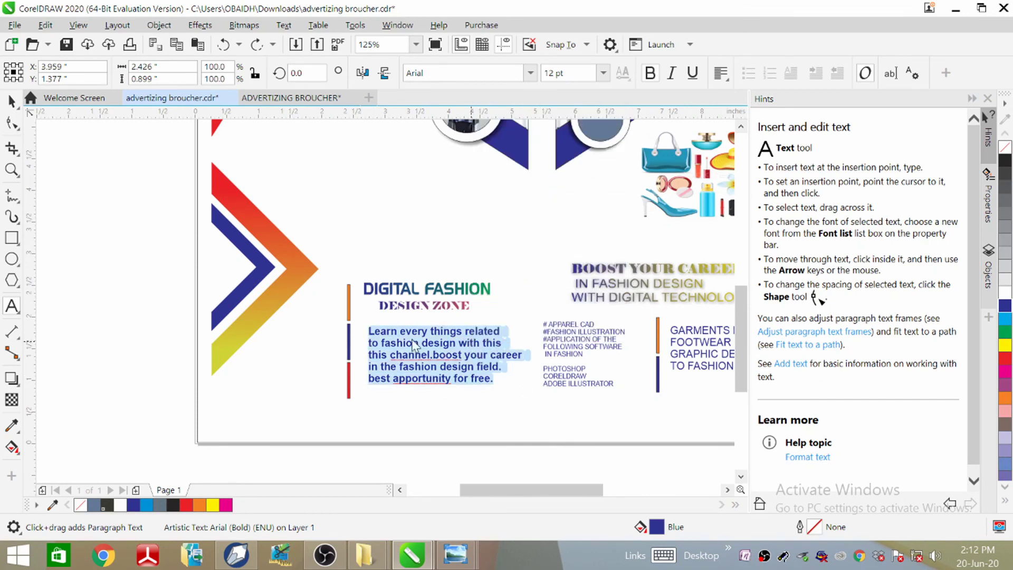
Paste the copied paragraph into the new brochure and position it directly below DESIGN ZONE, beside the coloured accent bars.
{"action": "left_click", "coordinate": [289, 100]}
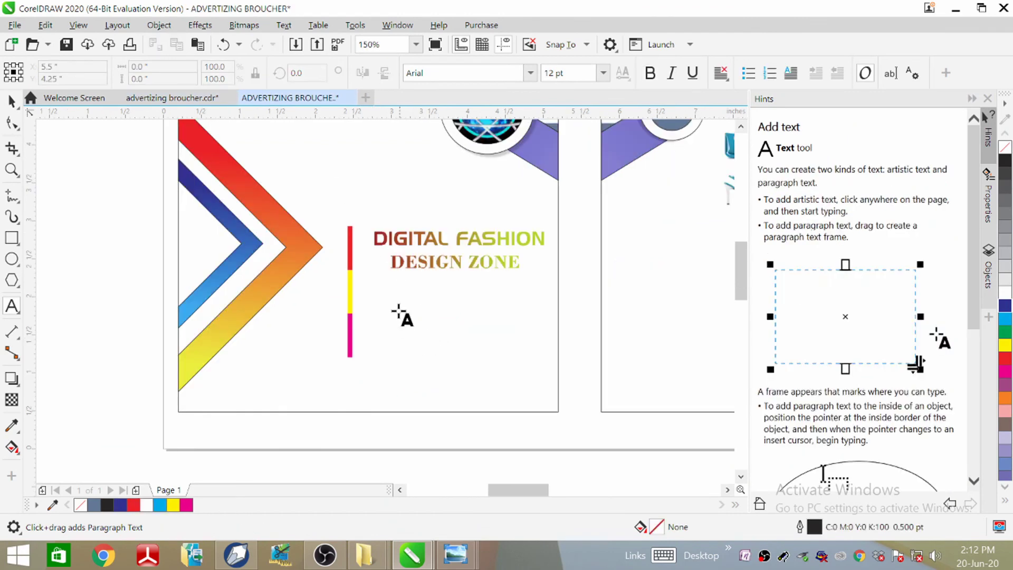
{"action": "right_click", "coordinate": [398, 315]}
{"action": "left_click", "coordinate": [431, 242]}
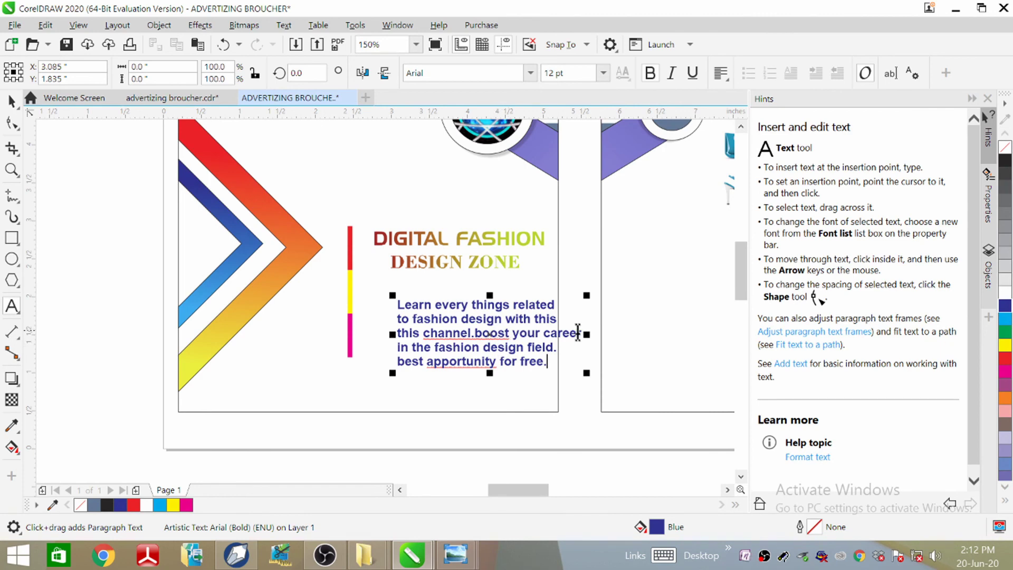
{"action": "left_click_drag", "start_coordinate": [495, 333], "coordinate": [467, 312]}
{"action": "left_click", "coordinate": [467, 313]}
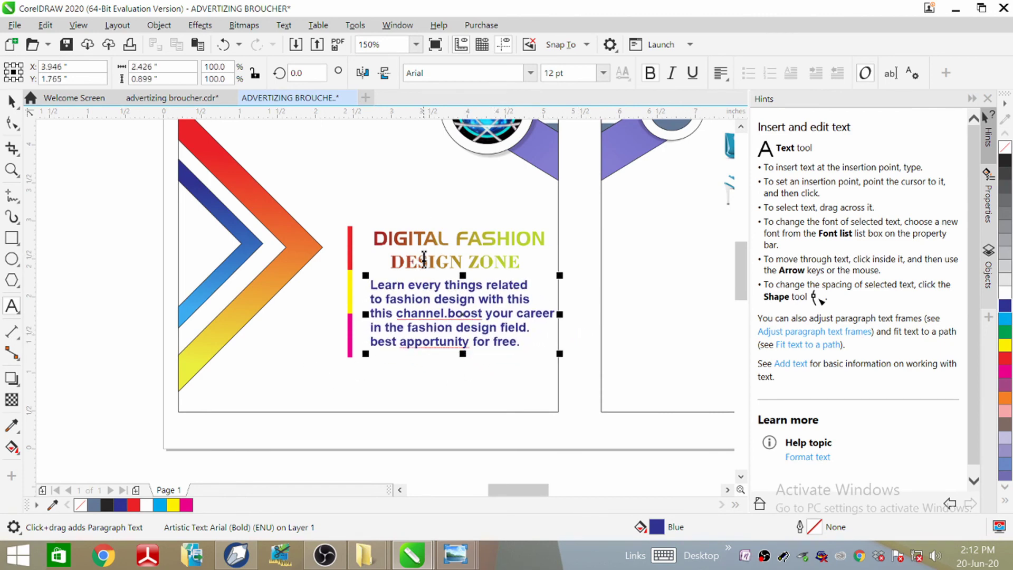
Try yellow and magenta as the text colour of the pasted paragraph.
{"action": "left_click_drag", "start_coordinate": [371, 287], "coordinate": [517, 337]}
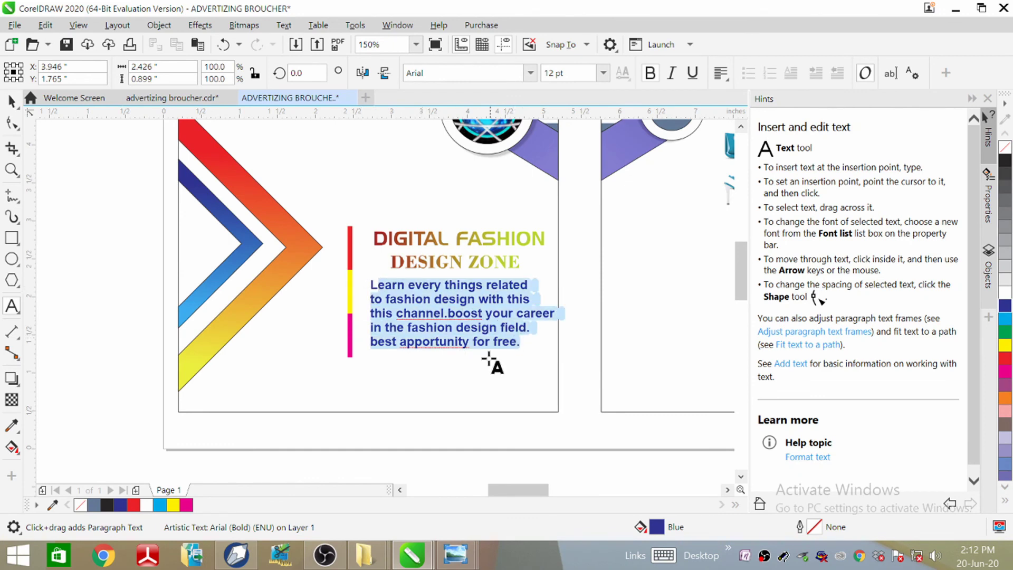
{"action": "left_click", "coordinate": [1006, 345]}
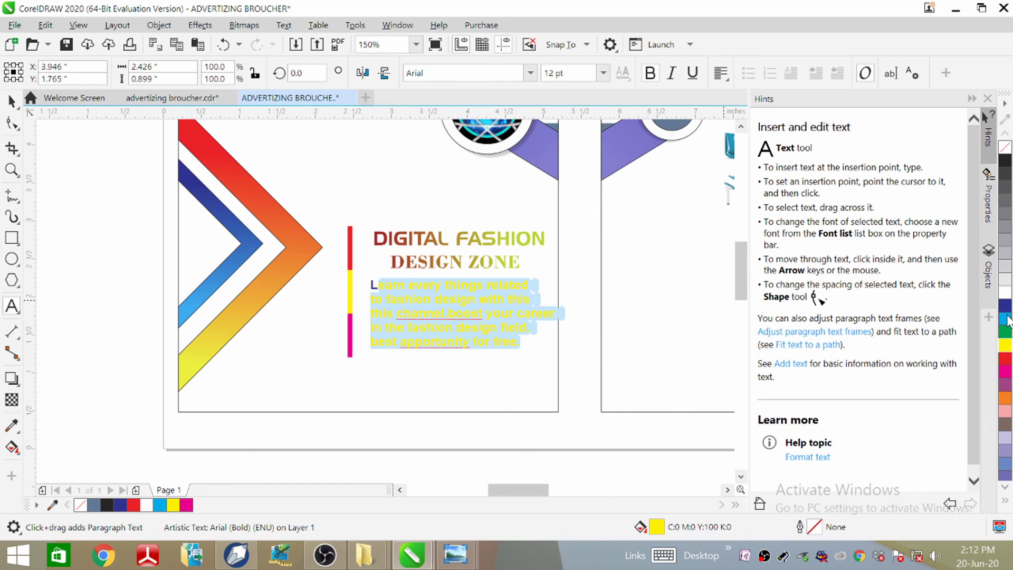
{"action": "left_click", "coordinate": [1008, 373]}
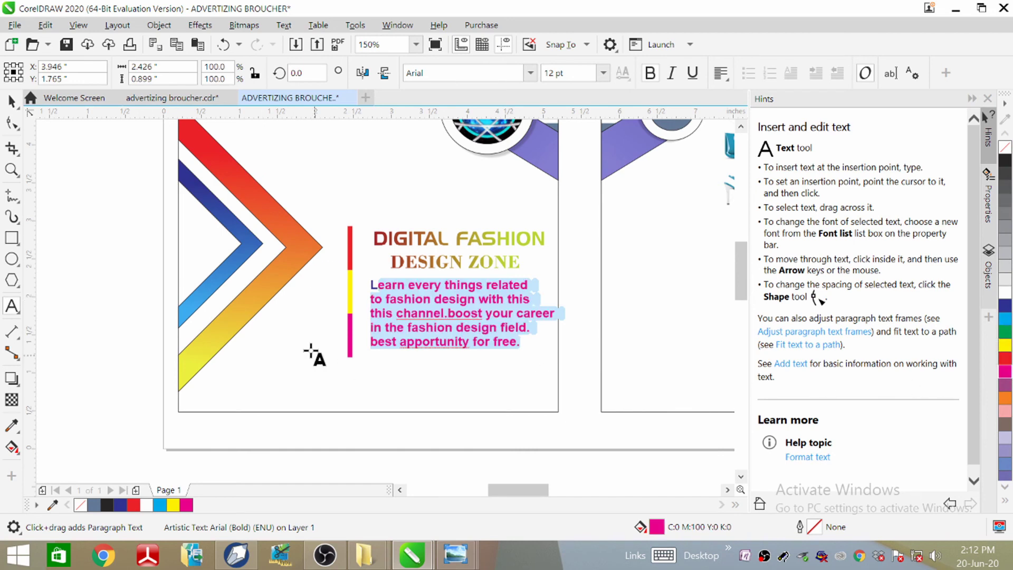
Apply a horizontal fountain fill across the full width of the paragraph, with blue as its end colour.
{"action": "left_click", "coordinate": [19, 448]}
{"action": "left_click", "coordinate": [85, 449]}
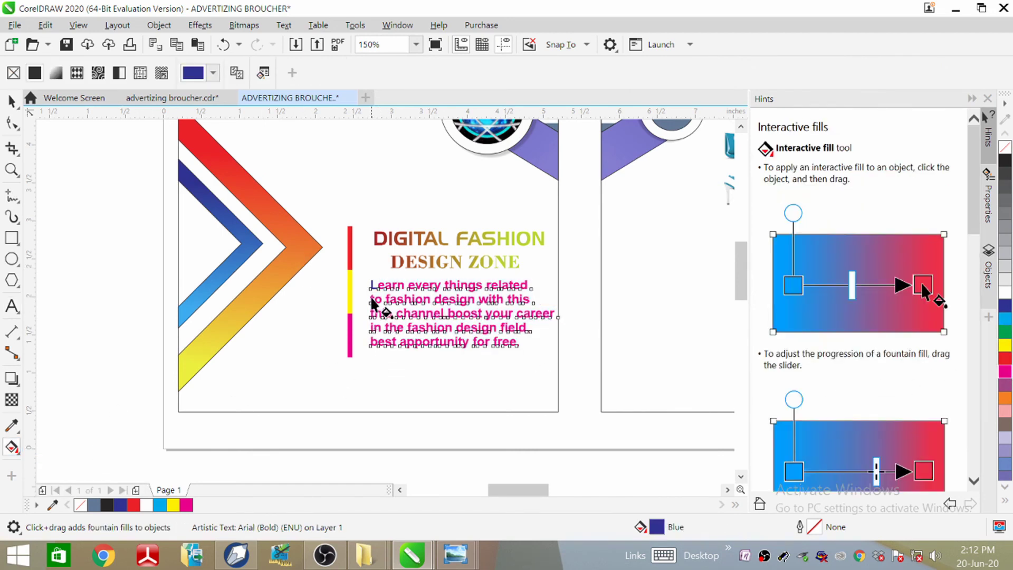
{"action": "left_click_drag", "start_coordinate": [370, 297], "coordinate": [558, 302]}
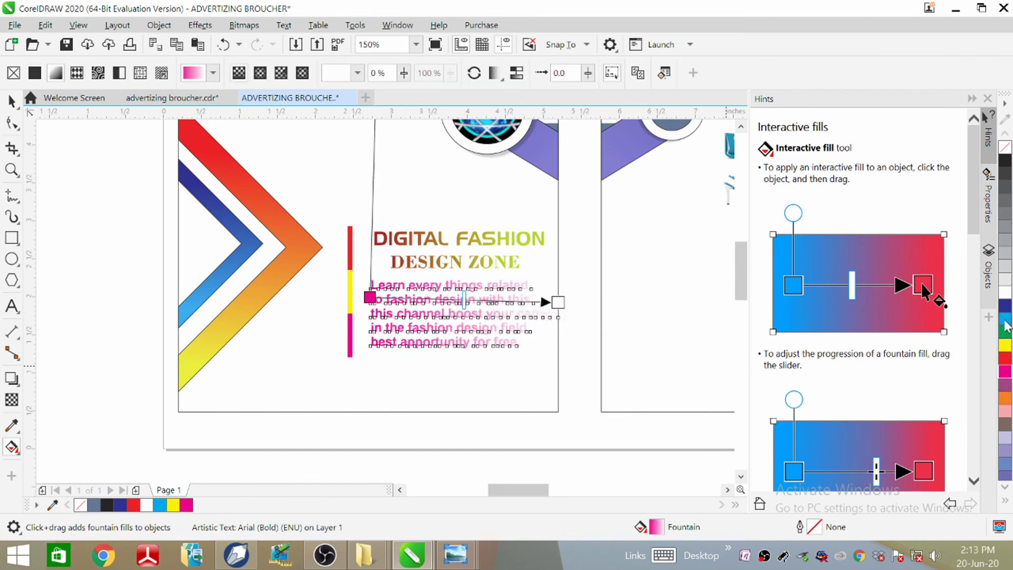
{"action": "left_click", "coordinate": [1005, 307]}
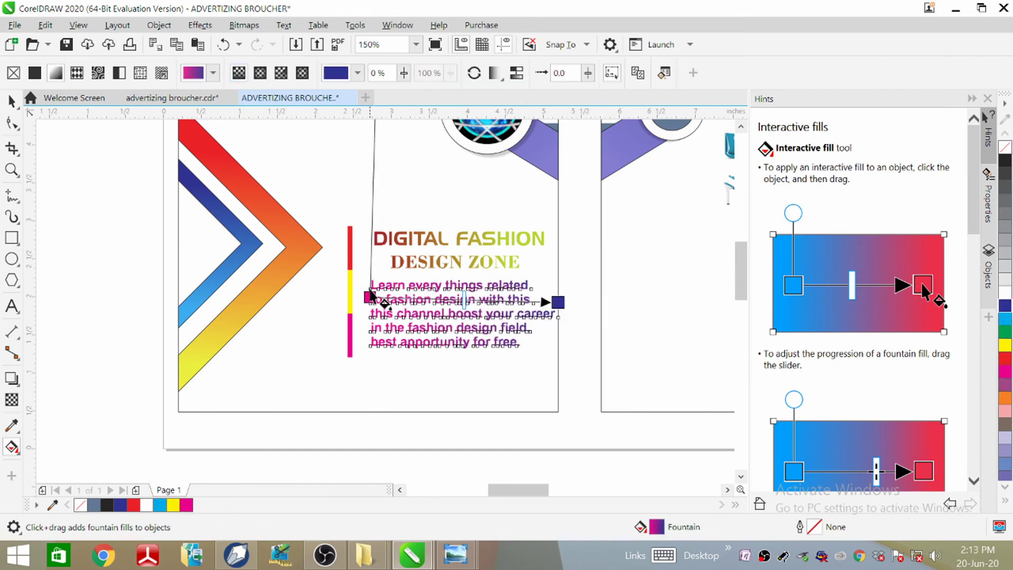
Set the start colour of the paragraph's fountain fill to black and review the text within the panel.
{"action": "left_click", "coordinate": [369, 297]}
{"action": "left_click", "coordinate": [342, 311]}
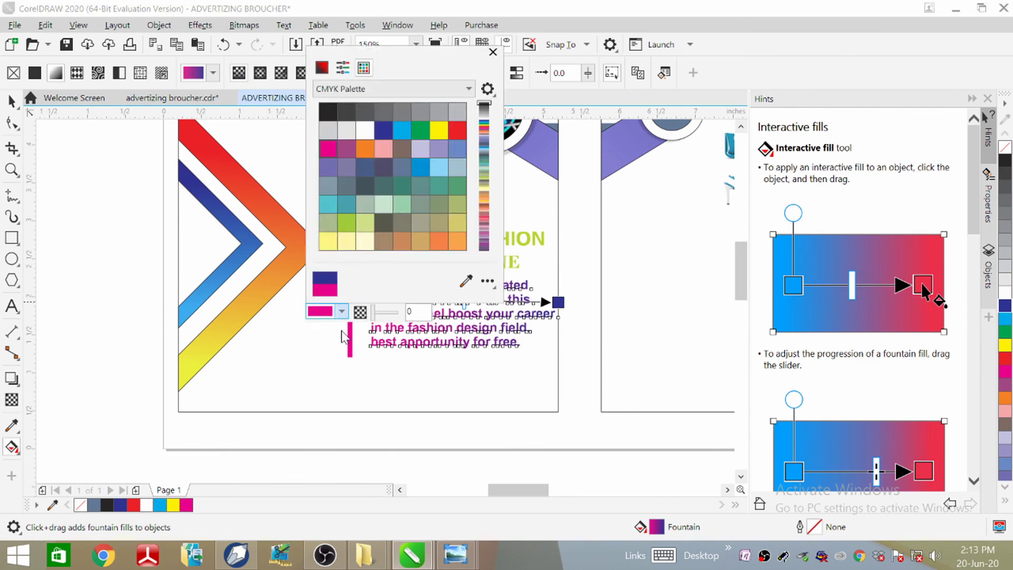
{"action": "left_click", "coordinate": [329, 111]}
{"action": "left_click", "coordinate": [622, 302]}
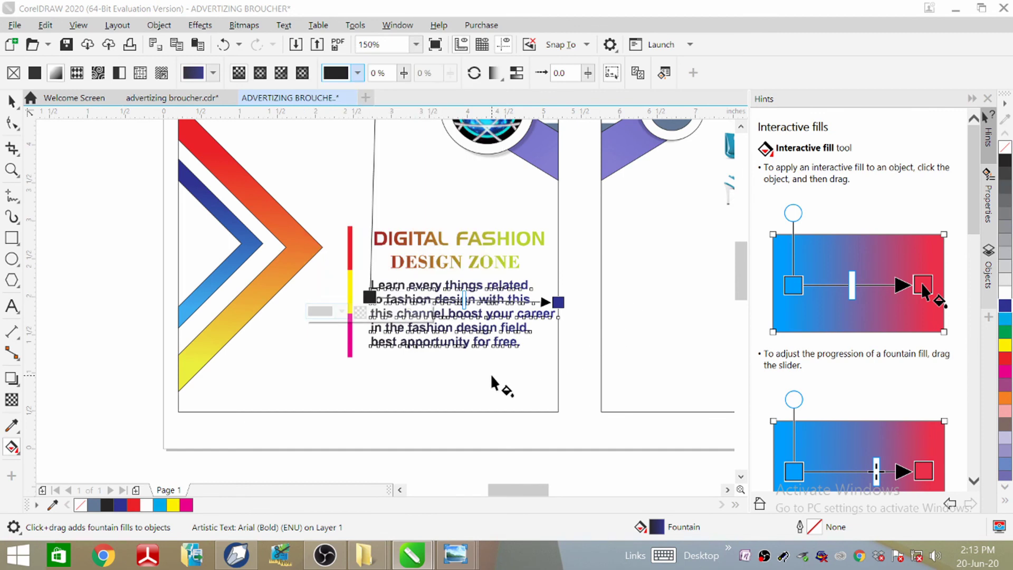
{"action": "left_click", "coordinate": [208, 364]}
{"action": "scroll", "coordinate": [297, 343], "scroll_direction": "down", "scroll_amount": 4}
{"action": "scroll", "coordinate": [294, 351], "scroll_direction": "up", "scroll_amount": 2}
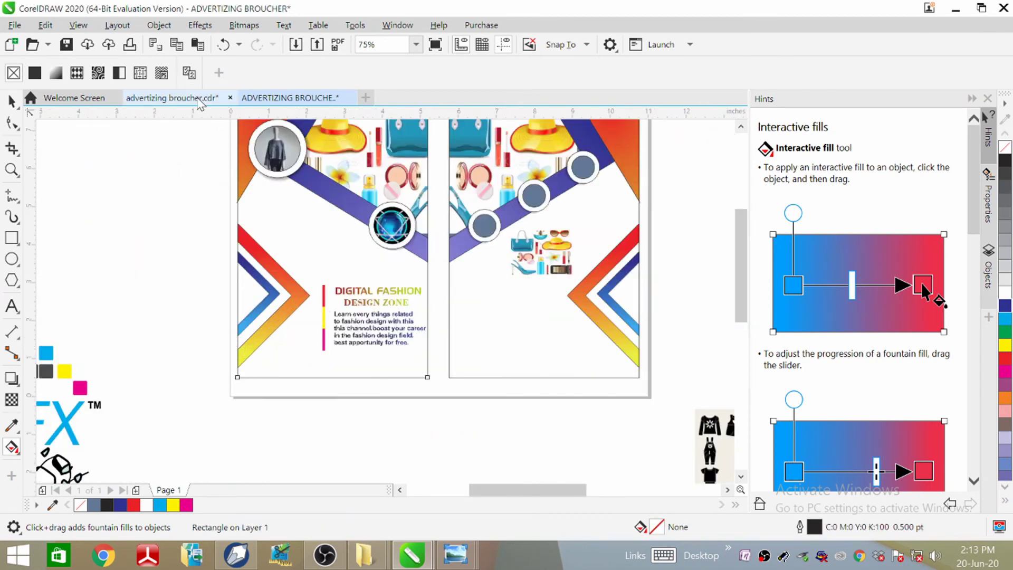
Copy the three-line BOOST YOUR CAREER IN FASHION DESIGN WITH DIGITAL TECHNOLOGY heading from the reference brochure.
{"action": "left_click", "coordinate": [168, 97]}
{"action": "scroll", "coordinate": [367, 285], "scroll_direction": "down", "scroll_amount": 2}
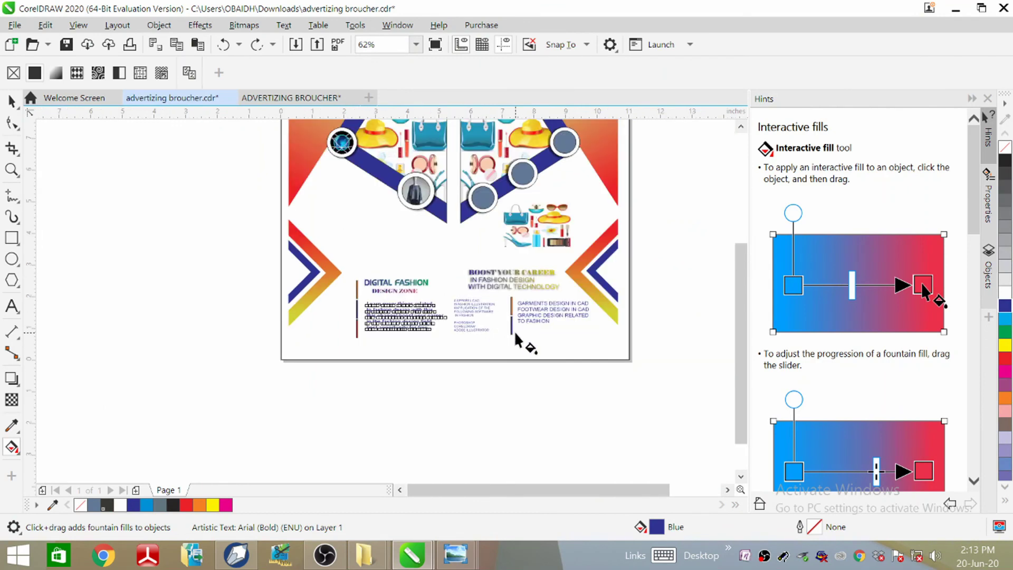
{"action": "left_click", "coordinate": [488, 282]}
{"action": "scroll", "coordinate": [497, 282], "scroll_direction": "up", "scroll_amount": 3}
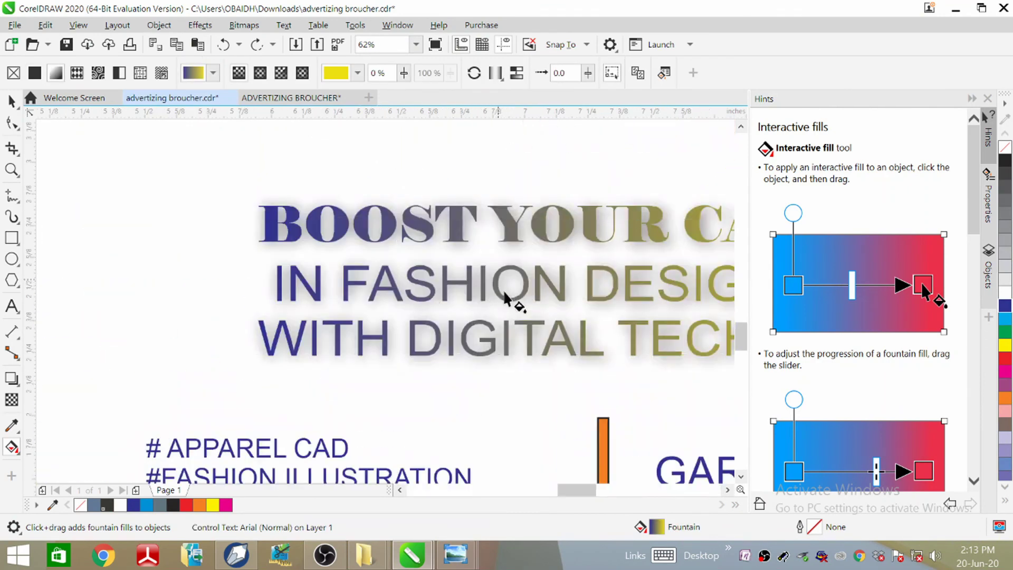
{"action": "scroll", "coordinate": [481, 296], "scroll_direction": "down", "scroll_amount": 1}
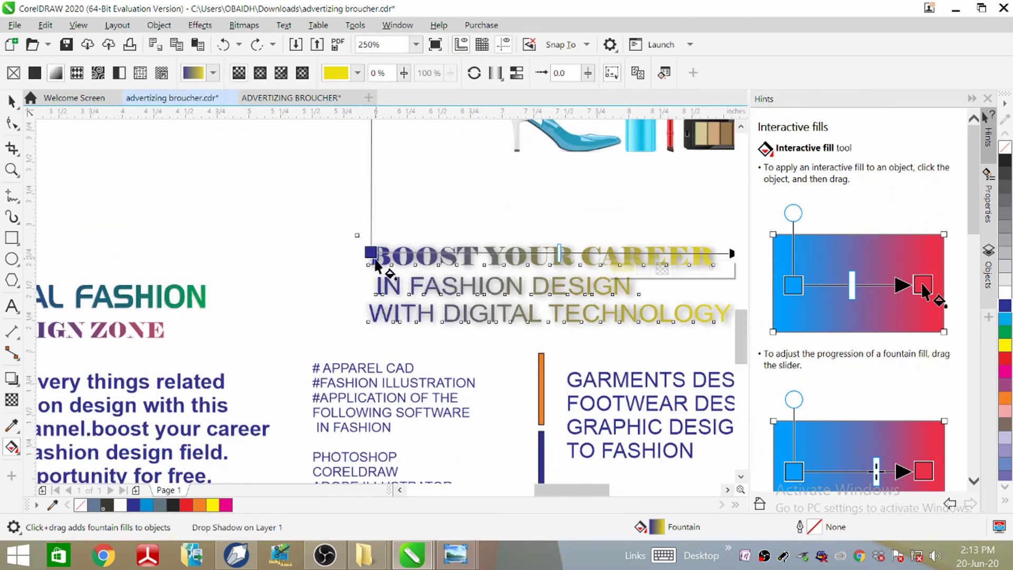
{"action": "left_click", "coordinate": [280, 98]}
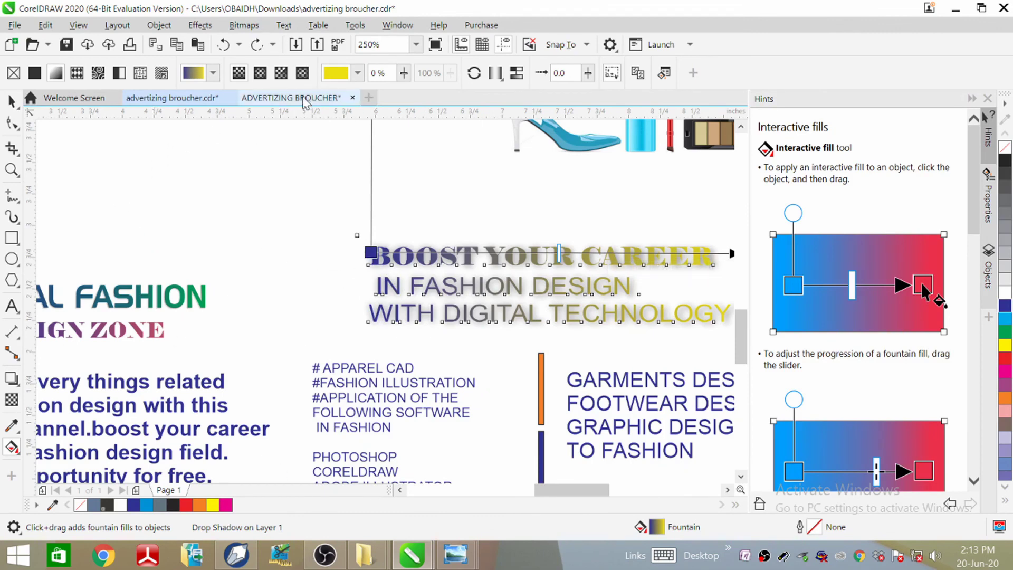
{"action": "left_click", "coordinate": [12, 102]}
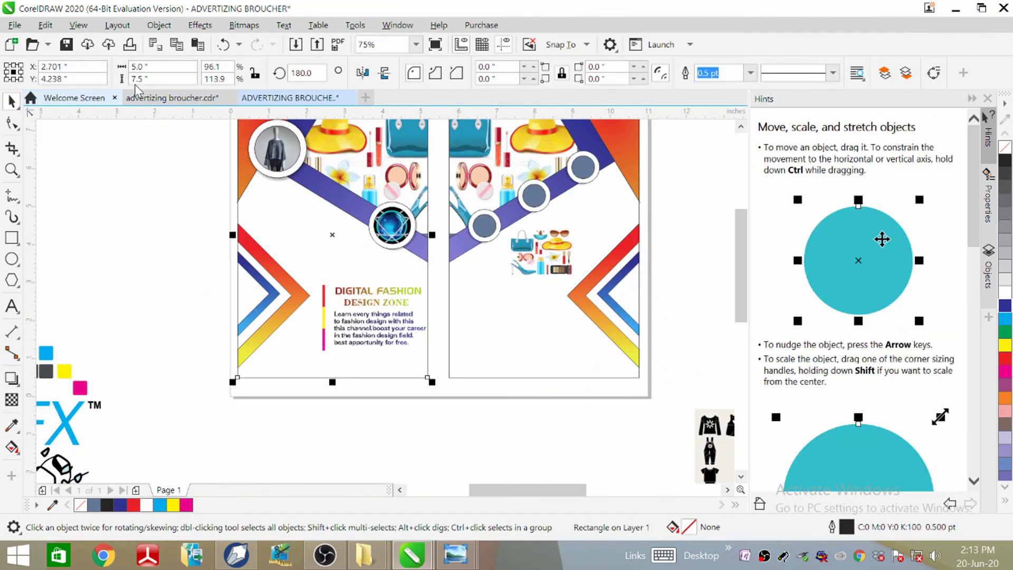
{"action": "left_click", "coordinate": [171, 98]}
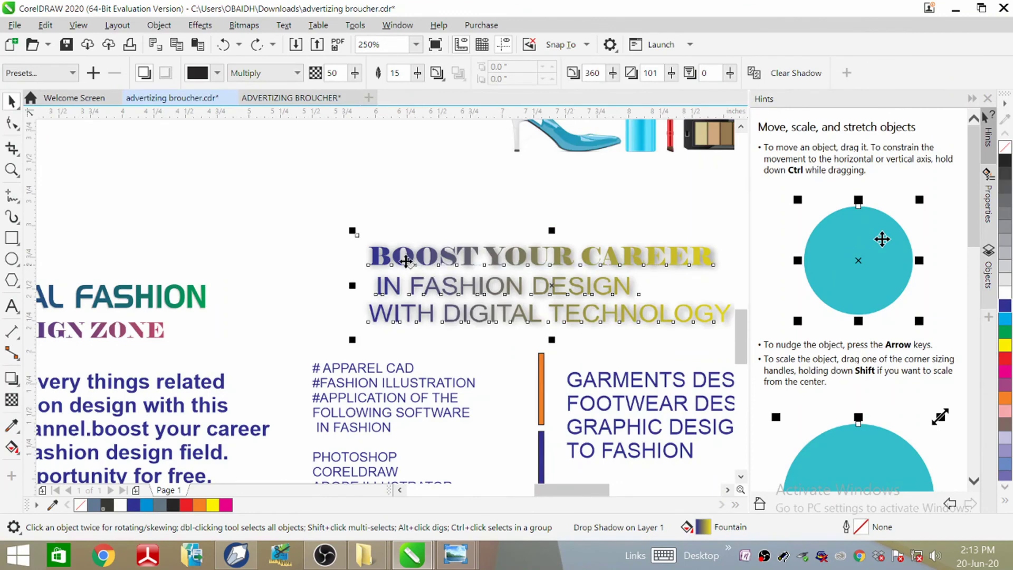
{"action": "left_click", "coordinate": [11, 306]}
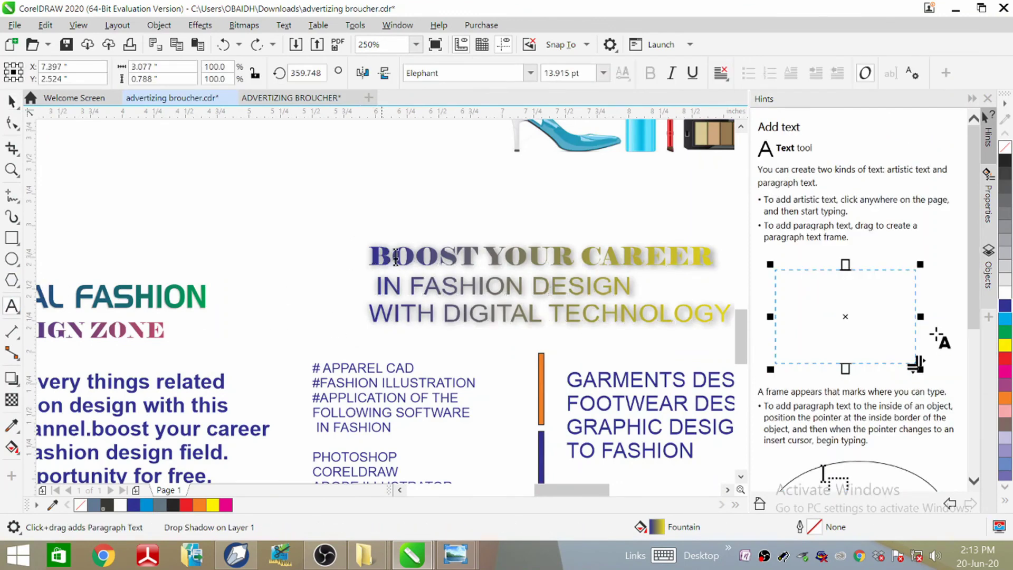
{"action": "left_click_drag", "start_coordinate": [369, 250], "coordinate": [731, 314]}
{"action": "right_click", "coordinate": [556, 288]}
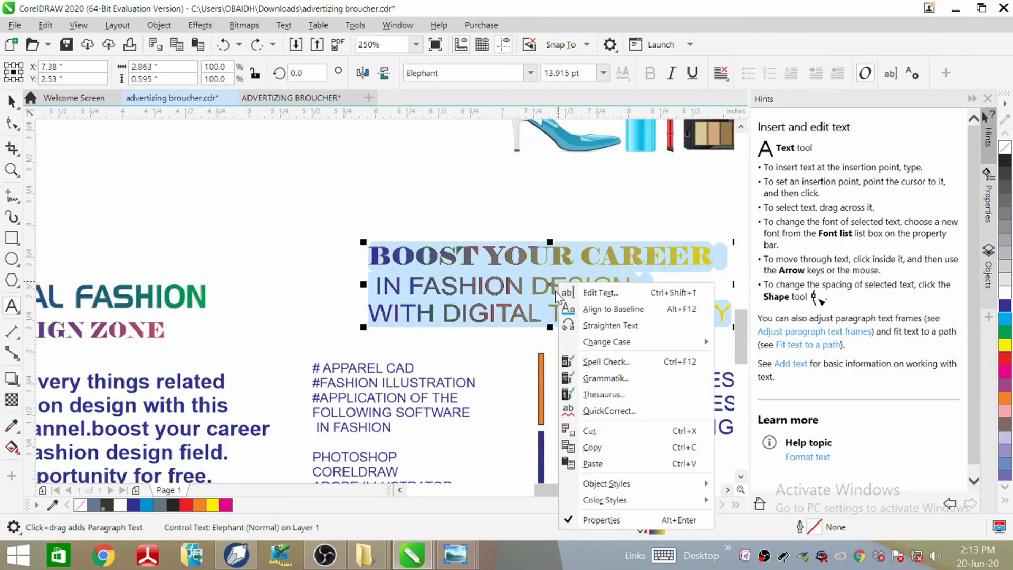
{"action": "left_click", "coordinate": [607, 449]}
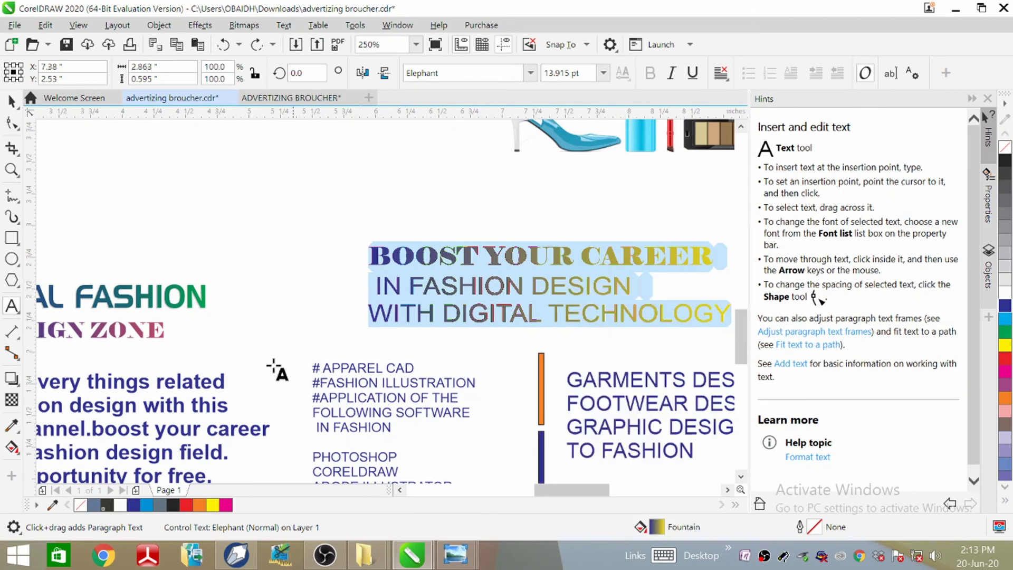
Paste the copied heading into the right-hand brochure panel, below the small accessories picture.
{"action": "left_click", "coordinate": [291, 98]}
{"action": "left_click", "coordinate": [481, 308]}
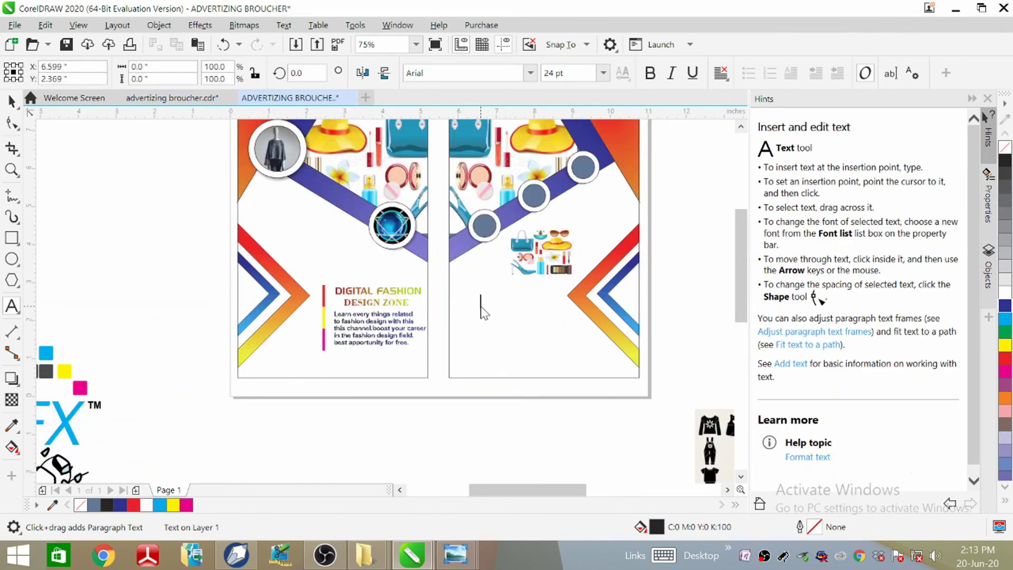
{"action": "right_click", "coordinate": [481, 308]}
{"action": "left_click", "coordinate": [534, 240]}
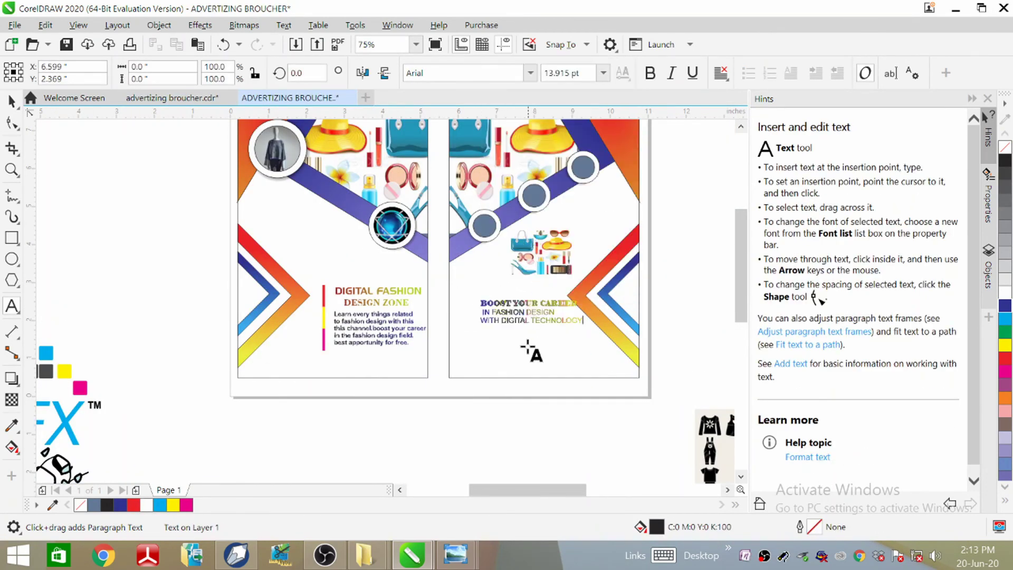
{"action": "left_click", "coordinate": [527, 347]}
Move the BOOST YOUR CAREER heading up and toward the panel's inner edge, clear of the orange arrow shape.
{"action": "scroll", "coordinate": [527, 316], "scroll_direction": "up", "scroll_amount": 2}
{"action": "left_click_drag", "start_coordinate": [536, 303], "coordinate": [468, 275]}
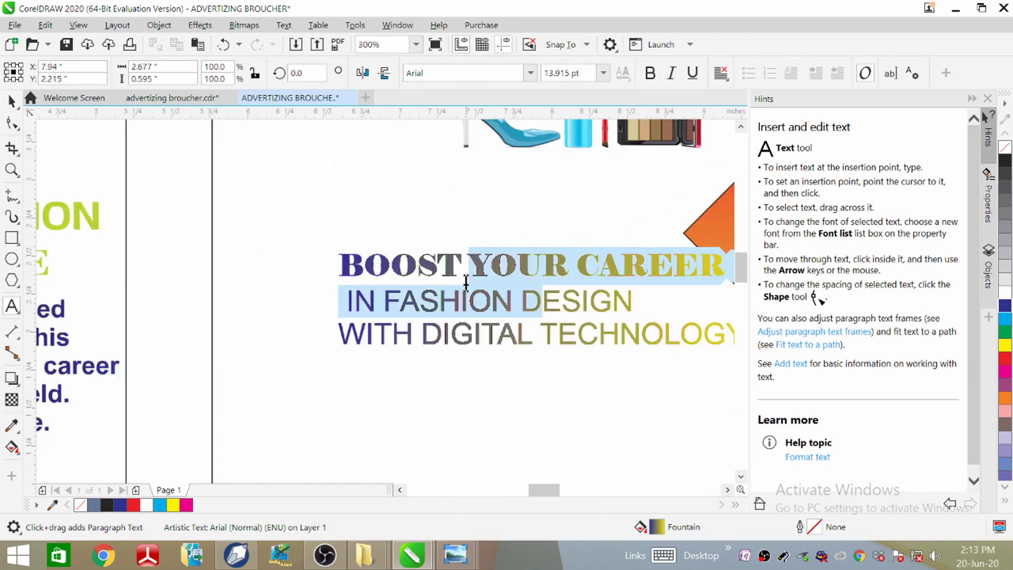
{"action": "left_click", "coordinate": [366, 235]}
{"action": "left_click", "coordinate": [546, 303]}
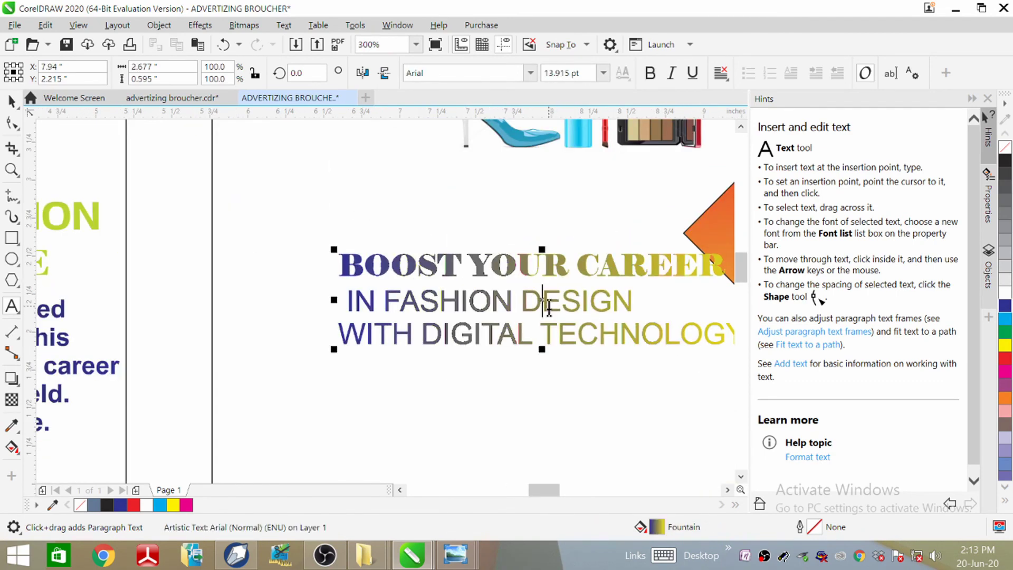
{"action": "scroll", "coordinate": [551, 305], "scroll_direction": "down", "scroll_amount": 5}
{"action": "scroll", "coordinate": [522, 288], "scroll_direction": "up", "scroll_amount": 3}
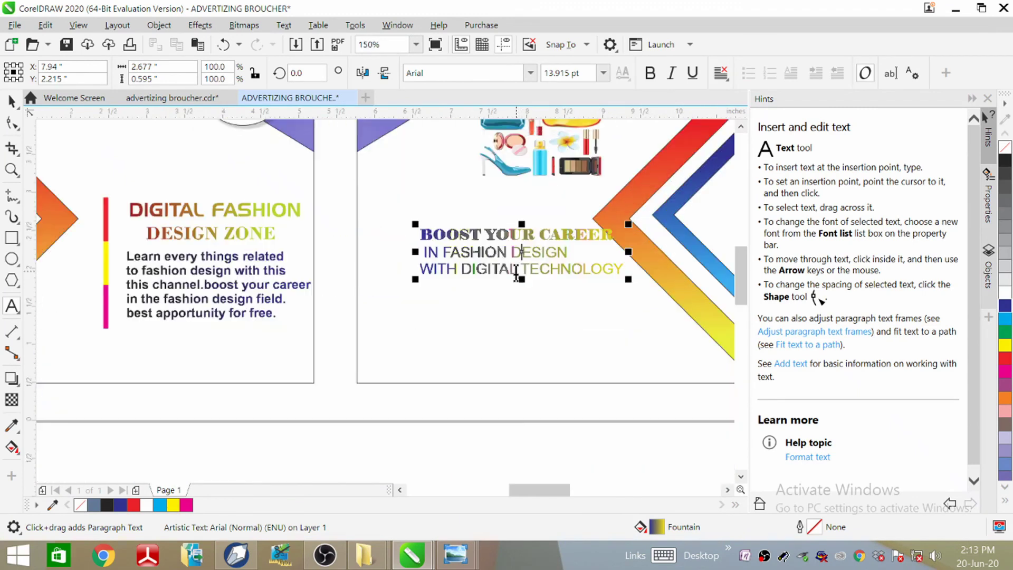
{"action": "left_click_drag", "start_coordinate": [521, 248], "coordinate": [485, 225]}
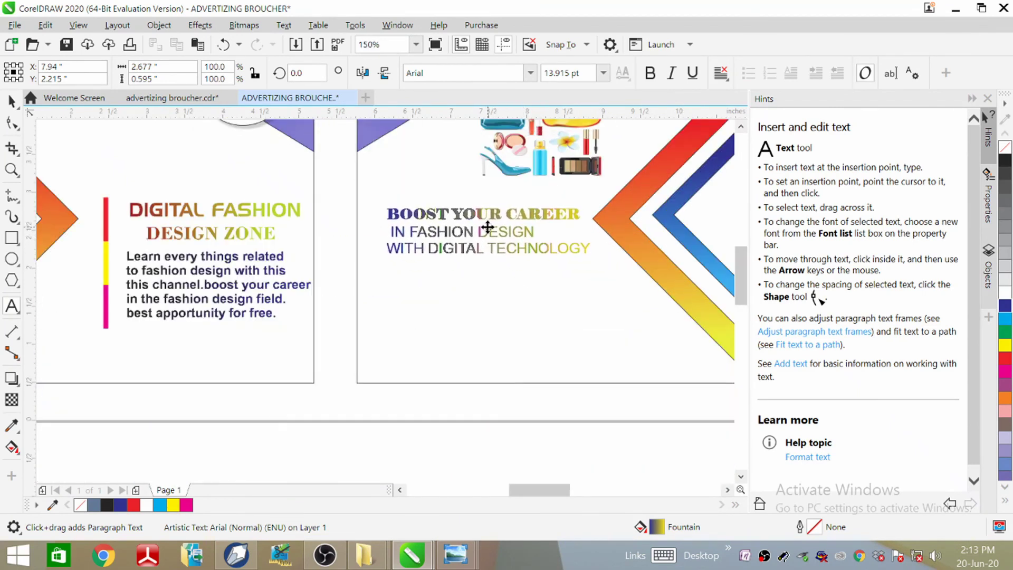
{"action": "left_click", "coordinate": [517, 323]}
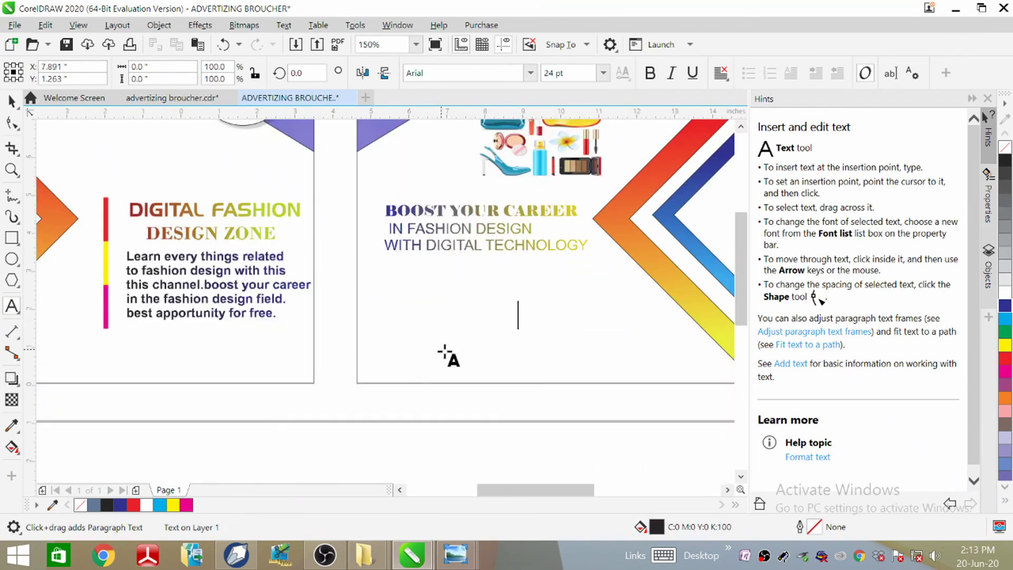
{"action": "scroll", "coordinate": [409, 400], "scroll_direction": "down", "scroll_amount": 3}
{"action": "scroll", "coordinate": [445, 348], "scroll_direction": "up", "scroll_amount": 3}
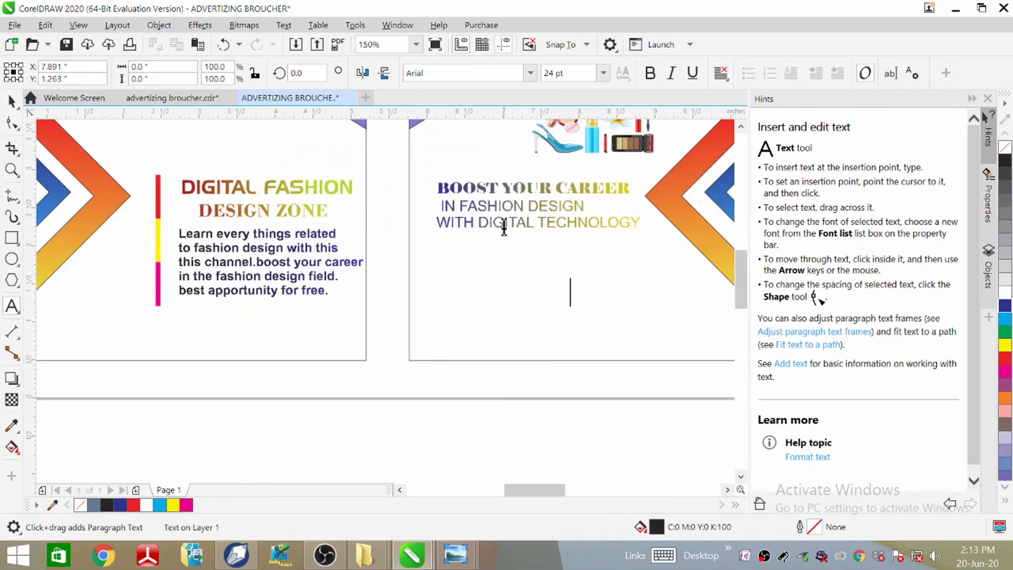
{"action": "scroll", "coordinate": [508, 233], "scroll_direction": "up", "scroll_amount": 2}
{"action": "scroll", "coordinate": [475, 253], "scroll_direction": "down", "scroll_amount": 5}
{"action": "scroll", "coordinate": [398, 320], "scroll_direction": "down", "scroll_amount": 2}
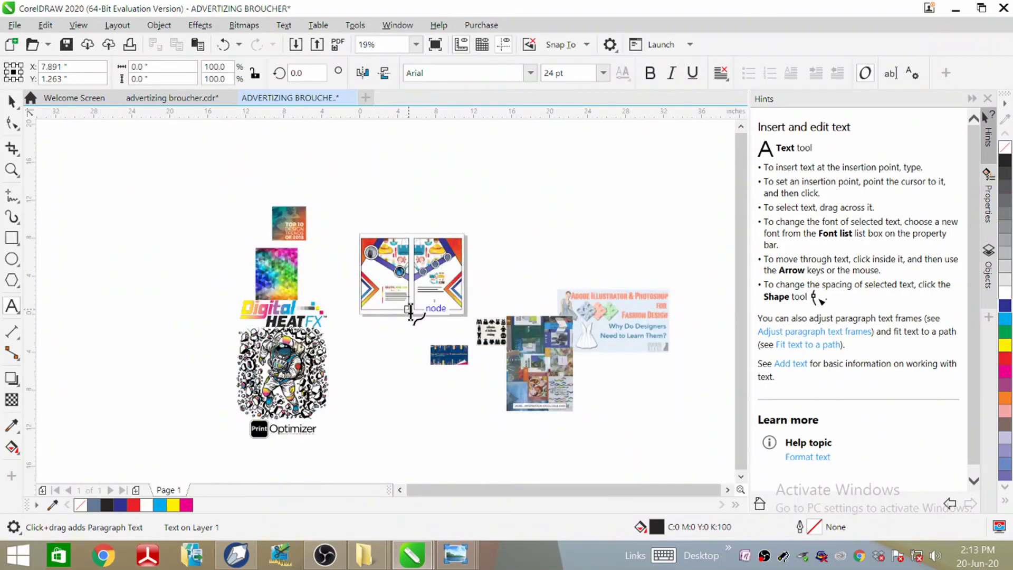
{"action": "scroll", "coordinate": [413, 309], "scroll_direction": "up", "scroll_amount": 5}
{"action": "scroll", "coordinate": [355, 333], "scroll_direction": "down", "scroll_amount": 2}
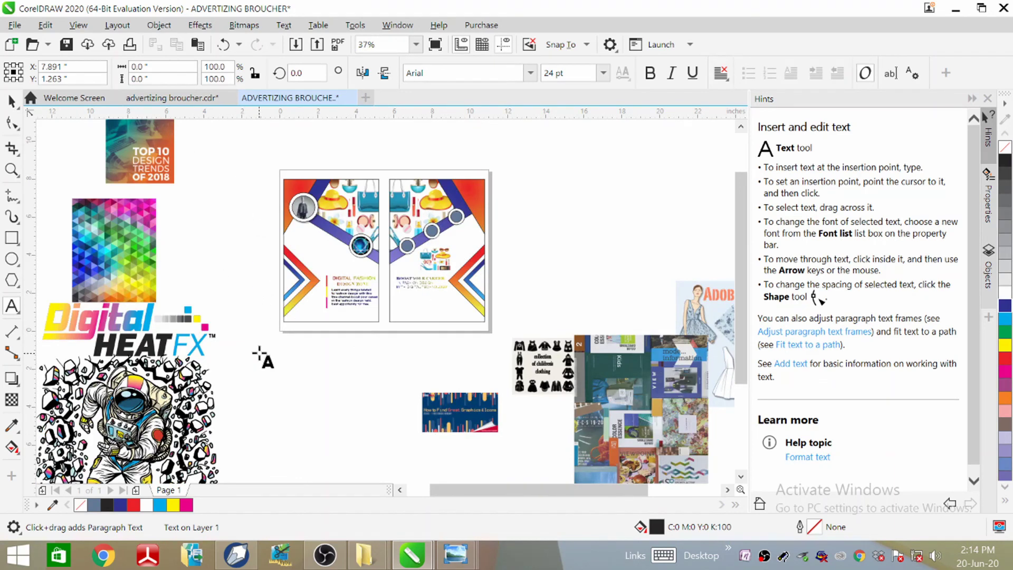
Copy the text block from # APPAREL CAD through ADOBE ILLUSTRATOR in the reference brochure.
{"action": "left_click", "coordinate": [164, 98]}
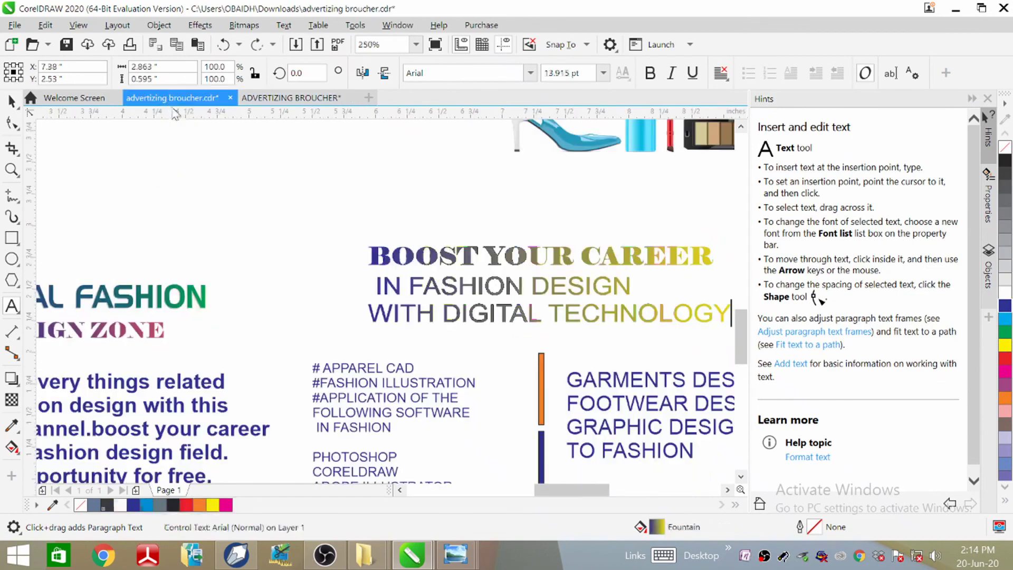
{"action": "left_click", "coordinate": [374, 336]}
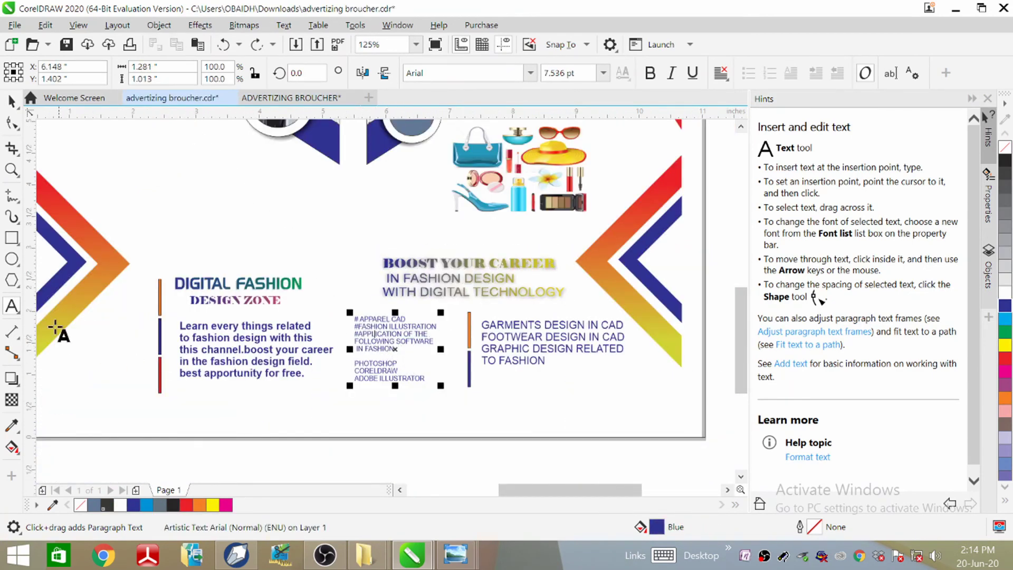
{"action": "left_click_drag", "start_coordinate": [355, 319], "coordinate": [443, 384]}
{"action": "key", "text": "Delete"}
{"action": "key", "text": "ctrl+z"}
{"action": "scroll", "coordinate": [392, 364], "scroll_direction": "up", "scroll_amount": 2}
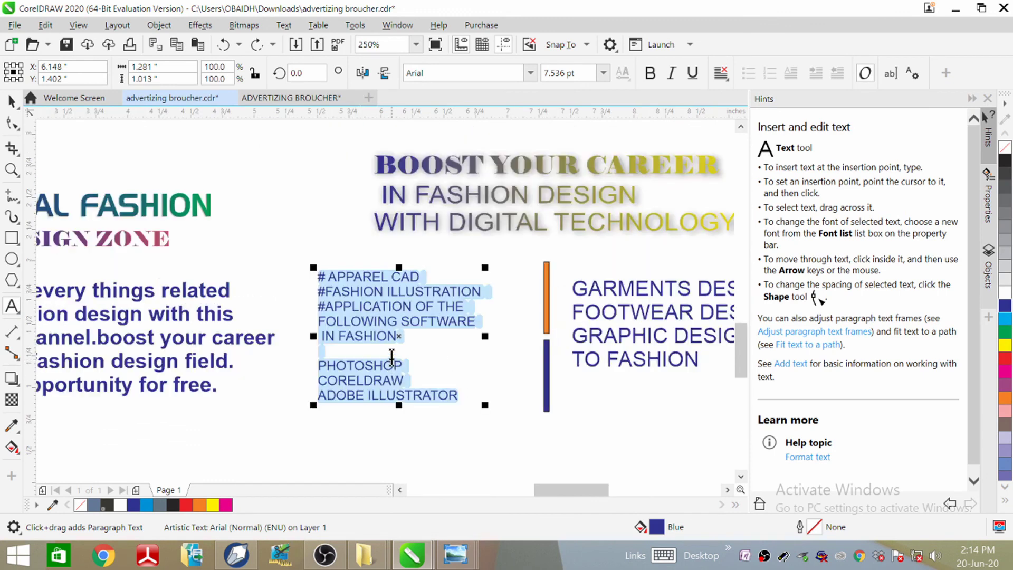
{"action": "right_click", "coordinate": [369, 301]}
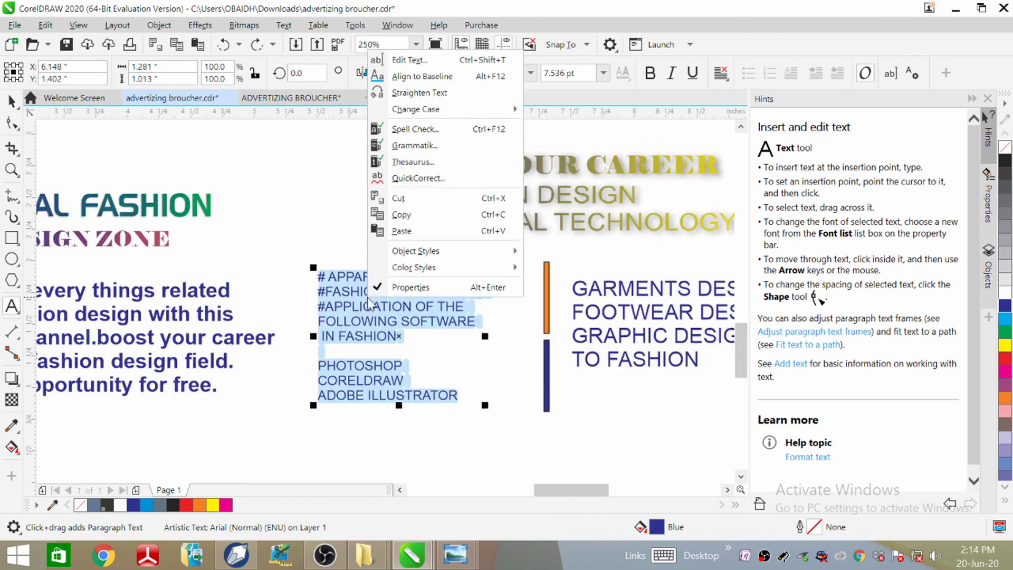
{"action": "left_click", "coordinate": [403, 214]}
Paste the copied APPAREL CAD text into the right-hand brochure panel and place it below the BOOST YOUR CAREER heading, near the inner edge.
{"action": "left_click", "coordinate": [297, 99]}
{"action": "scroll", "coordinate": [479, 304], "scroll_direction": "down", "scroll_amount": 4}
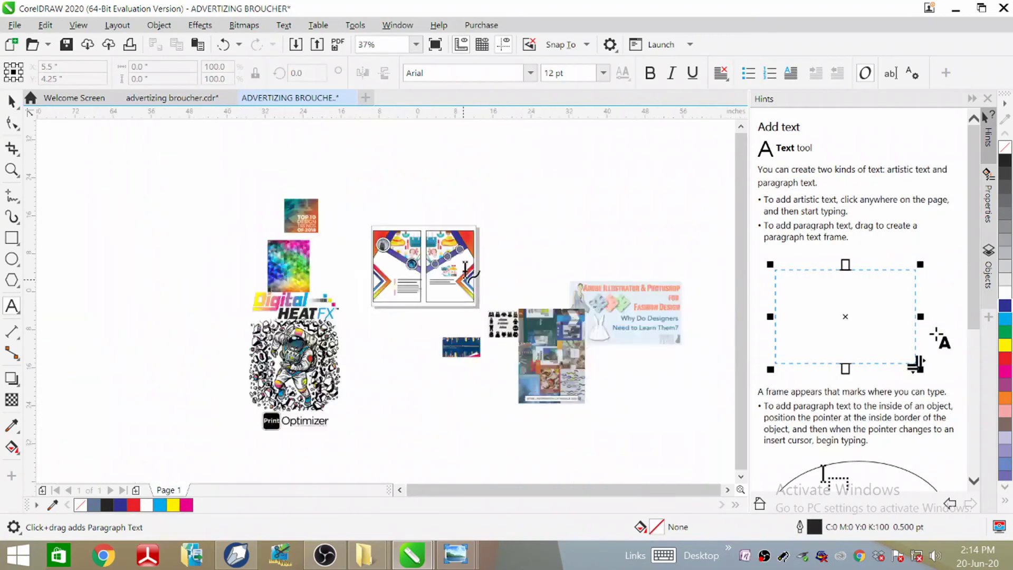
{"action": "scroll", "coordinate": [480, 304], "scroll_direction": "up", "scroll_amount": 5}
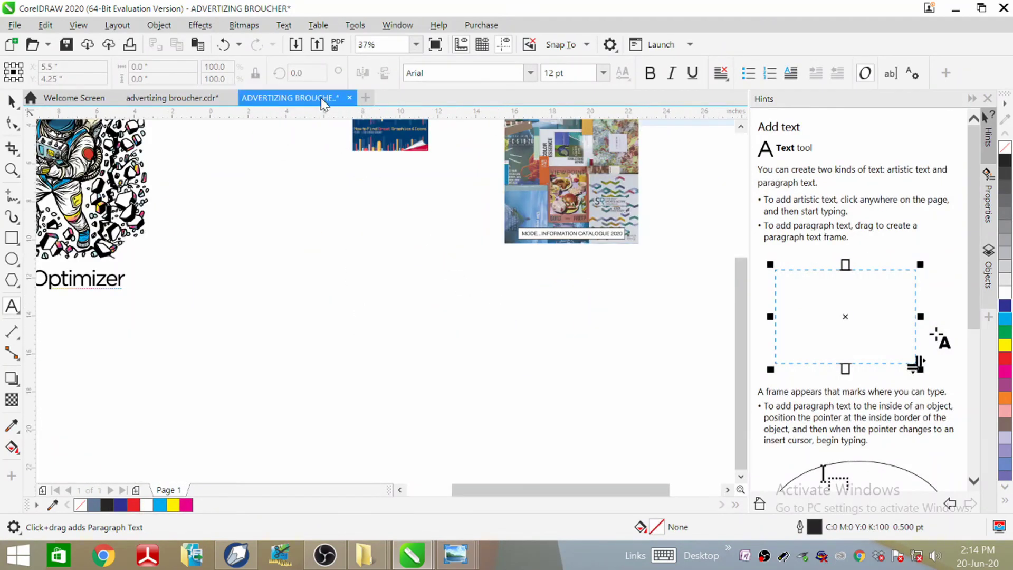
{"action": "scroll", "coordinate": [564, 343], "scroll_direction": "down", "scroll_amount": 4}
{"action": "scroll", "coordinate": [464, 245], "scroll_direction": "up", "scroll_amount": 4}
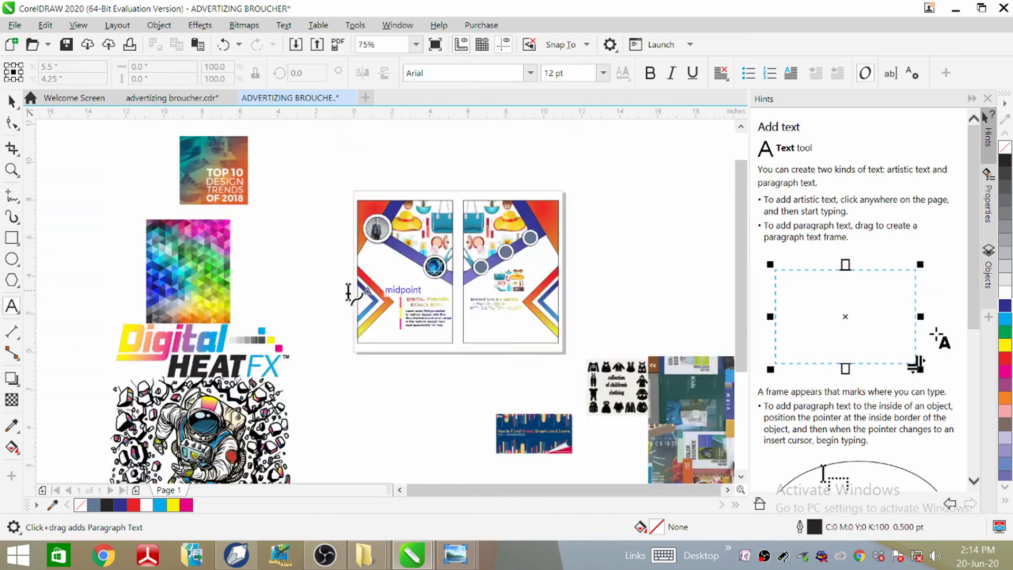
{"action": "scroll", "coordinate": [414, 290], "scroll_direction": "down", "scroll_amount": 3}
{"action": "scroll", "coordinate": [464, 333], "scroll_direction": "up", "scroll_amount": 6}
{"action": "scroll", "coordinate": [460, 329], "scroll_direction": "down", "scroll_amount": 4}
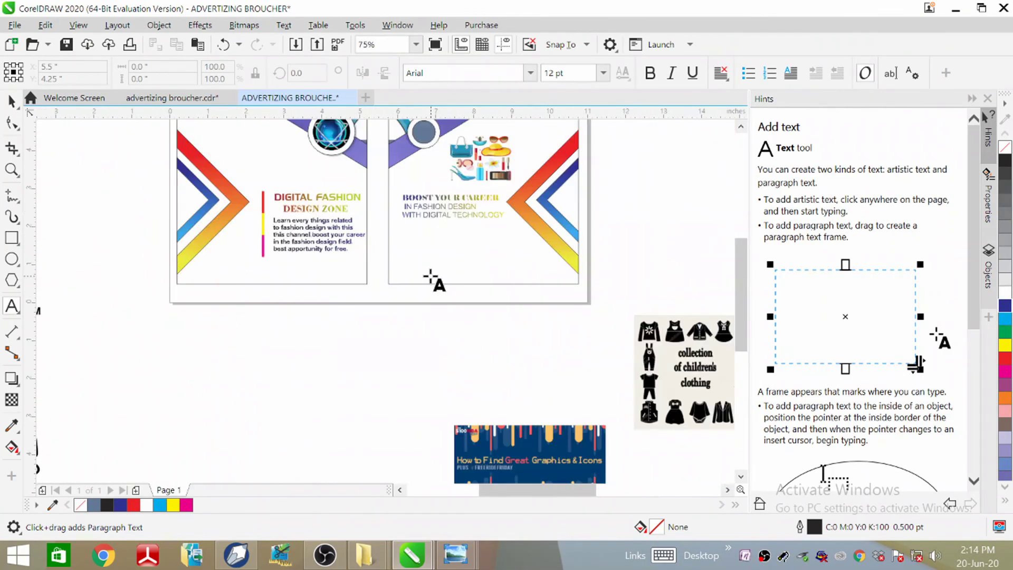
{"action": "scroll", "coordinate": [417, 222], "scroll_direction": "up", "scroll_amount": 4}
{"action": "right_click", "coordinate": [445, 216]}
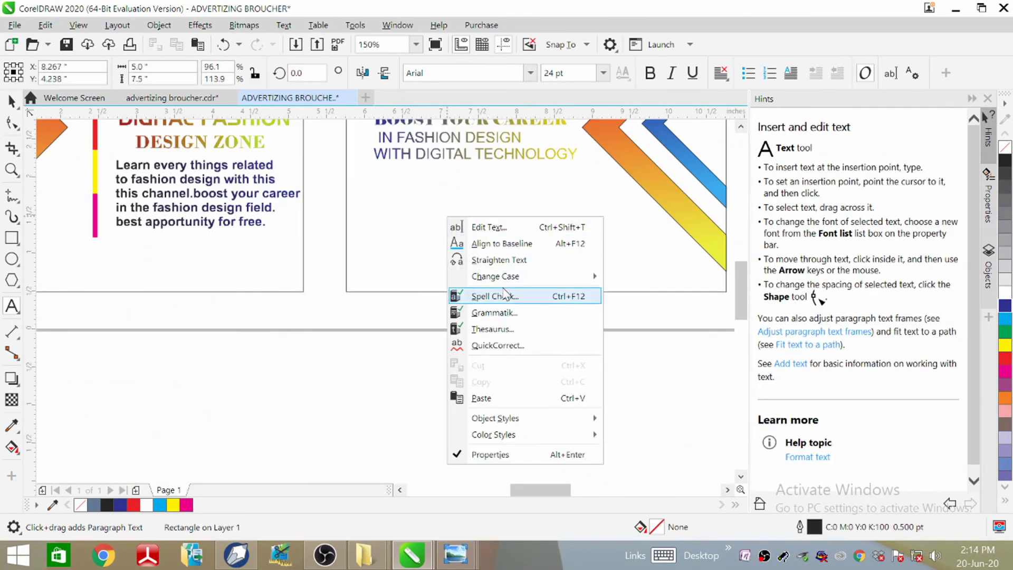
{"action": "left_click", "coordinate": [481, 398]}
{"action": "left_click_drag", "start_coordinate": [496, 257], "coordinate": [438, 228]}
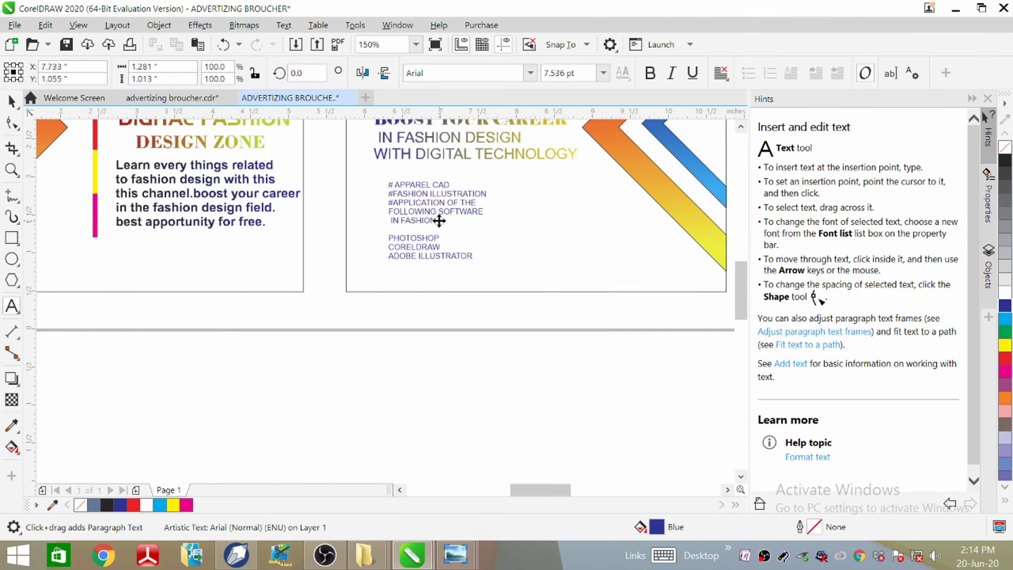
{"action": "left_click", "coordinate": [536, 217]}
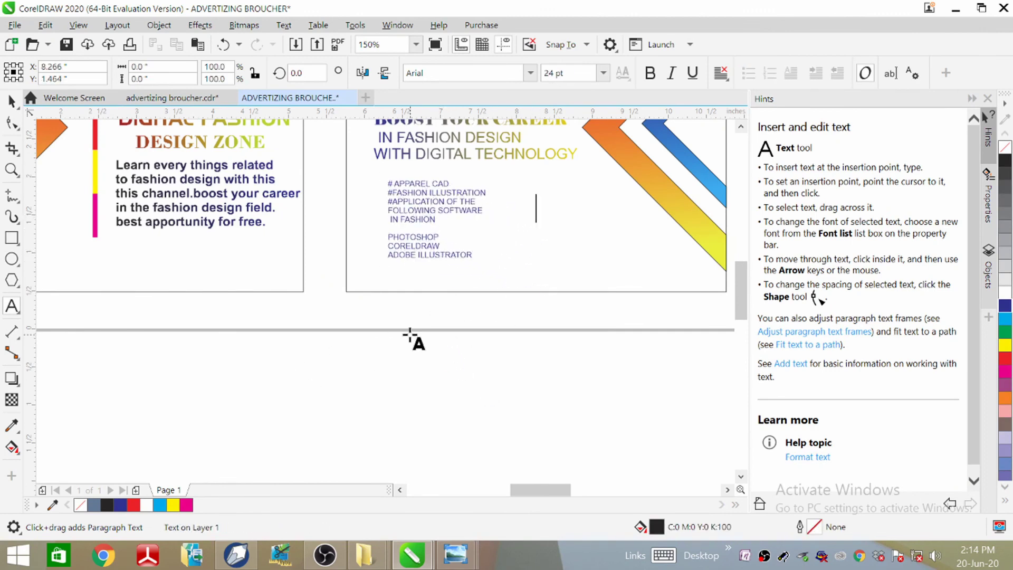
Duplicate the red, yellow and magenta accent bar from the left-hand panel to the outer side of the APPAREL CAD text.
{"action": "scroll", "coordinate": [410, 342], "scroll_direction": "down", "scroll_amount": 2}
{"action": "scroll", "coordinate": [410, 346], "scroll_direction": "up", "scroll_amount": 1}
{"action": "left_click", "coordinate": [252, 241]}
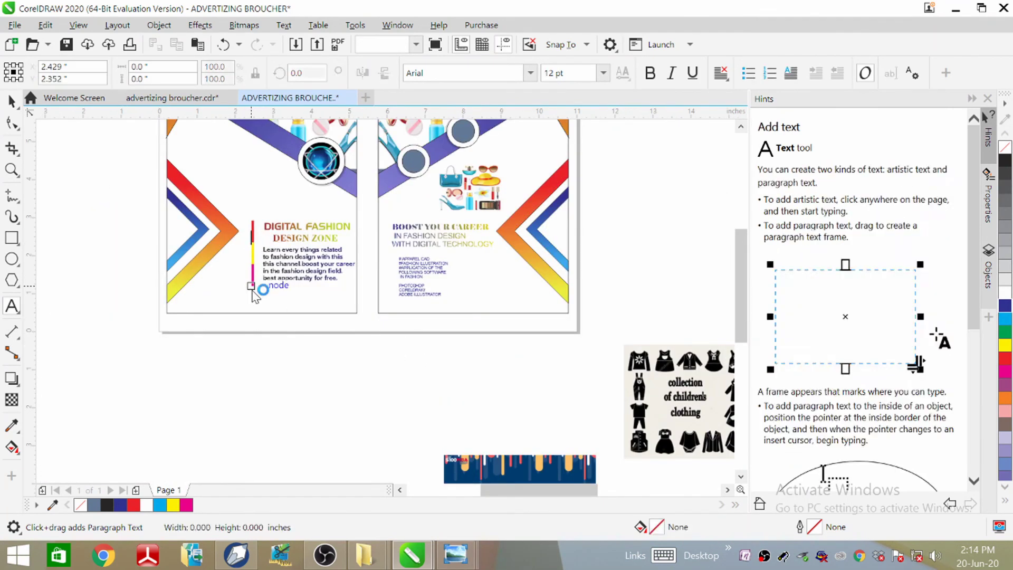
{"action": "left_click", "coordinate": [10, 101]}
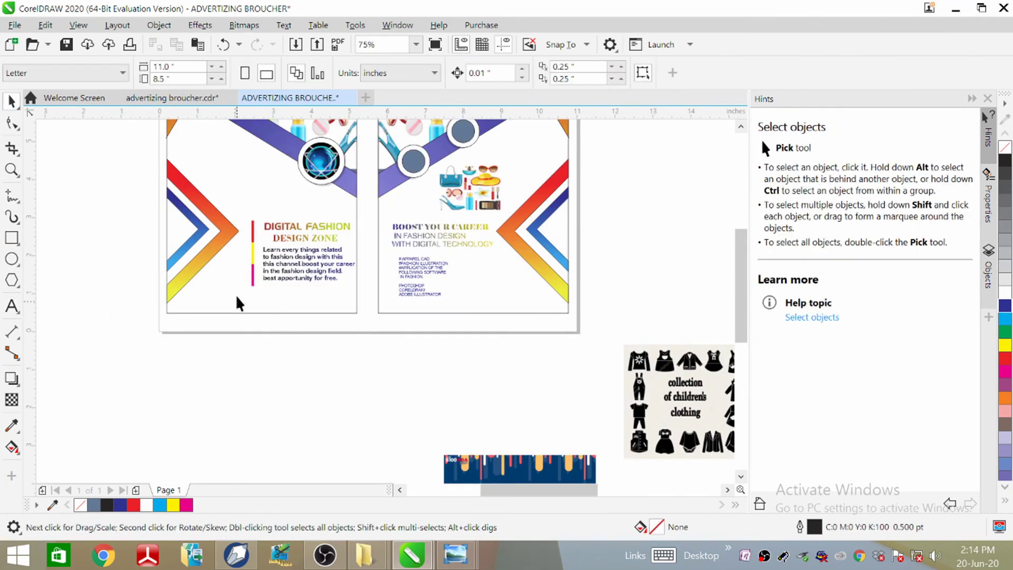
{"action": "left_click", "coordinate": [252, 256]}
{"action": "left_click", "coordinate": [79, 338]}
{"action": "scroll", "coordinate": [175, 296], "scroll_direction": "up", "scroll_amount": 3}
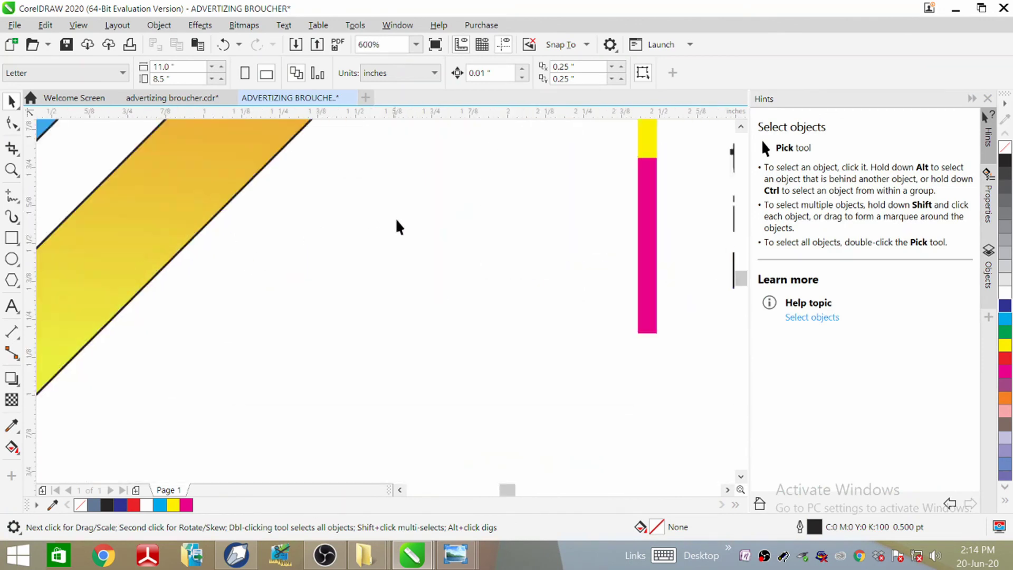
{"action": "scroll", "coordinate": [339, 418], "scroll_direction": "down", "scroll_amount": 1}
{"action": "left_click", "coordinate": [492, 289]}
{"action": "scroll", "coordinate": [372, 346], "scroll_direction": "down", "scroll_amount": 1}
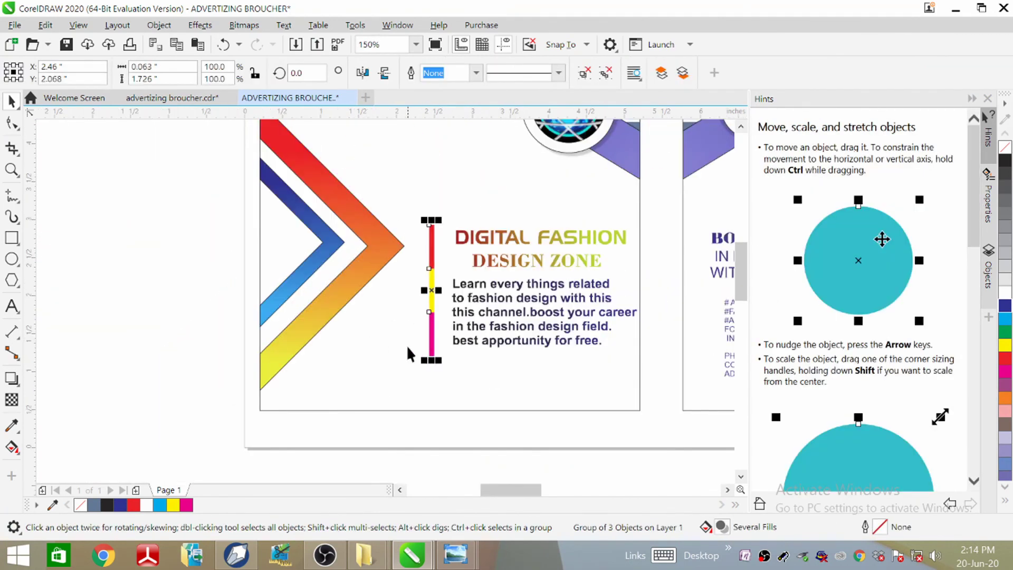
{"action": "scroll", "coordinate": [409, 354], "scroll_direction": "down", "scroll_amount": 2}
{"action": "scroll", "coordinate": [288, 329], "scroll_direction": "up", "scroll_amount": 1}
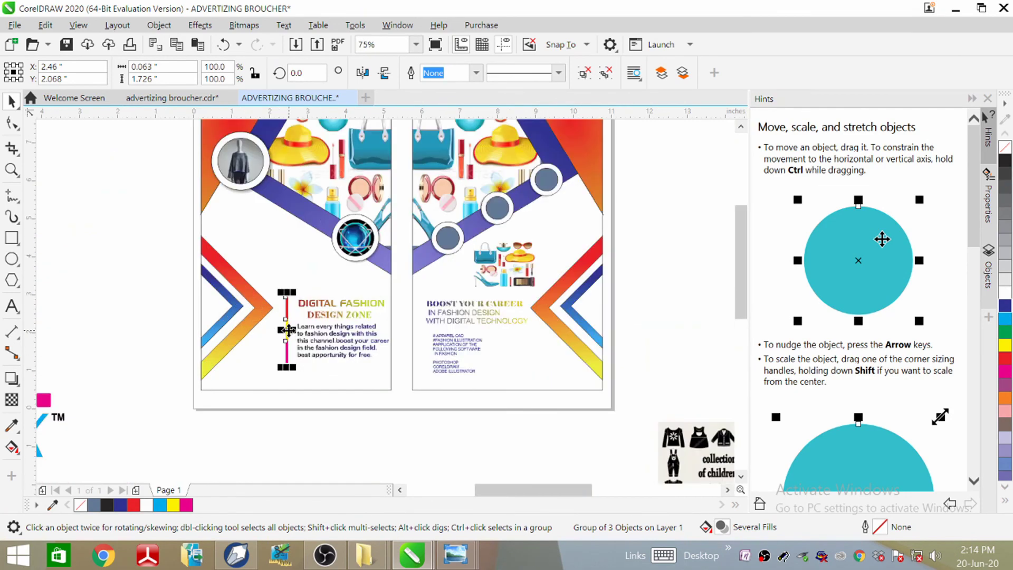
{"action": "left_click_drag", "start_coordinate": [288, 330], "coordinate": [499, 355]}
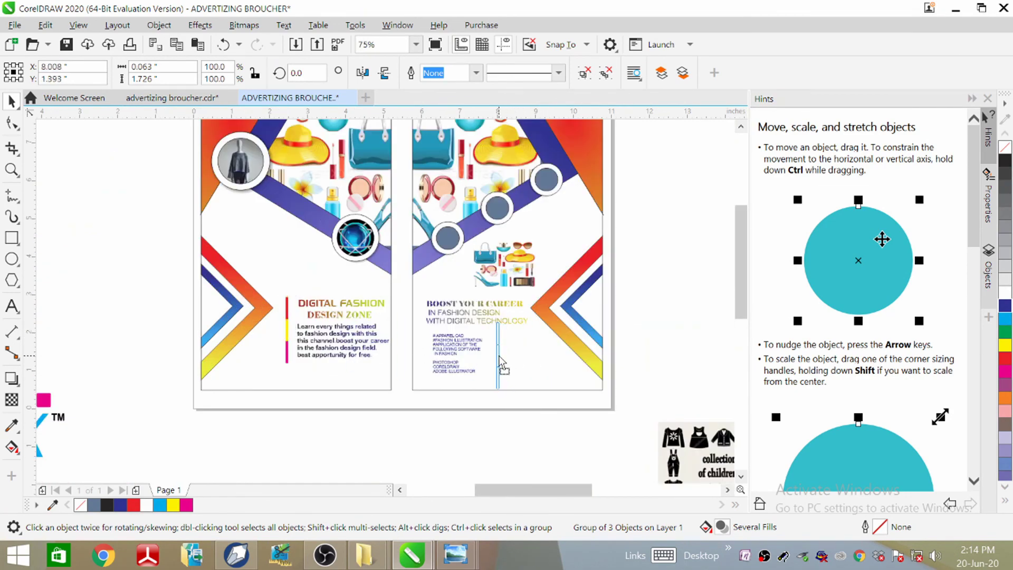
Shorten the duplicated accent bar to about 1.37 inches high and center it beside the APPAREL CAD text, clear of the heading.
{"action": "scroll", "coordinate": [527, 363], "scroll_direction": "up", "scroll_amount": 2}
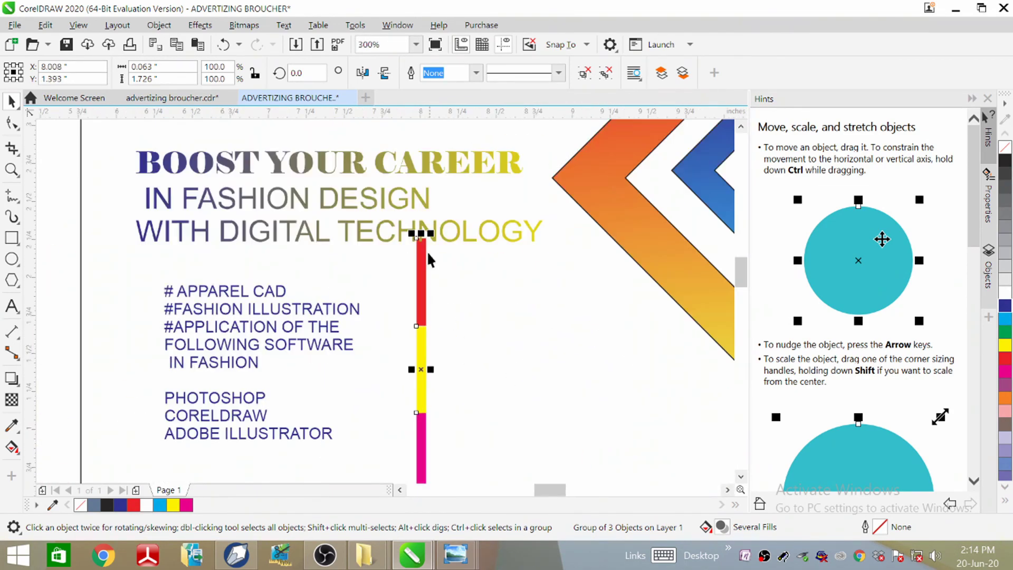
{"action": "left_click_drag", "start_coordinate": [421, 233], "coordinate": [421, 288]}
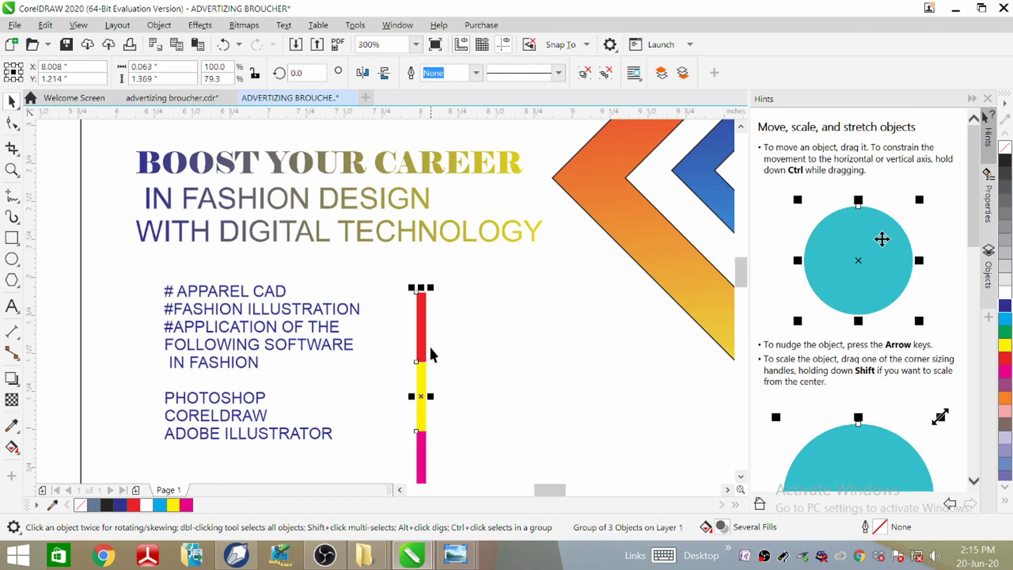
{"action": "left_click_drag", "start_coordinate": [422, 396], "coordinate": [417, 360]}
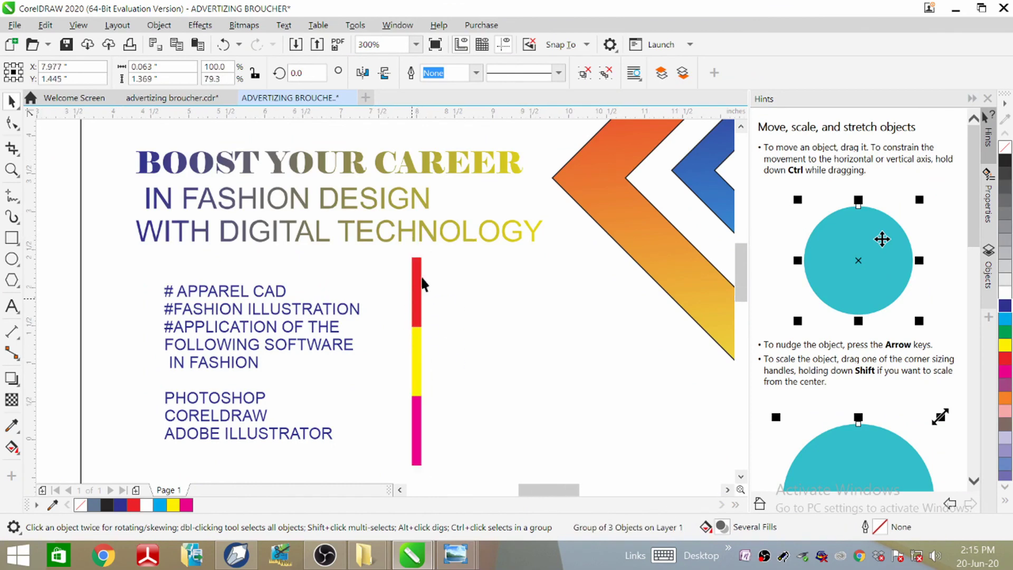
{"action": "scroll", "coordinate": [412, 299], "scroll_direction": "down", "scroll_amount": 1}
{"action": "left_click", "coordinate": [445, 321]}
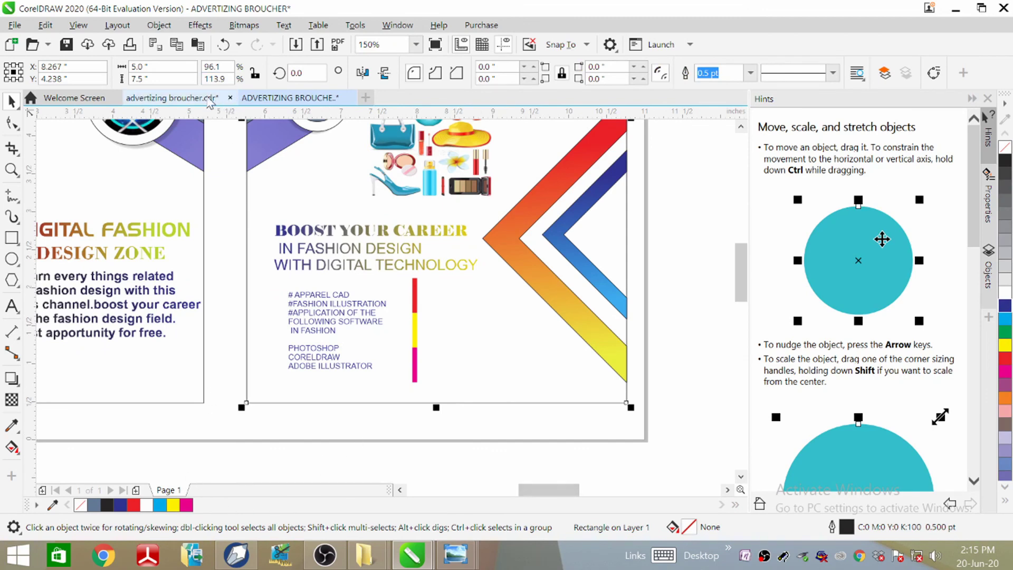
Copy the four-line GARMENTS DESIGN IN CAD text block from the reference brochure.
{"action": "left_click", "coordinate": [201, 98]}
{"action": "scroll", "coordinate": [331, 360], "scroll_direction": "down", "scroll_amount": 1}
{"action": "left_click", "coordinate": [499, 346]}
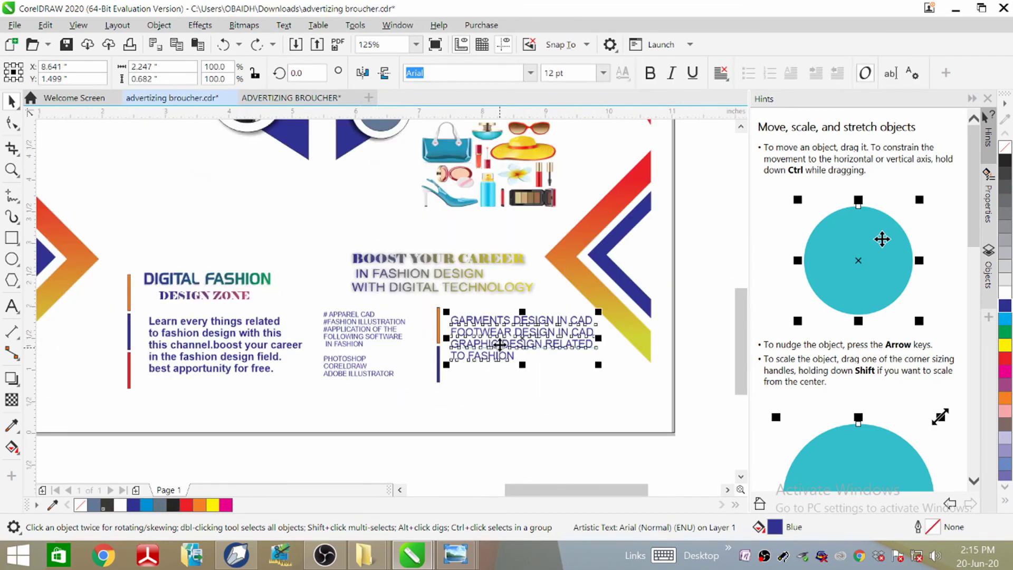
{"action": "right_click", "coordinate": [500, 343]}
{"action": "left_click", "coordinate": [473, 344]}
{"action": "left_click", "coordinate": [13, 306]}
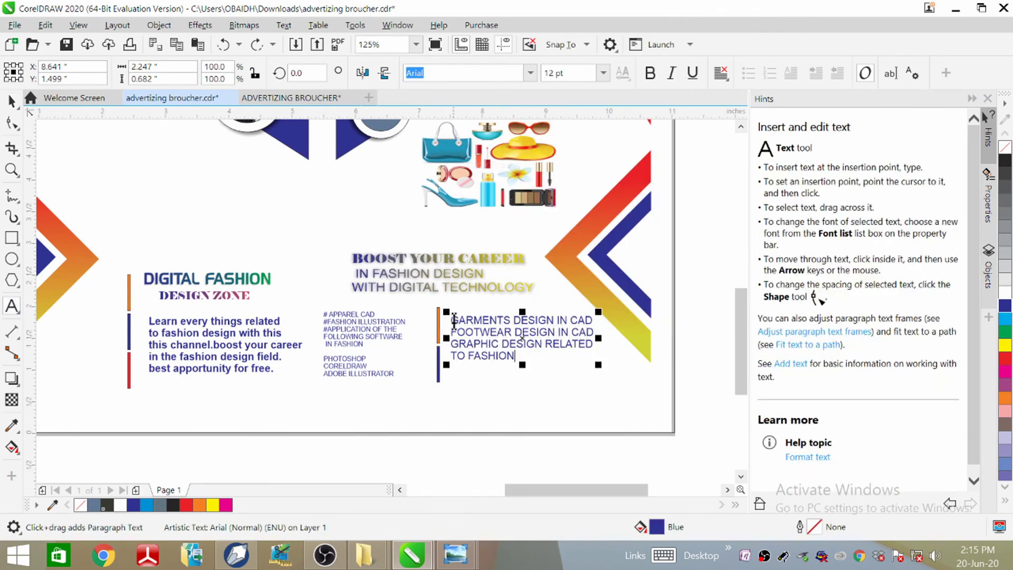
{"action": "left_click_drag", "start_coordinate": [452, 325], "coordinate": [525, 380]}
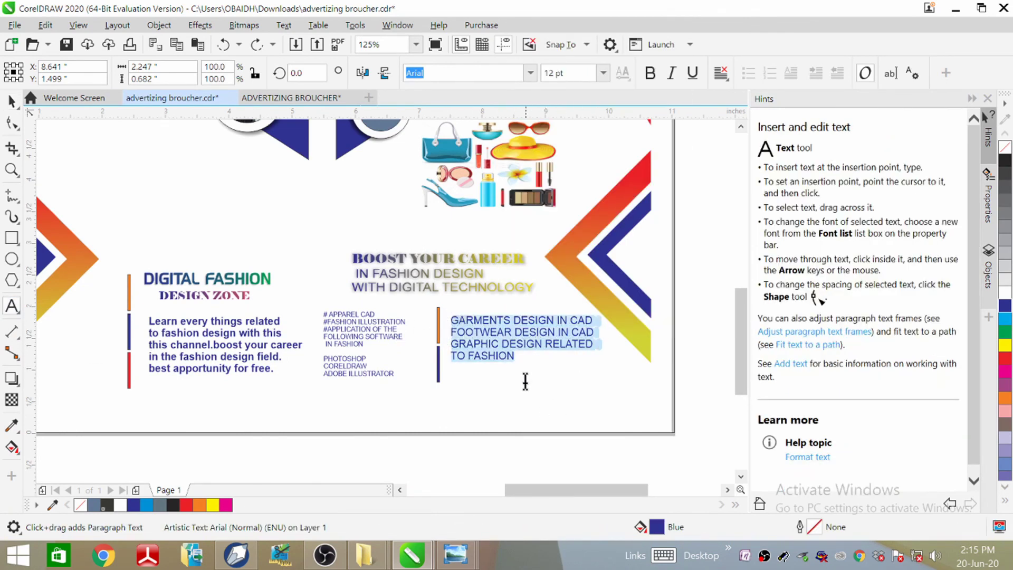
{"action": "right_click", "coordinate": [507, 344]}
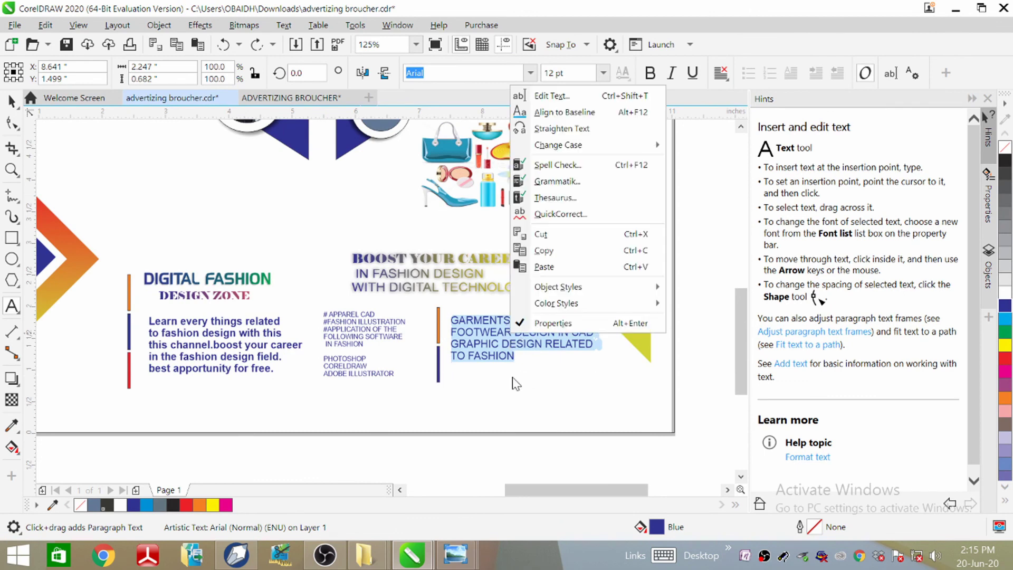
{"action": "left_click", "coordinate": [538, 250]}
Paste the GARMENTS DESIGN IN CAD text into the right-hand brochure panel and move it close to the accent bar's outer side.
{"action": "left_click", "coordinate": [290, 98]}
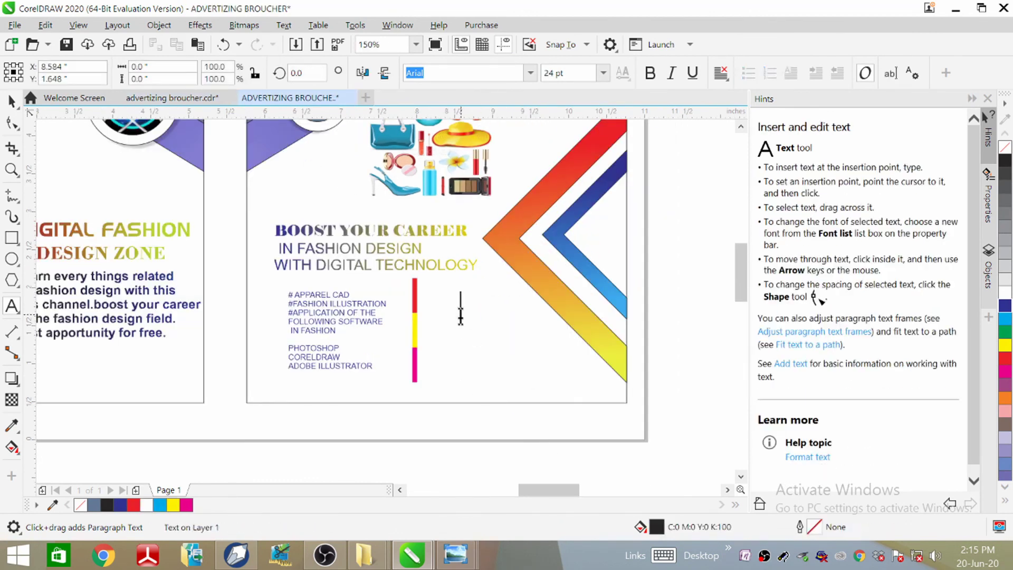
{"action": "right_click", "coordinate": [462, 313]}
{"action": "left_click", "coordinate": [514, 249]}
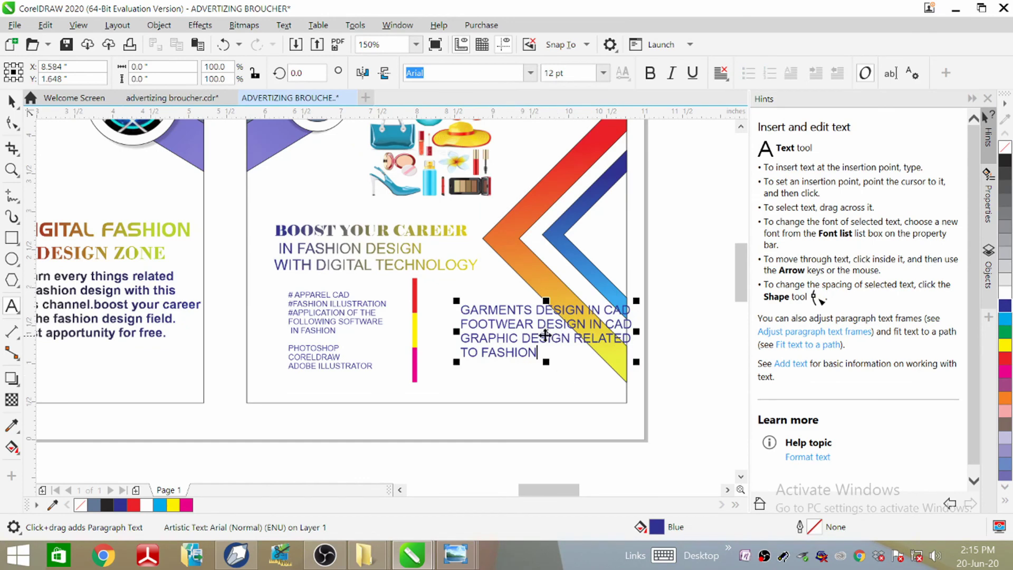
{"action": "left_click_drag", "start_coordinate": [544, 329], "coordinate": [504, 328]}
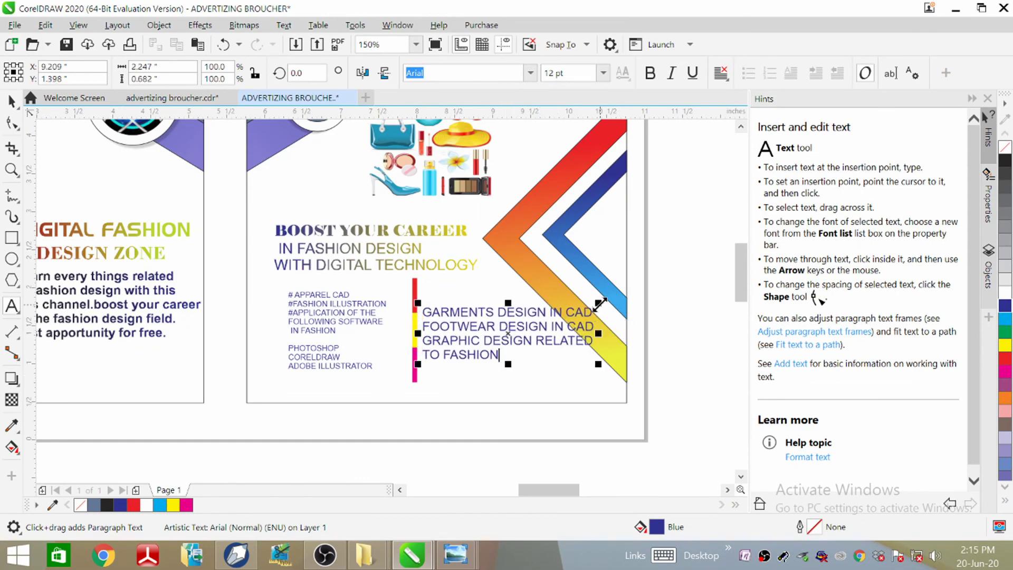
Scale the GARMENTS DESIGN IN CAD text down to about 6.8 pt and position it between the accent bar and the orange arrow.
{"action": "left_click_drag", "start_coordinate": [594, 300], "coordinate": [560, 328]}
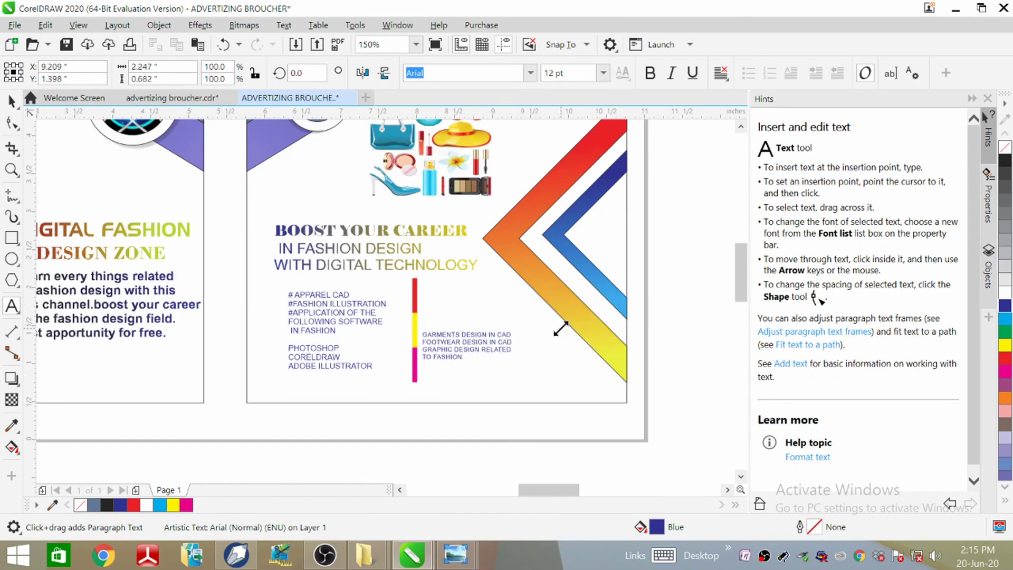
{"action": "left_click", "coordinate": [467, 356]}
{"action": "left_click_drag", "start_coordinate": [467, 356], "coordinate": [475, 336]}
{"action": "left_click_drag", "start_coordinate": [520, 306], "coordinate": [528, 303]}
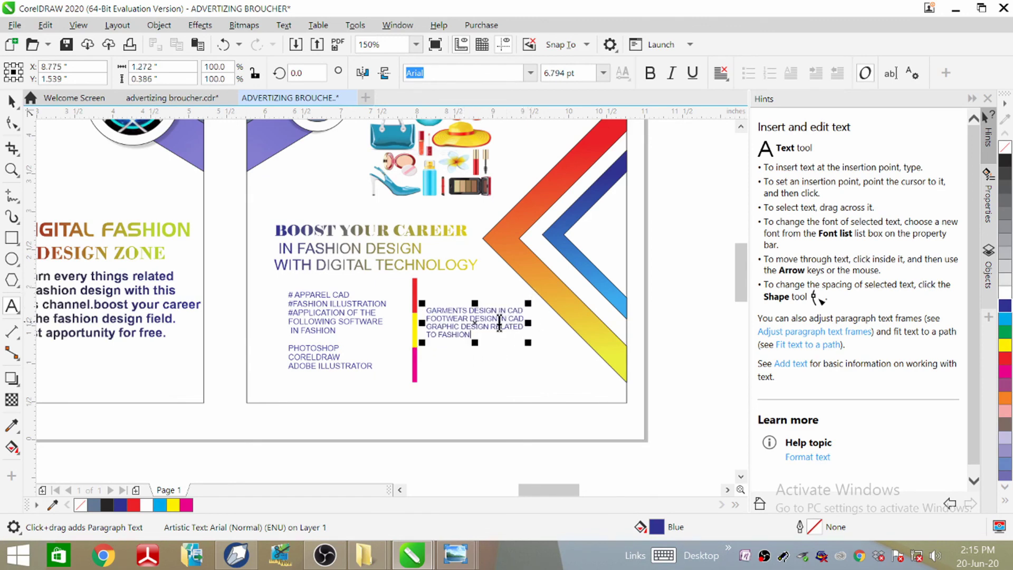
{"action": "left_click_drag", "start_coordinate": [475, 324], "coordinate": [476, 322]}
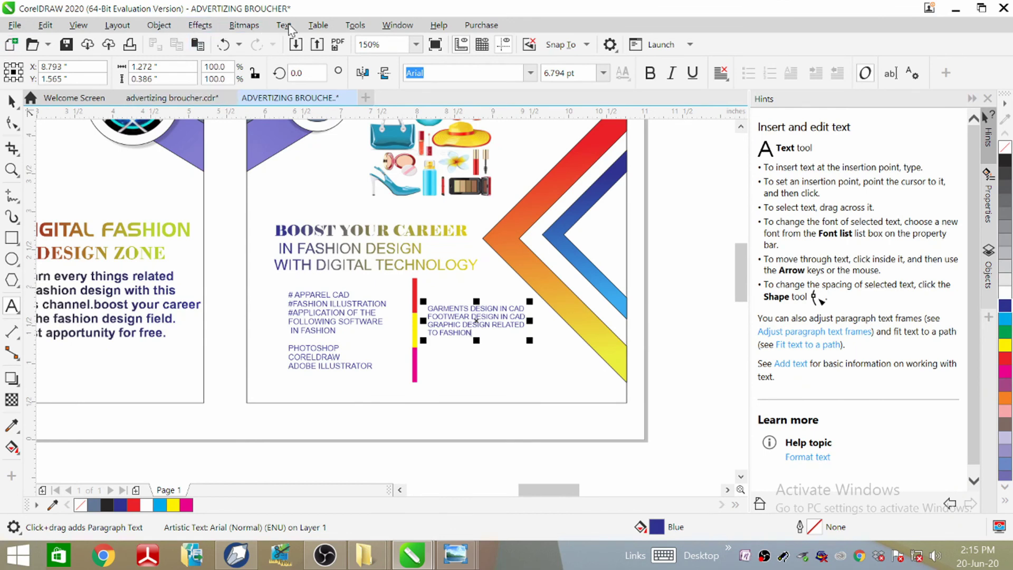
Examine the overall layout of both brochure panels on the page.
{"action": "left_click", "coordinate": [415, 45]}
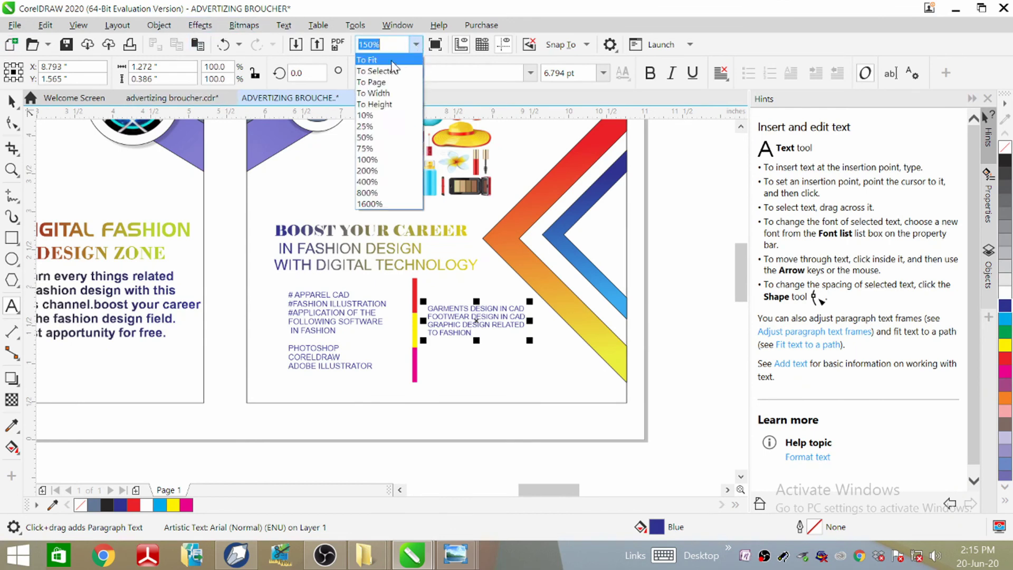
{"action": "left_click", "coordinate": [367, 59]}
{"action": "scroll", "coordinate": [267, 190], "scroll_direction": "up", "scroll_amount": 2}
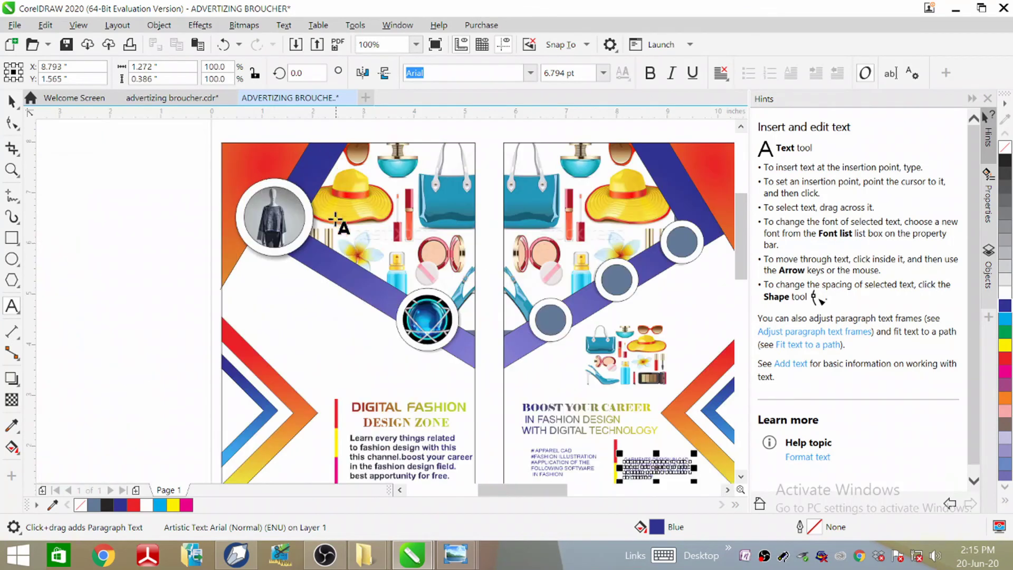
{"action": "scroll", "coordinate": [338, 216], "scroll_direction": "down", "scroll_amount": 2}
{"action": "scroll", "coordinate": [464, 221], "scroll_direction": "up", "scroll_amount": 2}
{"action": "scroll", "coordinate": [464, 222], "scroll_direction": "down", "scroll_amount": 1}
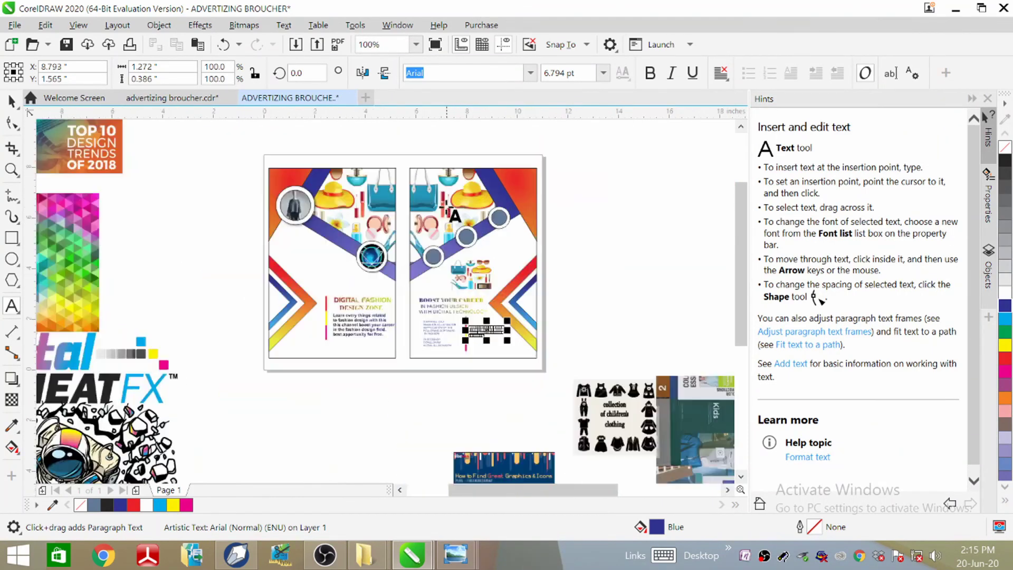